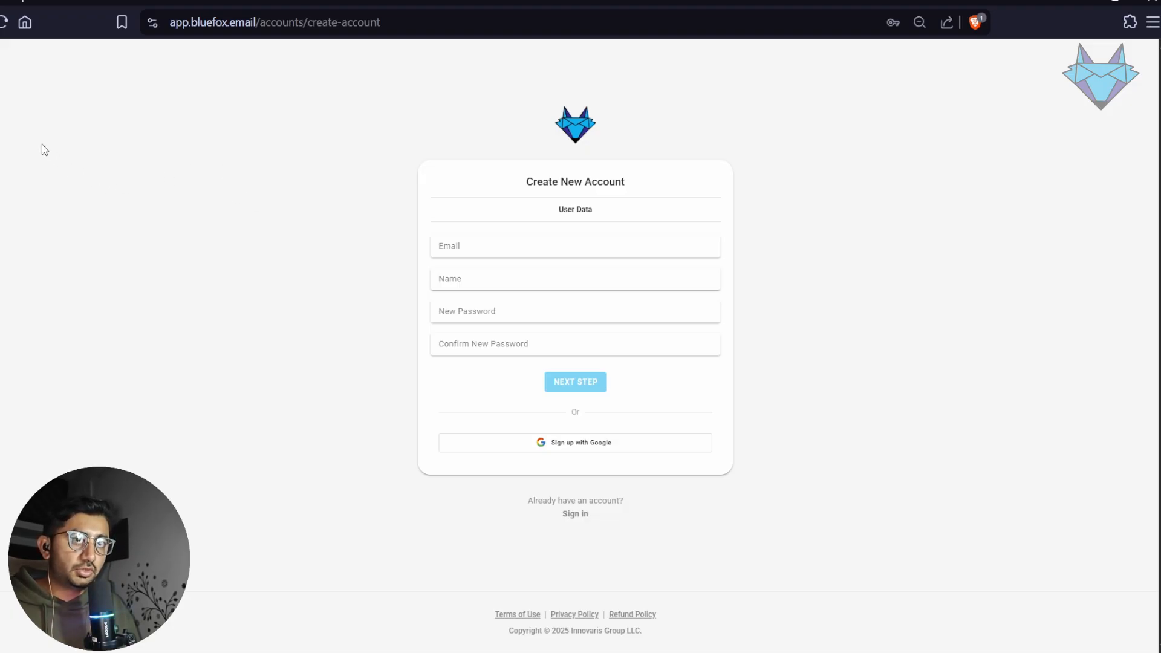
Switch to the SparksPro cleaning website and review its logo, headline and tagline
mouse_move(13, 146)
left_click(3, 118)
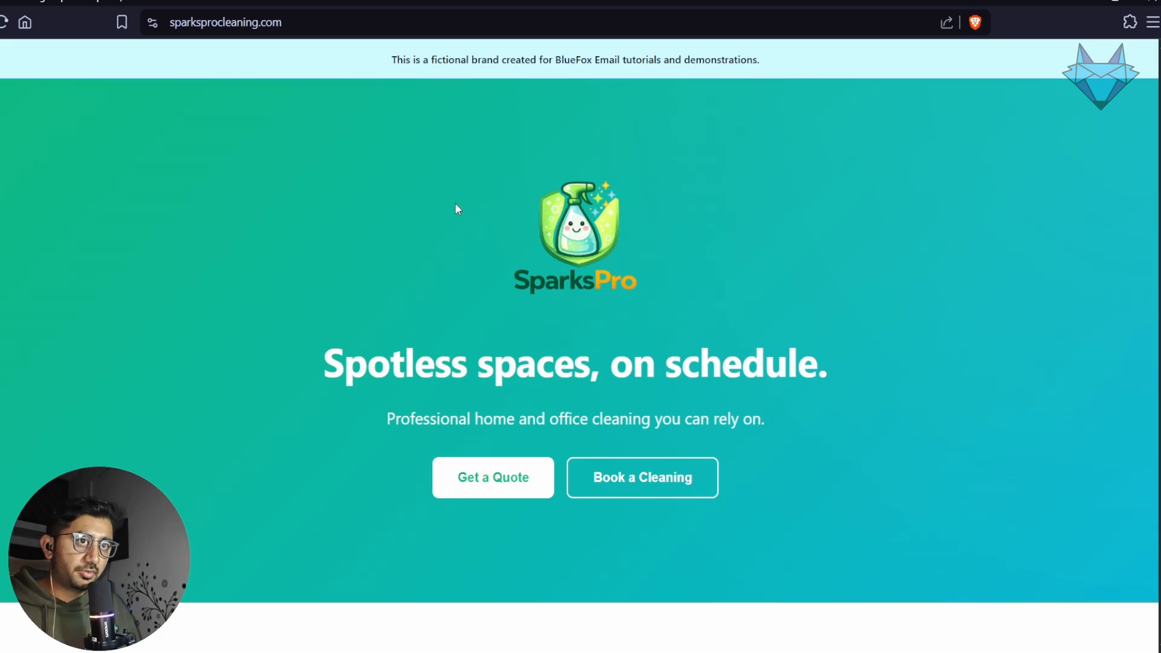
left_click_drag(434, 281, 775, 276)
left_click(777, 277)
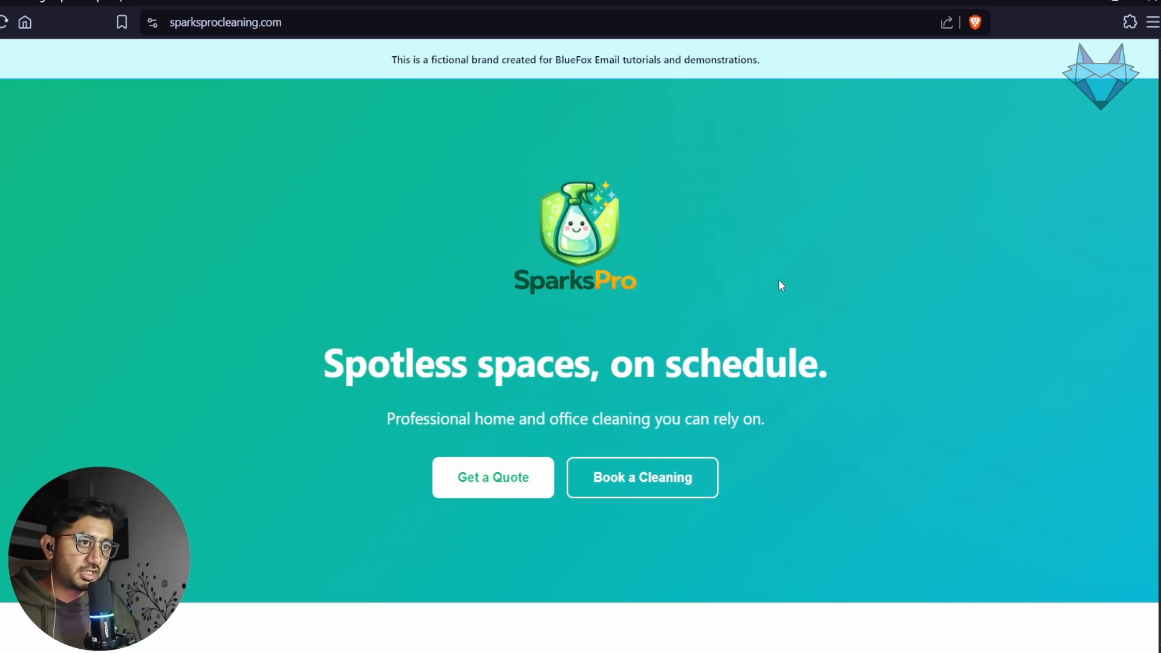
left_click_drag(822, 429, 299, 337)
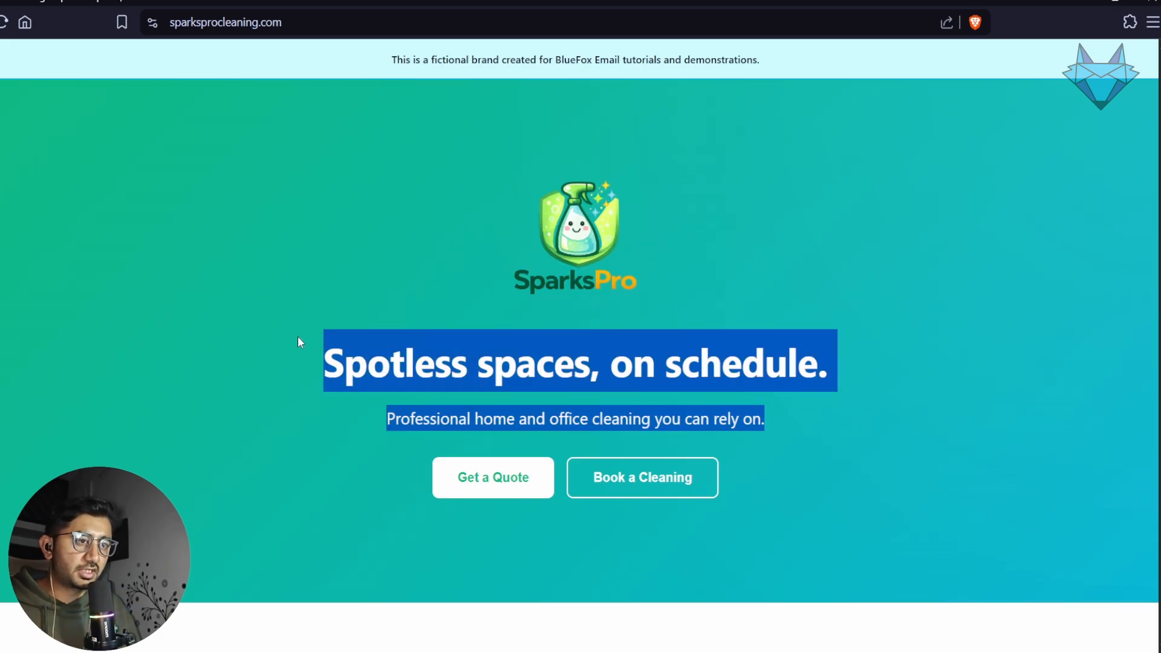
left_click(843, 436)
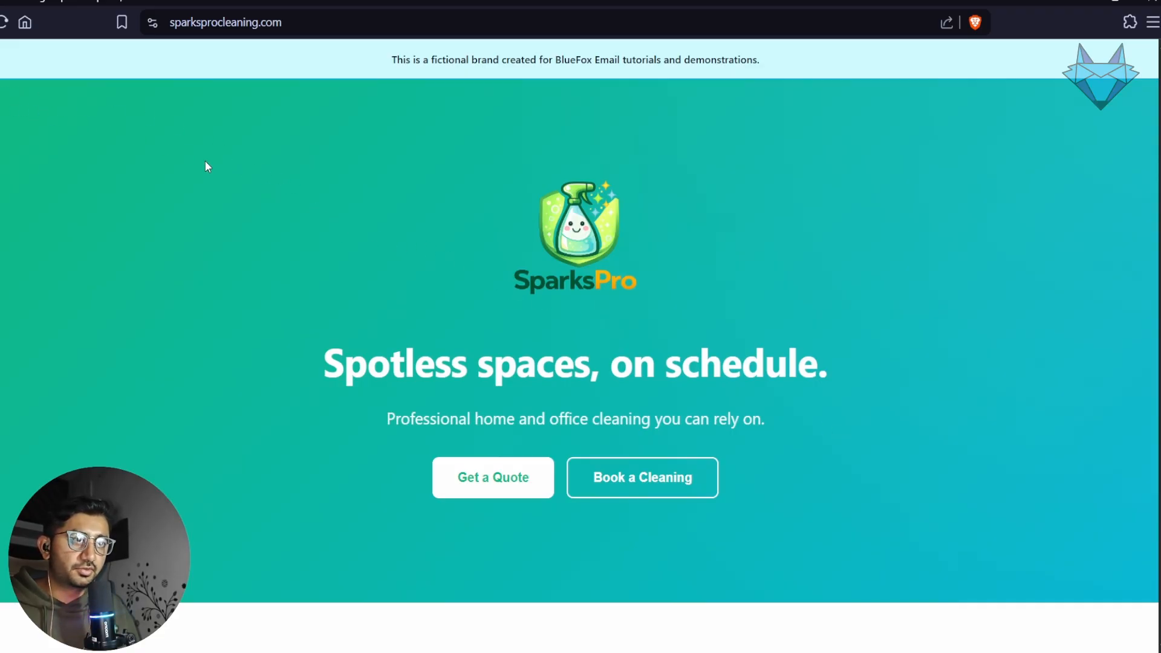
Switch back to the bluefox.email account creation form
left_click(6, 89)
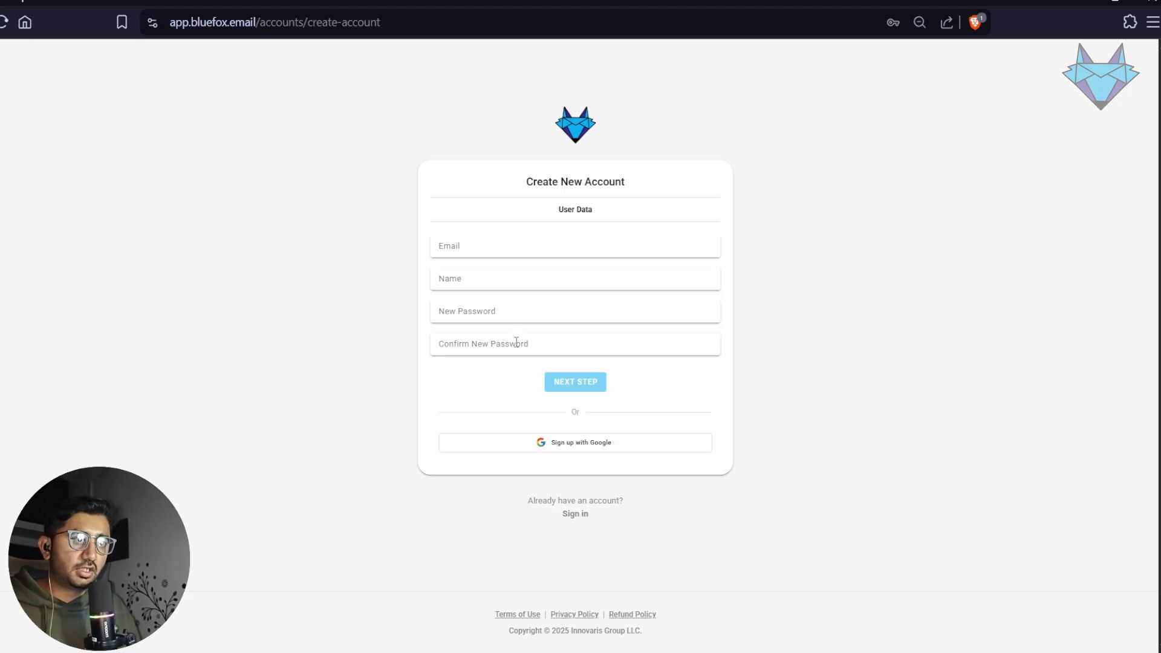
left_click_drag(307, 215, 553, 184)
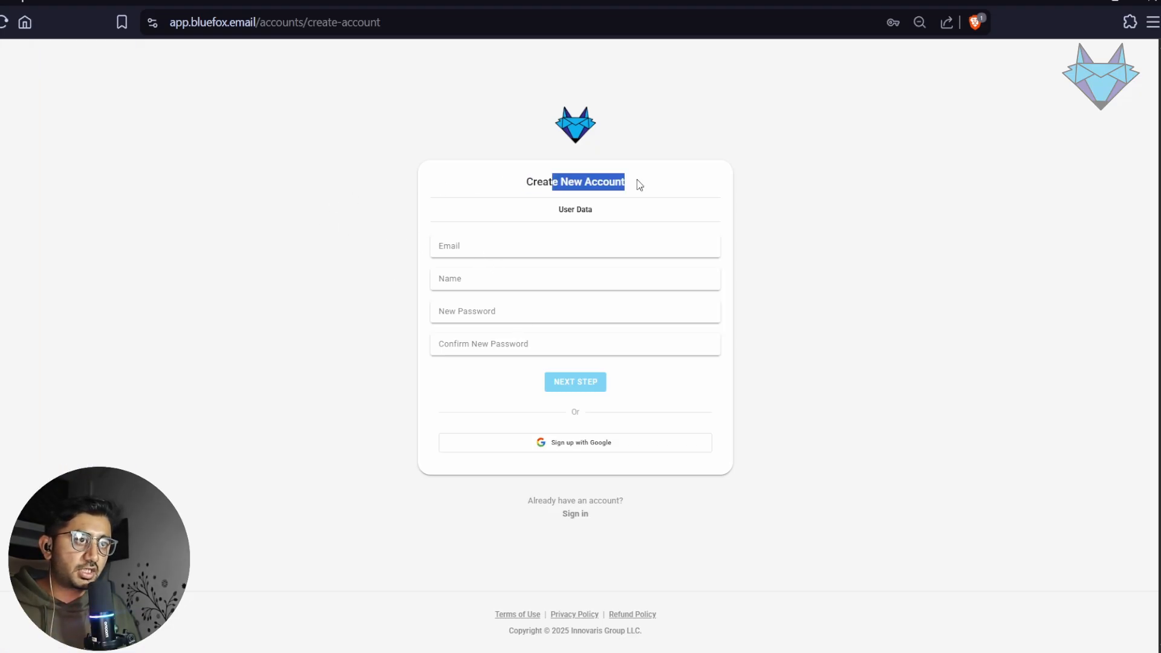
triple_click(624, 183)
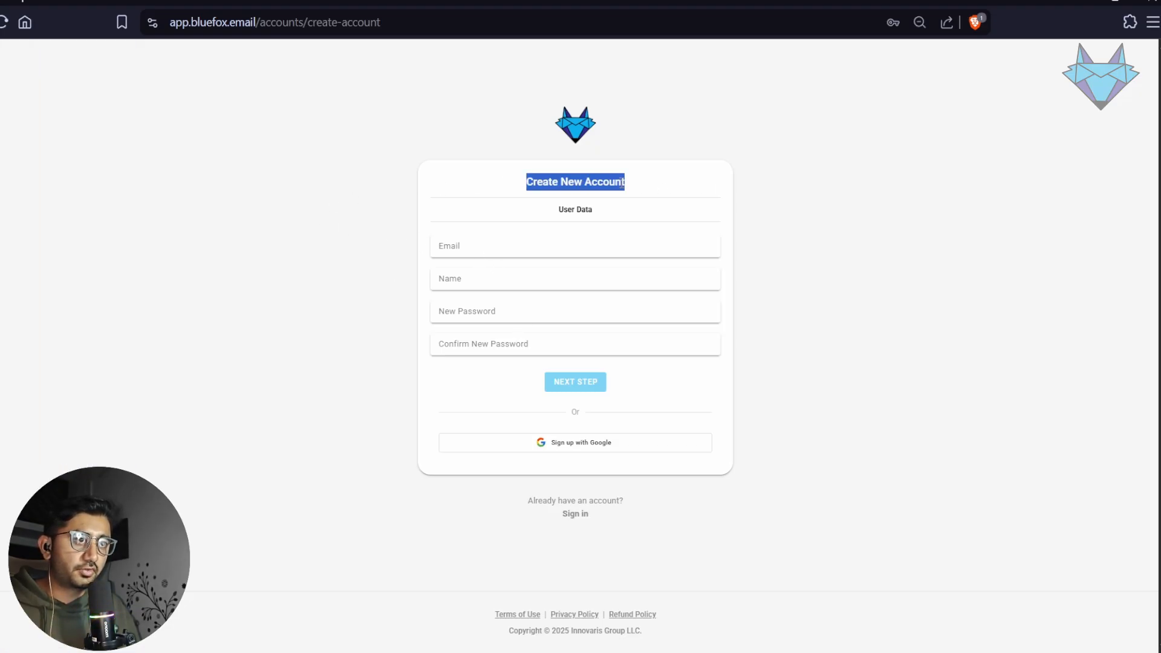
left_click(645, 191)
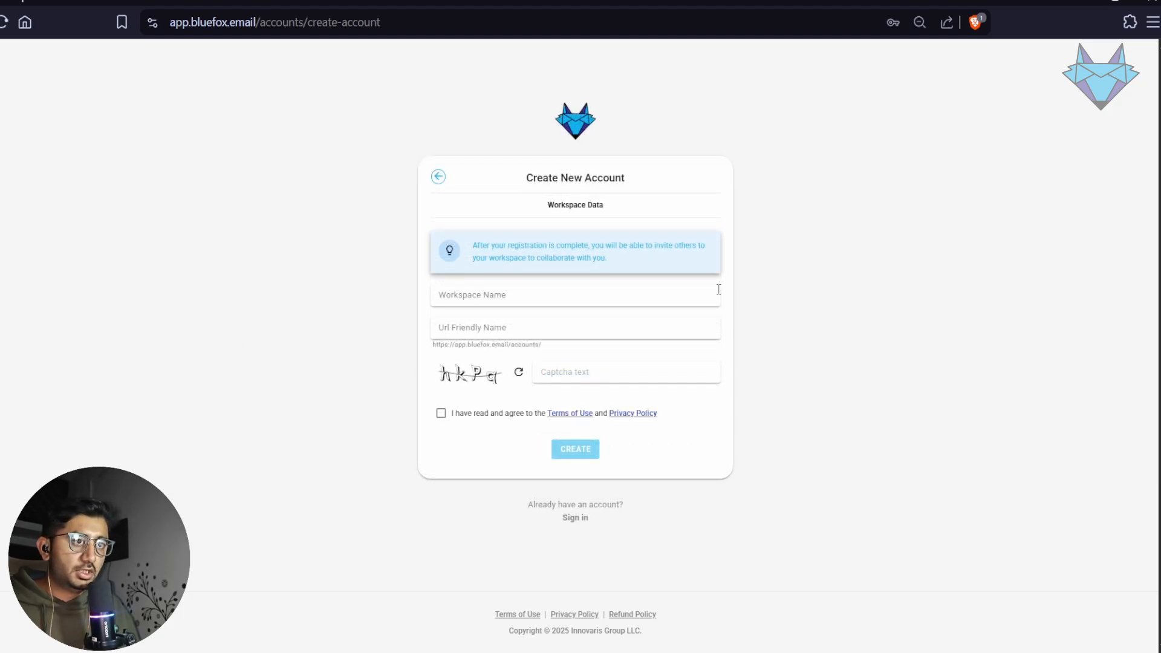
Create the account with the workspace name "BlueFox Email Tutorial" and the captcha text, and continue to the project dashboard
left_click(483, 295)
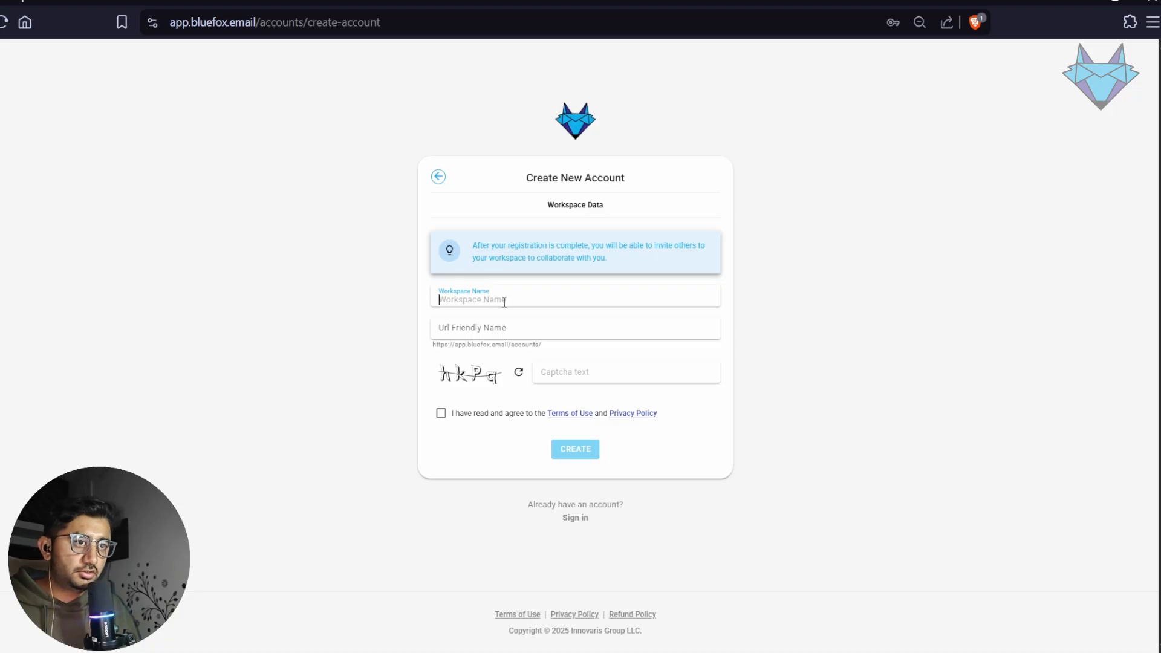
type("BlueFox Email Tutorial")
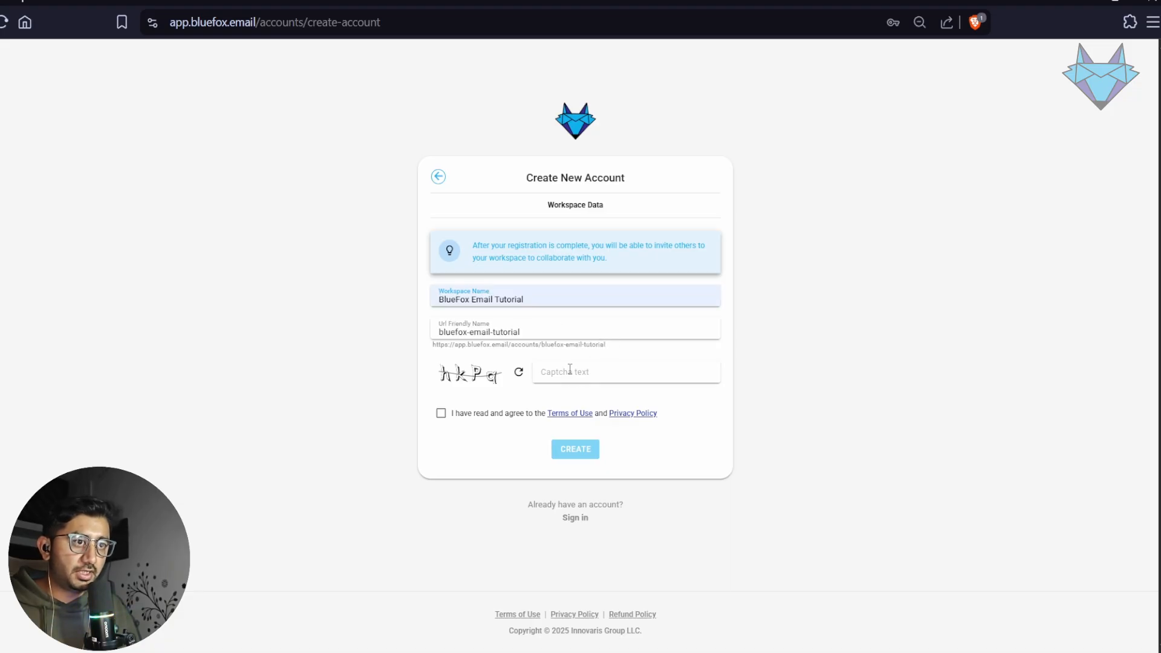
left_click(570, 369)
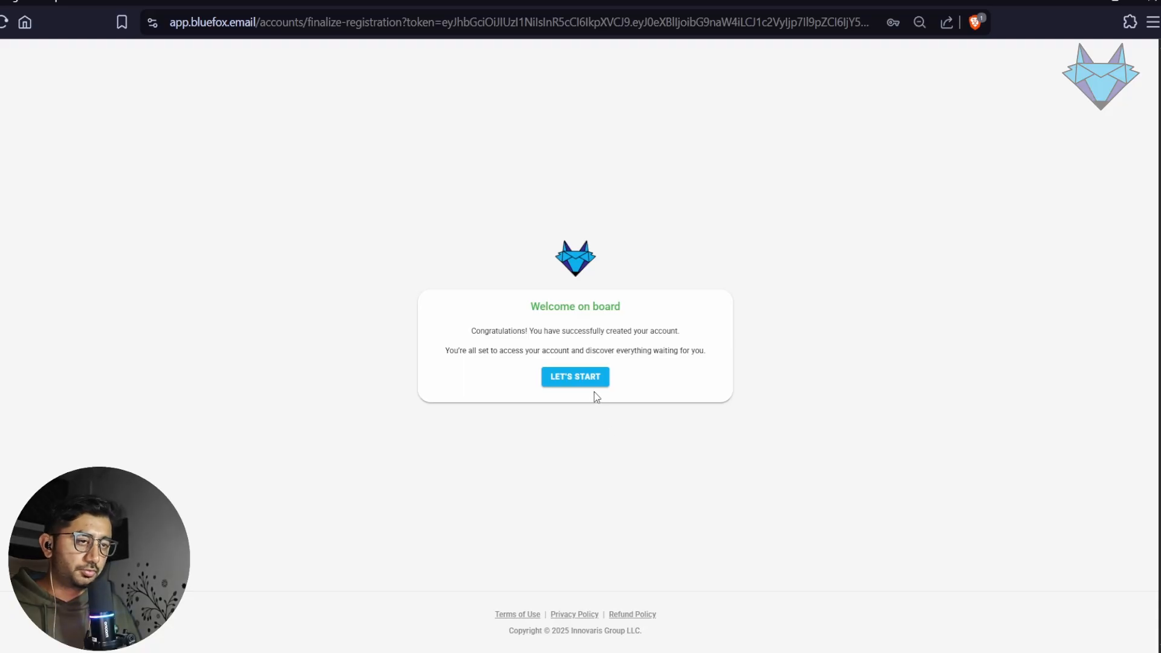
left_click(593, 382)
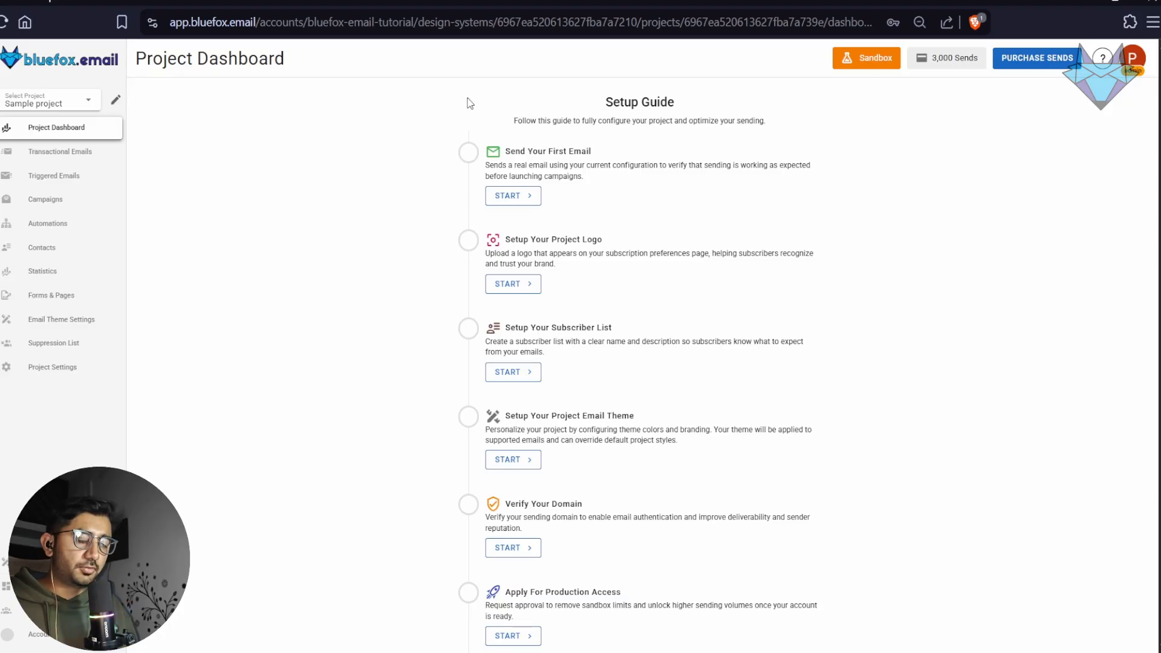
Review the setup guide tasks on the project dashboard, from sending the first email to importing contacts
left_click_drag(580, 94, 812, 176)
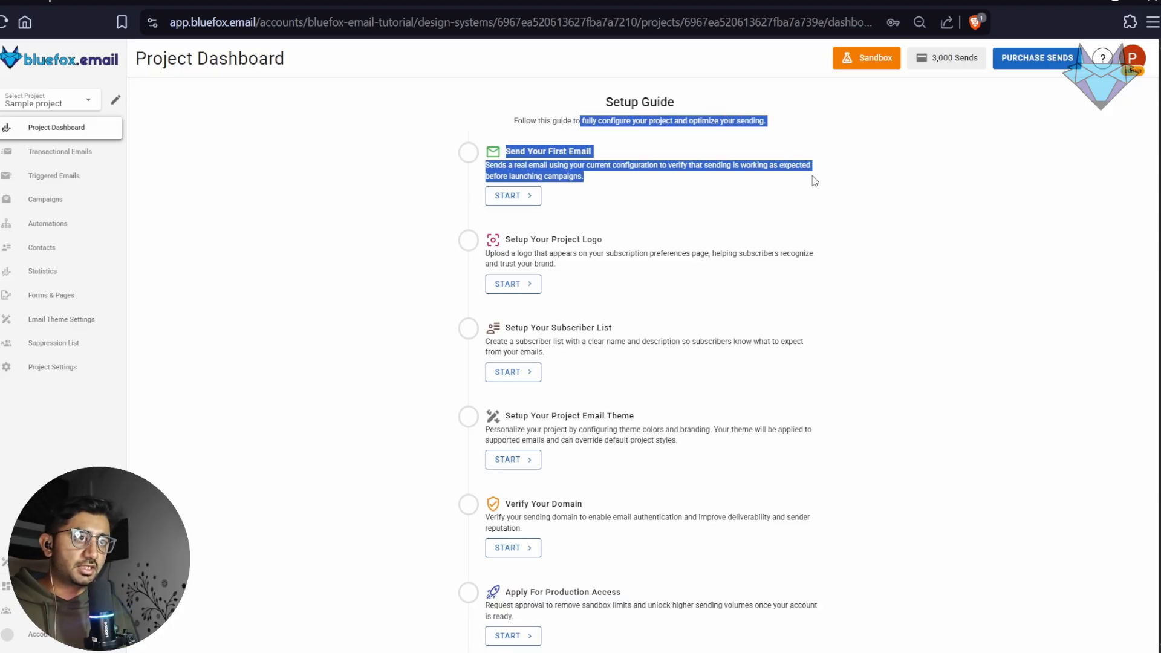
left_click(868, 175)
scroll(867, 176, "down", 2)
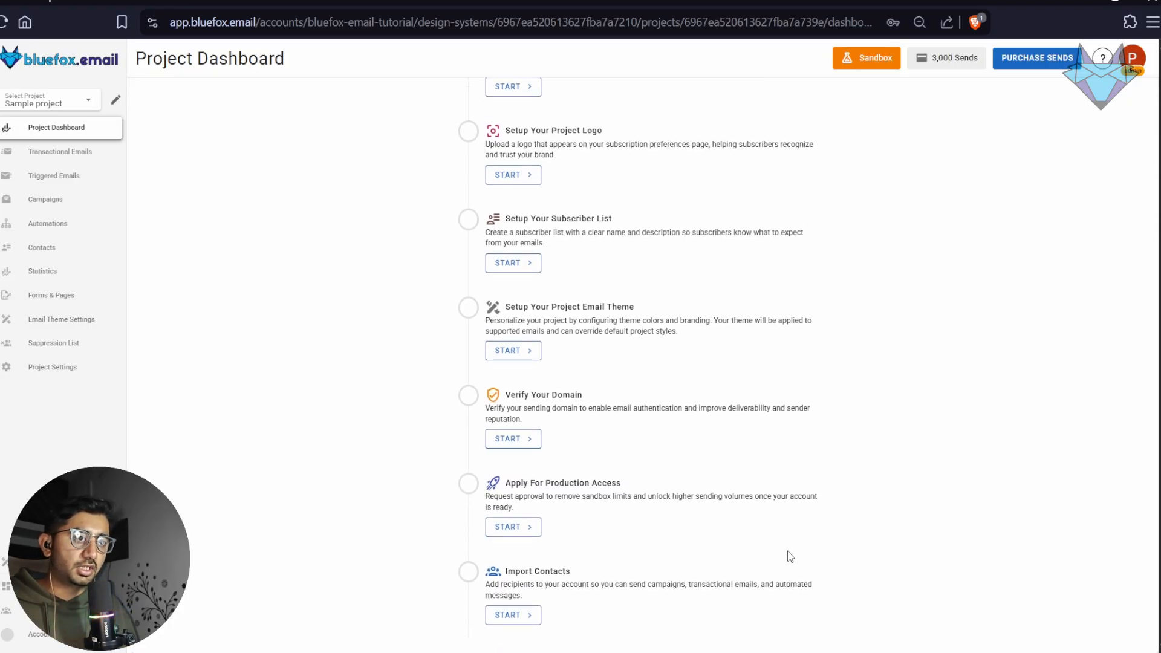
scroll(913, 543, "up", 2)
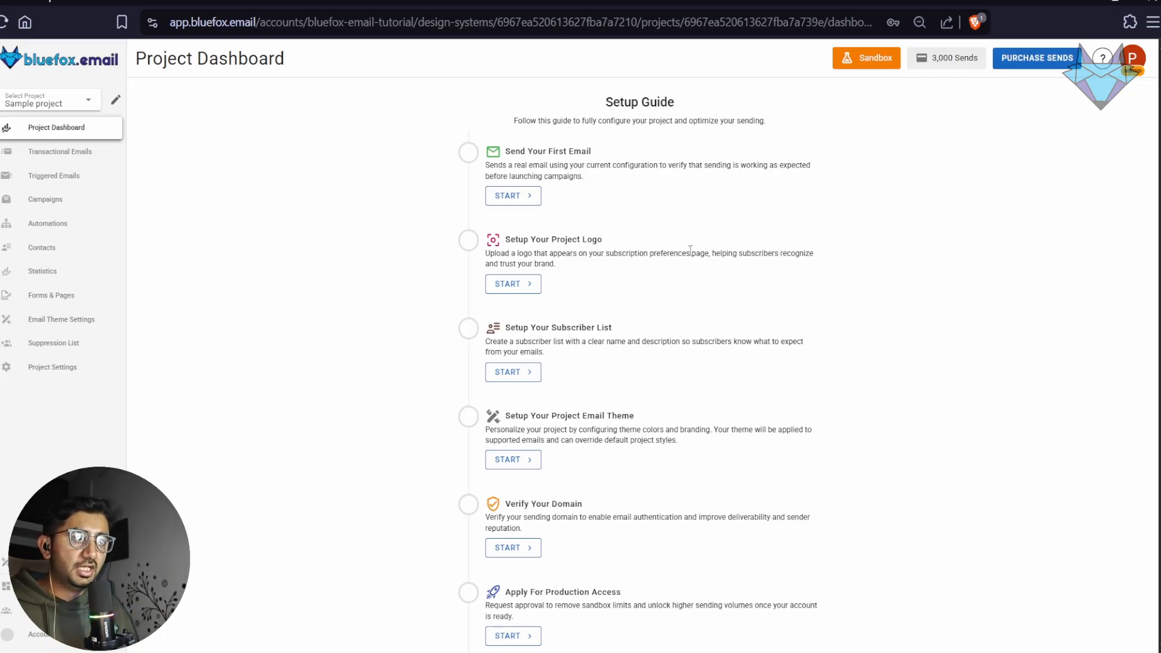
left_click_drag(628, 219, 459, 144)
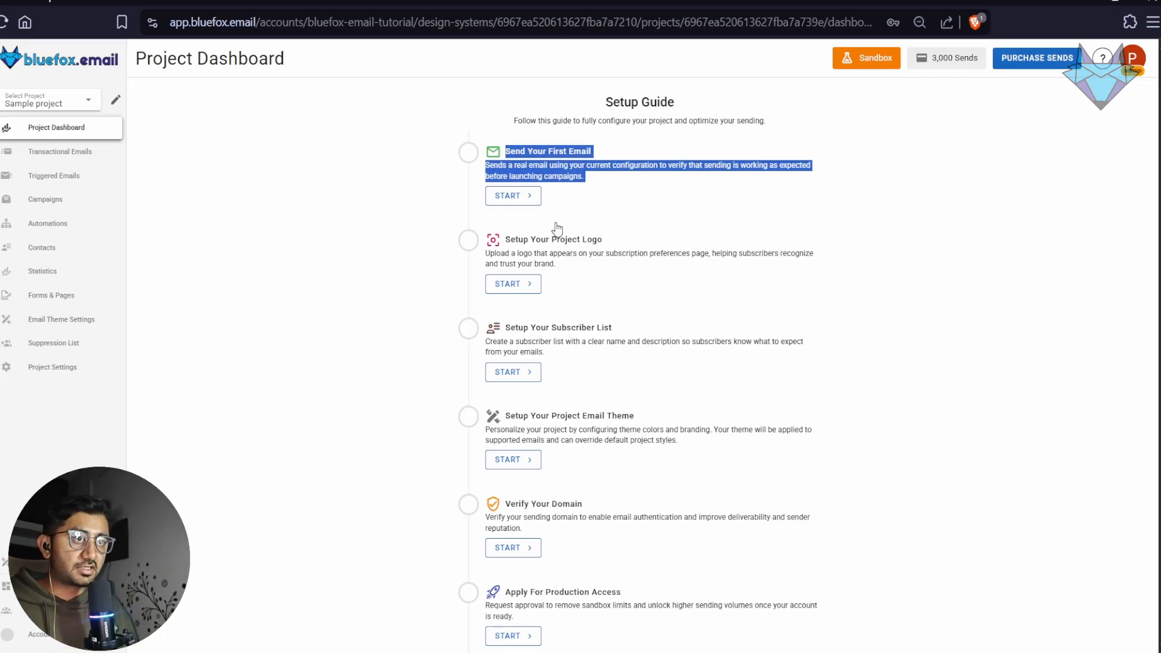
left_click(810, 201)
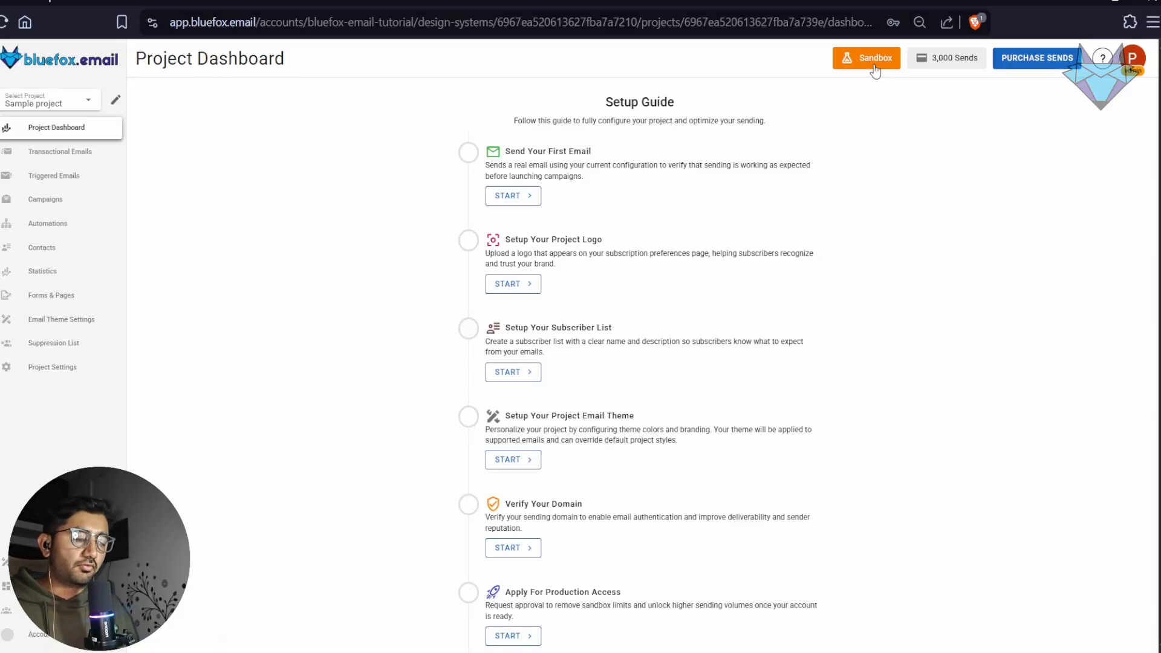
scroll(744, 260, "down", 2)
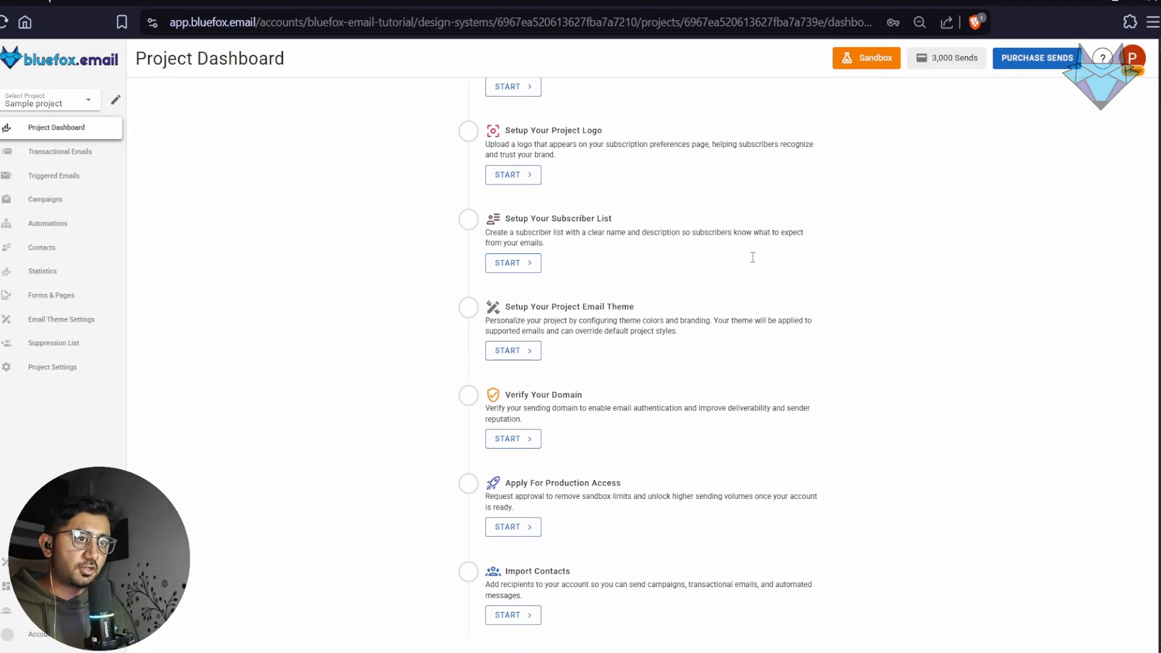
scroll(841, 502, "up", 2)
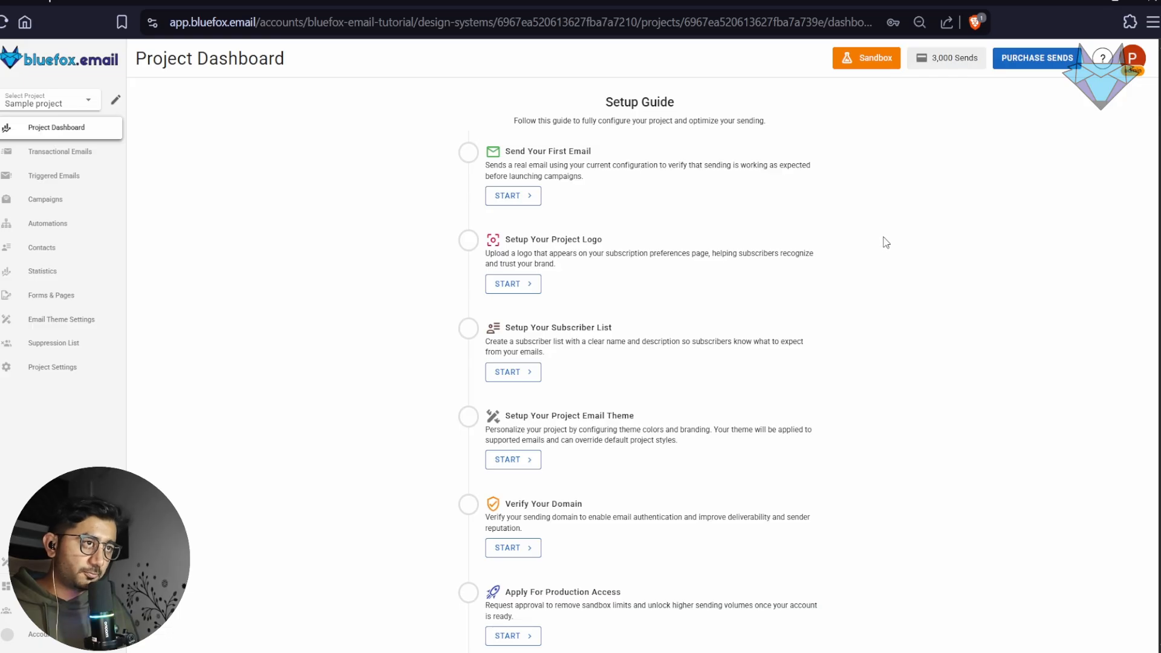
Open the project's sandbox delivery mode settings and read through the limitations and restrictions
left_click(876, 63)
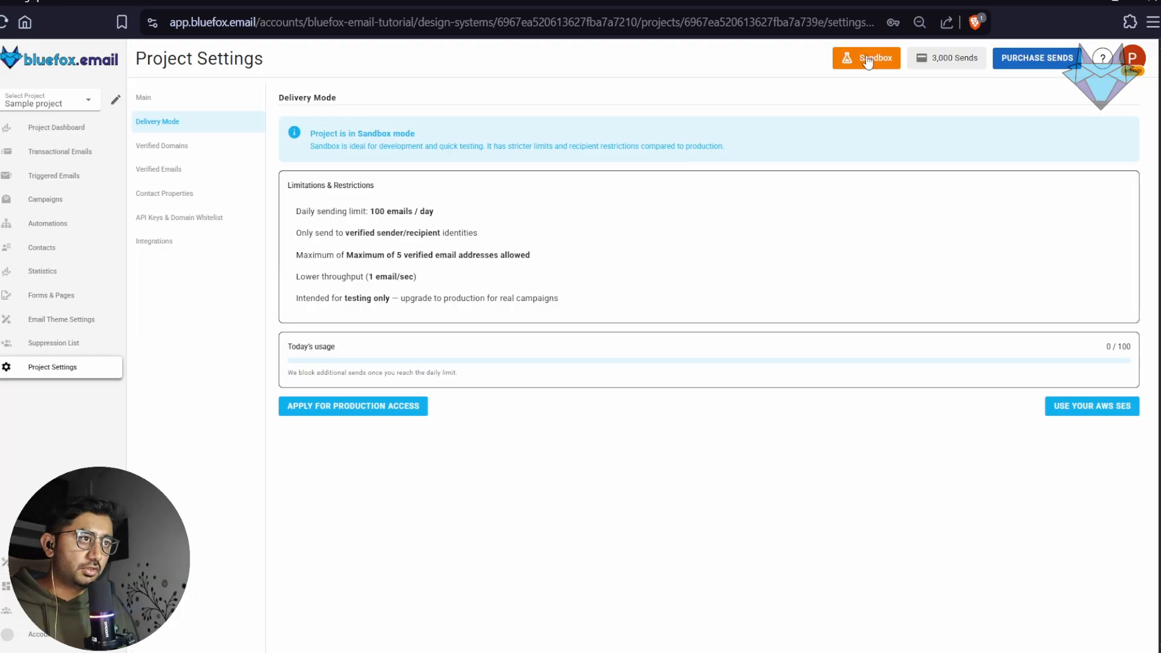
left_click_drag(622, 301, 200, 181)
left_click(665, 237)
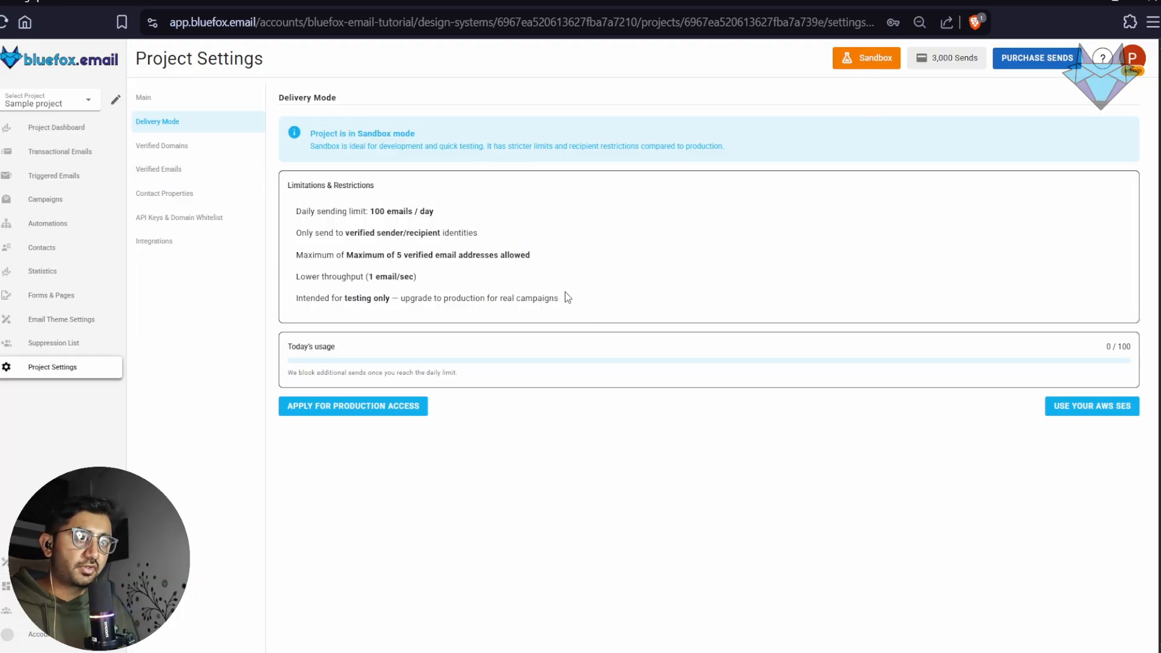
left_click_drag(560, 299, 286, 187)
left_click(632, 270)
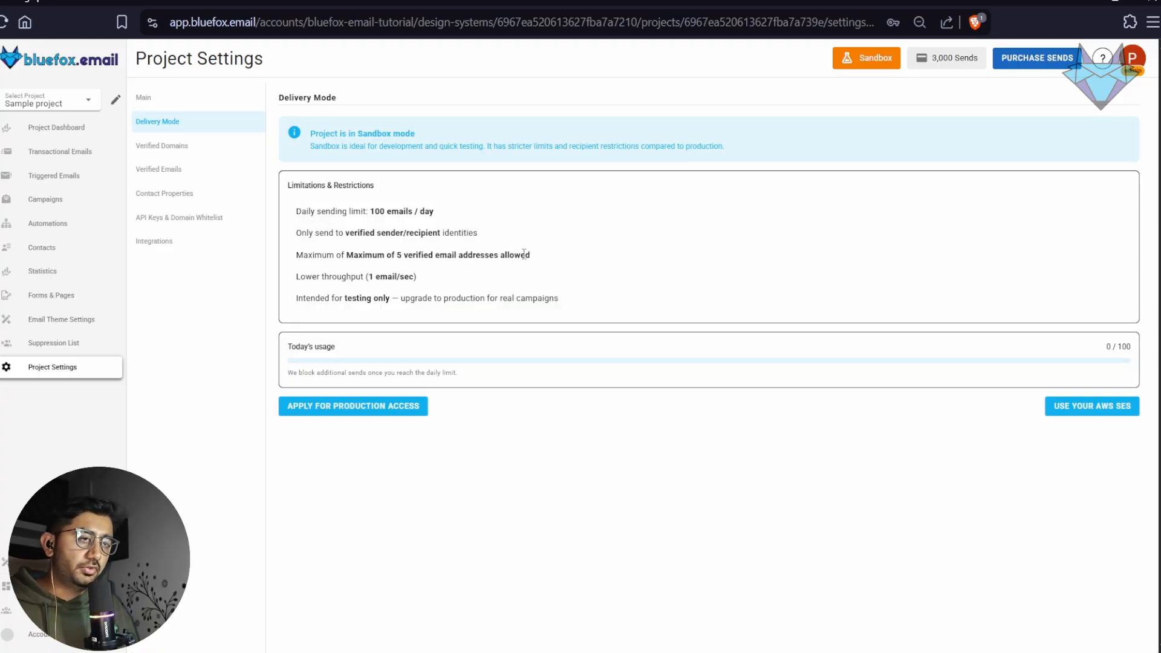
left_click_drag(531, 256, 396, 257)
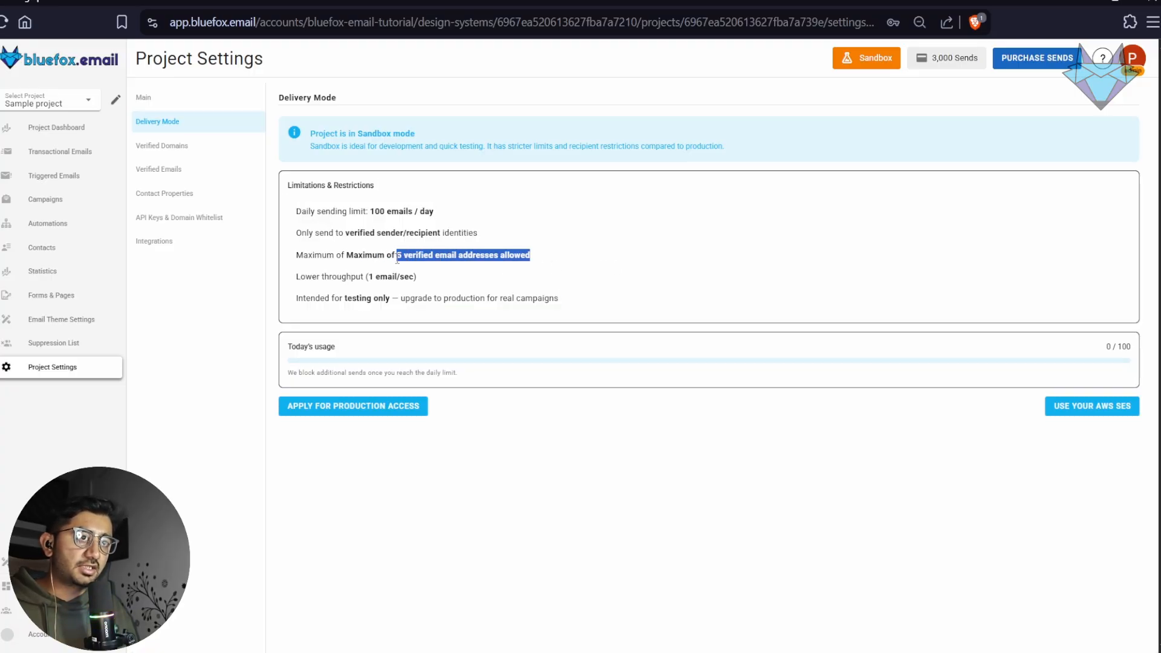
left_click(606, 263)
left_click_drag(558, 299, 283, 183)
left_click(645, 254)
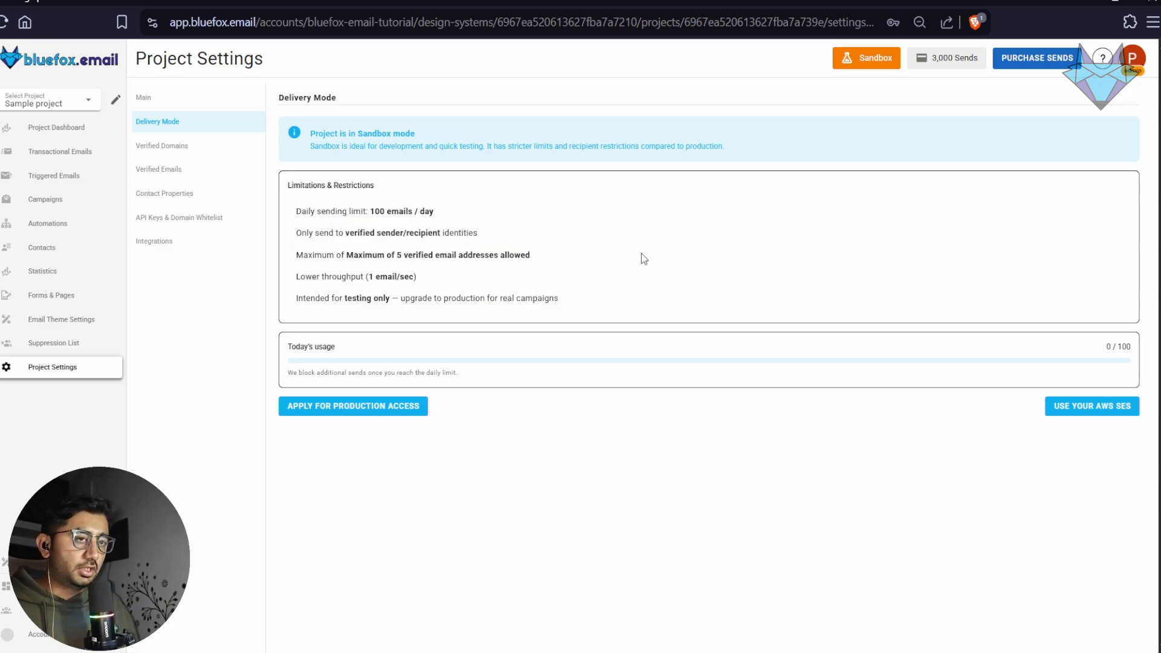
left_click_drag(530, 256, 402, 255)
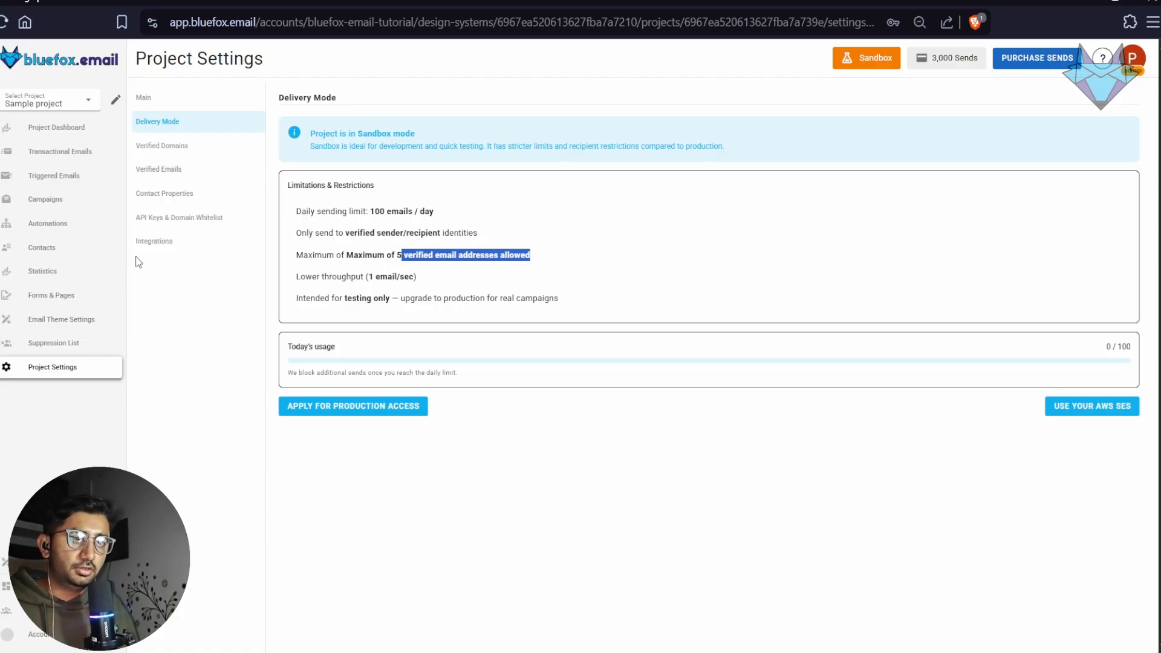
Open the sandbox verified emails and view the form for adding a new address, leaving it without submitting
left_click(177, 180)
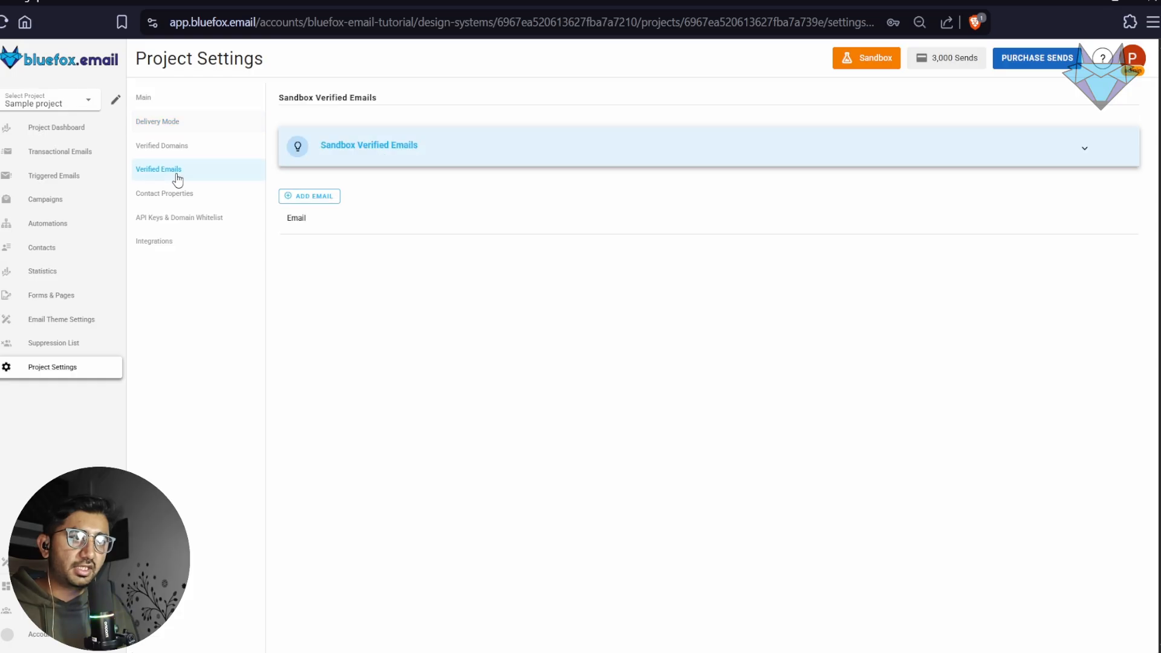
left_click(336, 202)
left_click(510, 354)
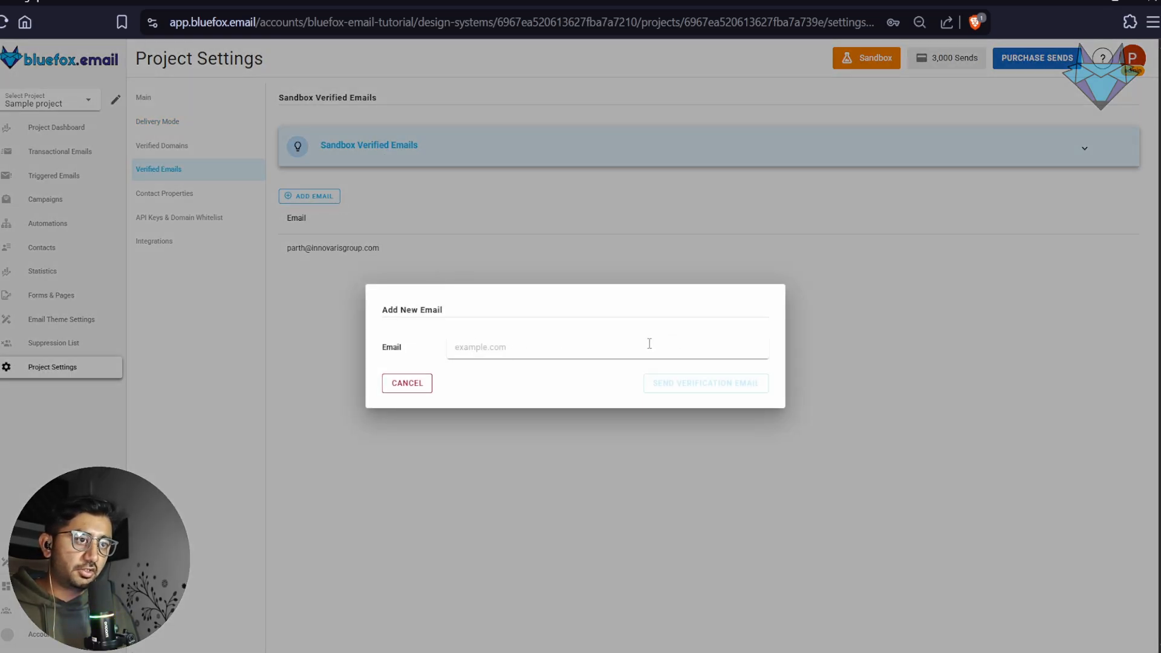
left_click(423, 385)
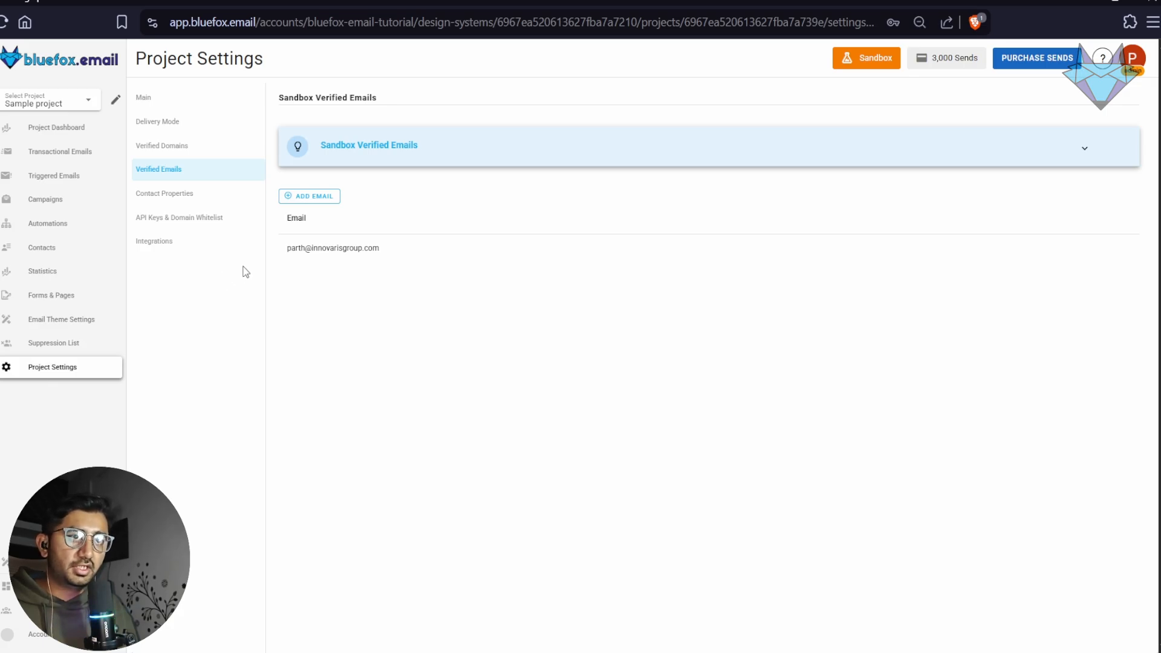
Return to the project dashboard and start the "Send Your First Email" task of the setup guide
left_click(78, 132)
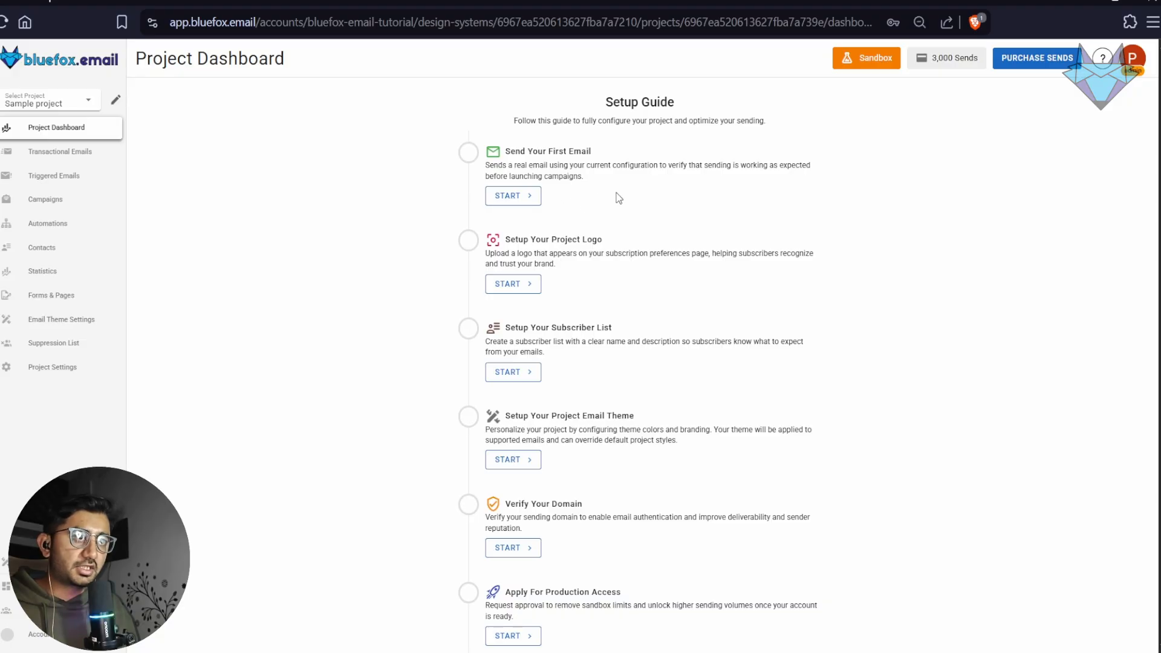
left_click_drag(647, 192, 498, 156)
left_click(498, 157)
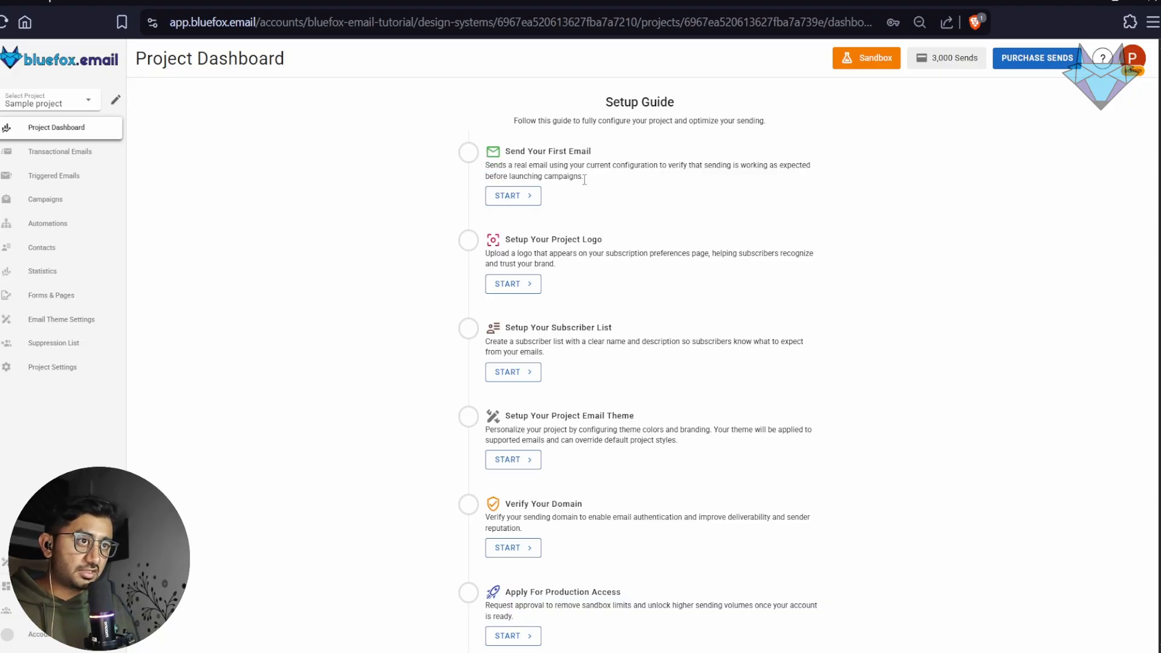
left_click_drag(606, 152, 511, 152)
left_click(598, 184)
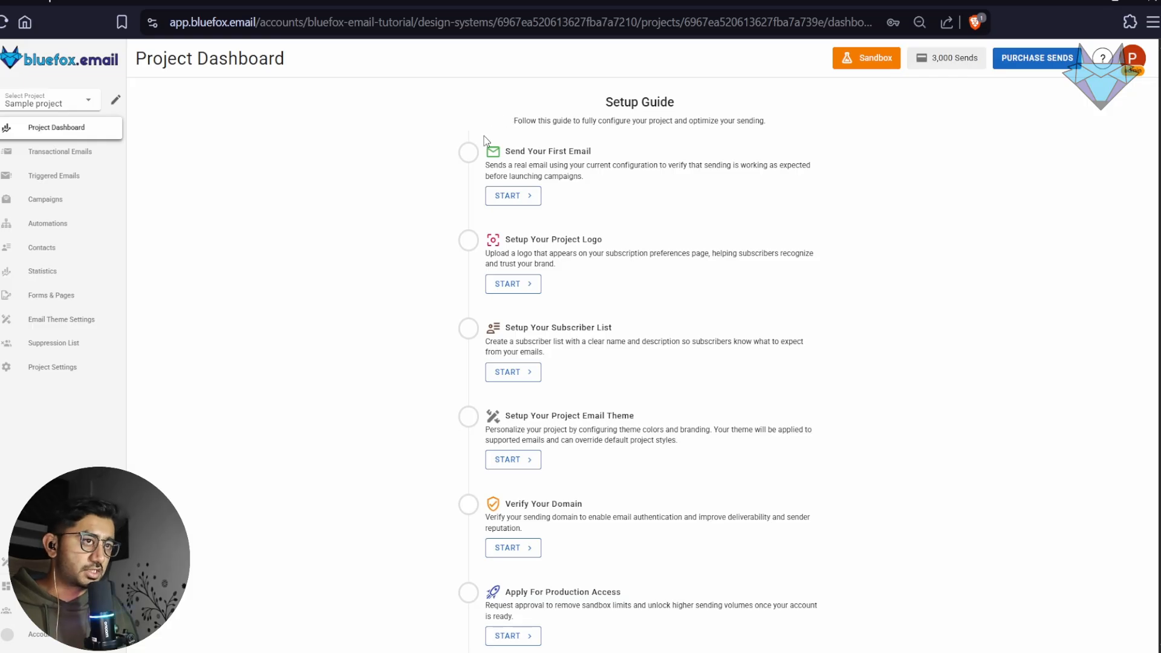
left_click_drag(610, 184, 504, 150)
left_click(622, 177)
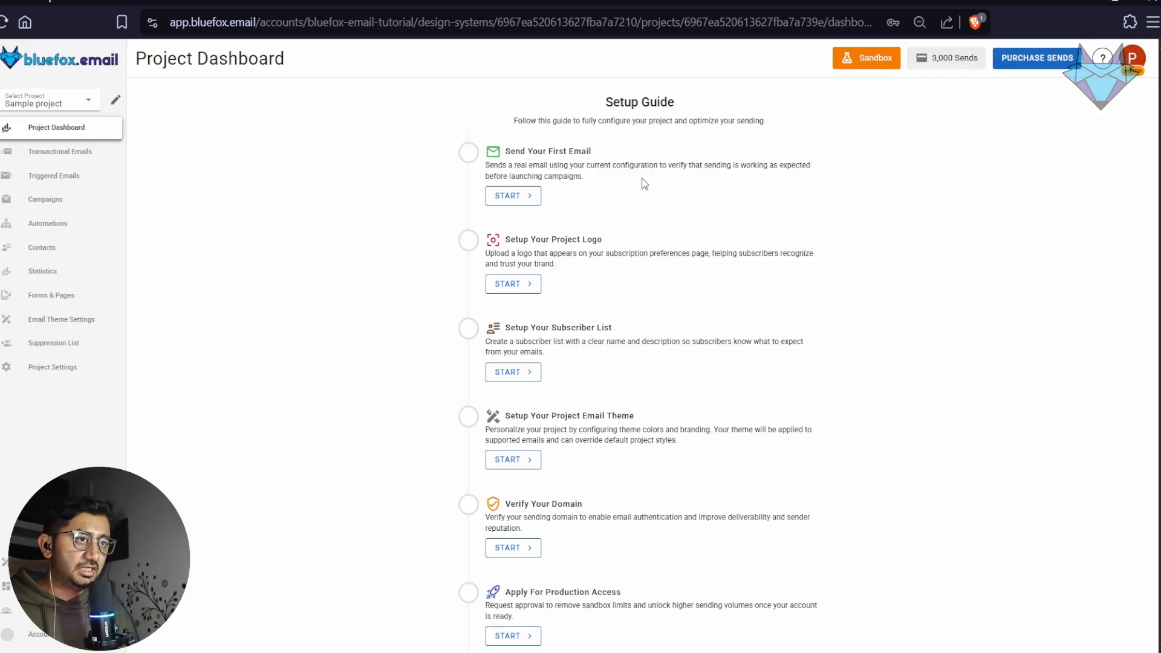
left_click(531, 200)
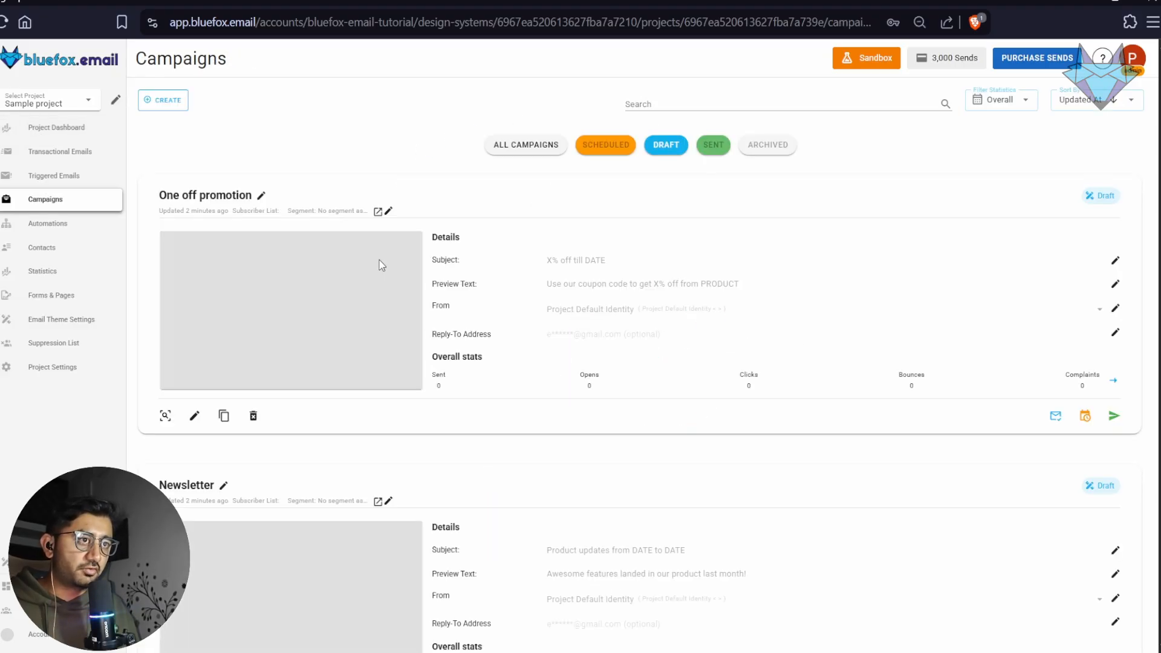
Look over the draft campaigns "One off promotion" and "Newsletter" with their details and sending options
scroll(591, 459, "down", 2)
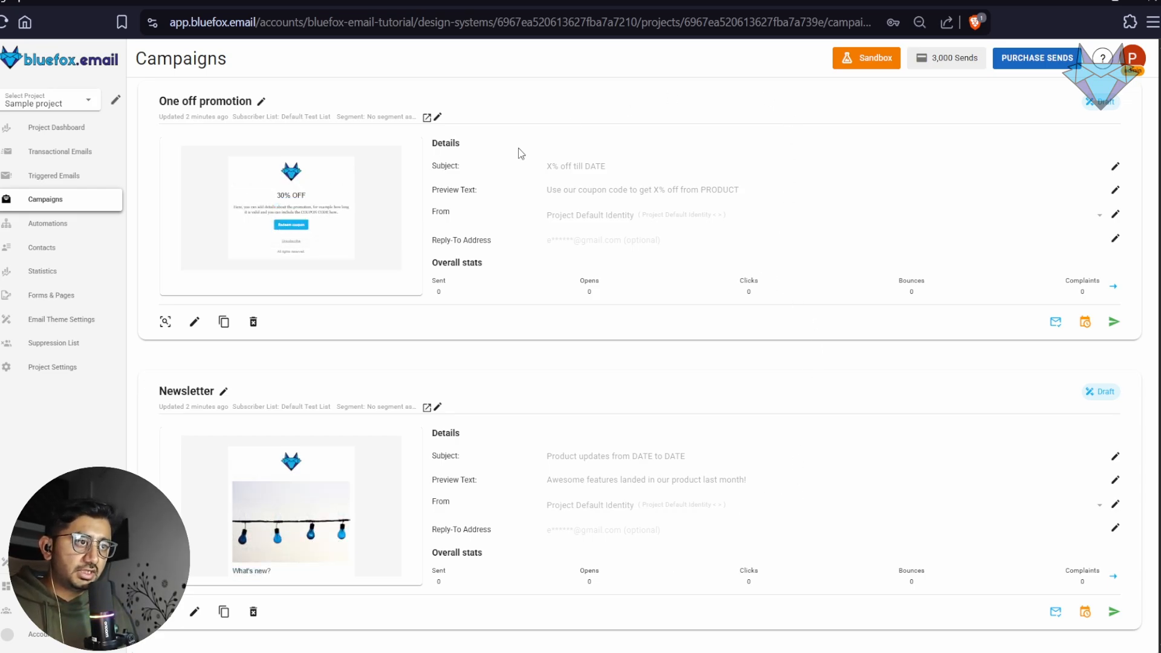
scroll(704, 428, "up", 2)
scroll(698, 405, "down", 2)
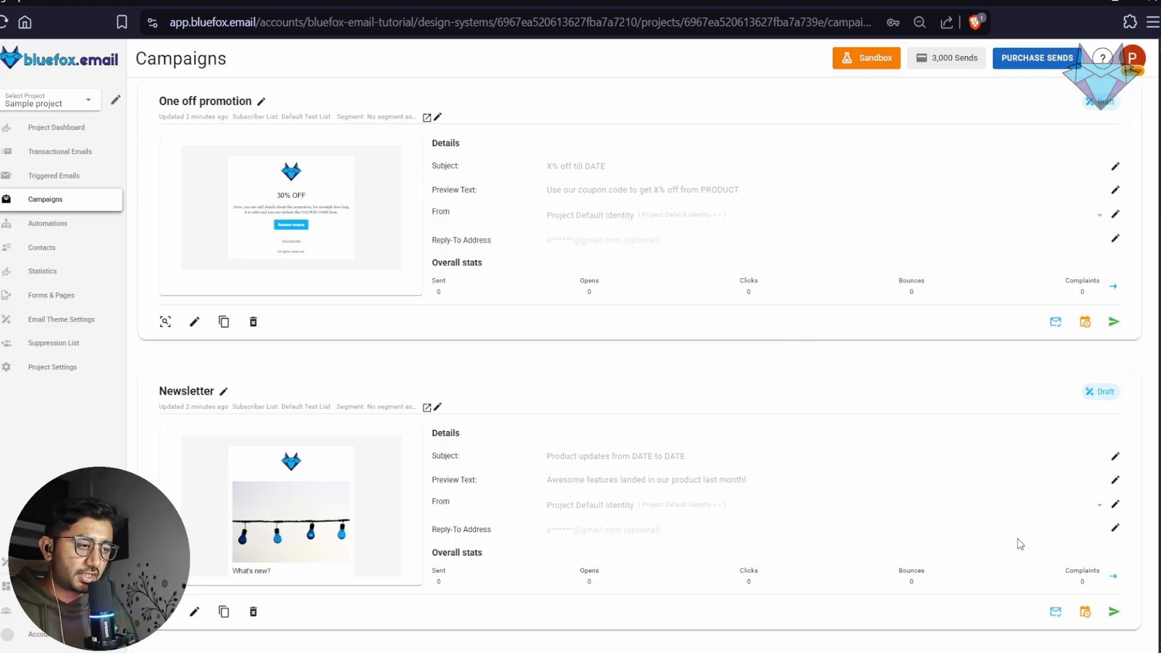
Send a test email of the "Newsletter" campaign to the subscriber list "Default Test List"
left_click(1056, 612)
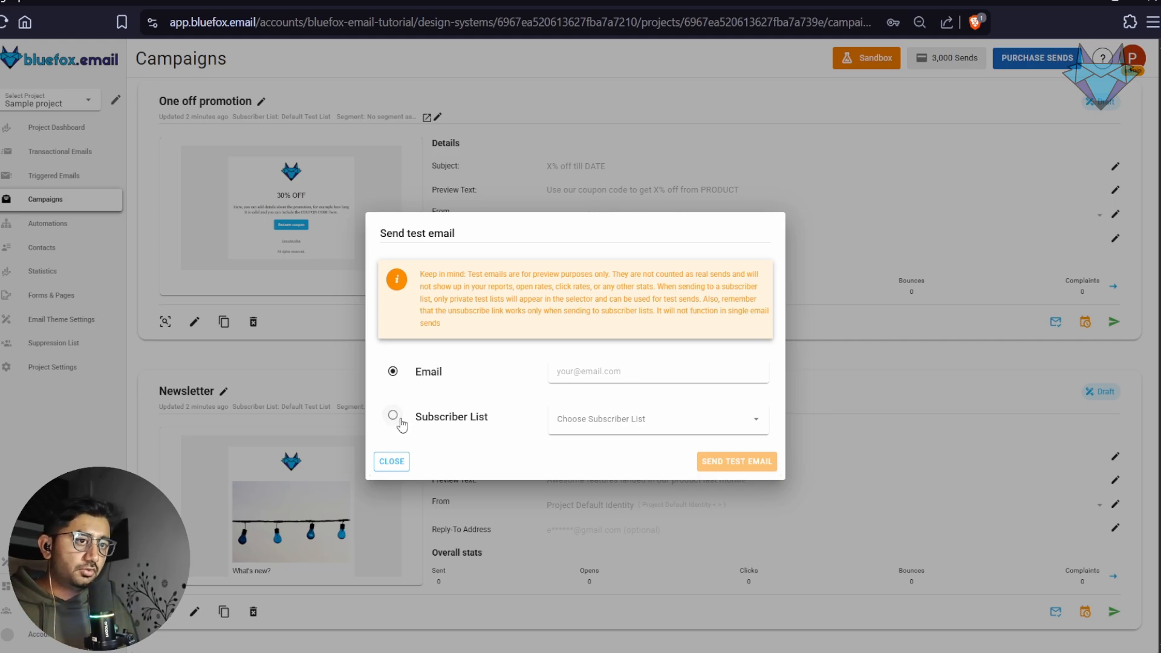
left_click(393, 416)
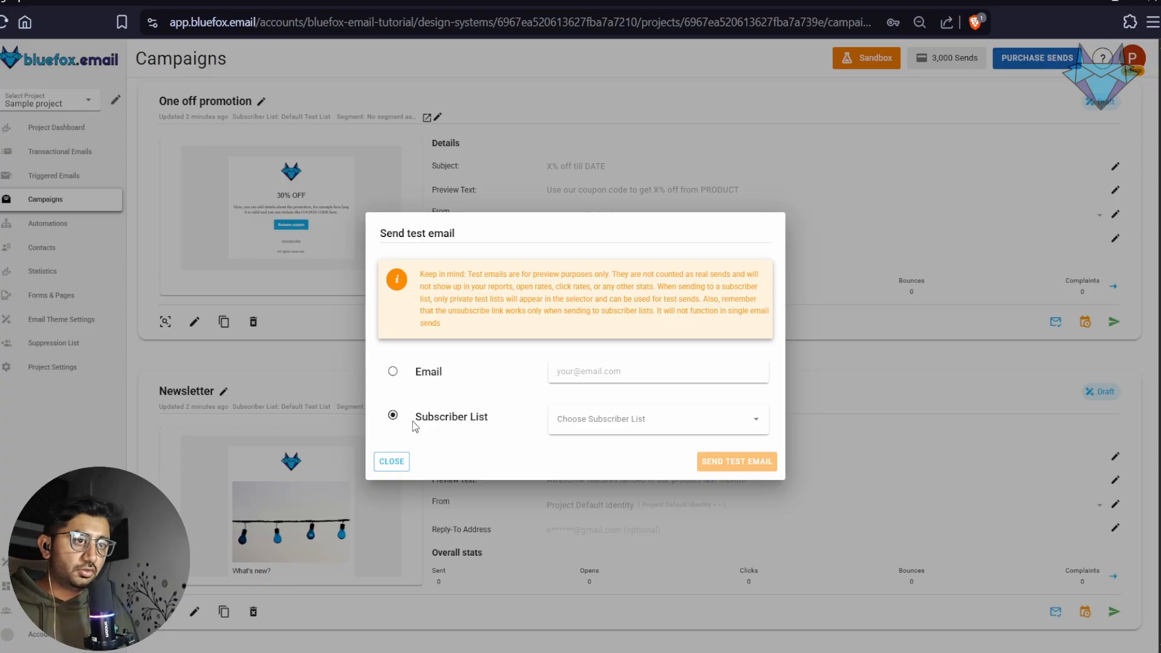
left_click_drag(413, 421, 501, 419)
left_click(502, 418)
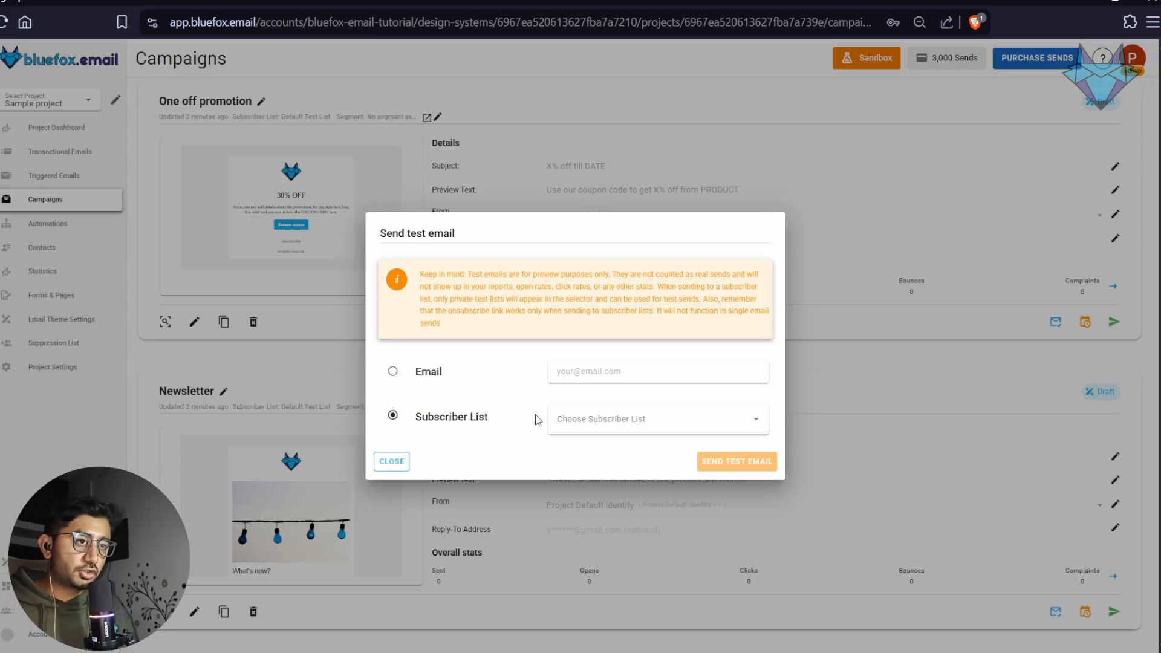
left_click(582, 425)
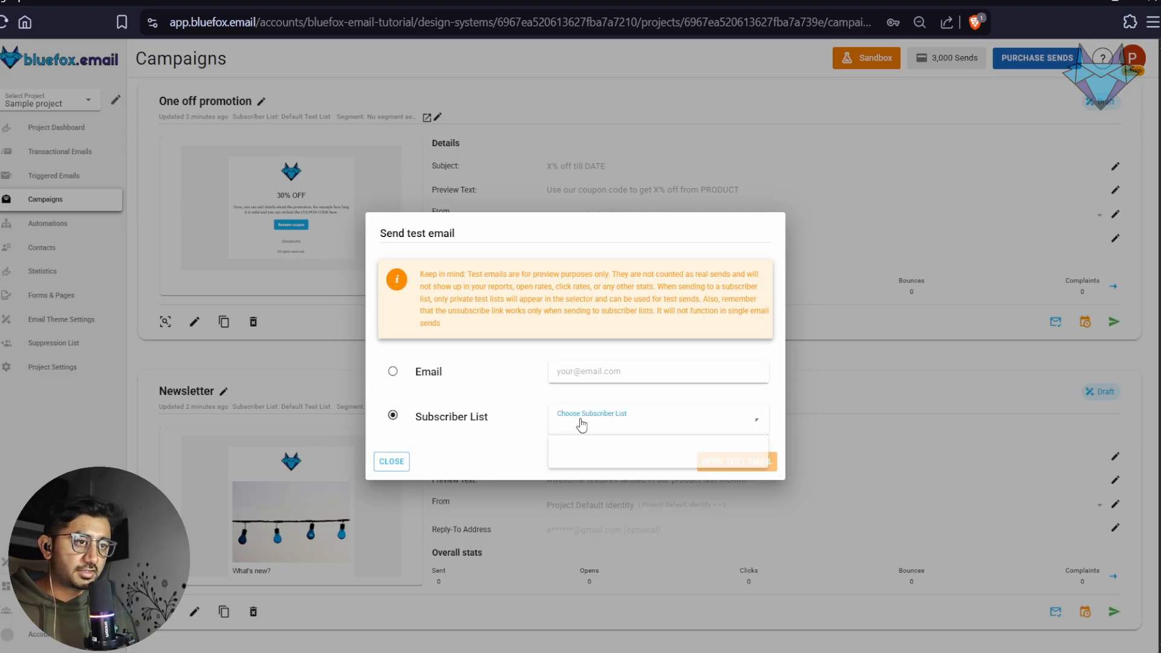
left_click(585, 419)
left_click(668, 421)
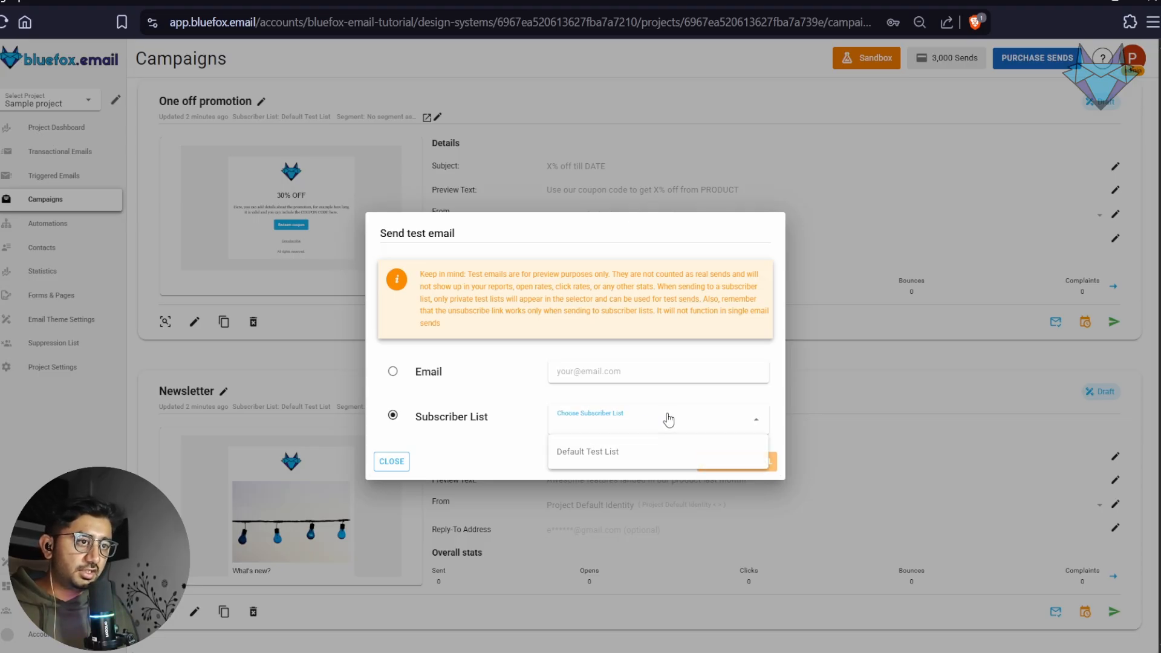
left_click(633, 466)
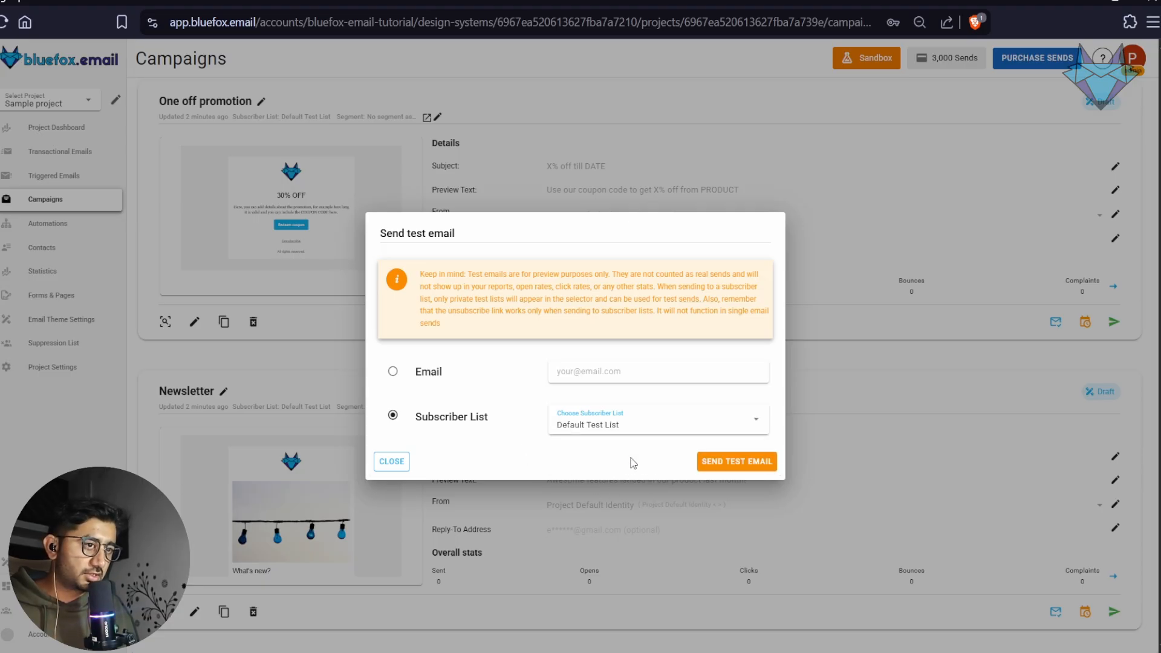
left_click(762, 469)
left_click(755, 430)
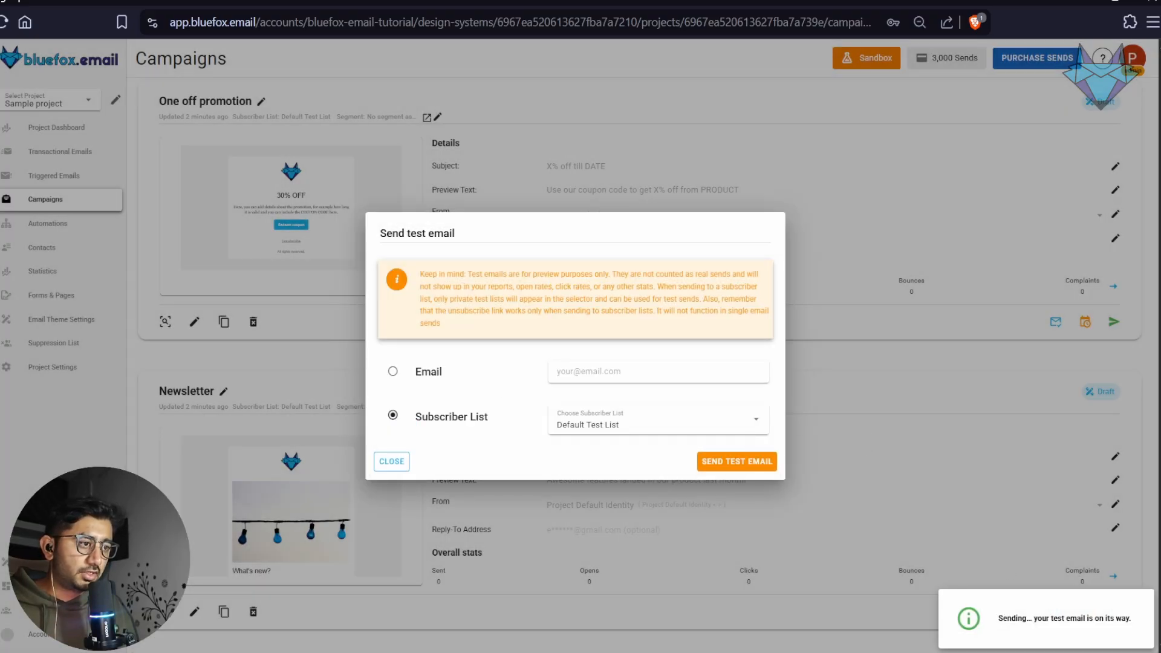
Switch to Gmail in a new browser tab and read the test email "Product updates from DATE to DATE" from header to footer
mouse_move(7, 180)
key("ctrl+t")
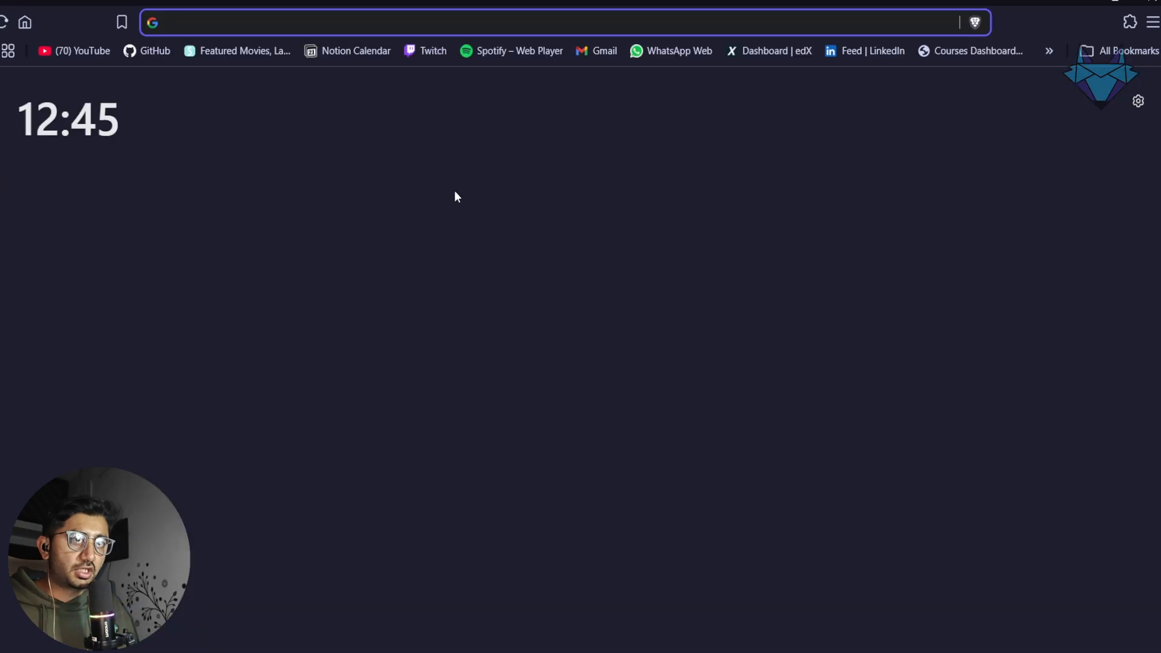
type("mail.google.com/mail/u/3/#inbox/FMfcgzQfBQDczfLNxZmkQbGqbQFnmbbc")
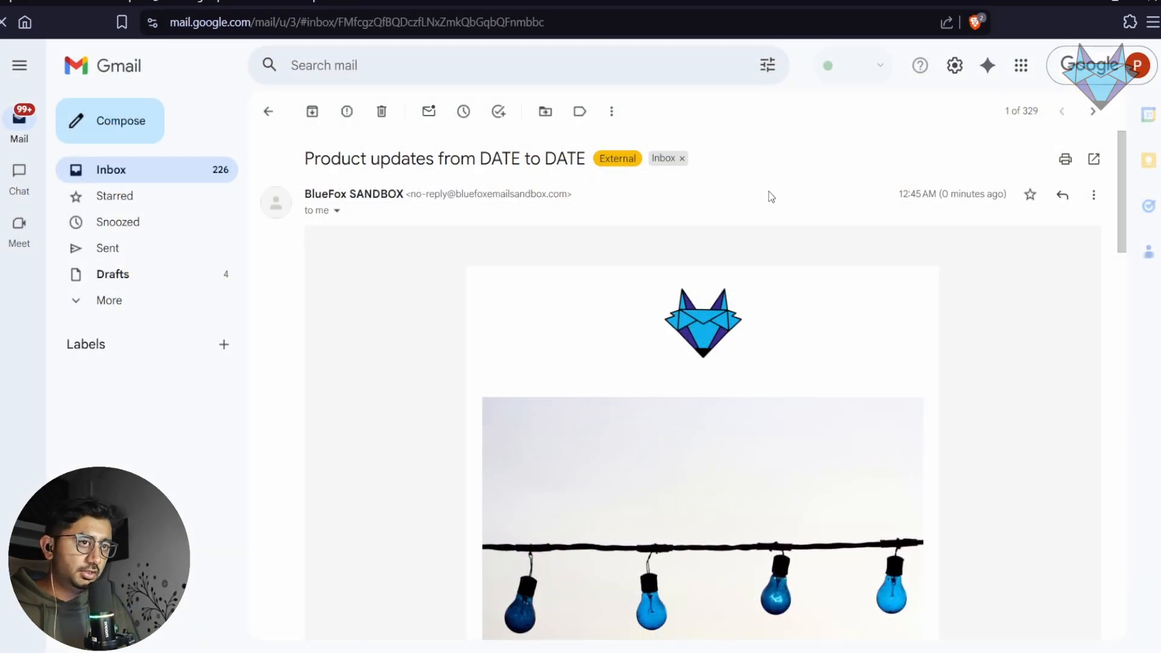
scroll(769, 191, "down", 8)
scroll(769, 191, "down", 5)
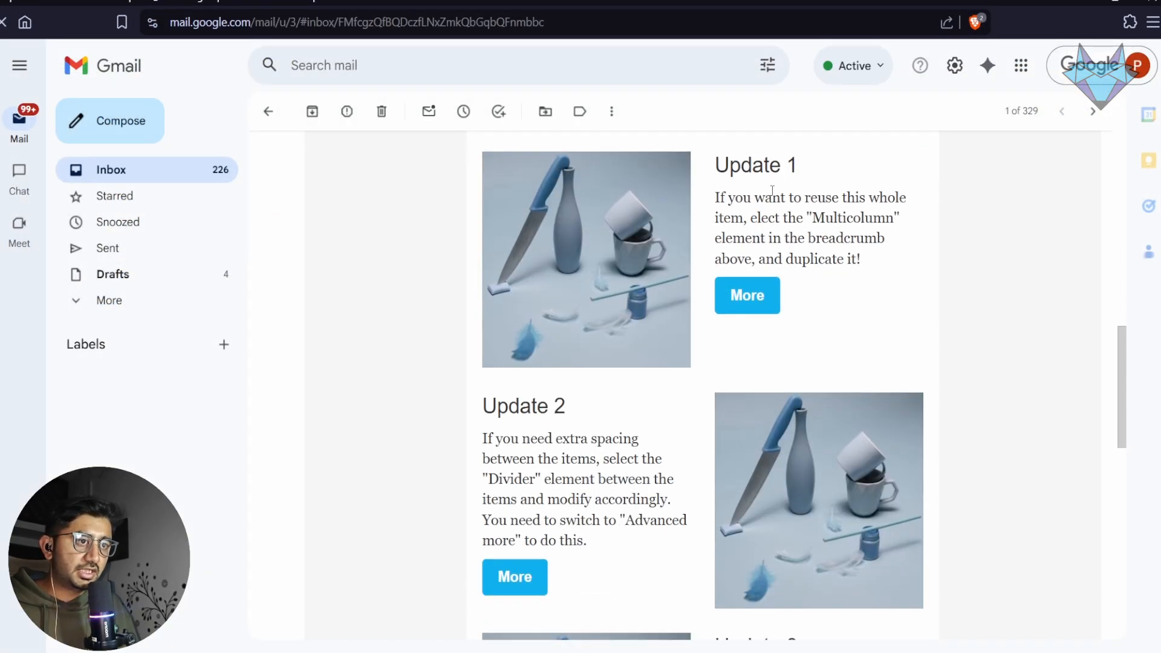
scroll(773, 190, "down", 10)
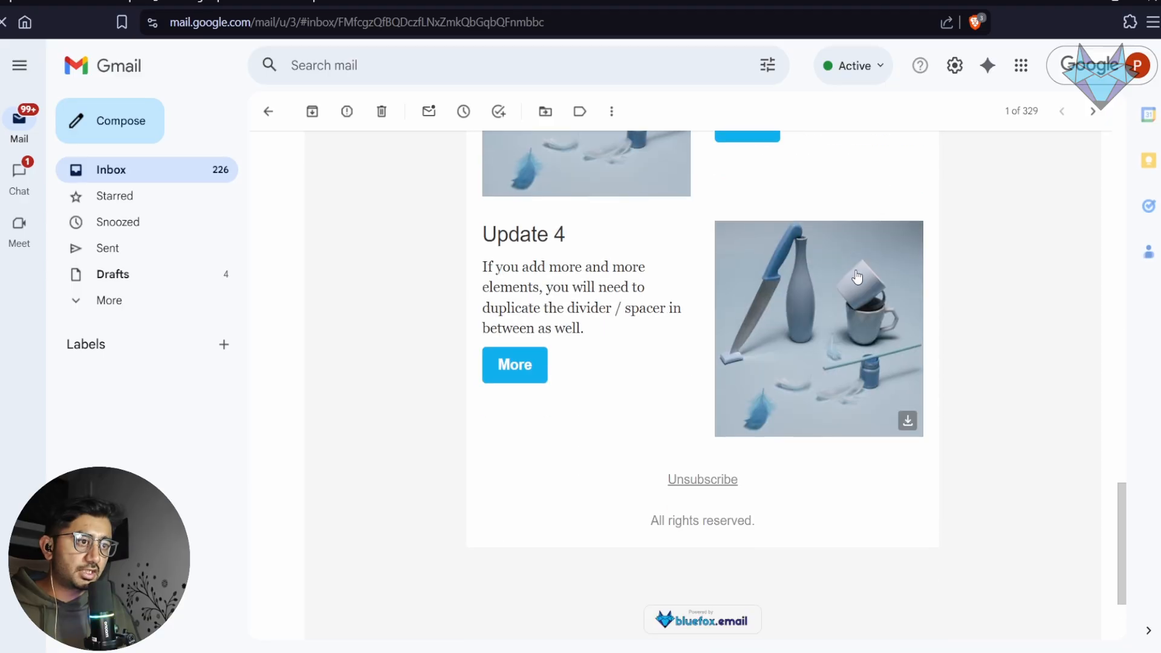
scroll(926, 513, "up", 15)
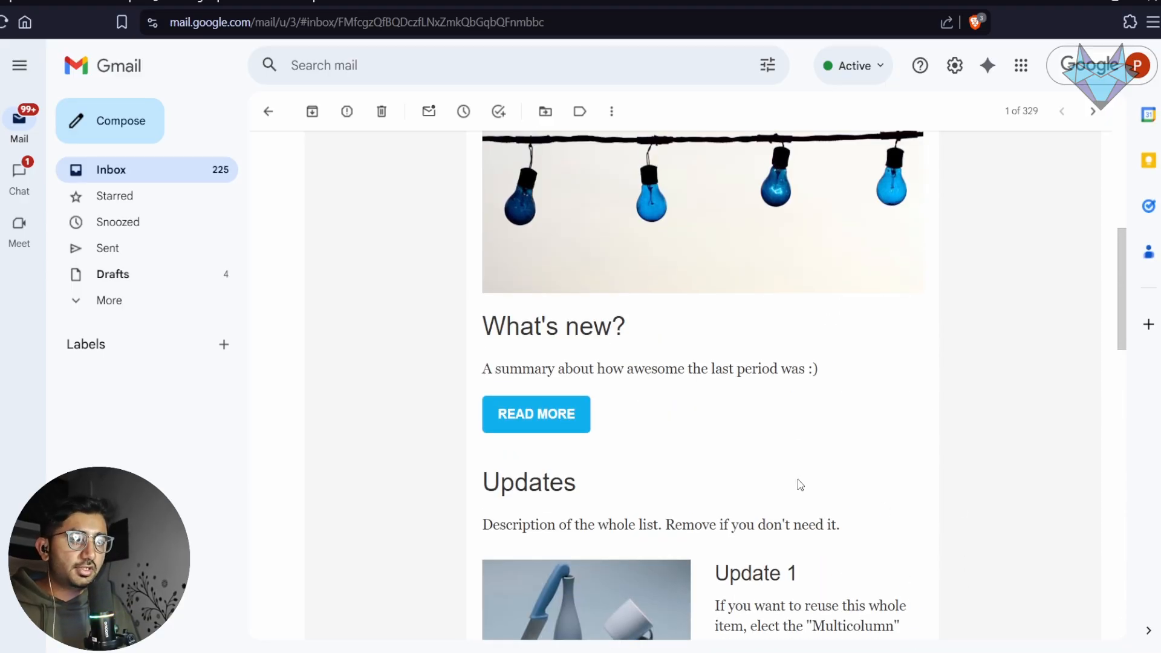
scroll(799, 482, "up", 6)
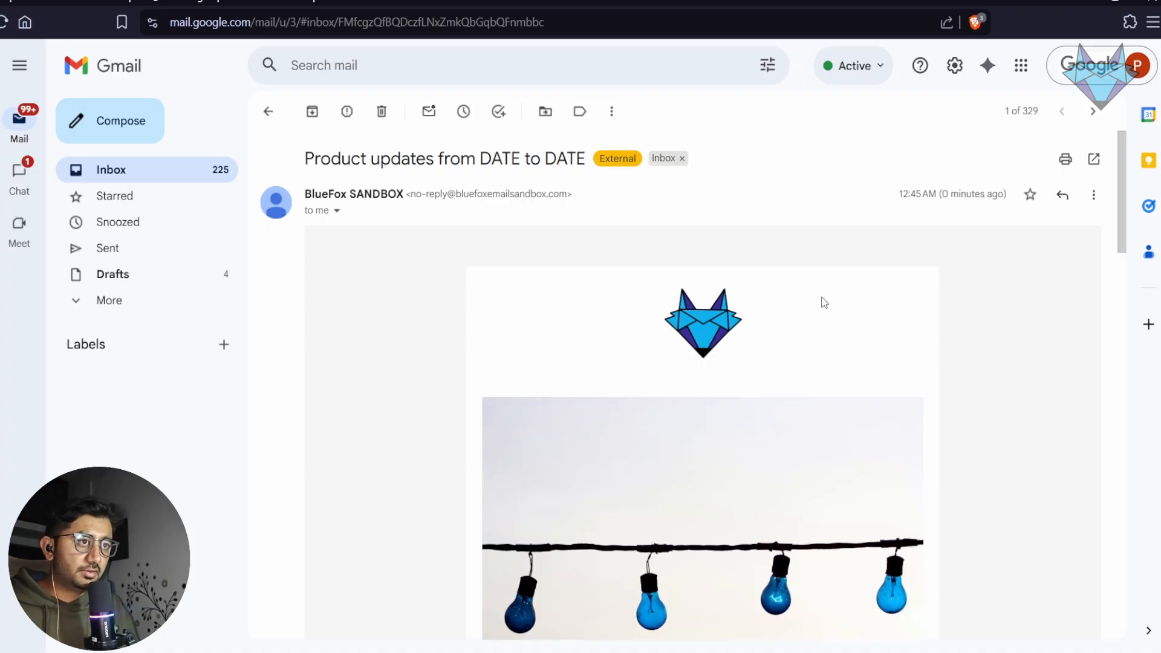
scroll(883, 302, "down", 7)
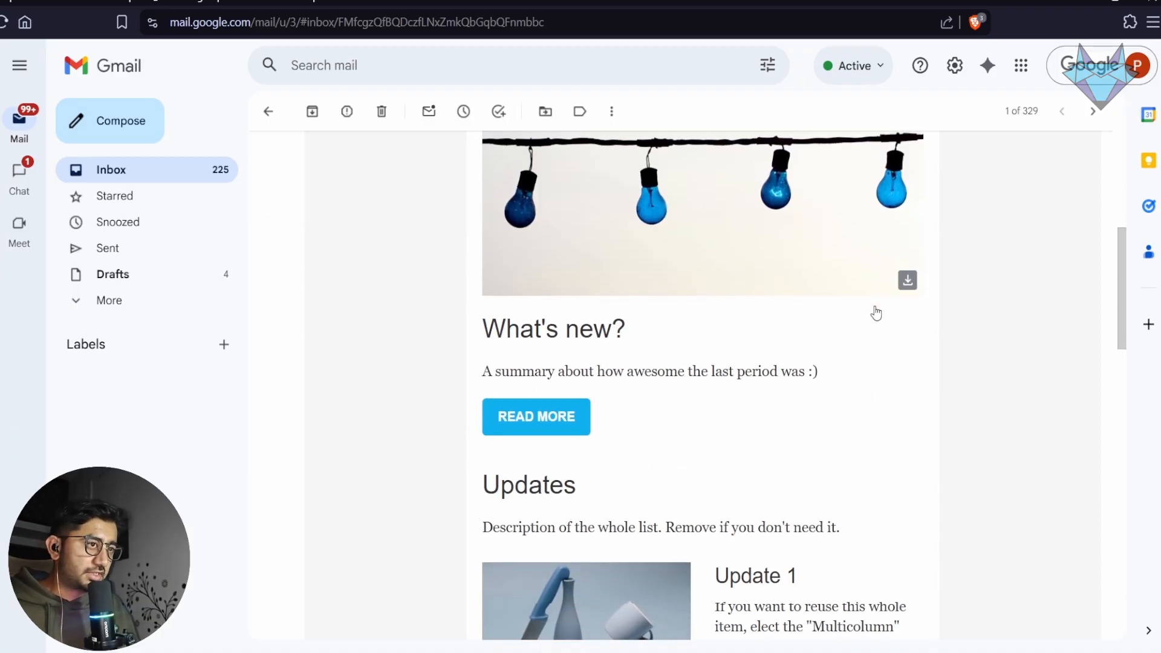
scroll(871, 311, "down", 4)
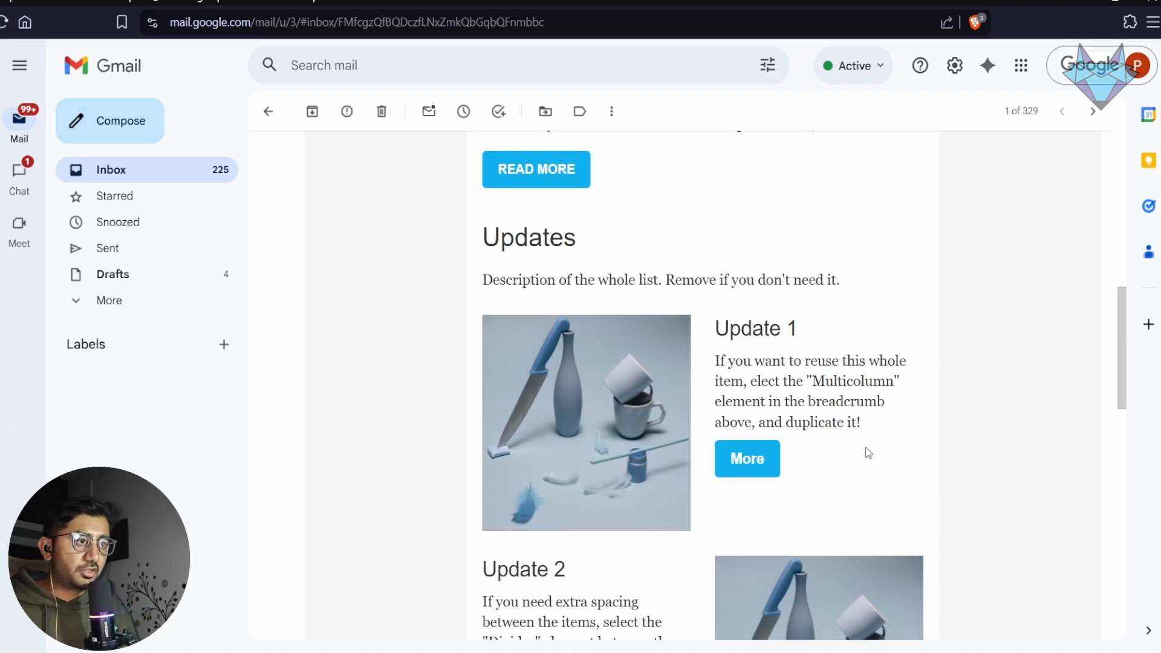
scroll(872, 448, "down", 6)
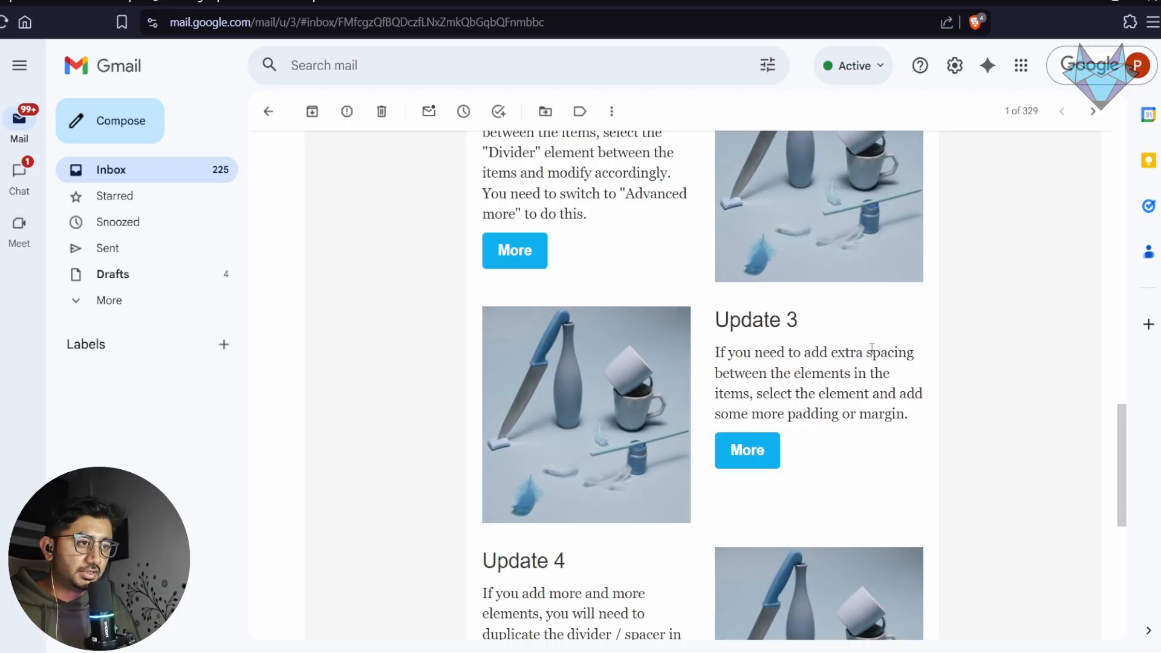
scroll(856, 344, "down", 6)
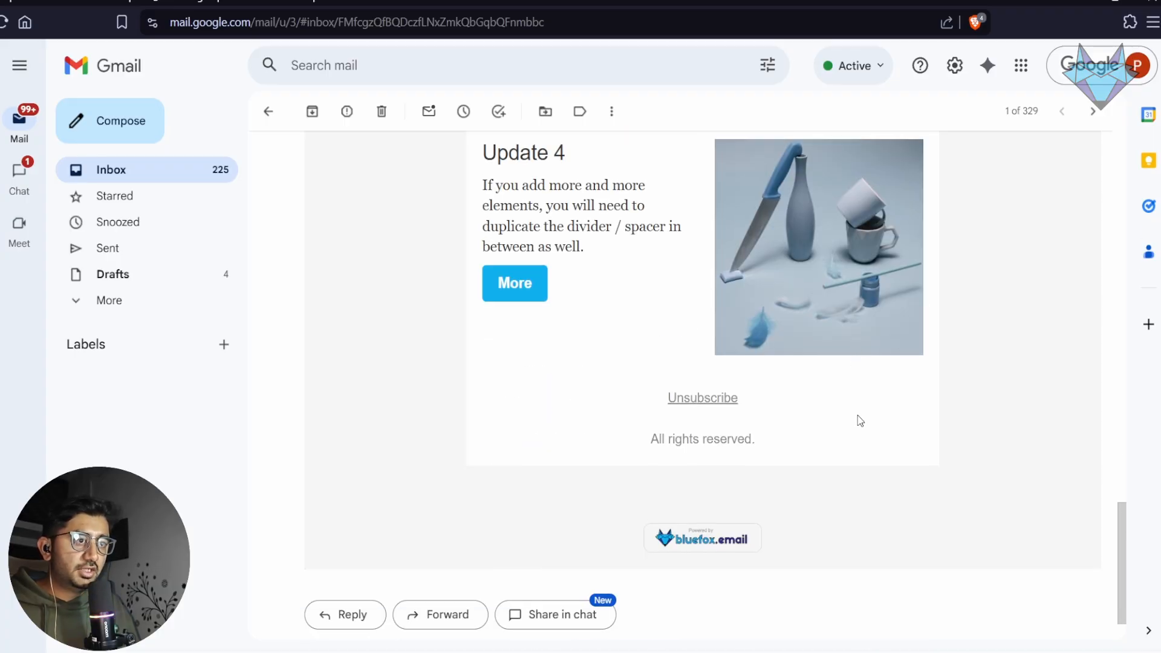
Open the email's unsubscribe link and examine the logo, list name and description on the Subscription Preferences page
left_click(734, 403)
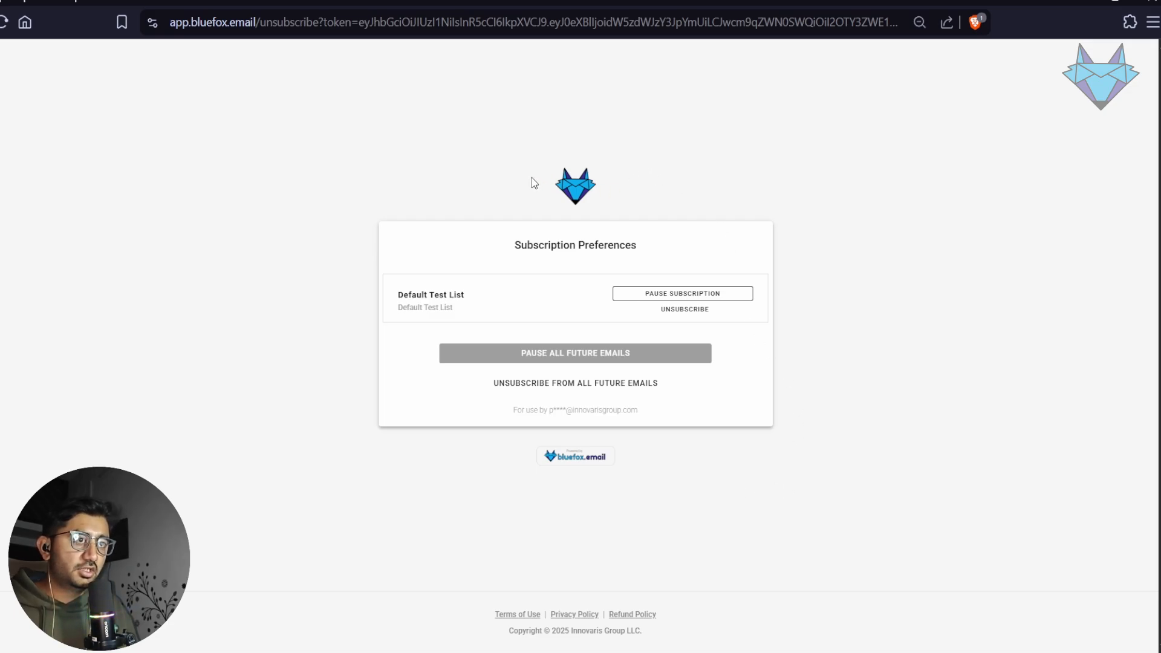
left_click_drag(532, 177, 645, 190)
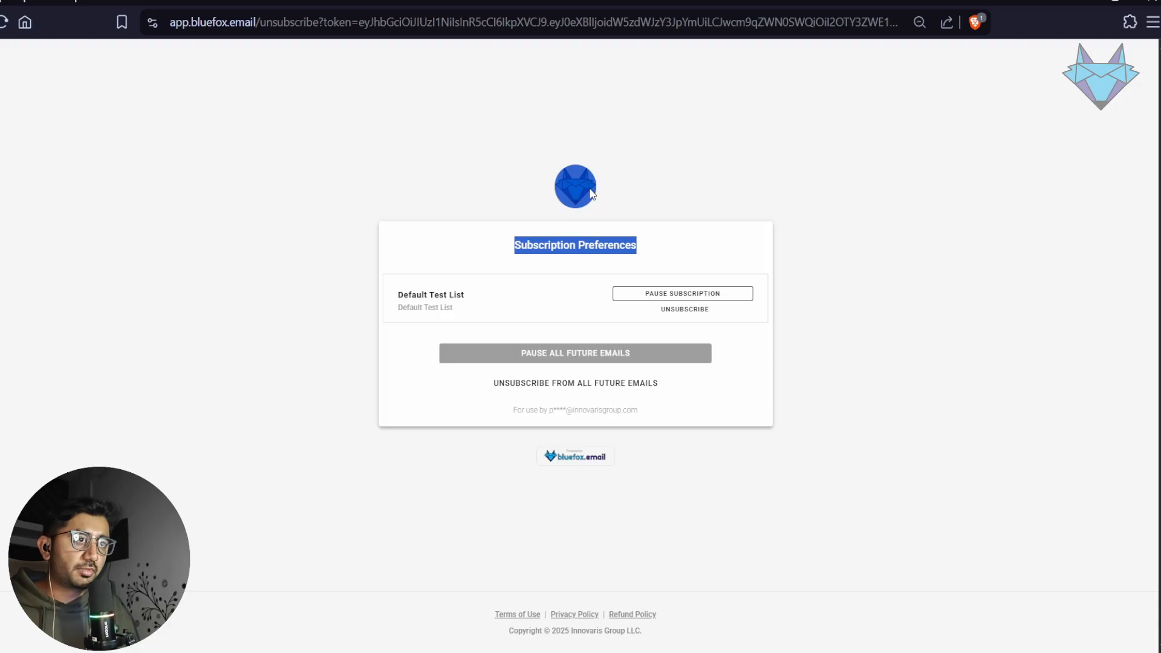
left_click(661, 191)
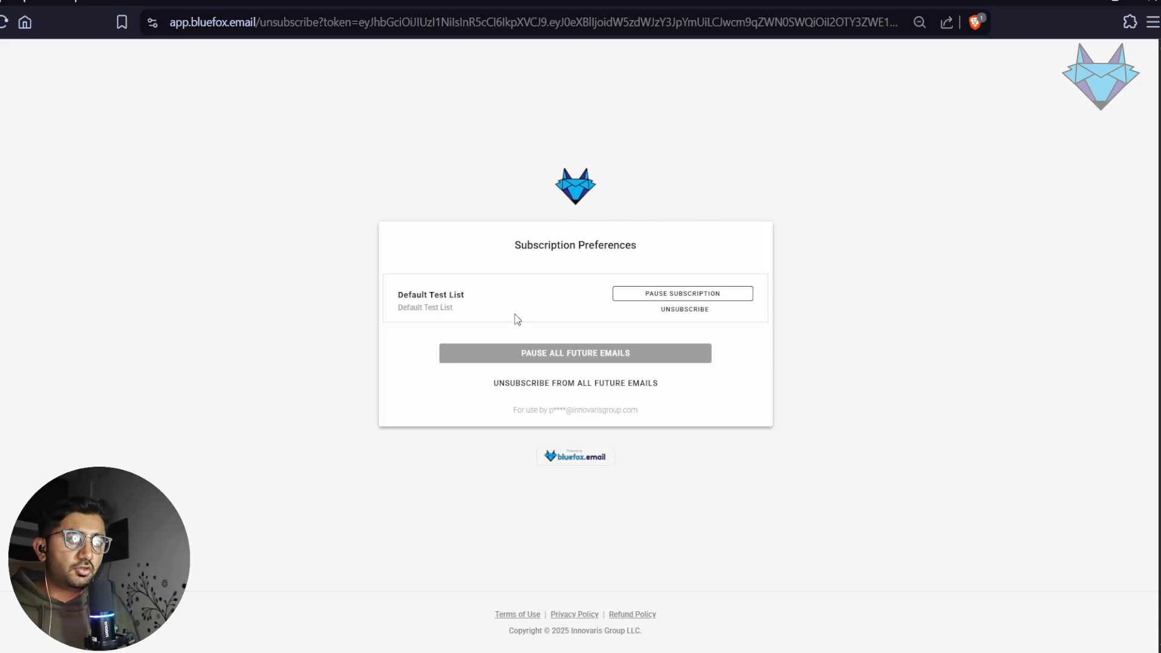
left_click_drag(512, 317, 396, 291)
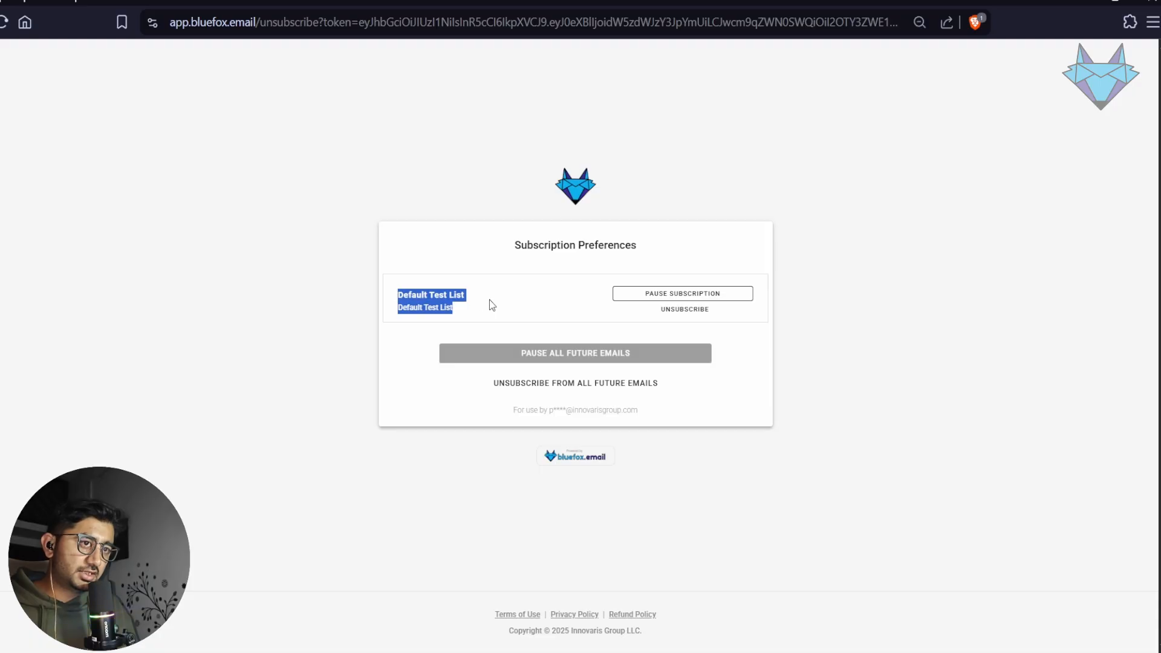
left_click(478, 311)
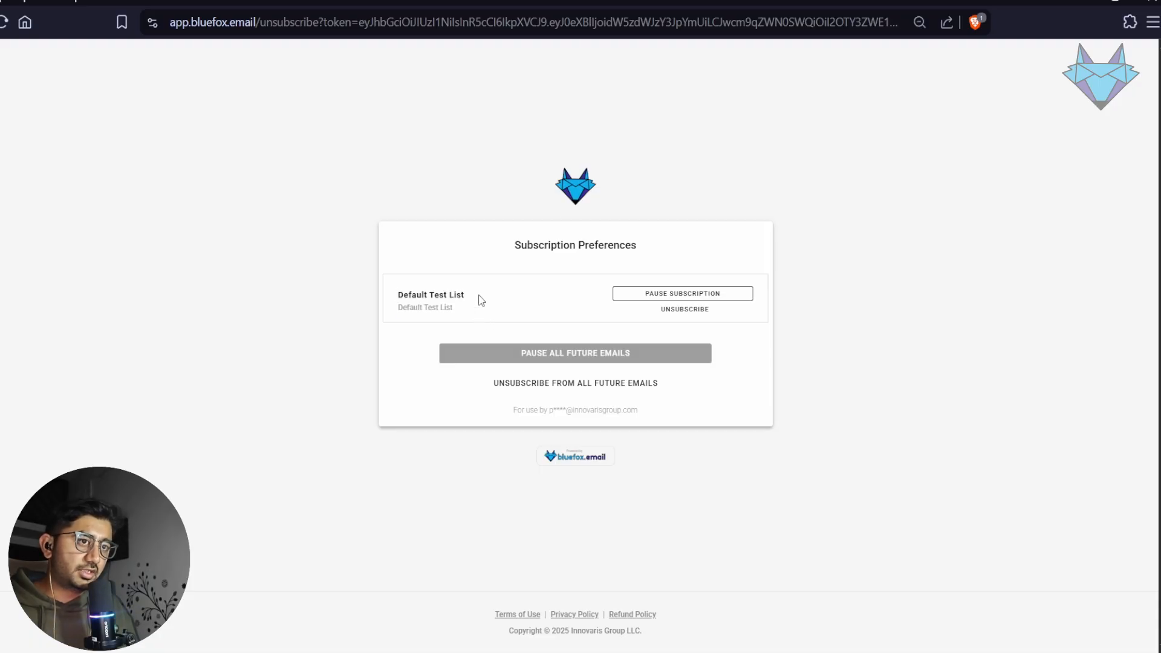
left_click_drag(478, 301, 375, 300)
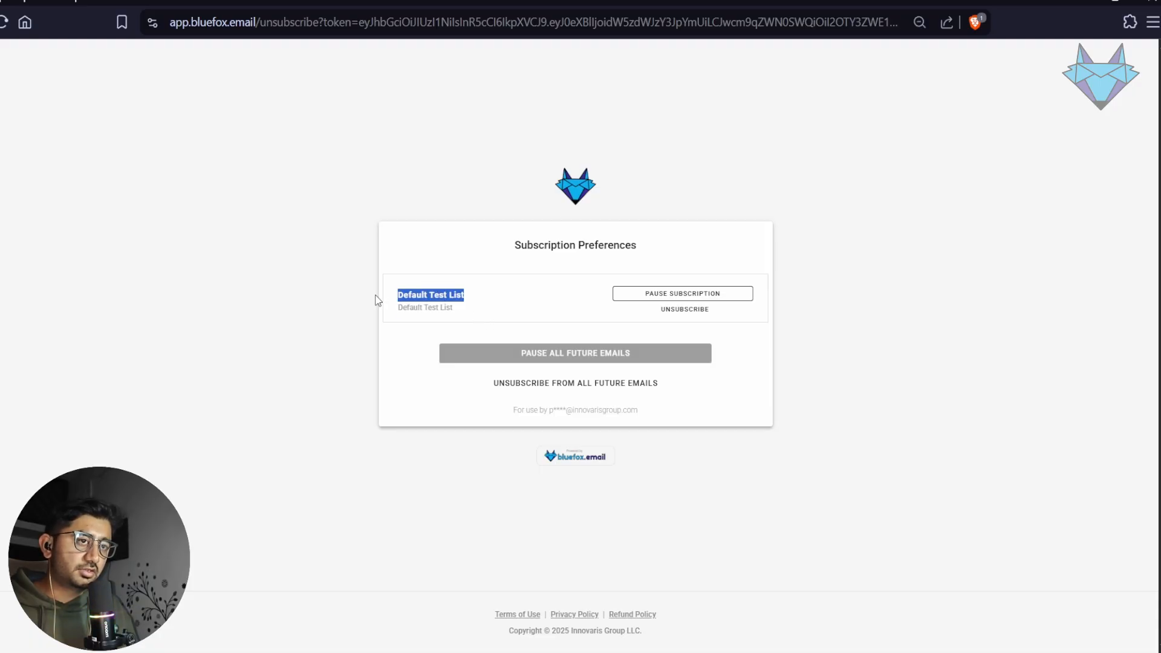
left_click(495, 305)
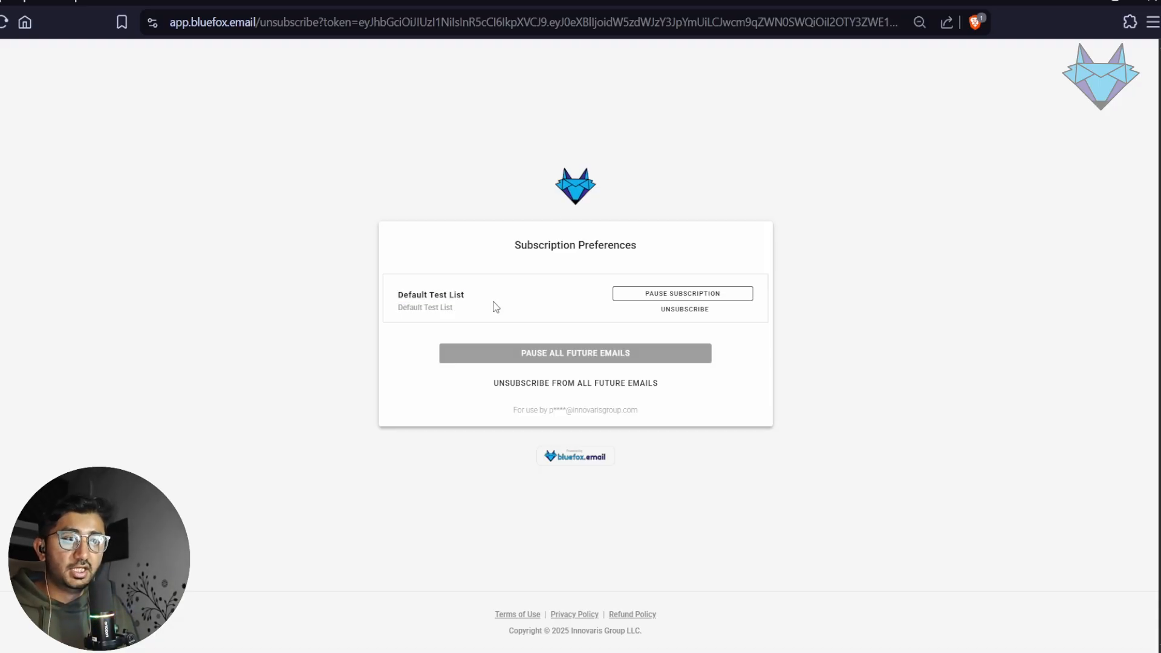
left_click_drag(474, 307, 392, 291)
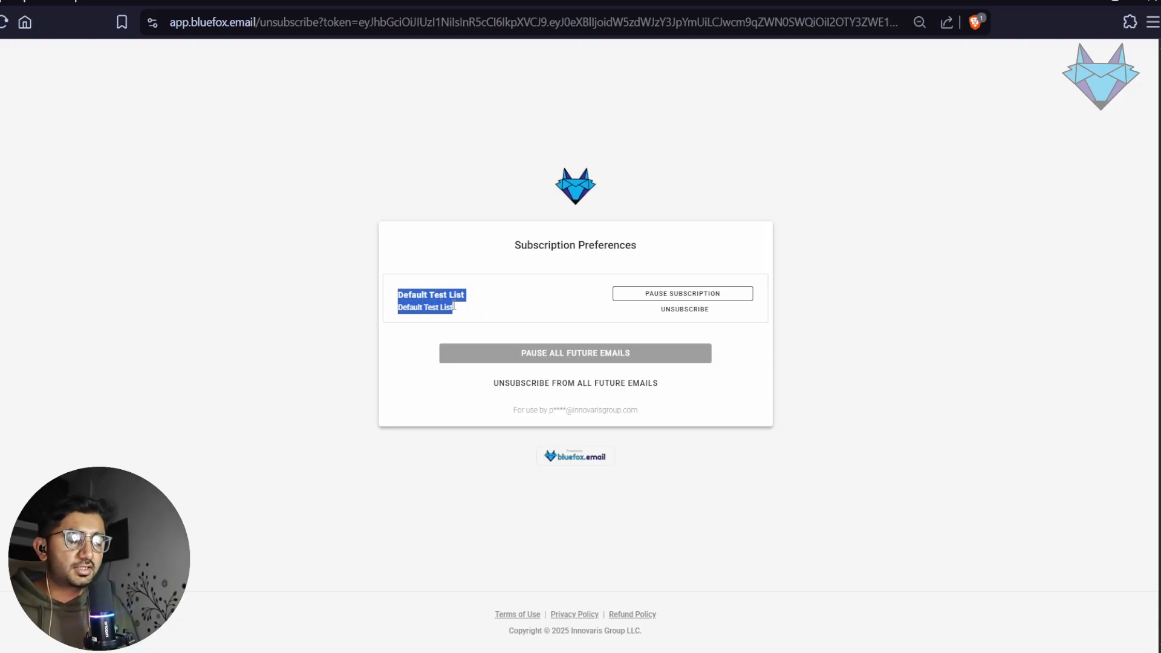
left_click(457, 308)
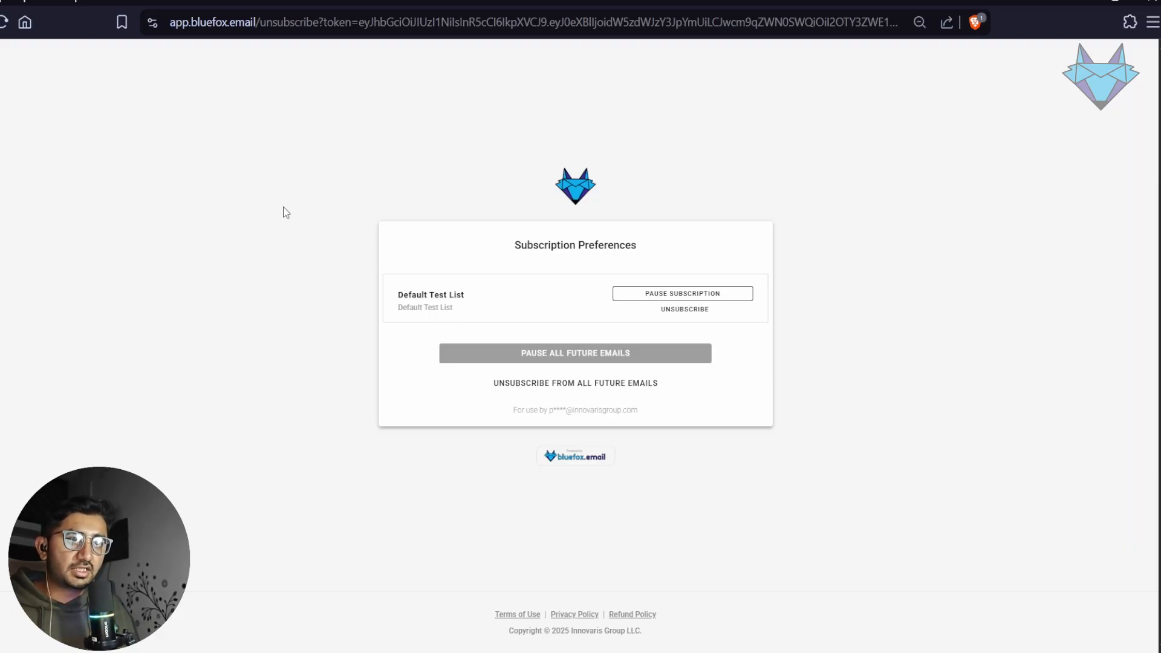
Return to the BlueFox campaigns page, dismiss the test email dialog and review the setup guide on the project dashboard
left_click(21, 86)
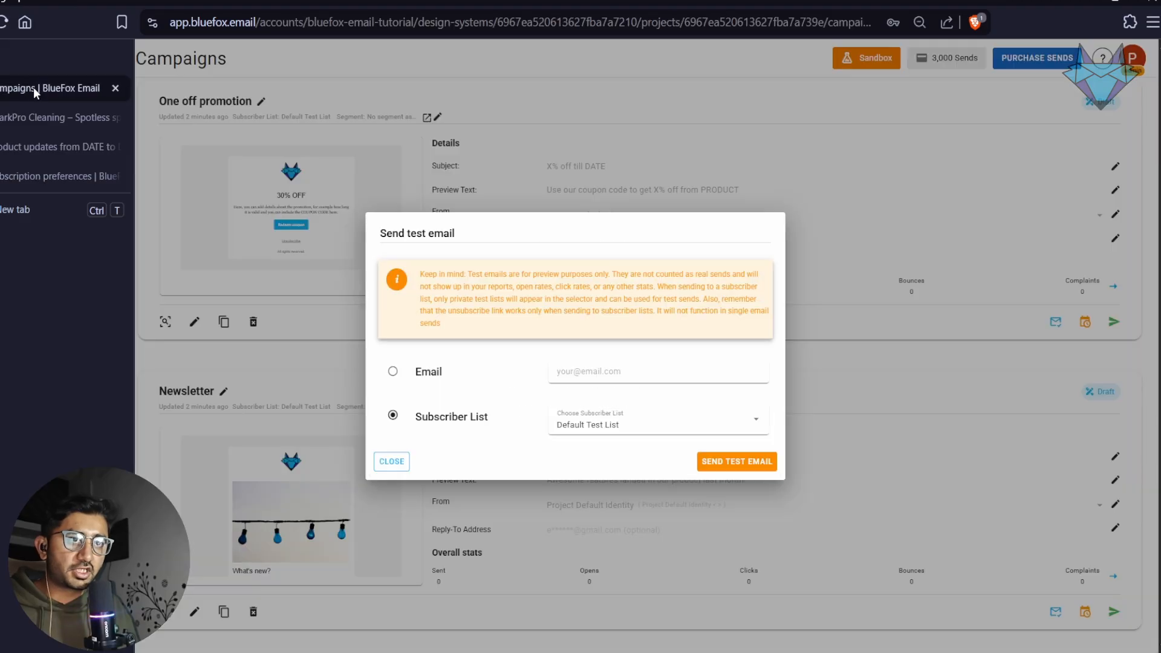
left_click(387, 462)
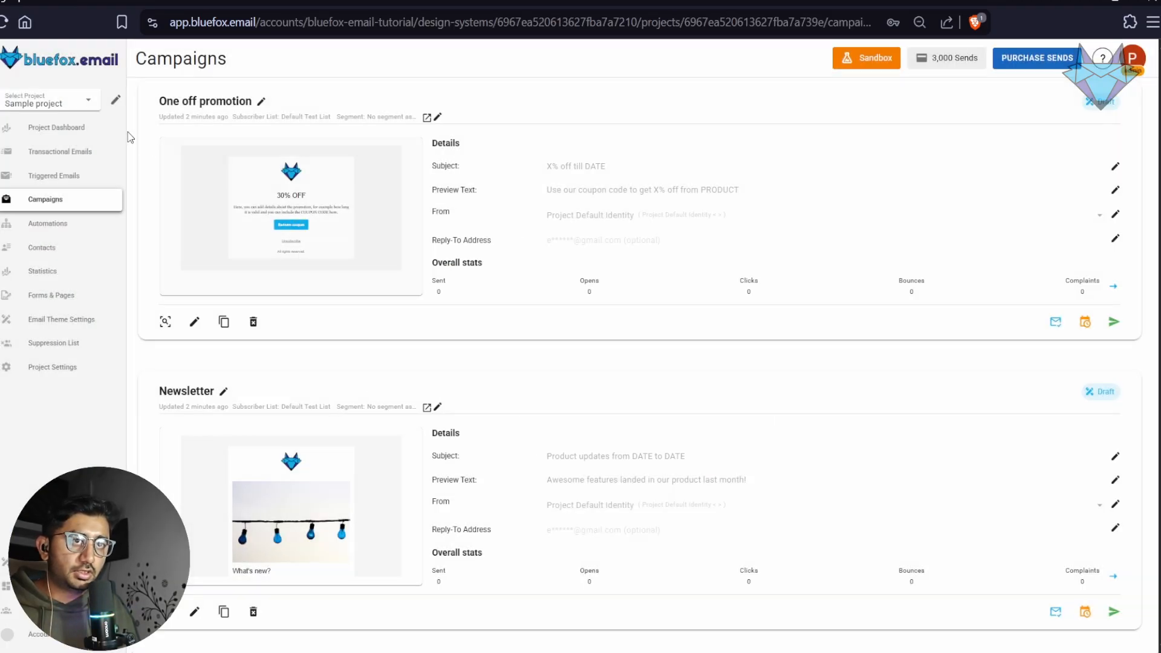
left_click(104, 129)
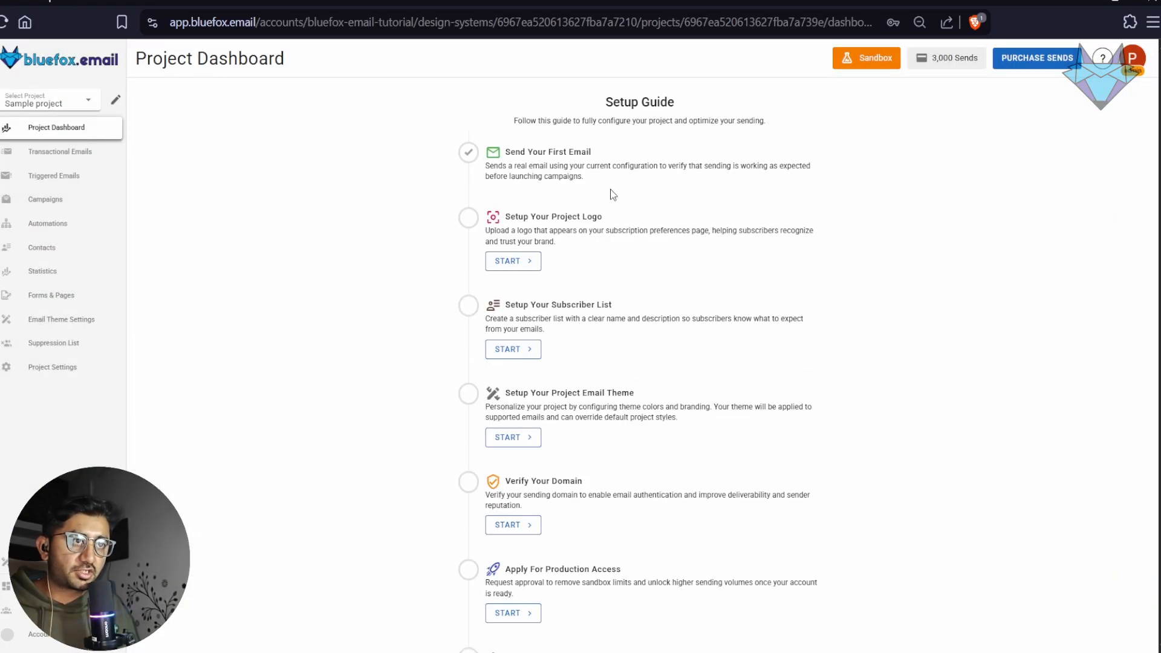
left_click_drag(611, 192, 450, 162)
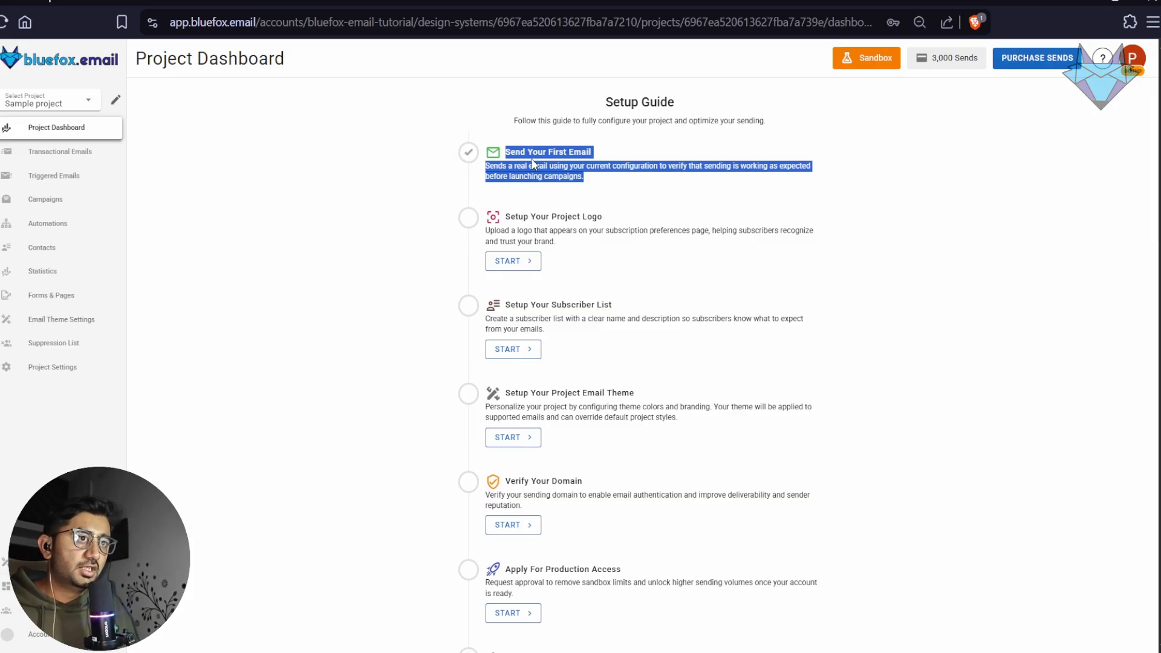
left_click(467, 156)
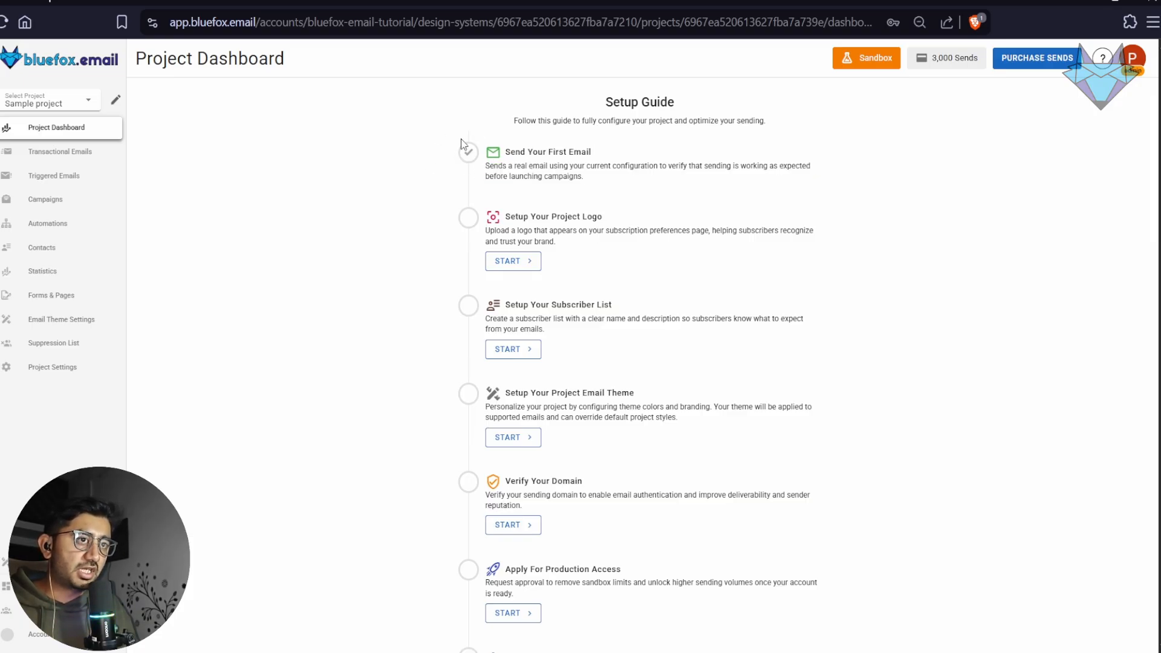
scroll(581, 163, "down", 1)
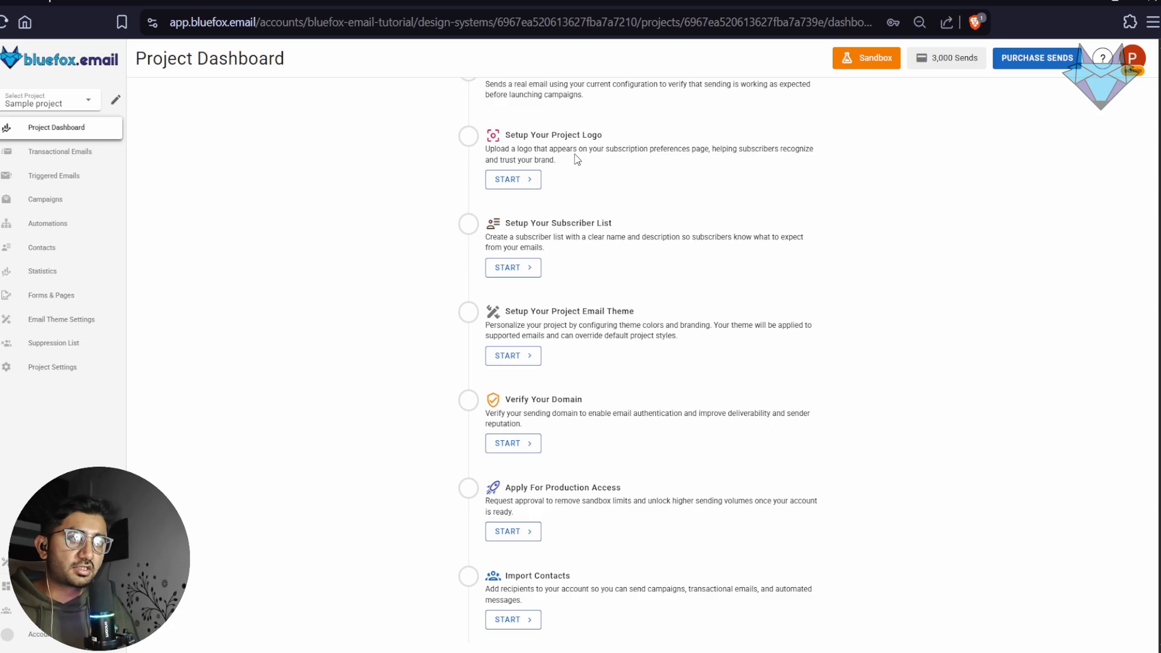
Check the Subscription Preferences page once more and come back to the project dashboard
mouse_move(33, 127)
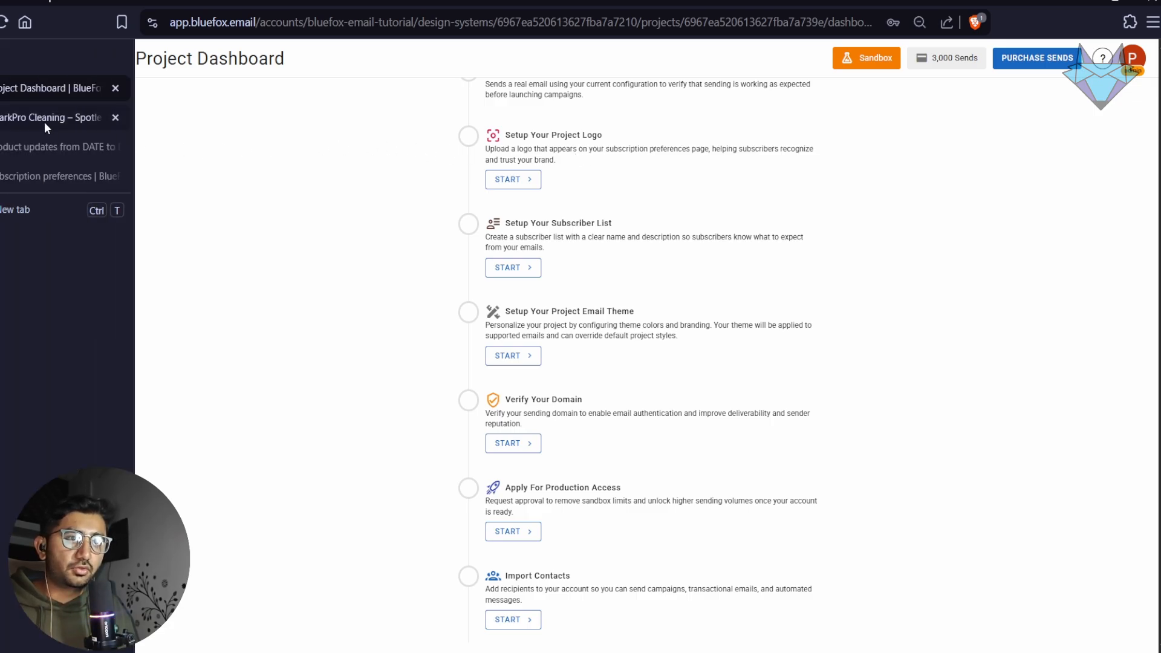
left_click(37, 177)
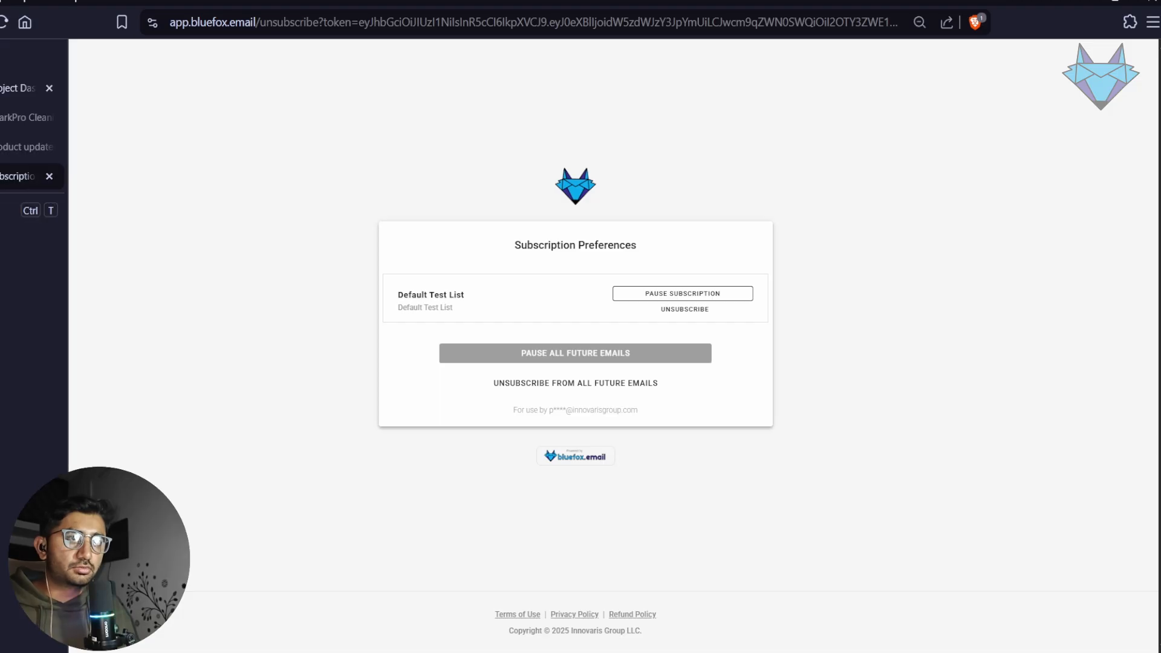
left_click(17, 89)
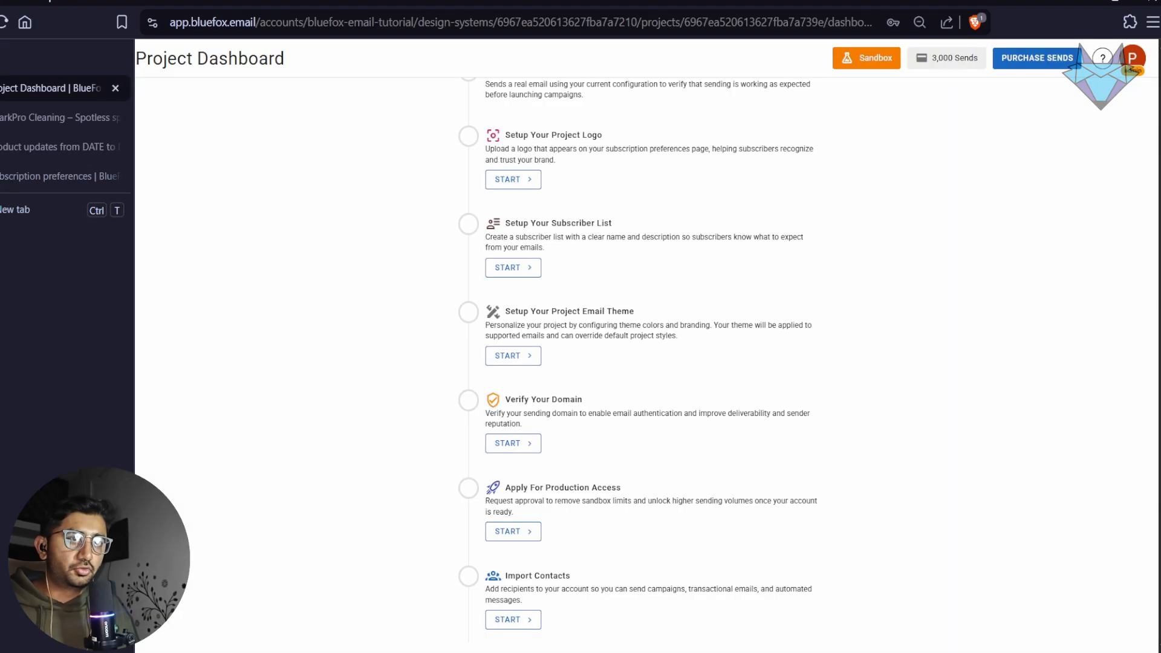
Start the setup guide's project logo task and upload logo.png as the project logo image
left_click(519, 181)
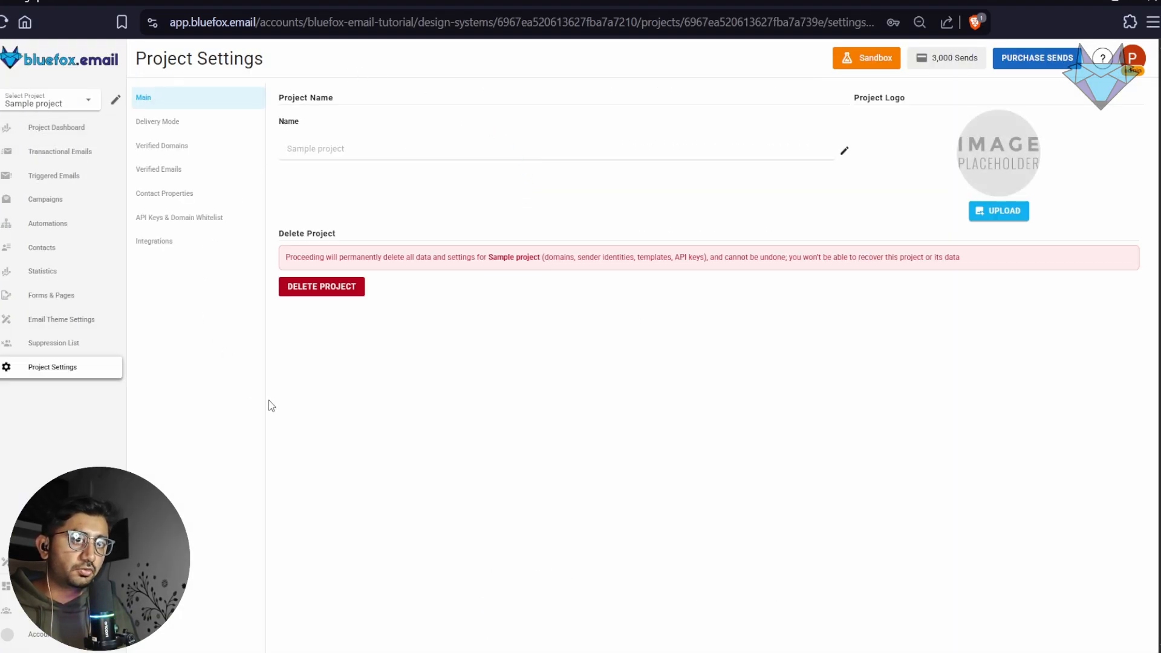
left_click(1005, 213)
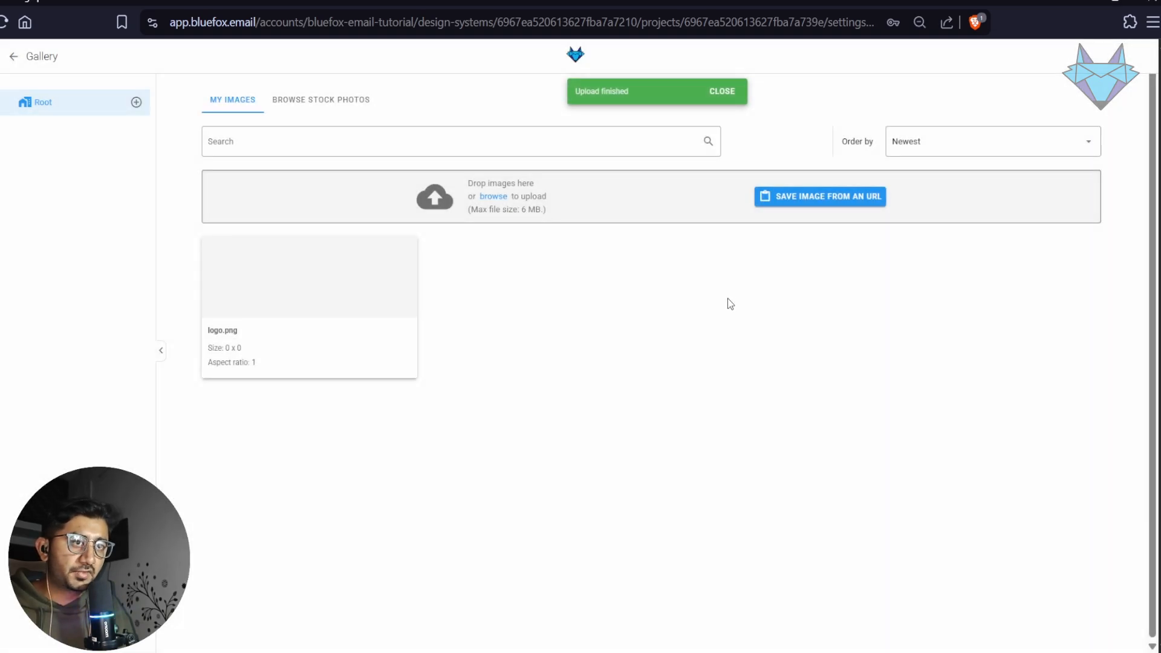
Crop logo.png to about 538 × 461 around the spray bottle emblem, save it and choose the cropped copy as project logo
mouse_move(340, 440)
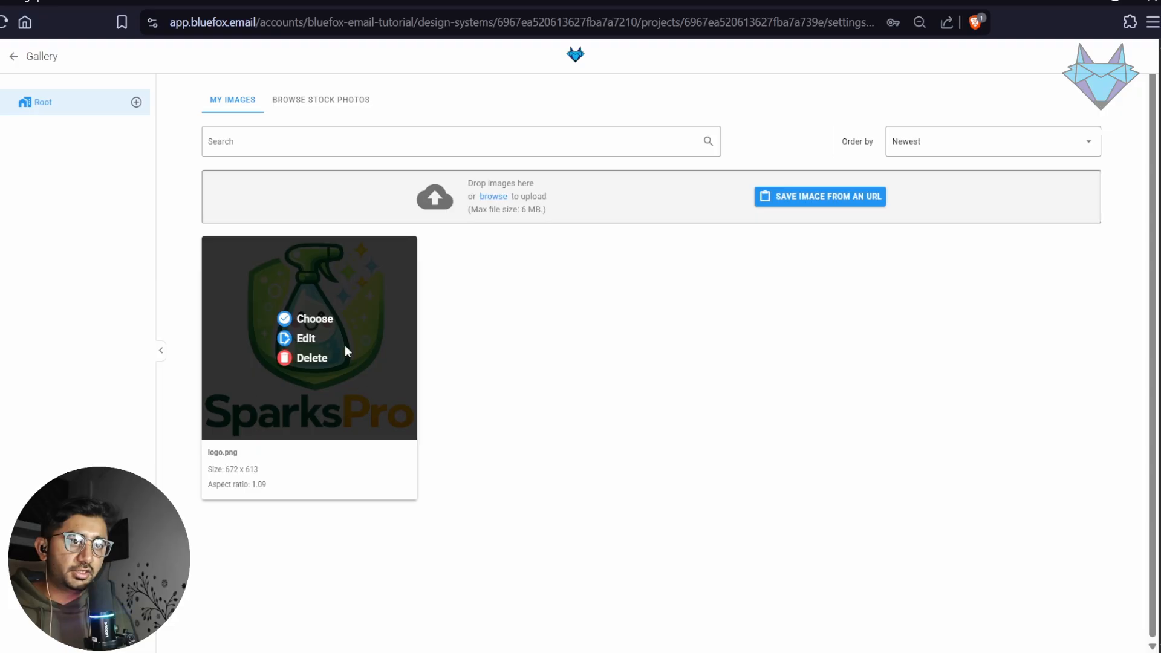
left_click(306, 339)
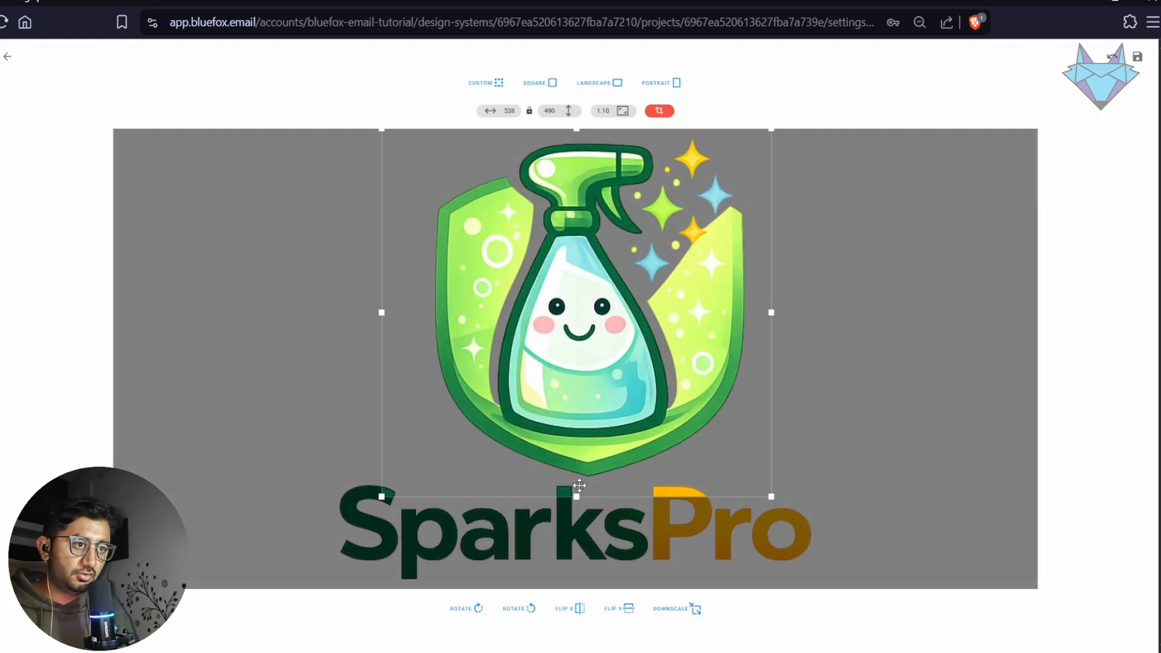
left_click_drag(576, 497, 585, 481)
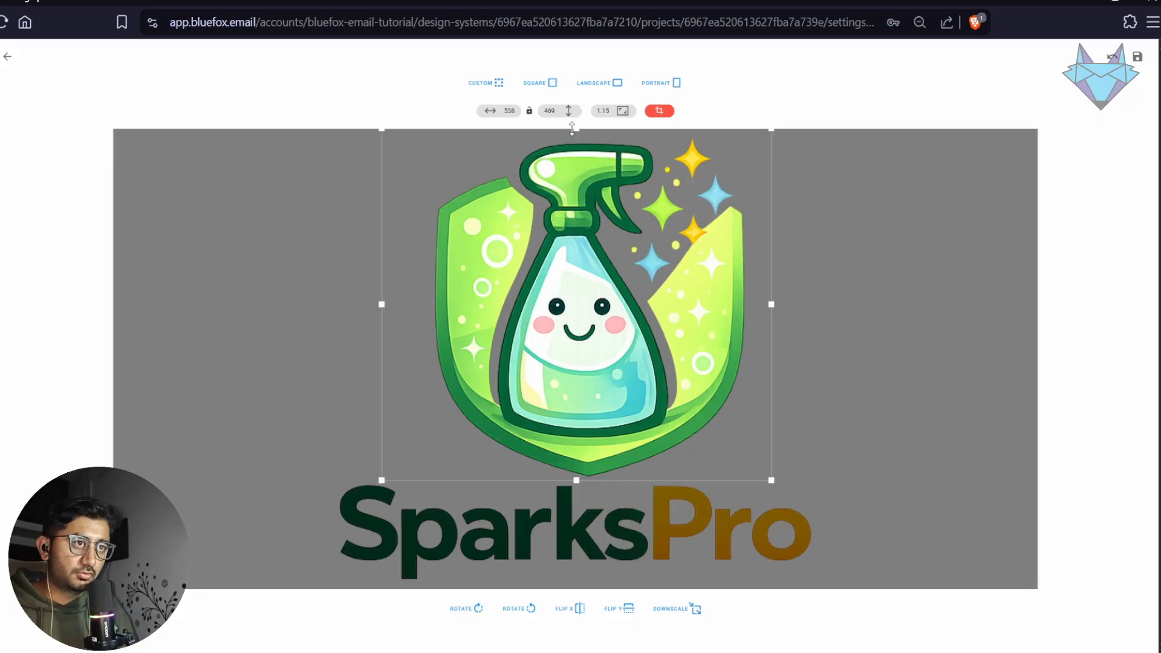
left_click_drag(577, 130, 578, 134)
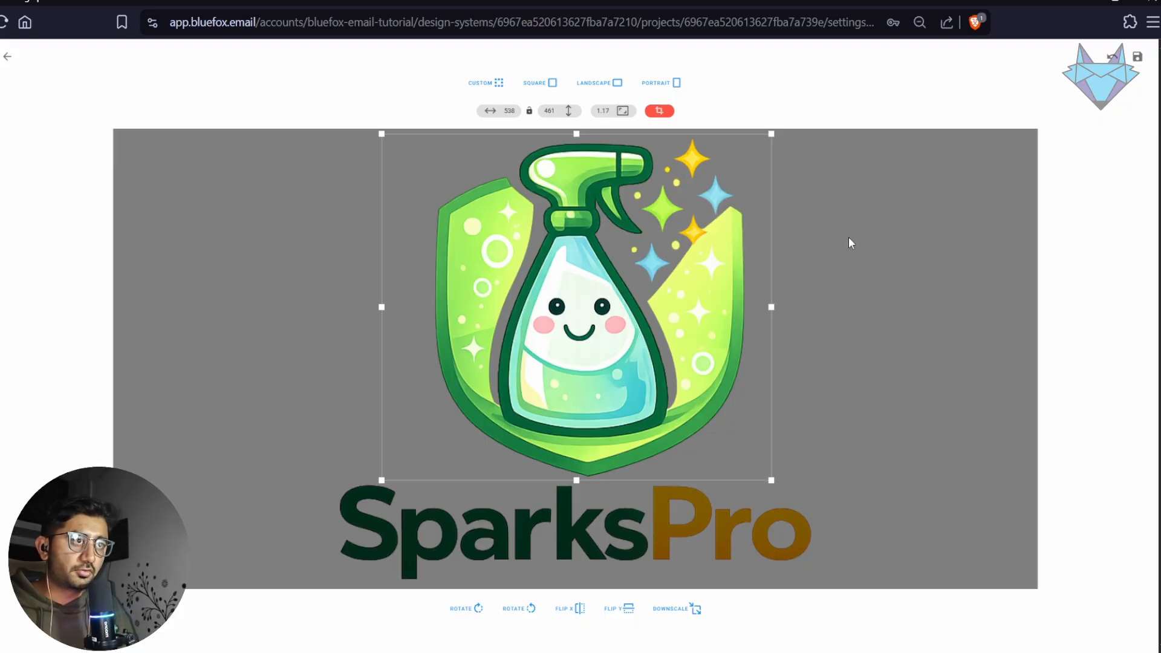
left_click(1137, 58)
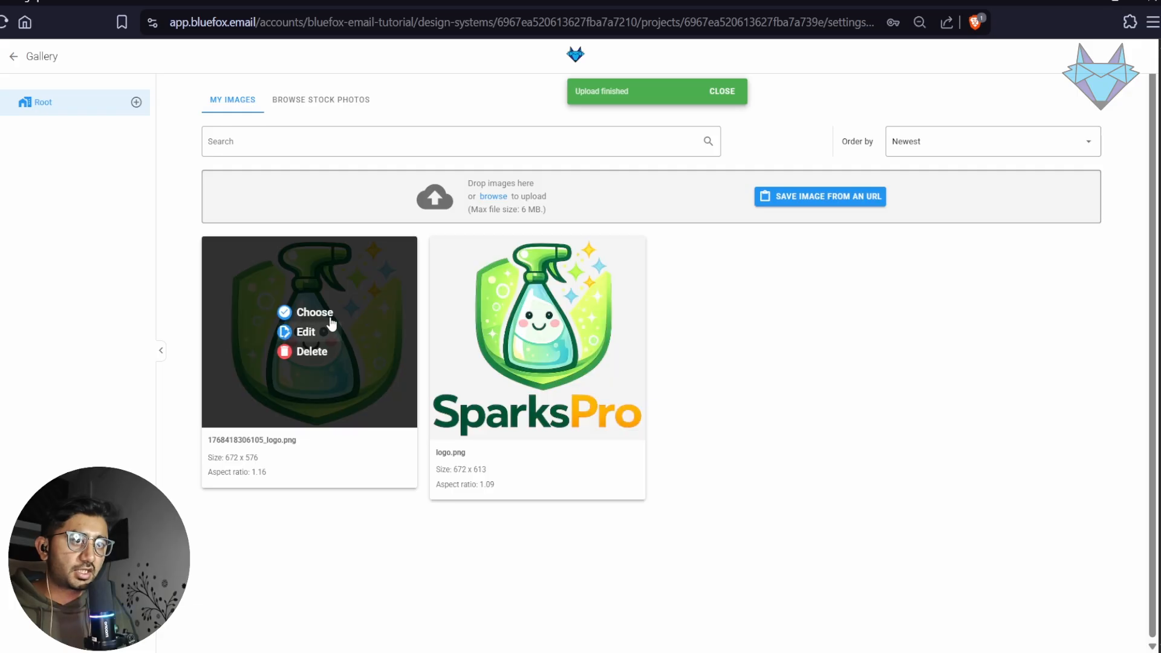
left_click(331, 321)
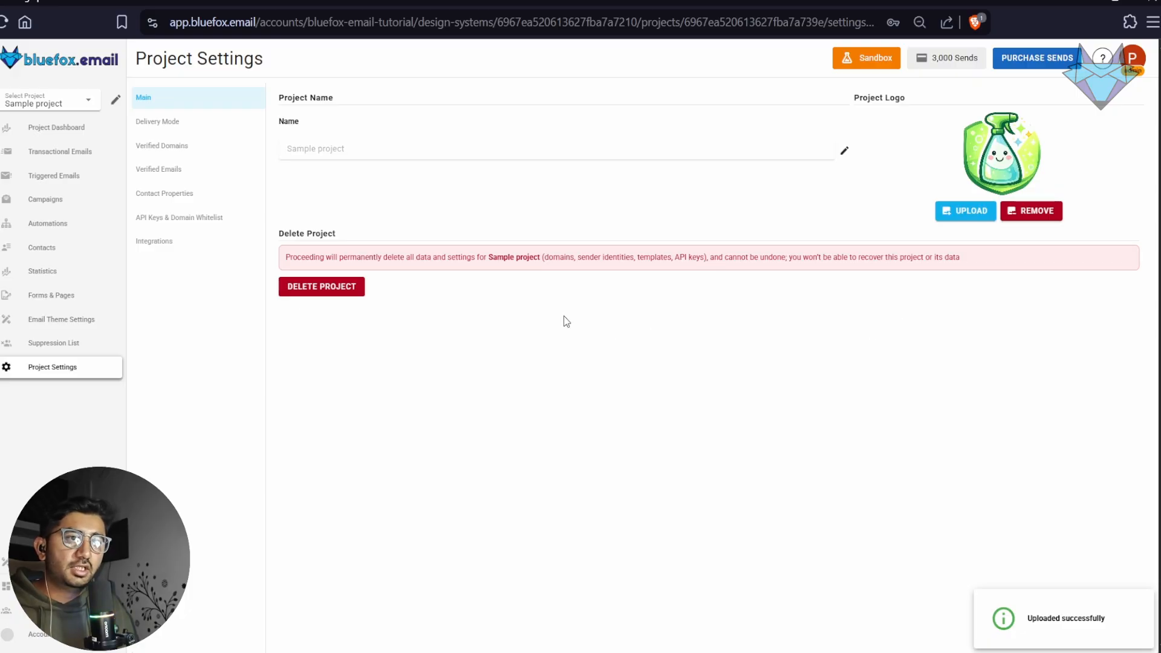
Return to the project dashboard and review the Setup Your Project Logo item in the setup guide
left_click(74, 130)
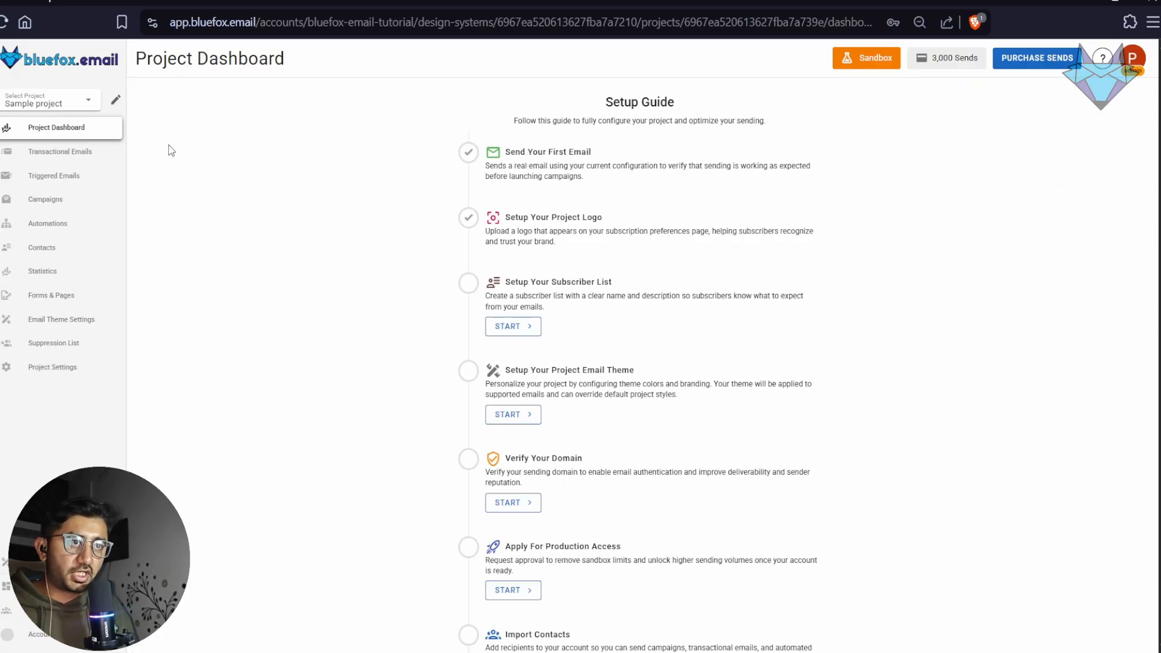
left_click_drag(599, 251, 439, 216)
left_click(612, 249)
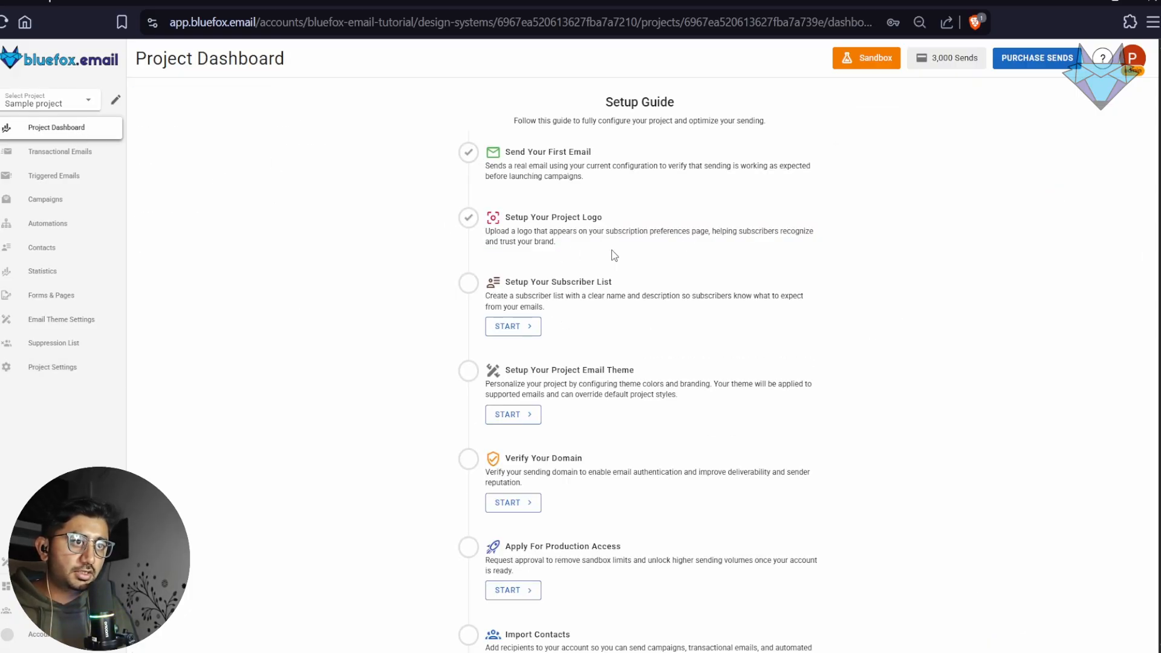
left_click_drag(612, 250, 487, 220)
left_click(600, 253)
scroll(609, 253, "down", 1)
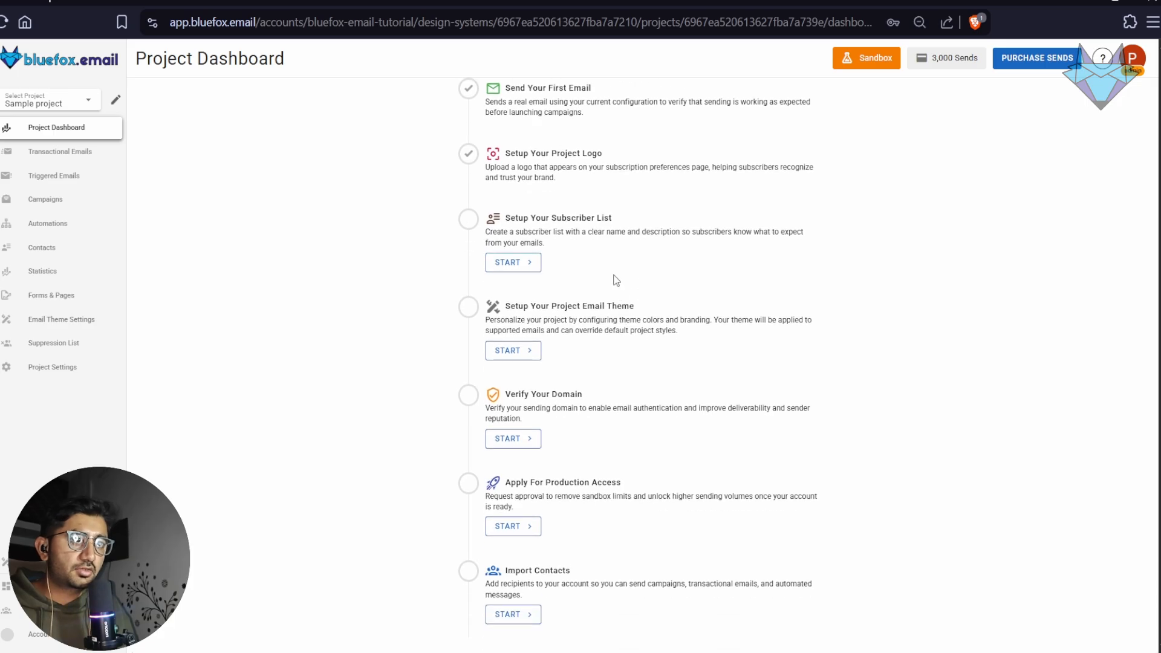
Read the Setup Your Subscriber List item and its advice on the list name and description
left_click_drag(505, 217, 603, 252)
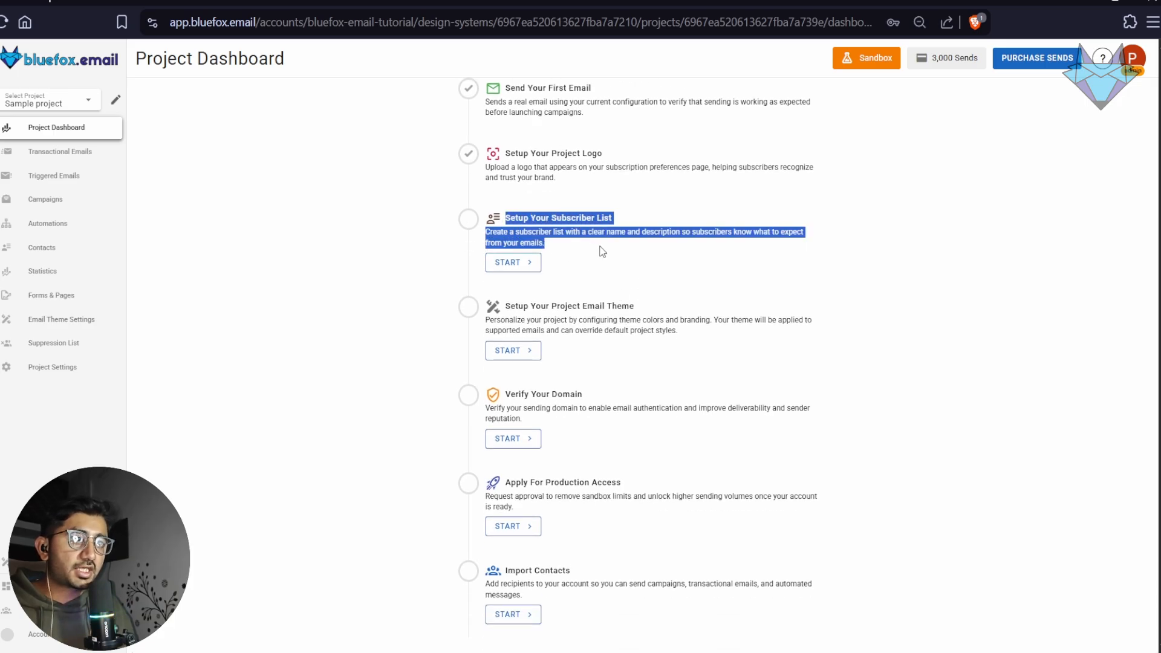
left_click(603, 252)
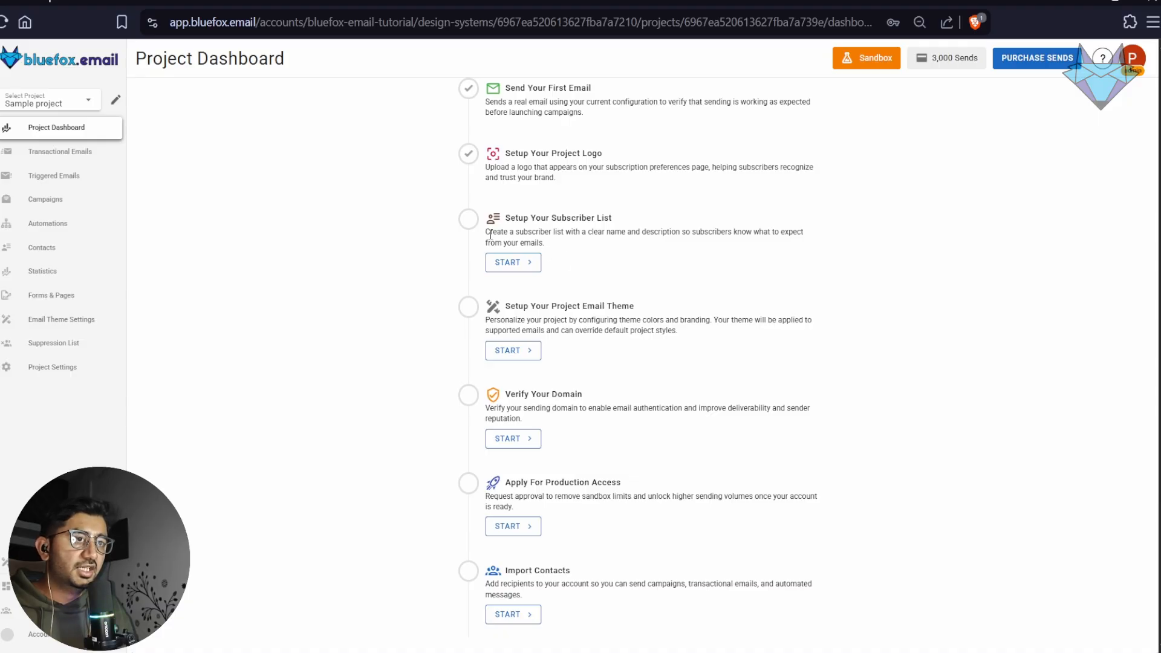
left_click_drag(487, 232, 563, 247)
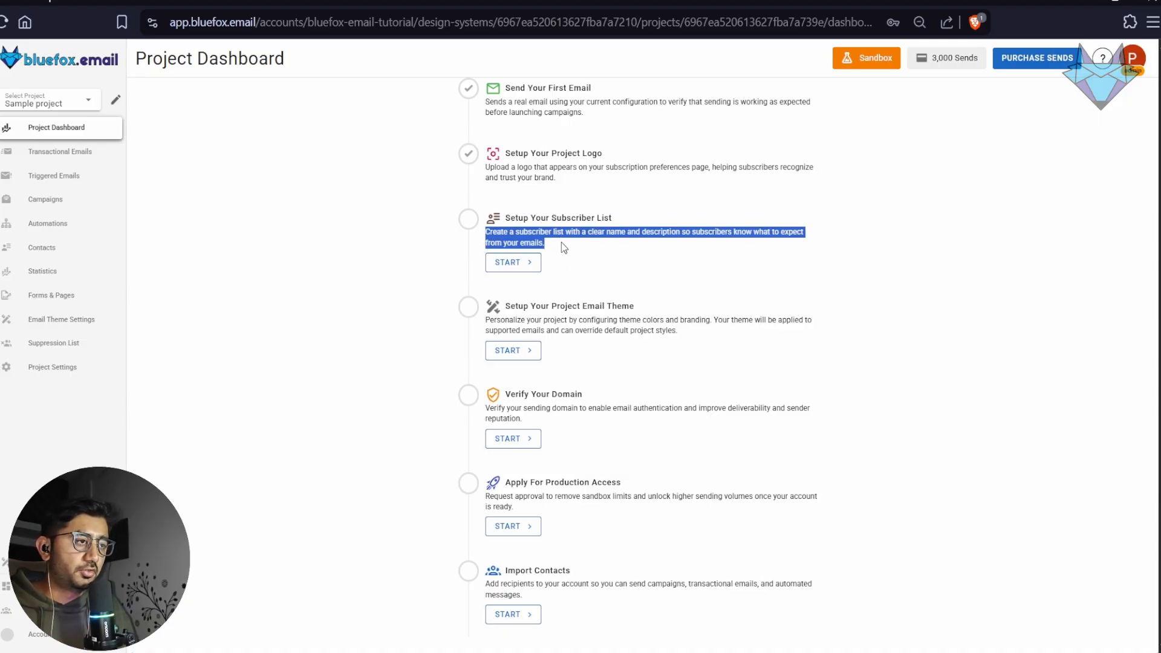
left_click(561, 242)
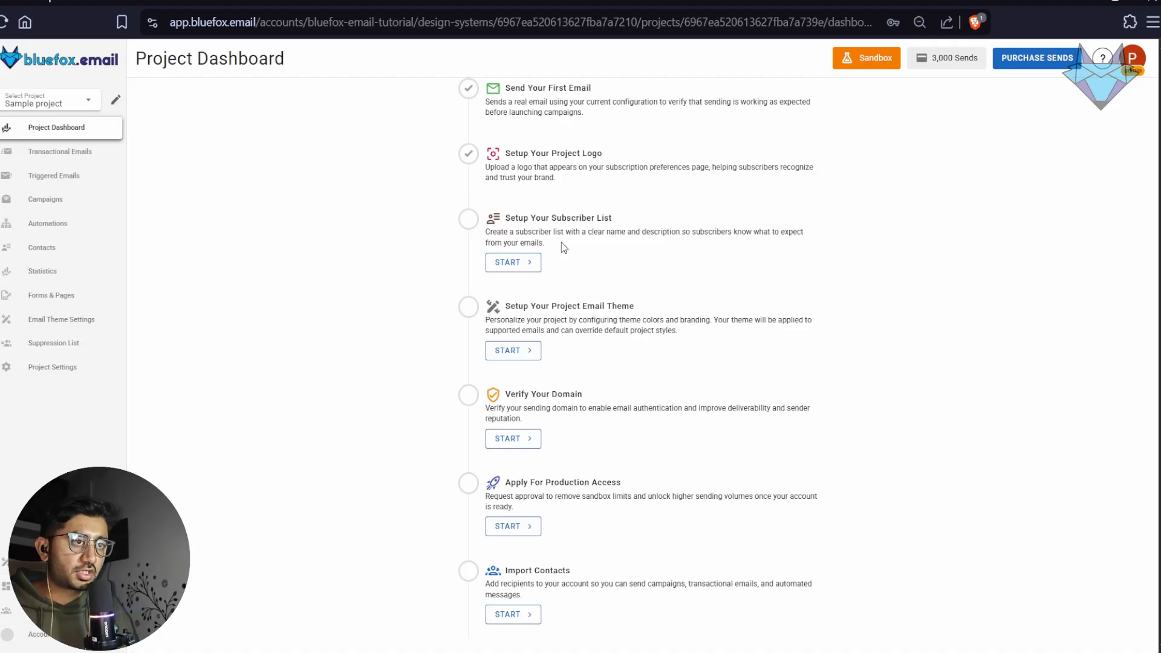
left_click_drag(544, 243, 479, 233)
left_click(564, 256)
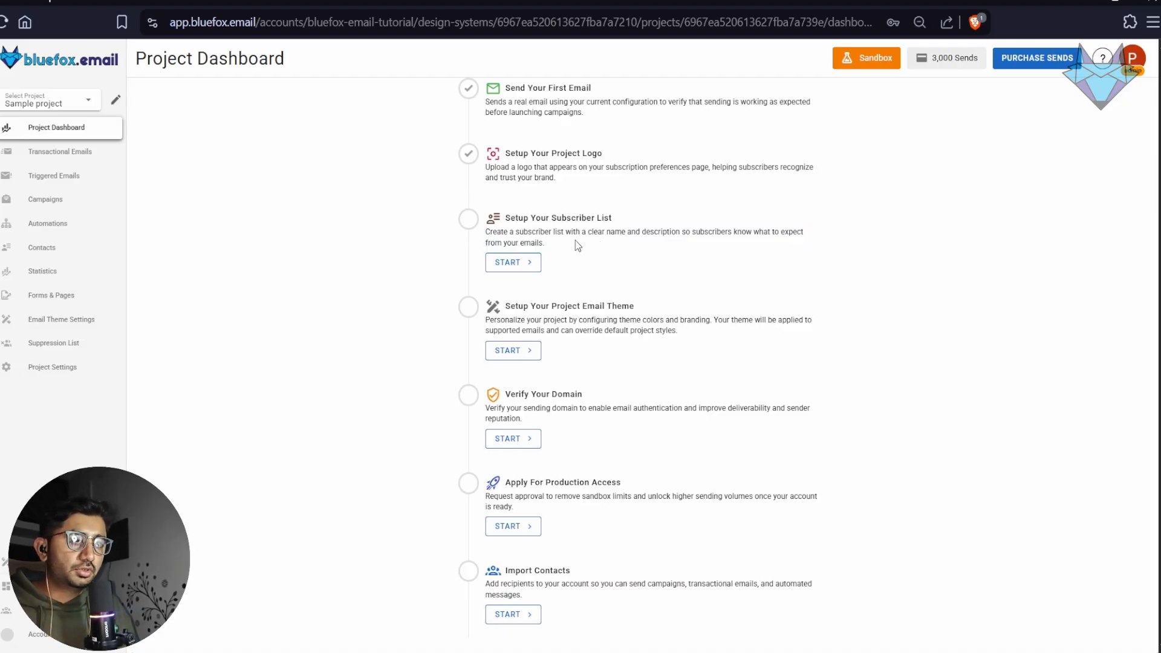
left_click_drag(603, 233, 686, 233)
left_click(686, 253)
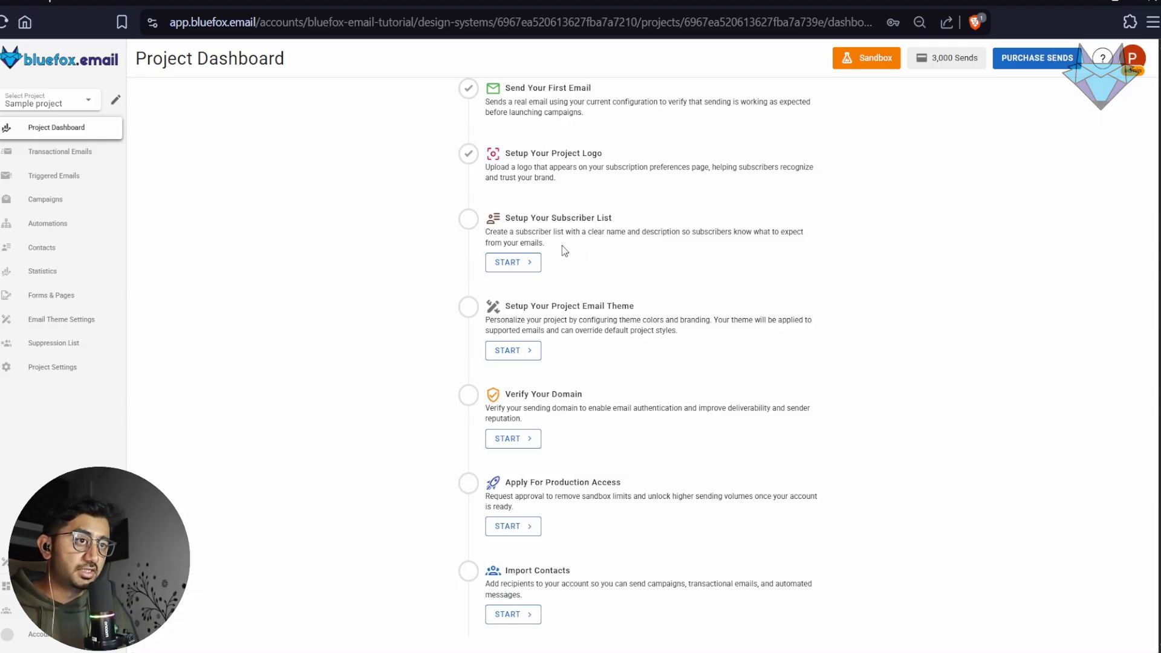
Start a new subscriber list named "Newsletter" with the description "This list is for monthly newsletter and updates. It will be sent only once per month"
left_click(506, 267)
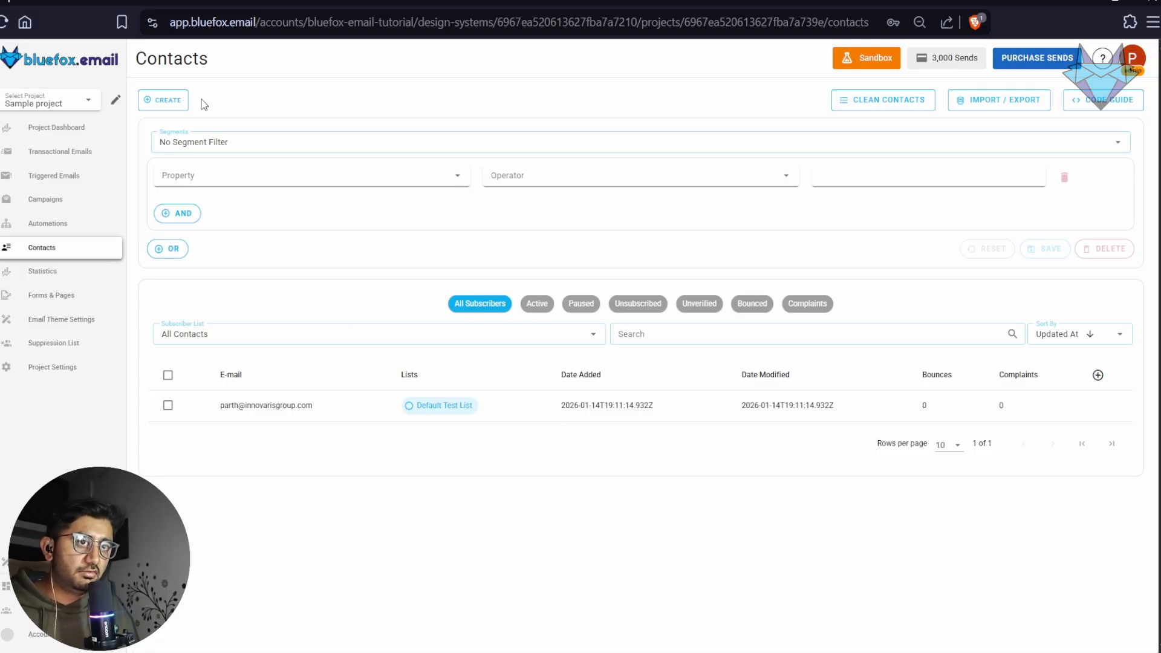
left_click(166, 107)
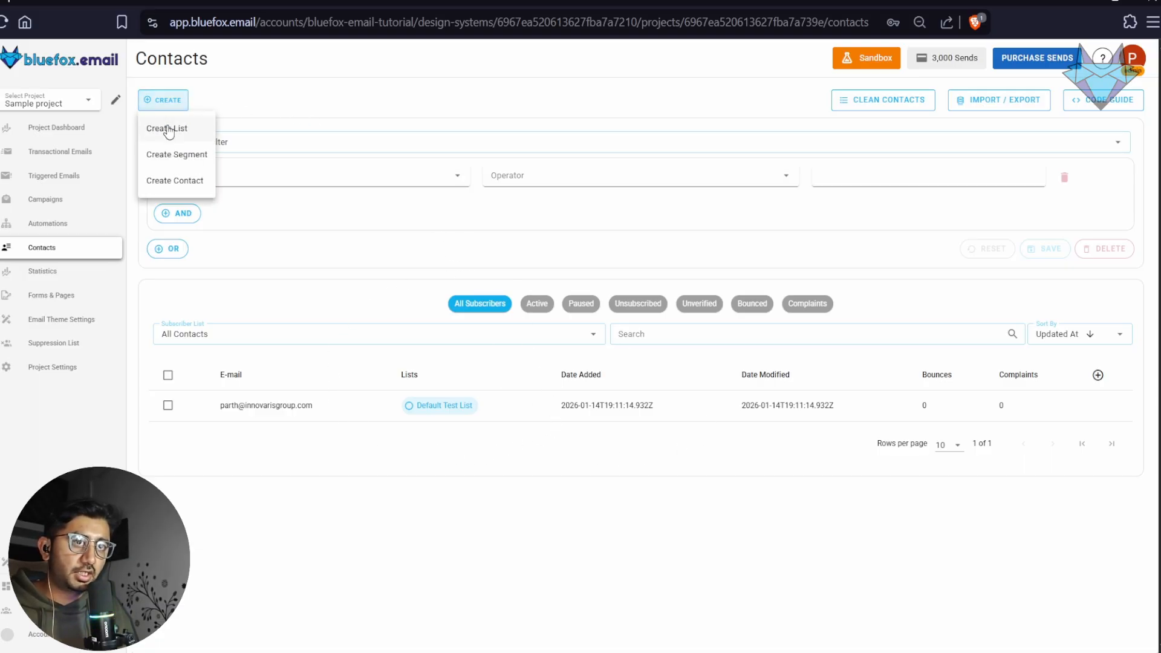
left_click(168, 129)
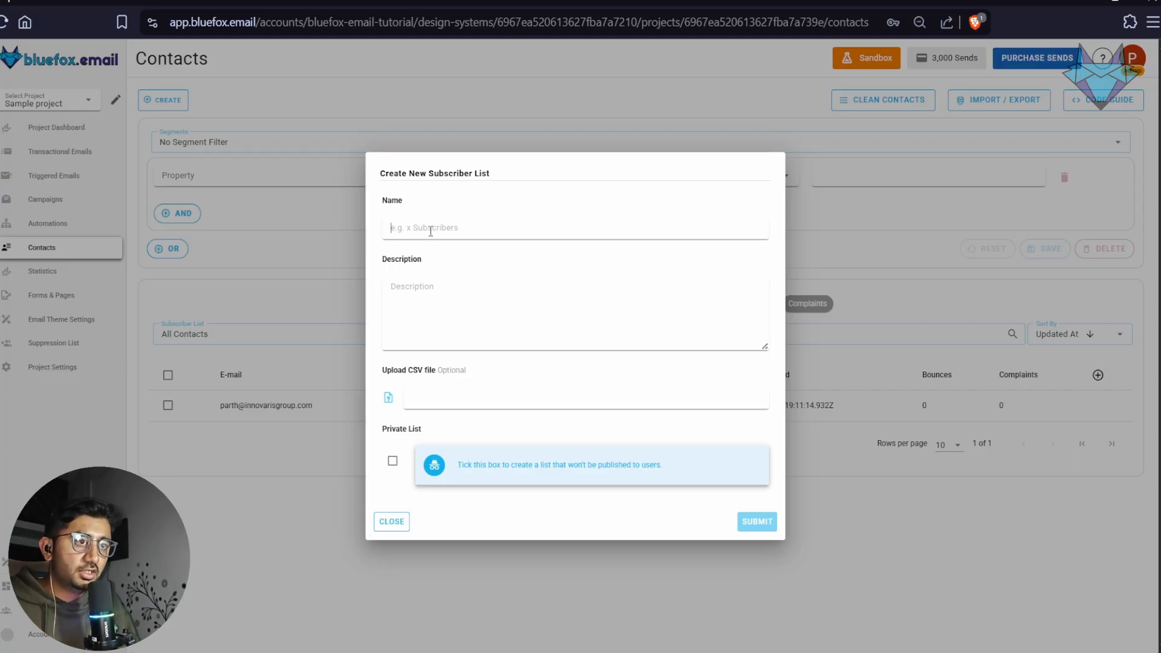
type("News")
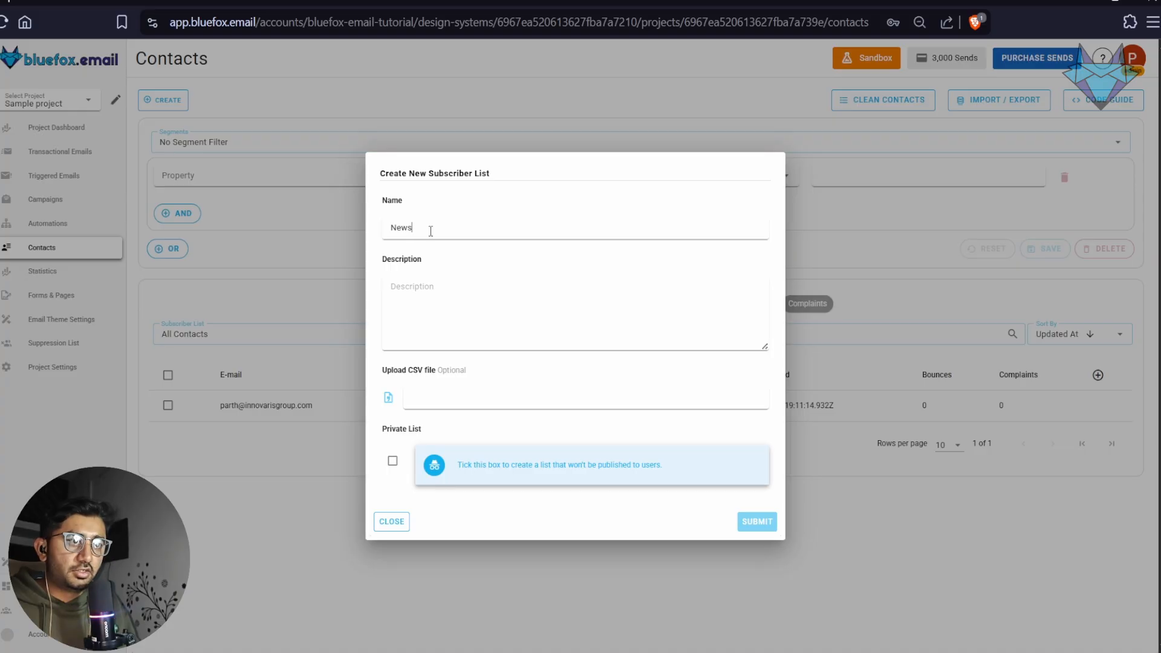
type("letter")
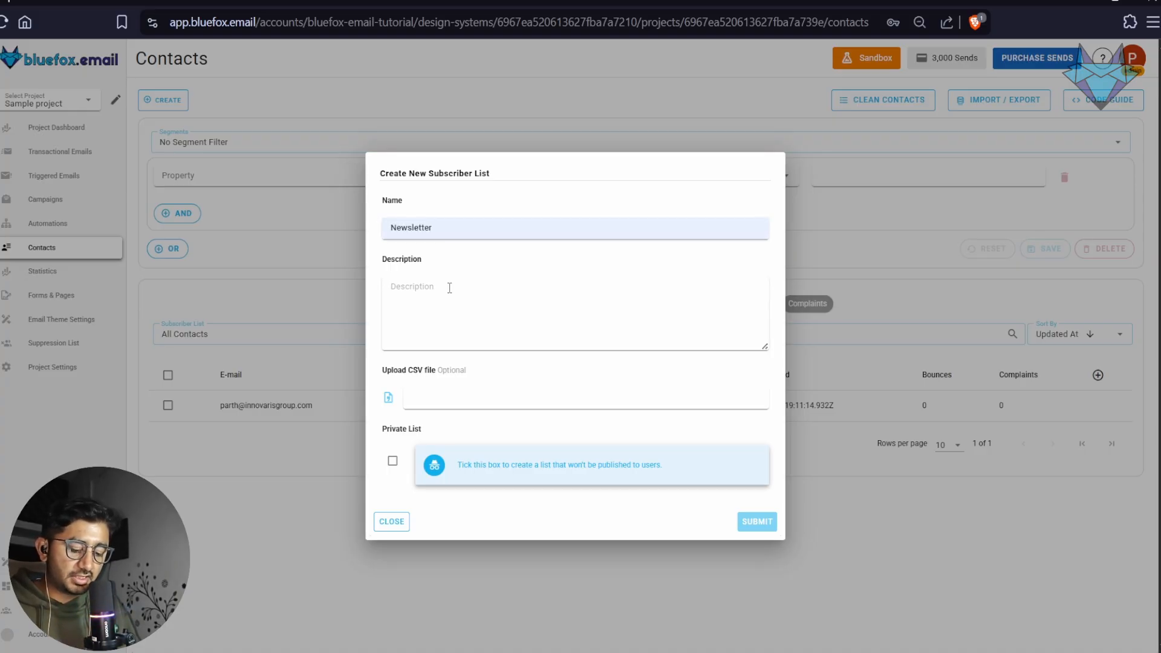
type("This list is for monthly newsletter and updates. It will be sent only once per month")
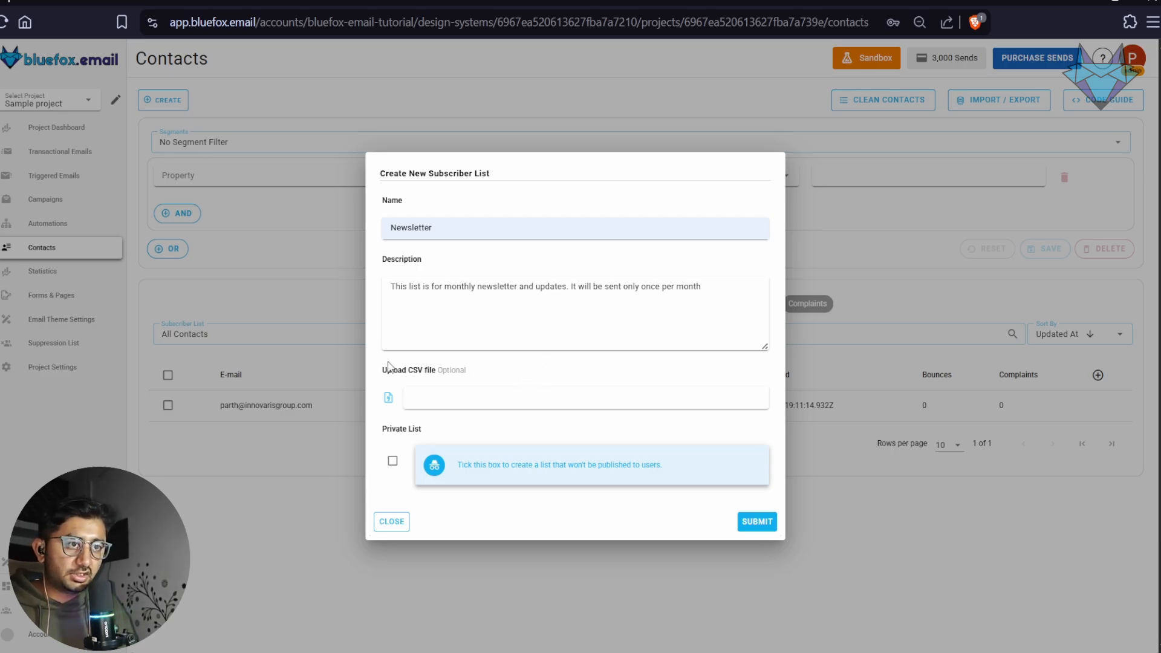
Mark the Newsletter list as private and submit it without a CSV file
left_click_drag(386, 369, 482, 373)
left_click(558, 367)
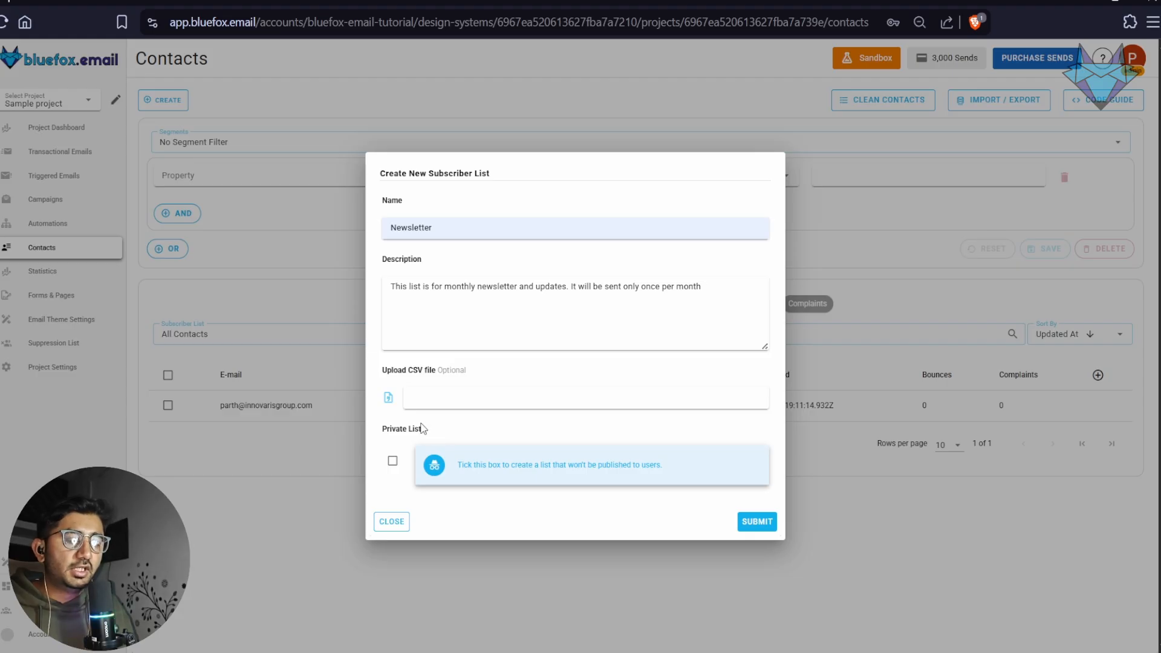
left_click(394, 471)
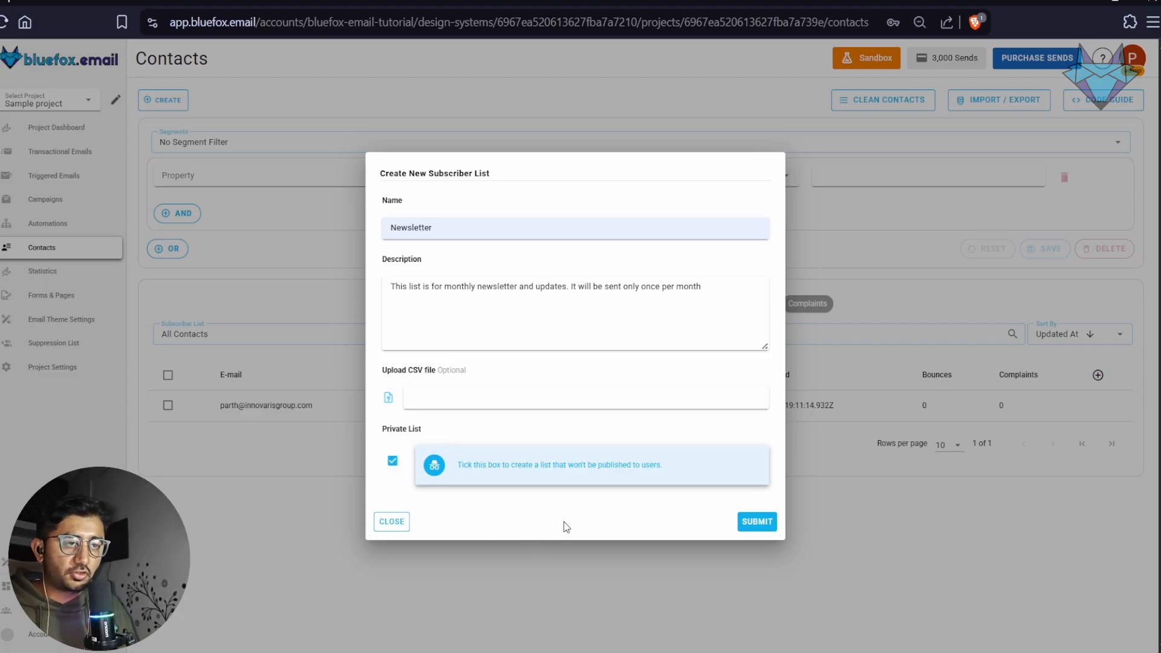
left_click(772, 527)
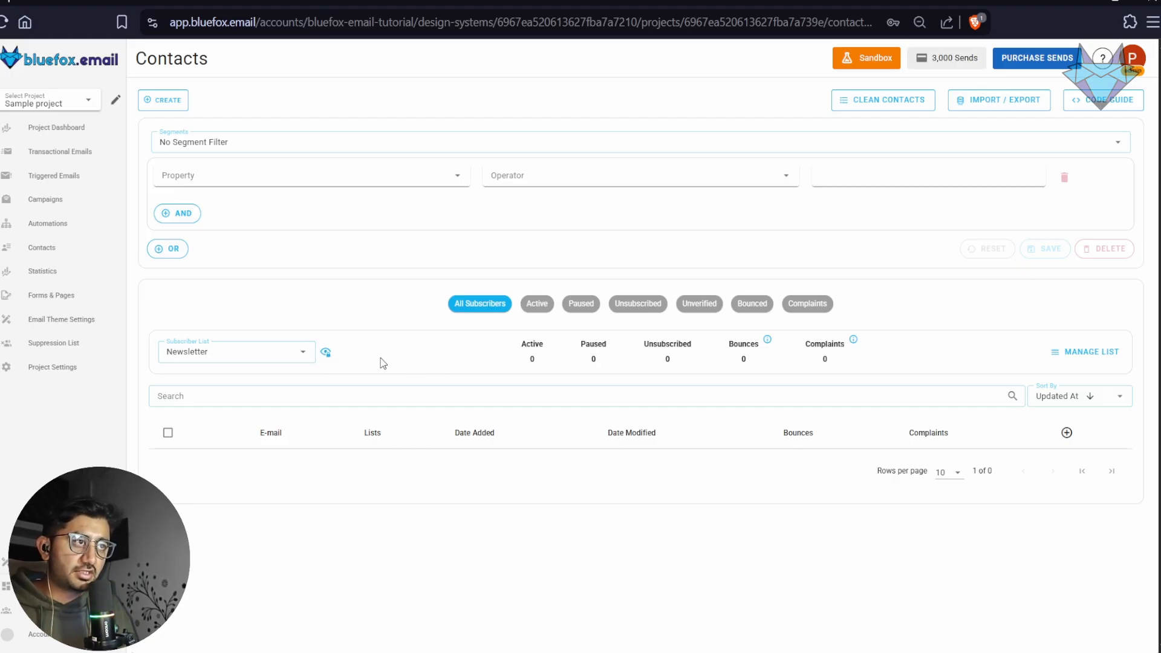
Switch the subscriber list filter to All Contacts and examine the e-mail address of the listed contact
left_click(297, 359)
left_click(242, 381)
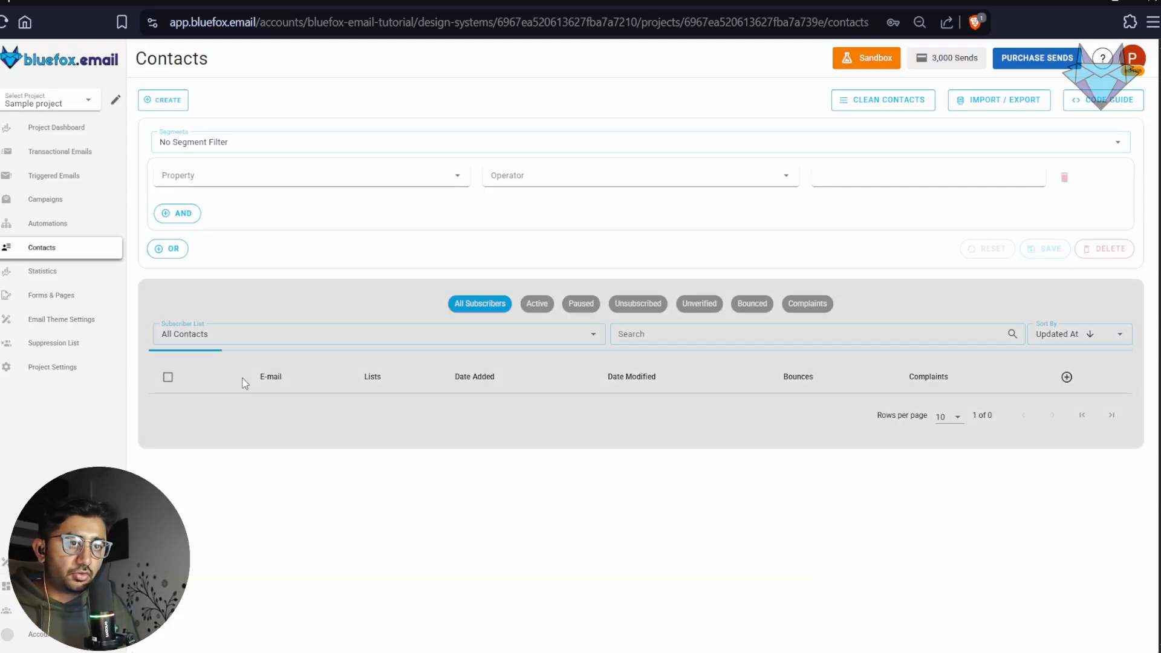
left_click_drag(351, 409, 231, 404)
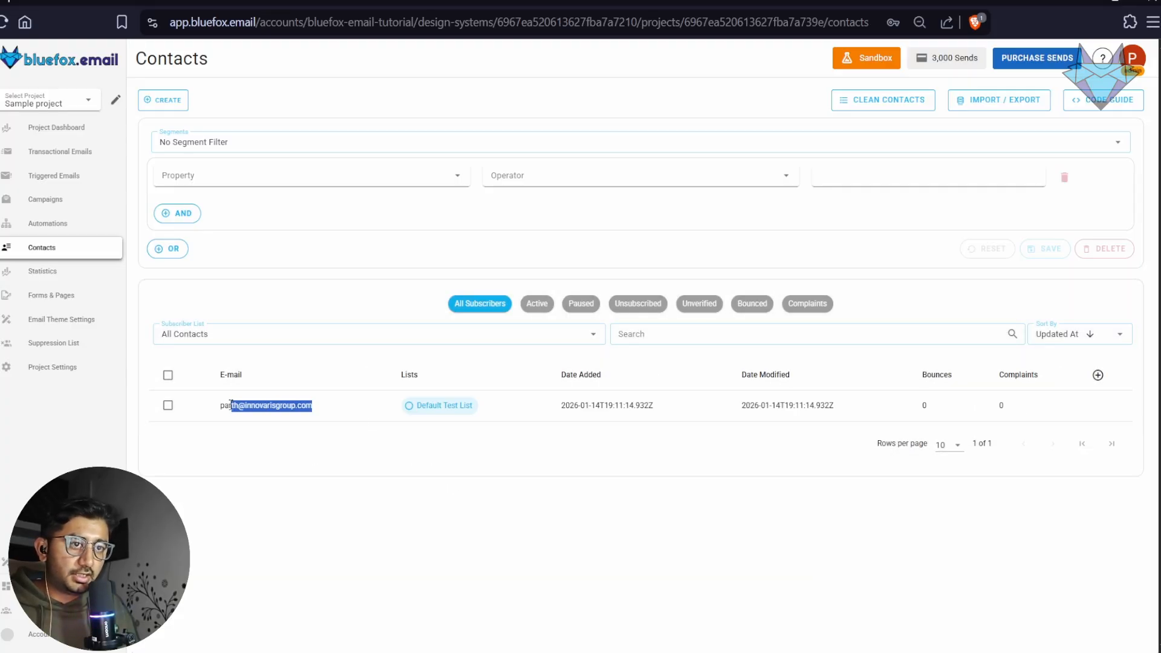
left_click(277, 460)
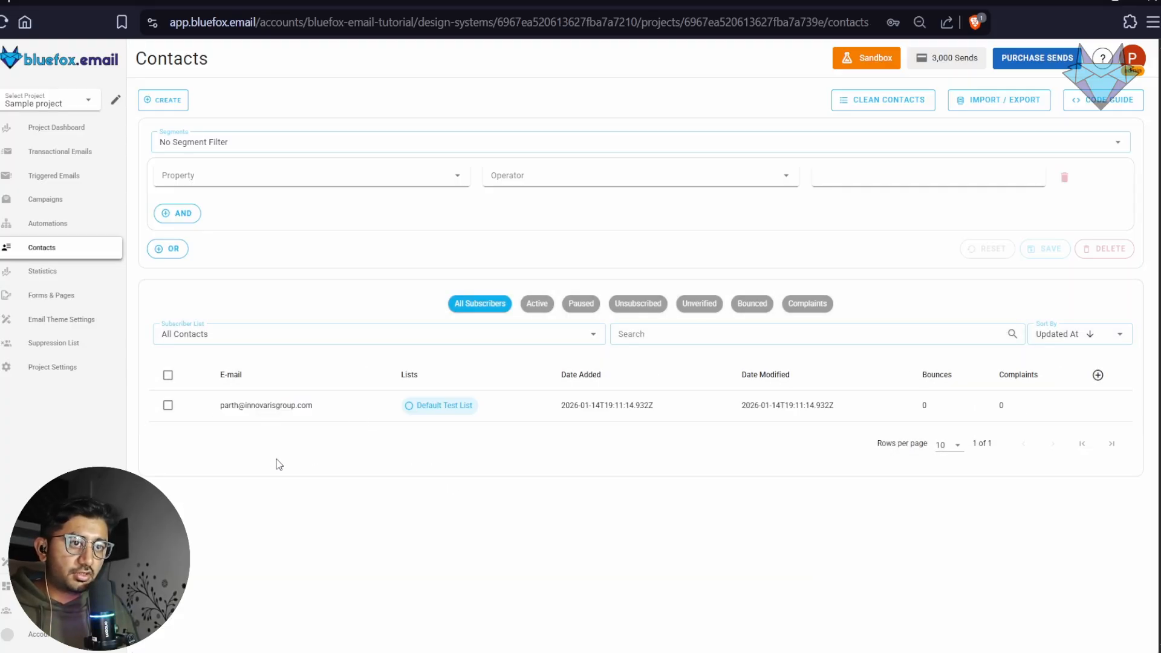
left_click_drag(340, 413, 310, 410)
left_click(326, 413)
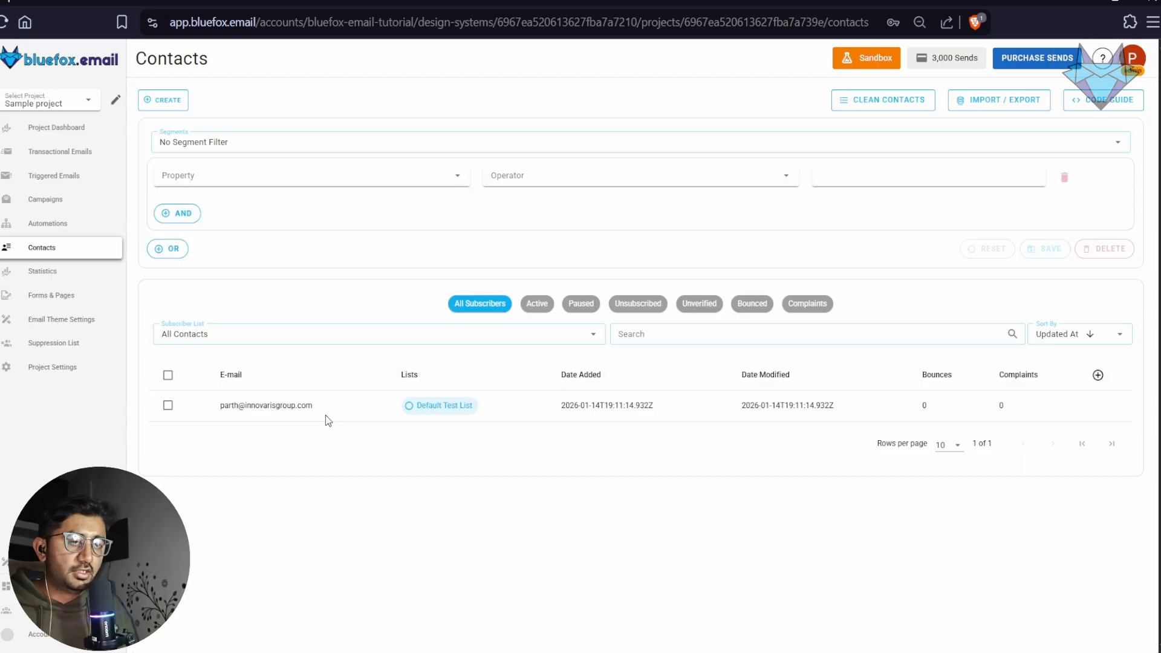
triple_click(353, 405)
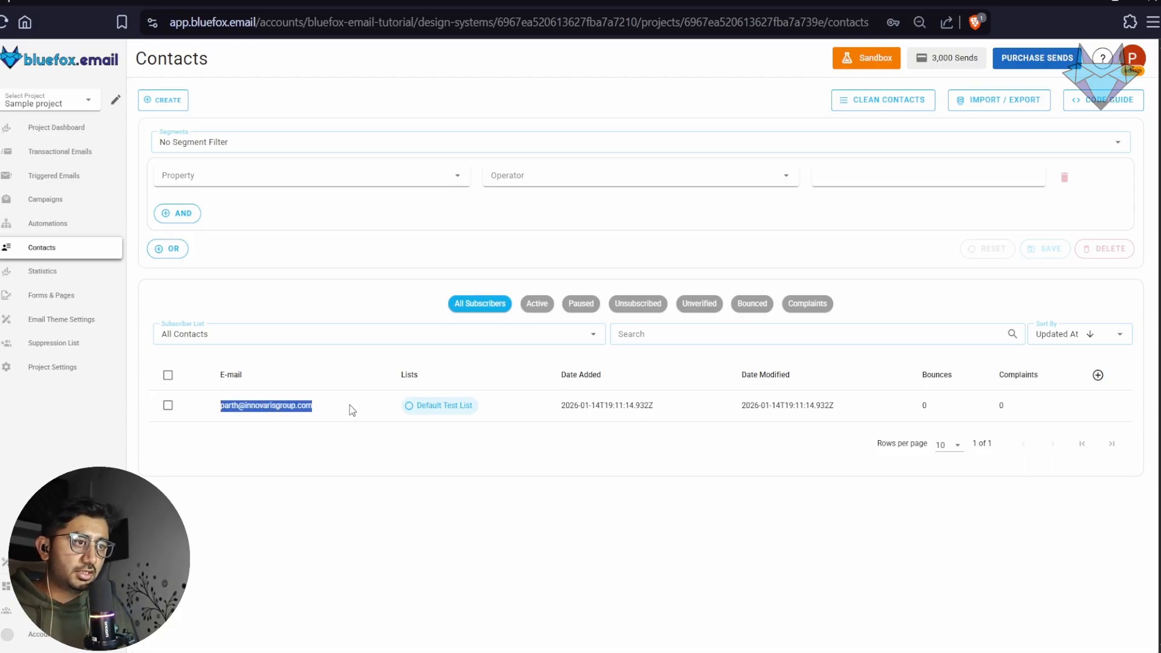
left_click(353, 411)
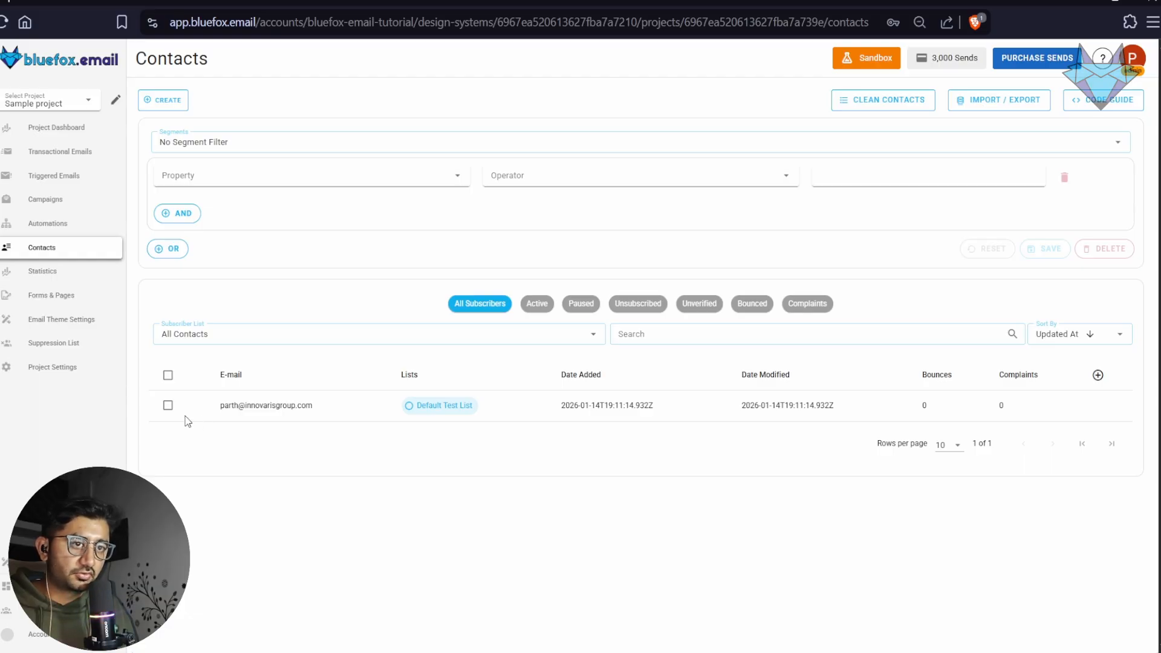
Assign the listed contact to the Newsletter list in addition to Default Test List, leaving automations untriggered, and check its Newsletter status
left_click(168, 406)
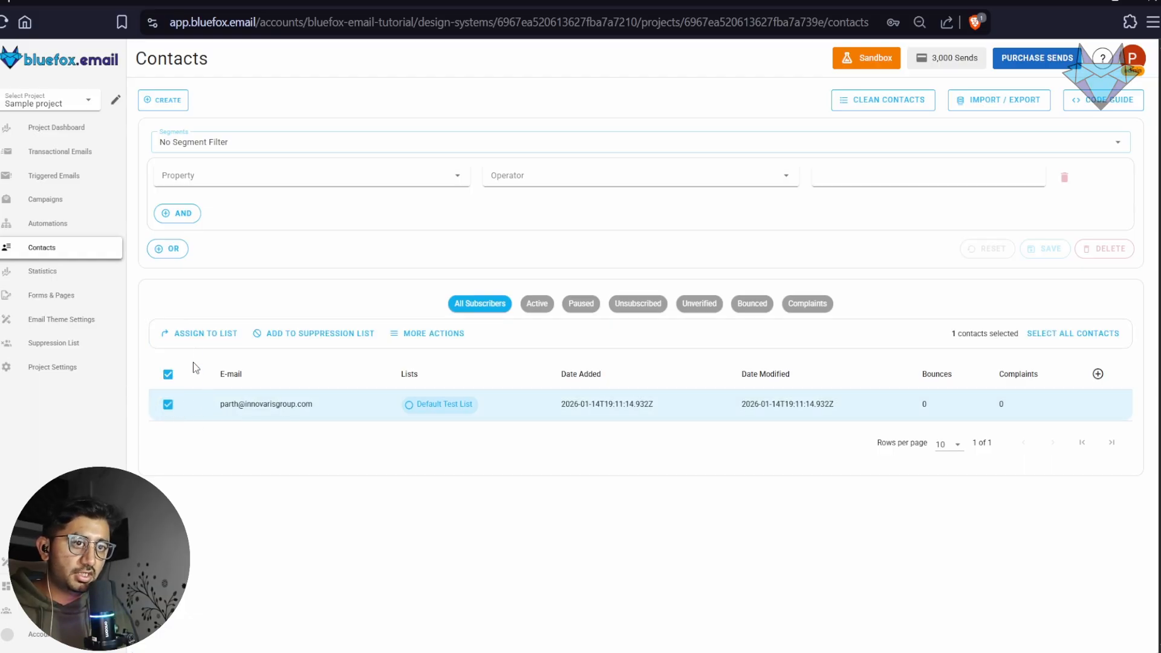
left_click(198, 338)
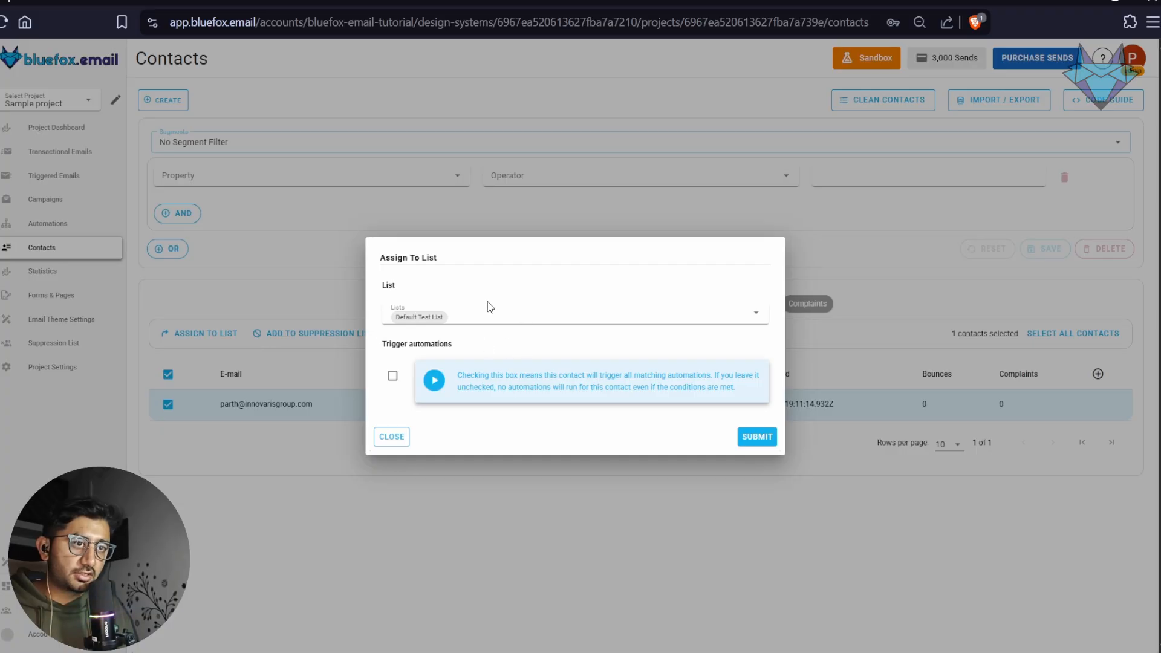
left_click(472, 318)
left_click(452, 351)
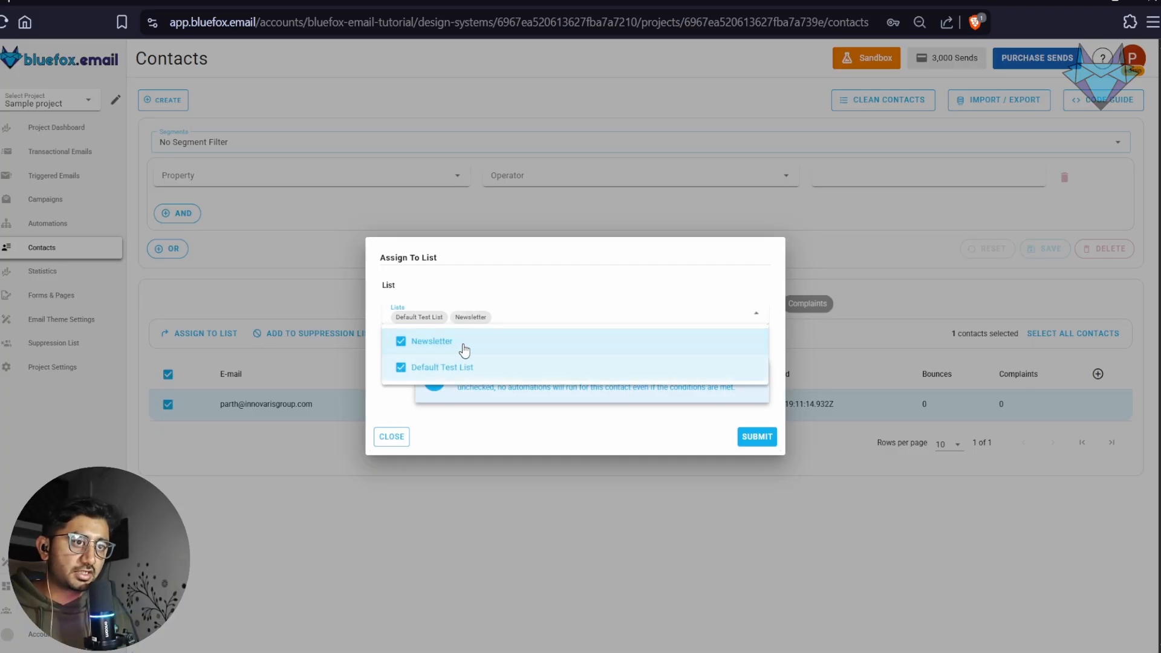
left_click(776, 443)
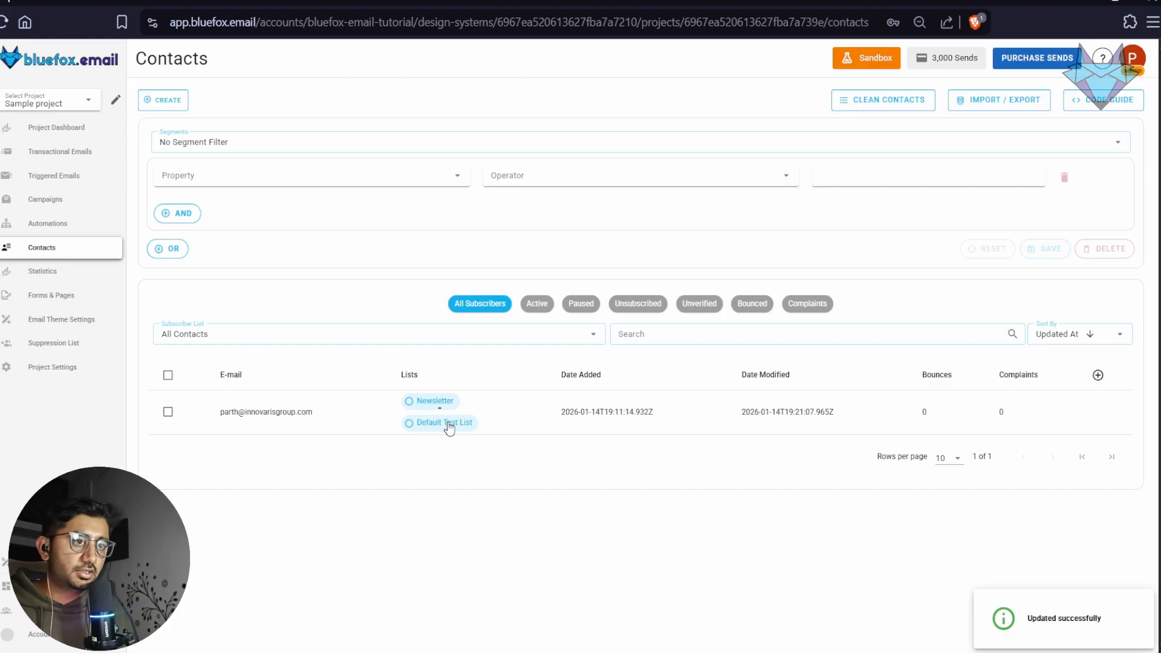
mouse_move(400, 402)
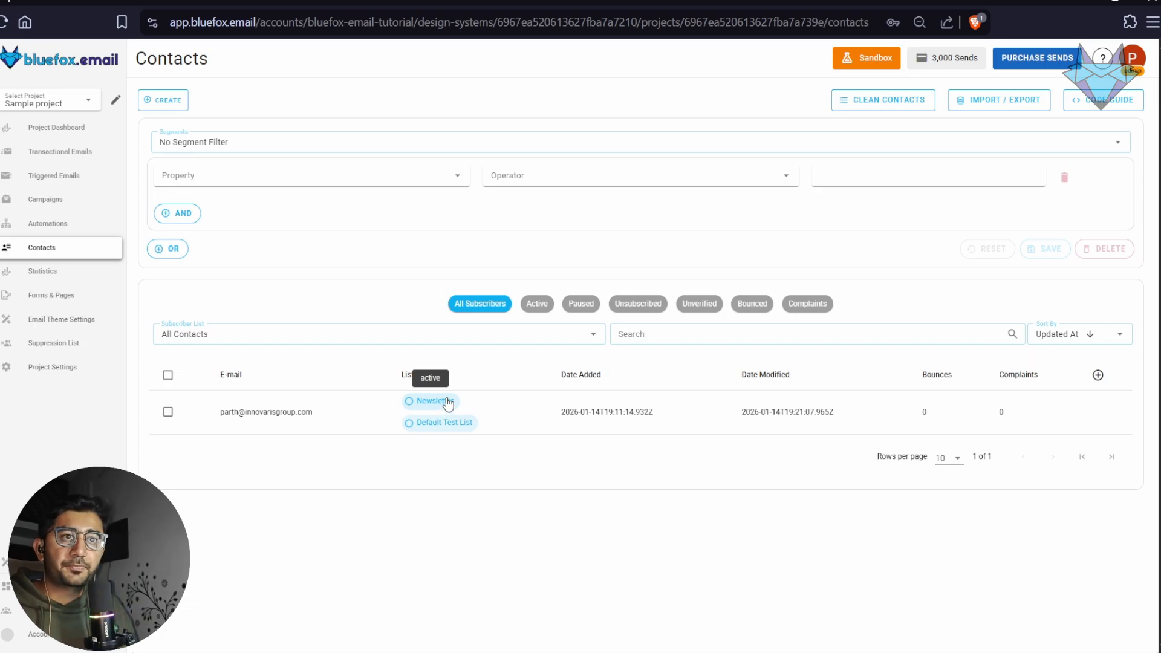
Return to the project dashboard and read the Setup Your Project Email Theme item in the setup guide
left_click(67, 127)
scroll(639, 314, "down", 1)
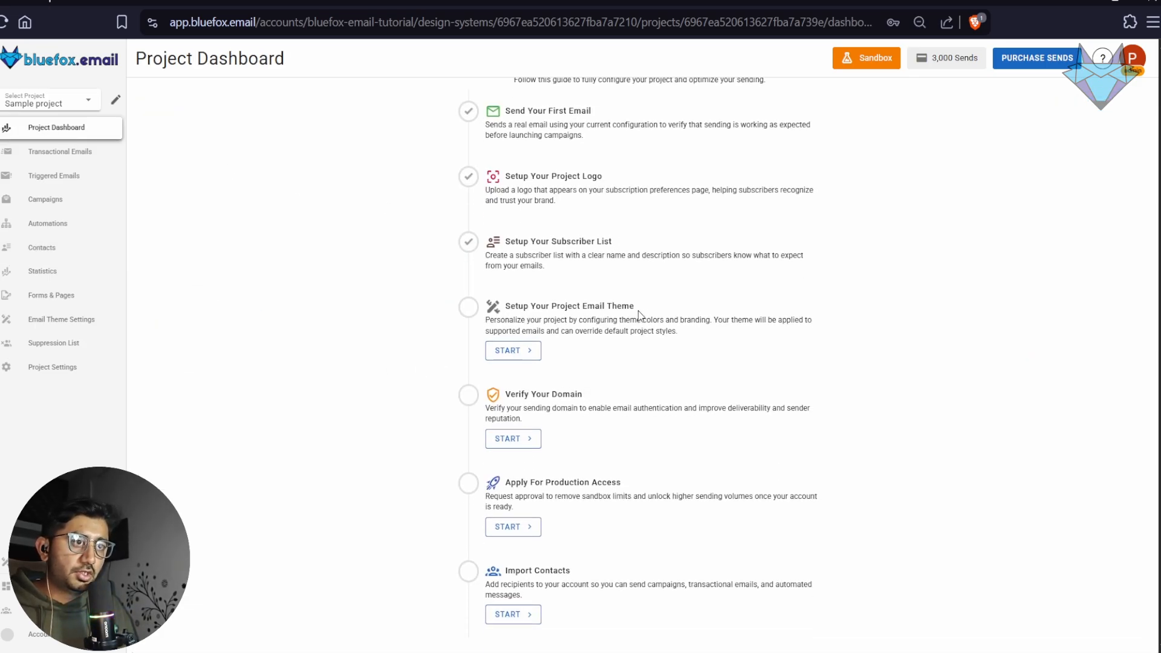
left_click_drag(723, 342, 508, 306)
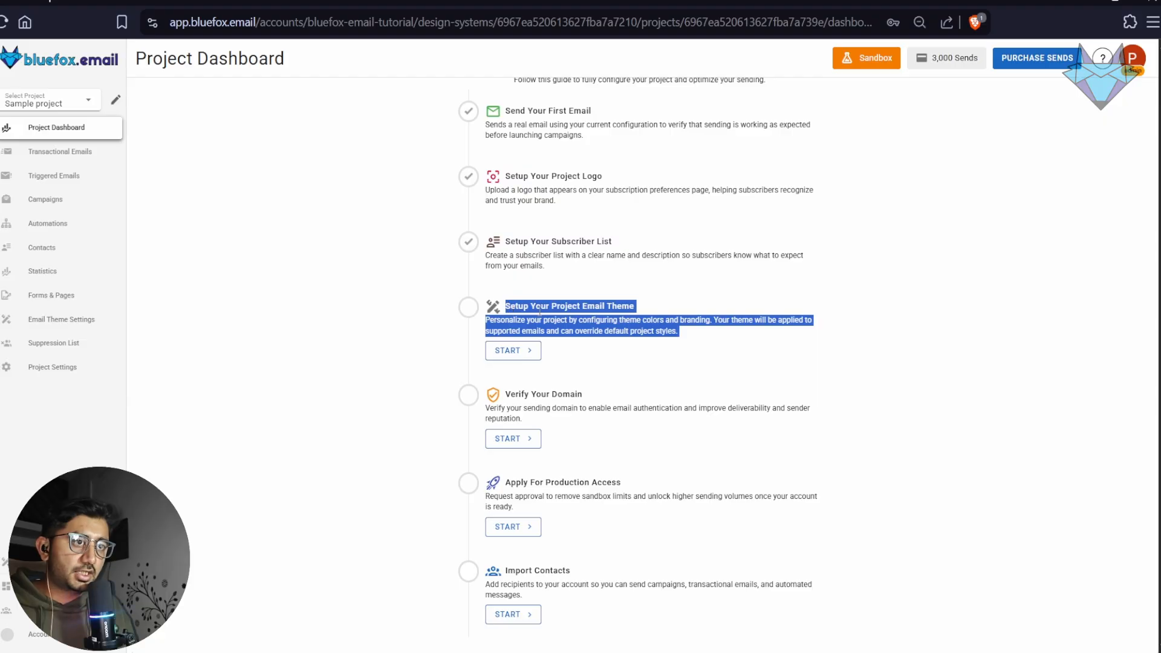
left_click(697, 325)
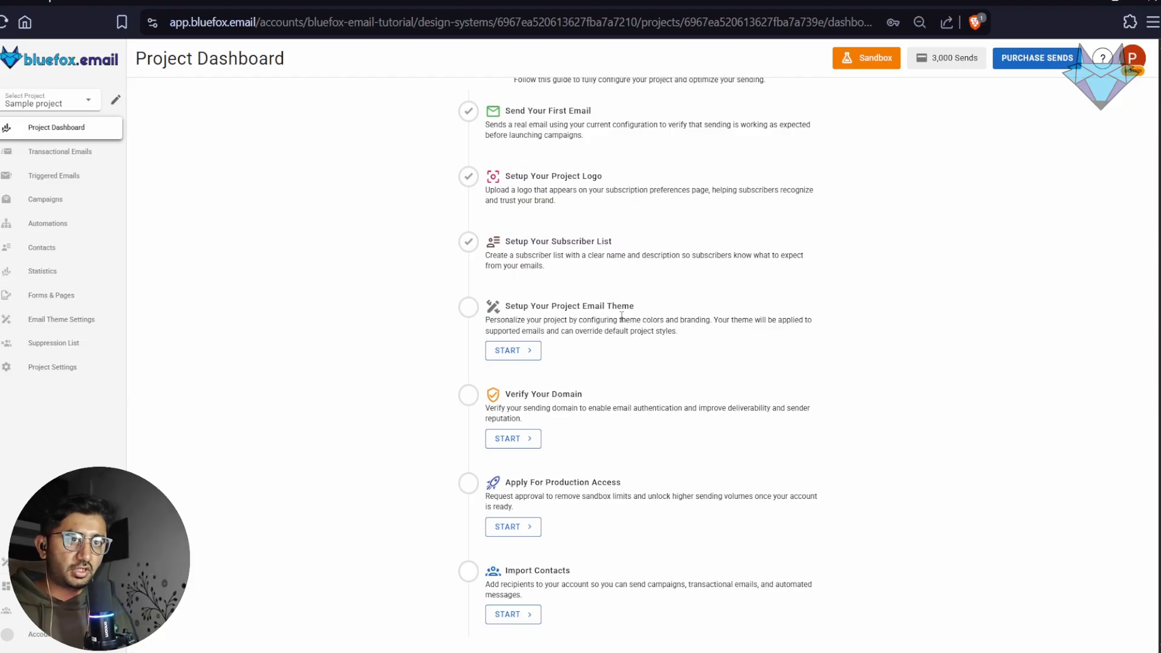
Send a test email of the Newsletter campaign to the Newsletter subscriber list
left_click(75, 208)
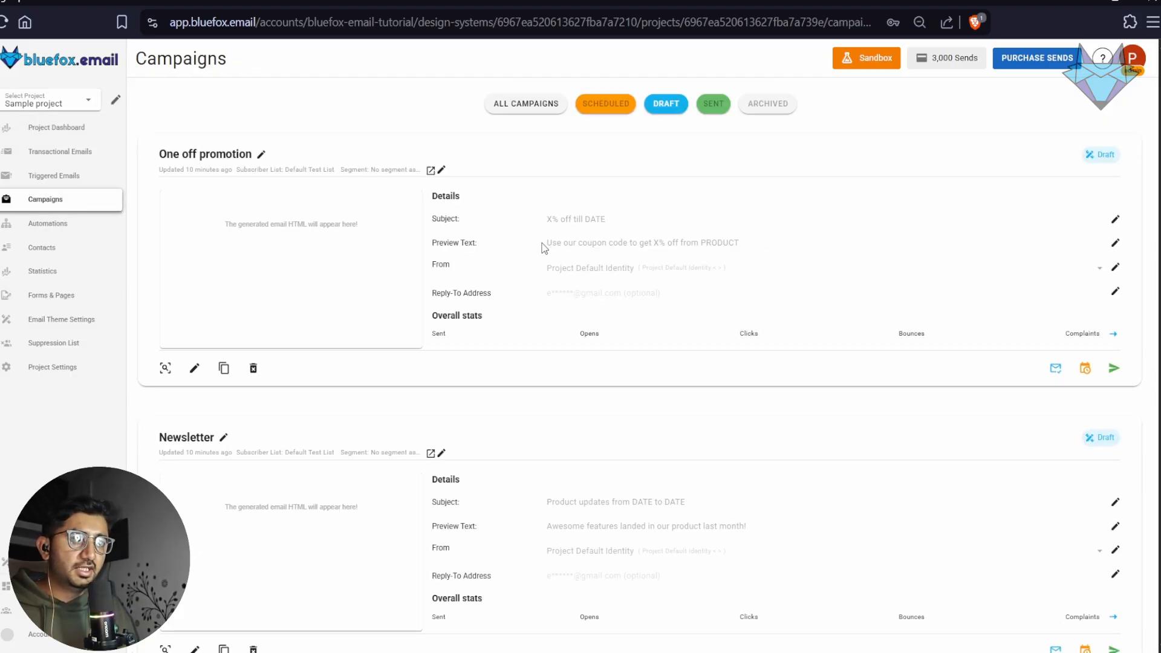
scroll(622, 274, "down", 1)
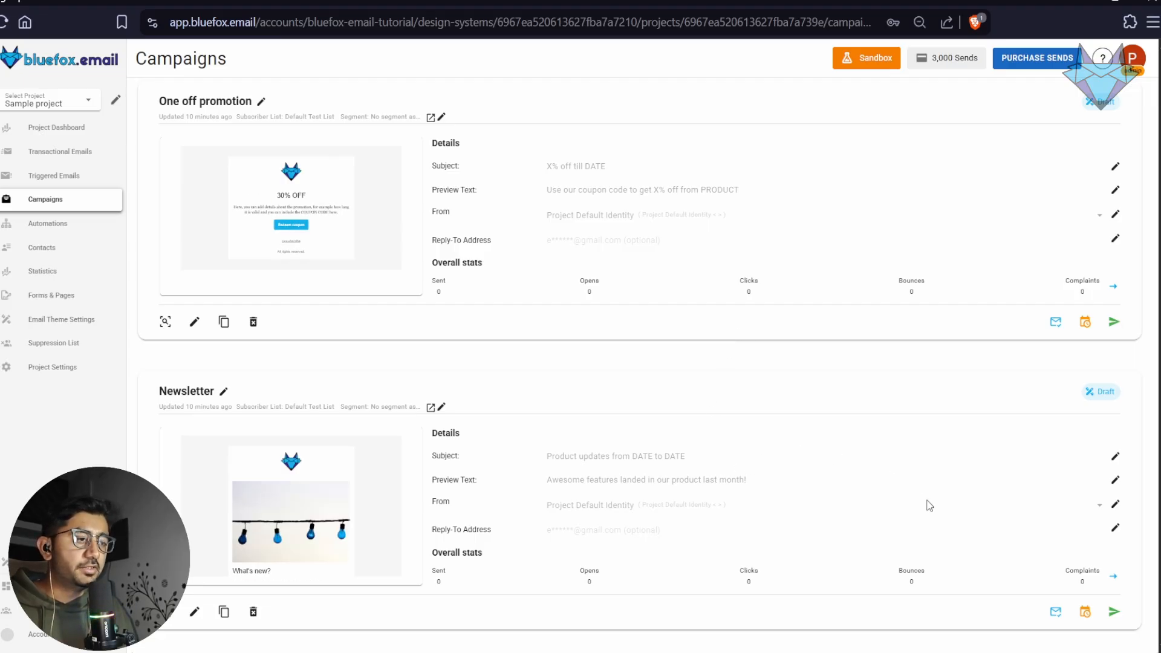
left_click(1056, 612)
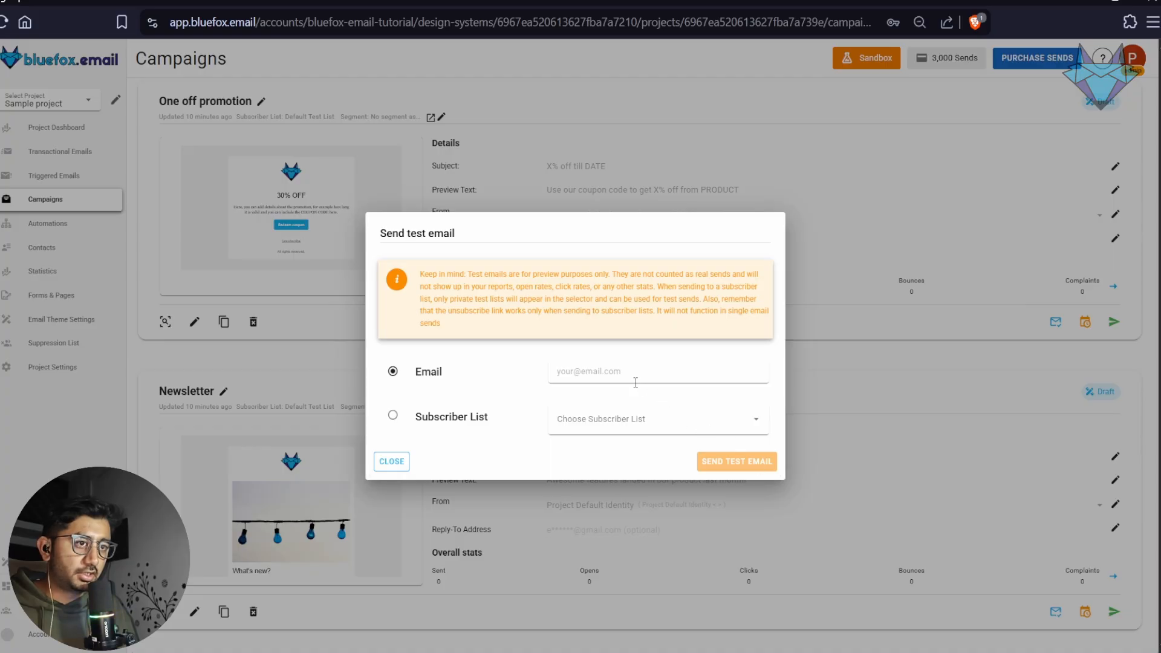
left_click(393, 415)
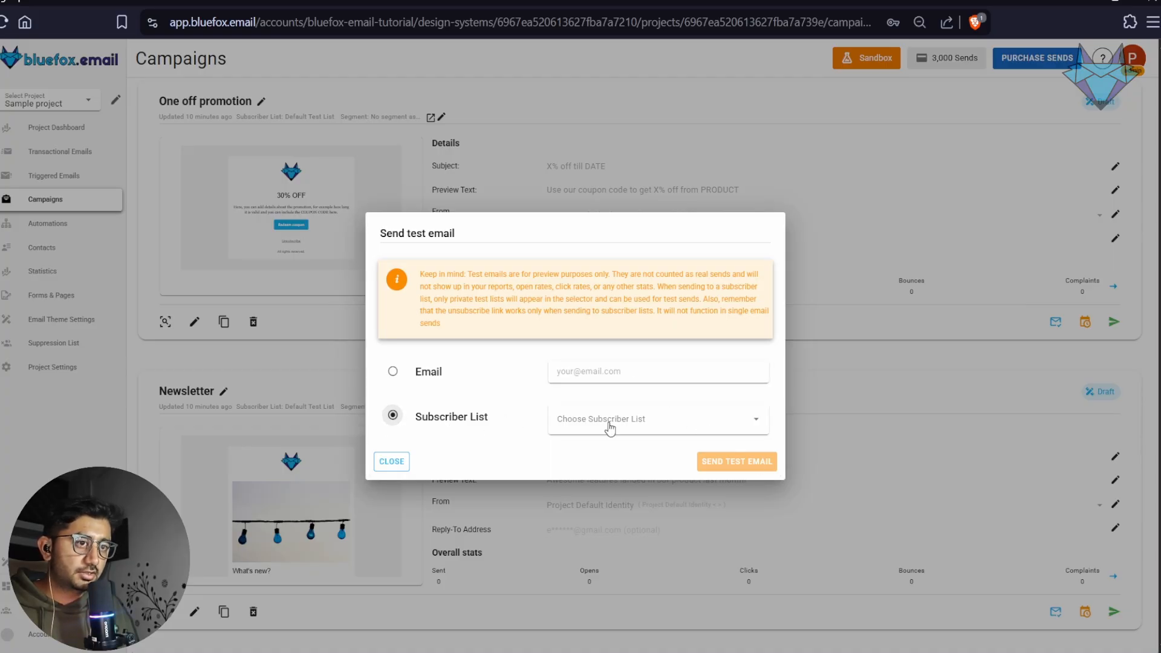
left_click(712, 420)
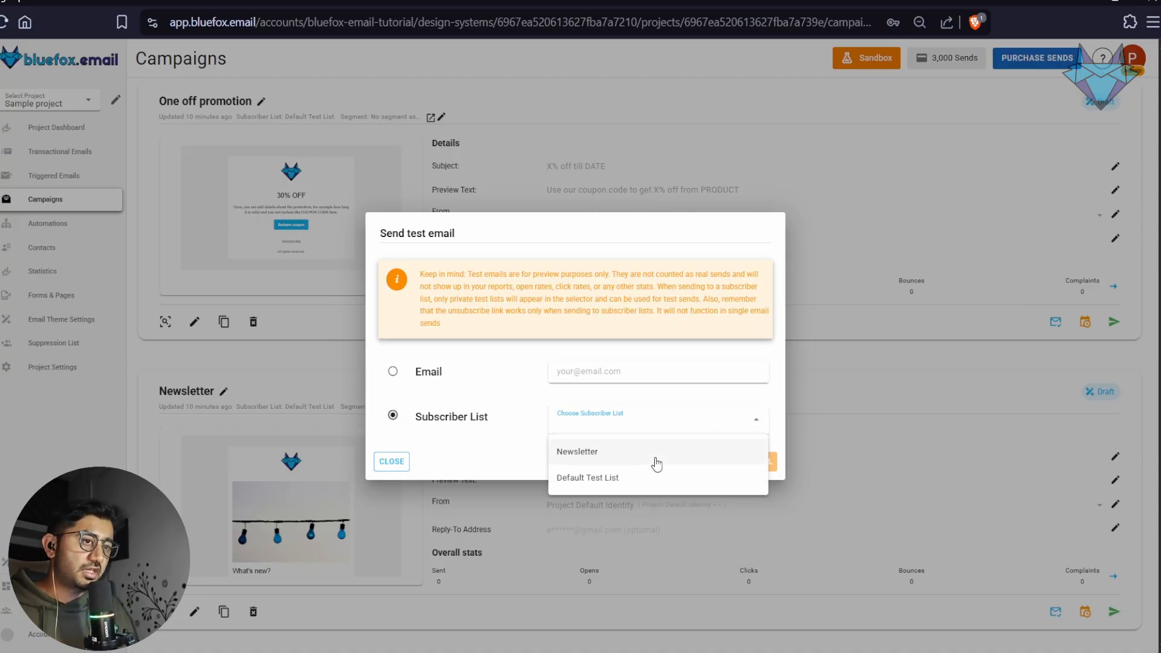
left_click(657, 464)
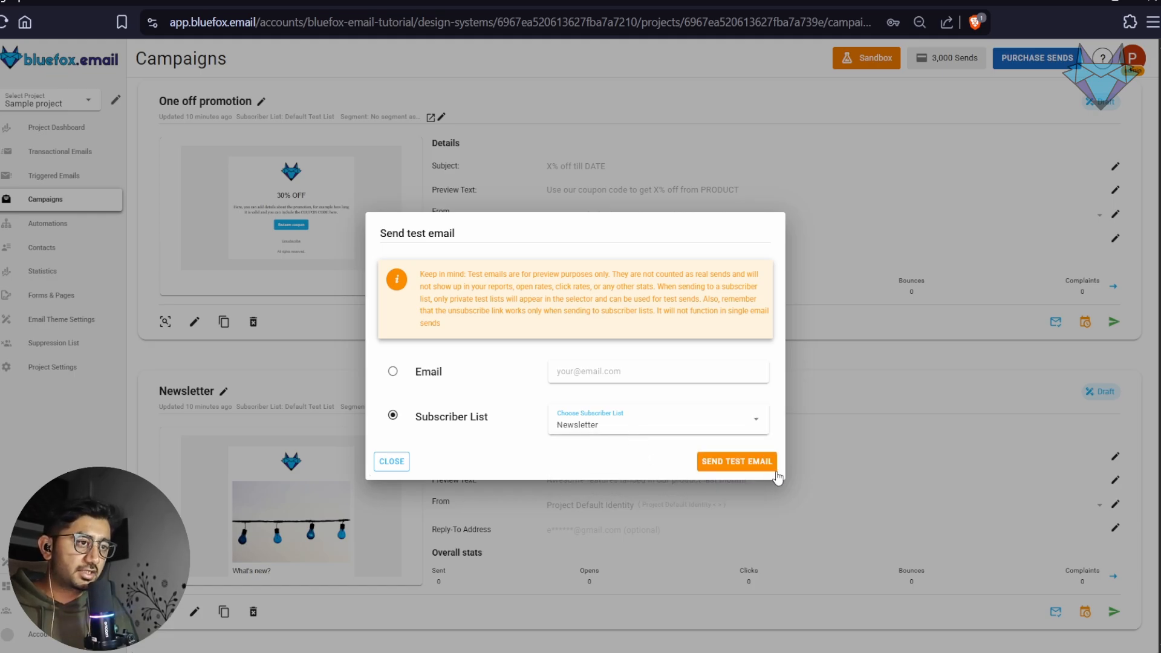
left_click(760, 463)
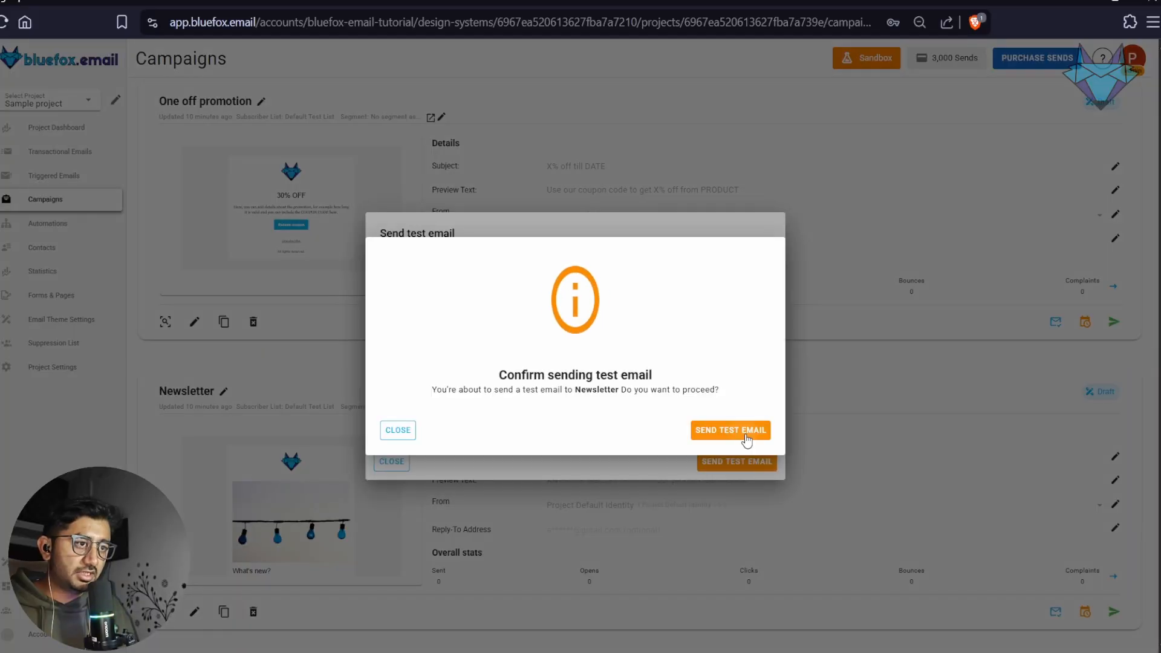
left_click(747, 434)
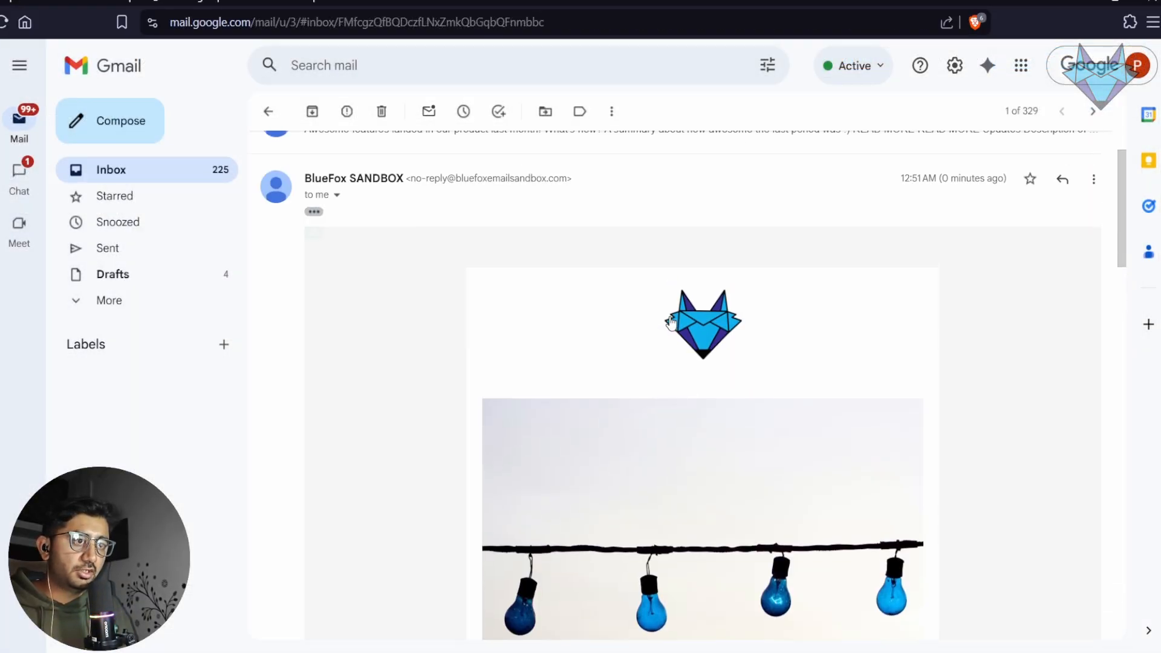
In Gmail, look through the received newsletter test email and open its Unsubscribe link
scroll(689, 312, "down", 12)
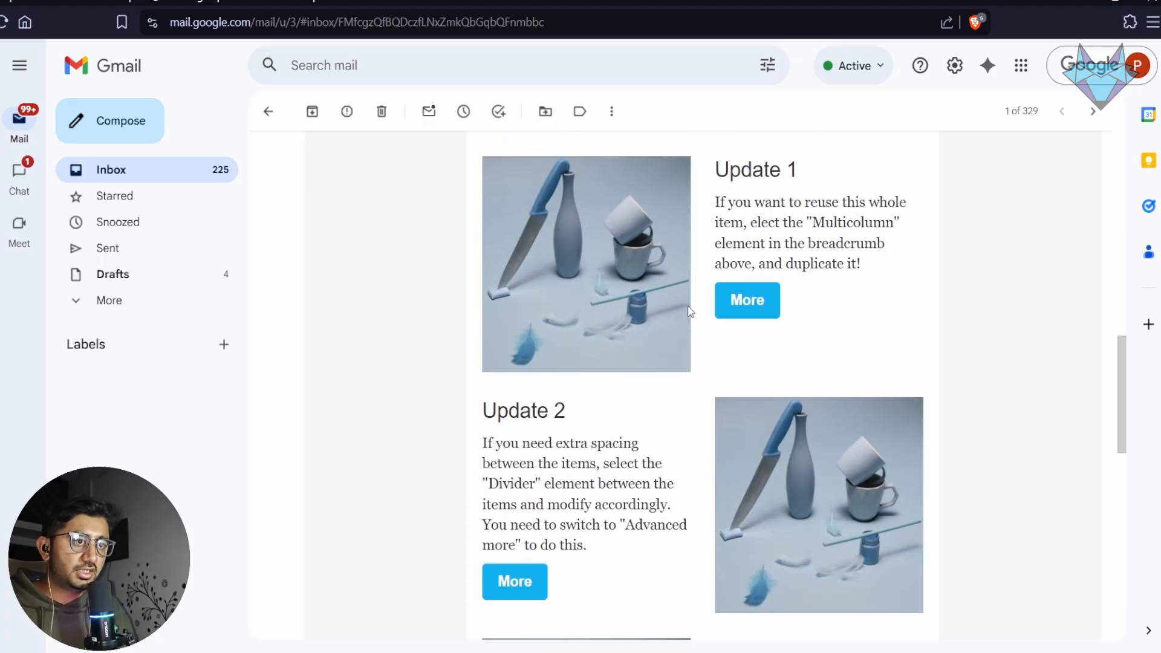
scroll(689, 311, "down", 10)
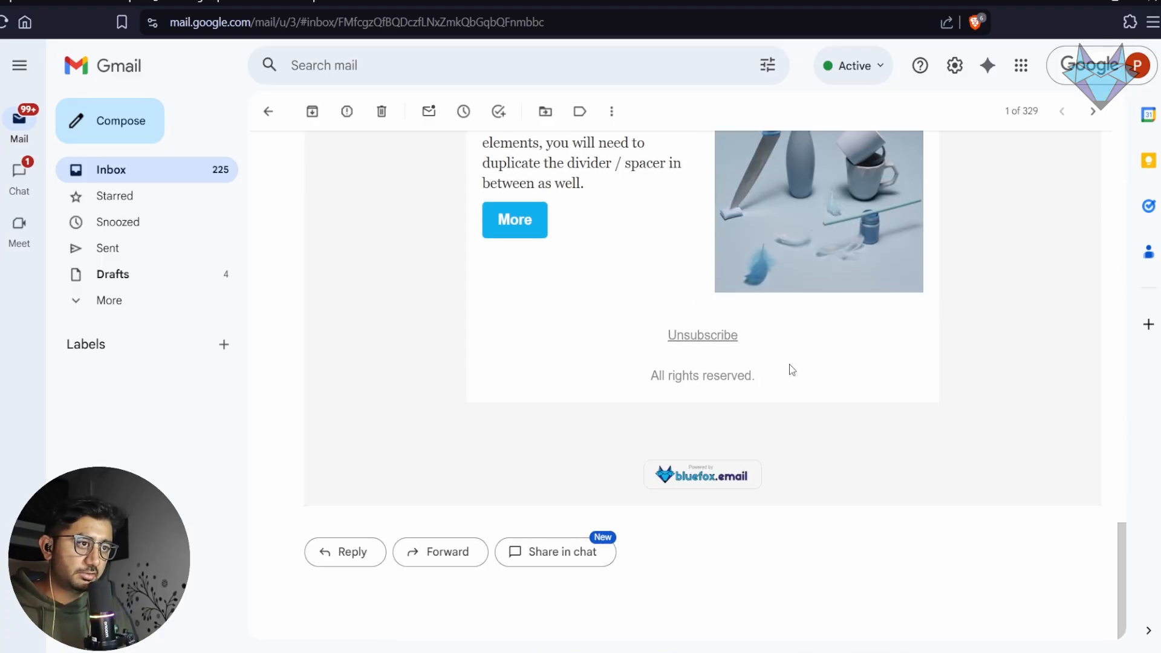
left_click(721, 342)
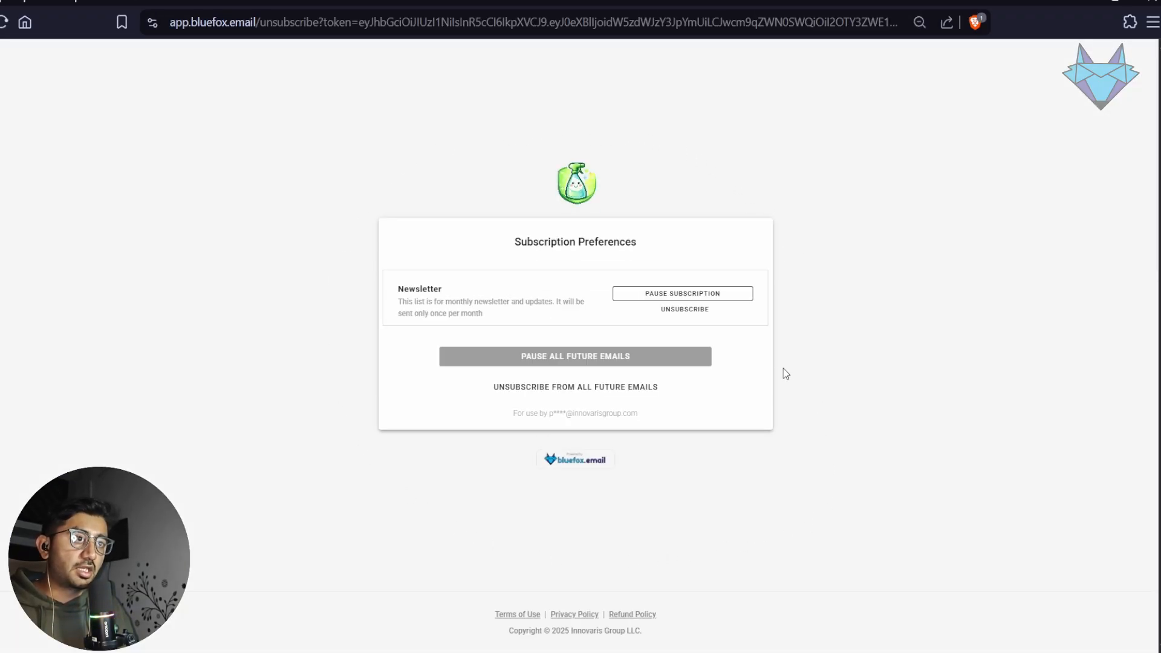
Examine the Subscription Preferences page's heading, Newsletter list name and description, and the project logo
left_click_drag(645, 254, 505, 242)
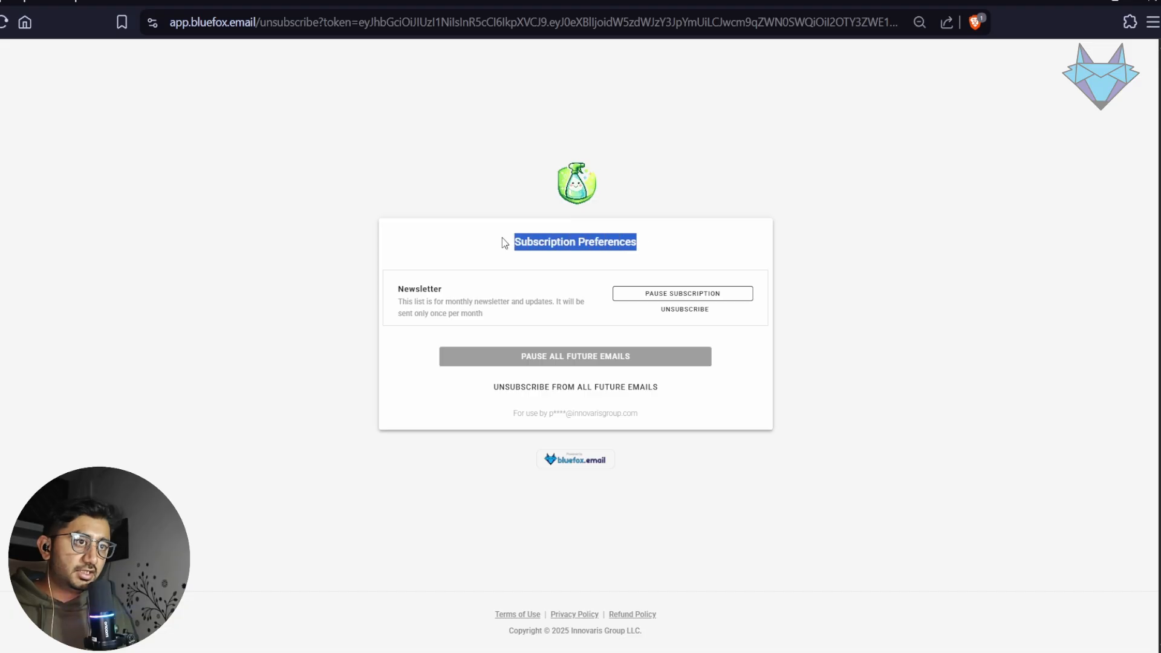
left_click(568, 296)
left_click_drag(518, 315, 394, 284)
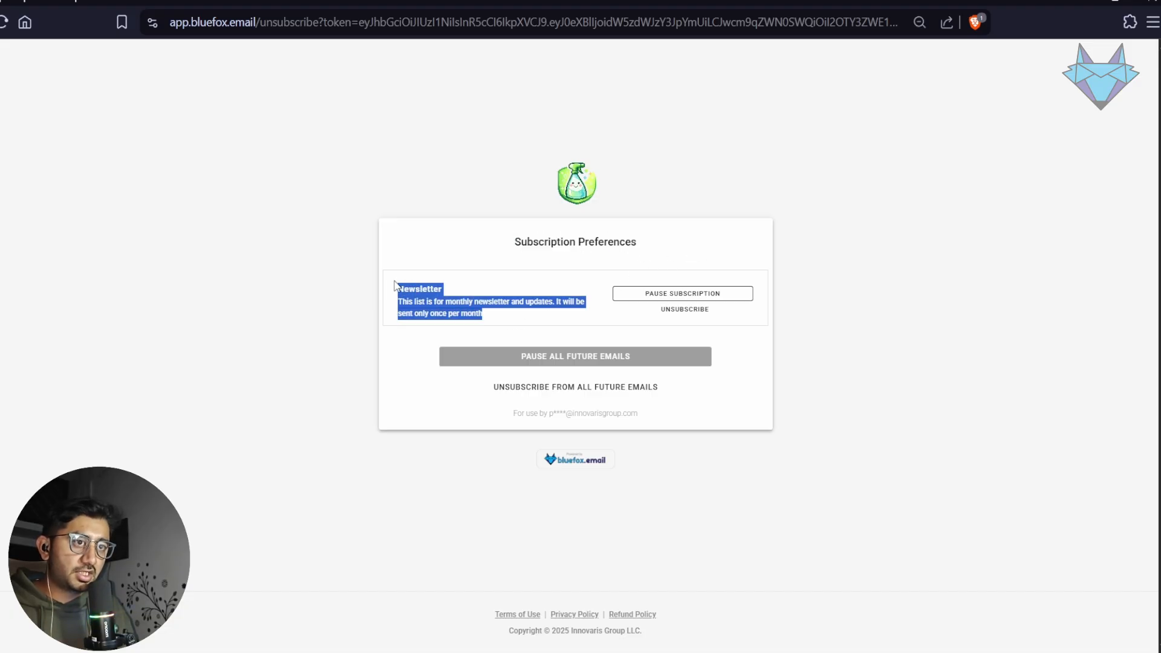
left_click(505, 319)
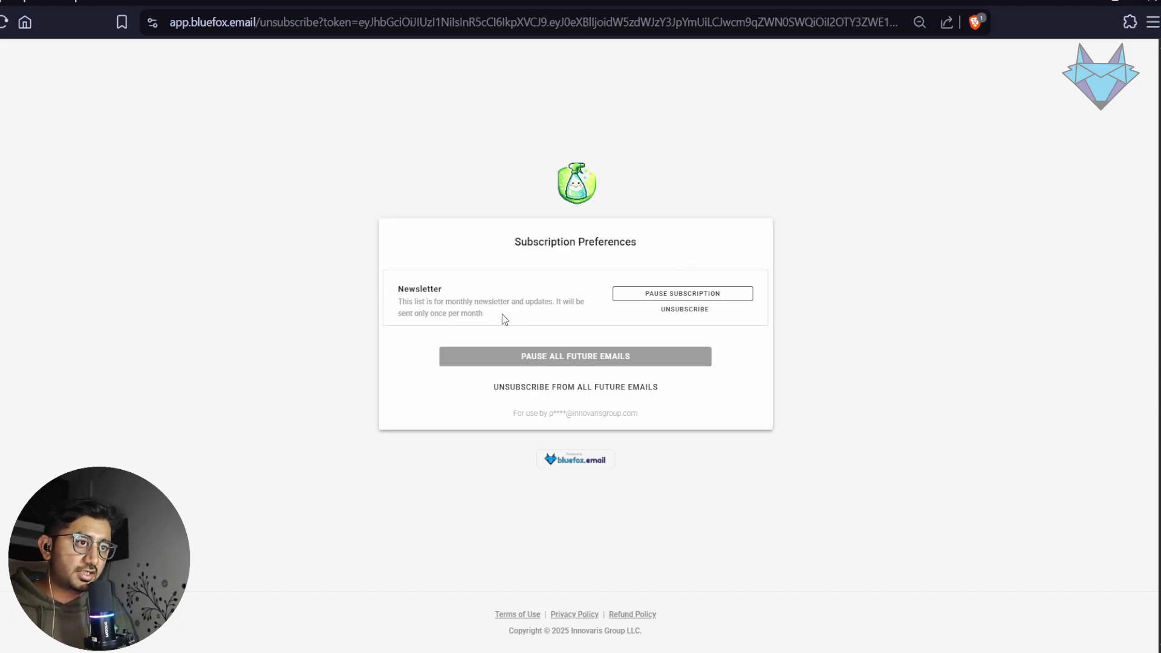
left_click_drag(502, 314, 398, 302)
left_click(471, 328)
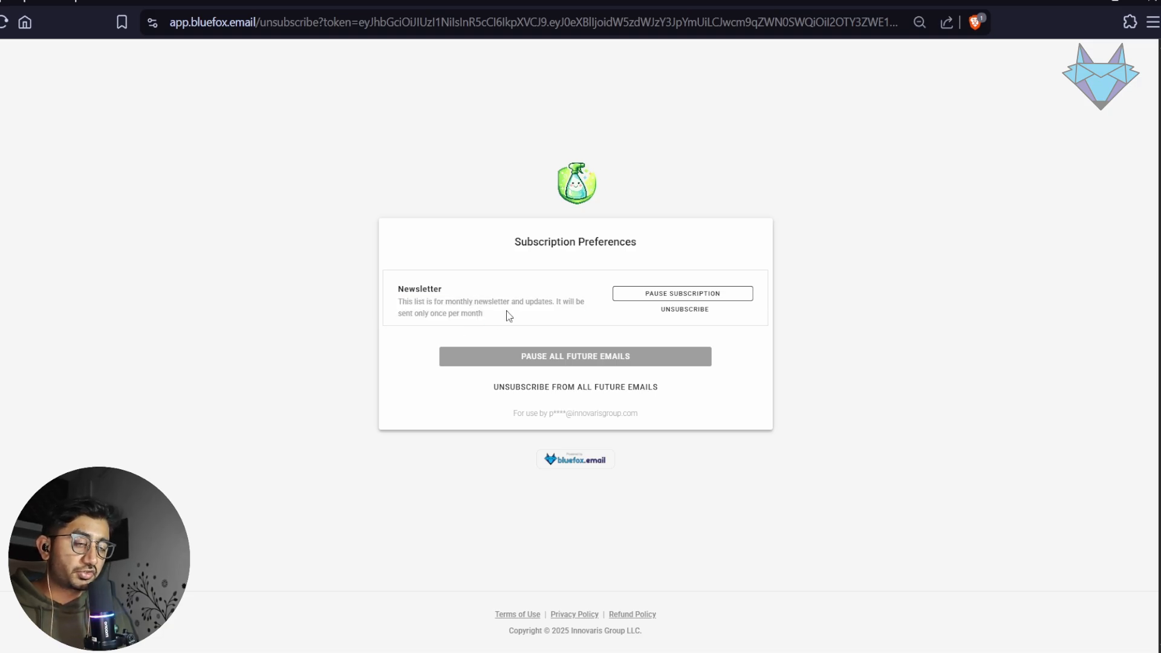
left_click_drag(663, 189, 544, 184)
left_click(652, 182)
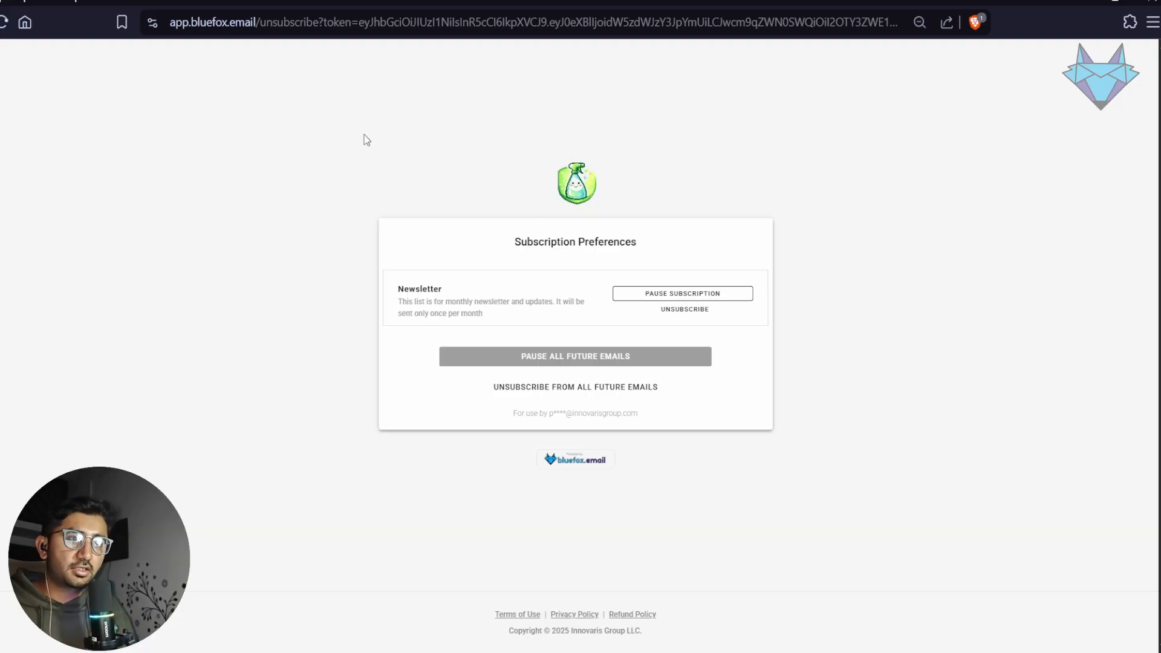
Switch back to the BlueFox Email Campaigns page and close the test email dialog
mouse_move(42, 175)
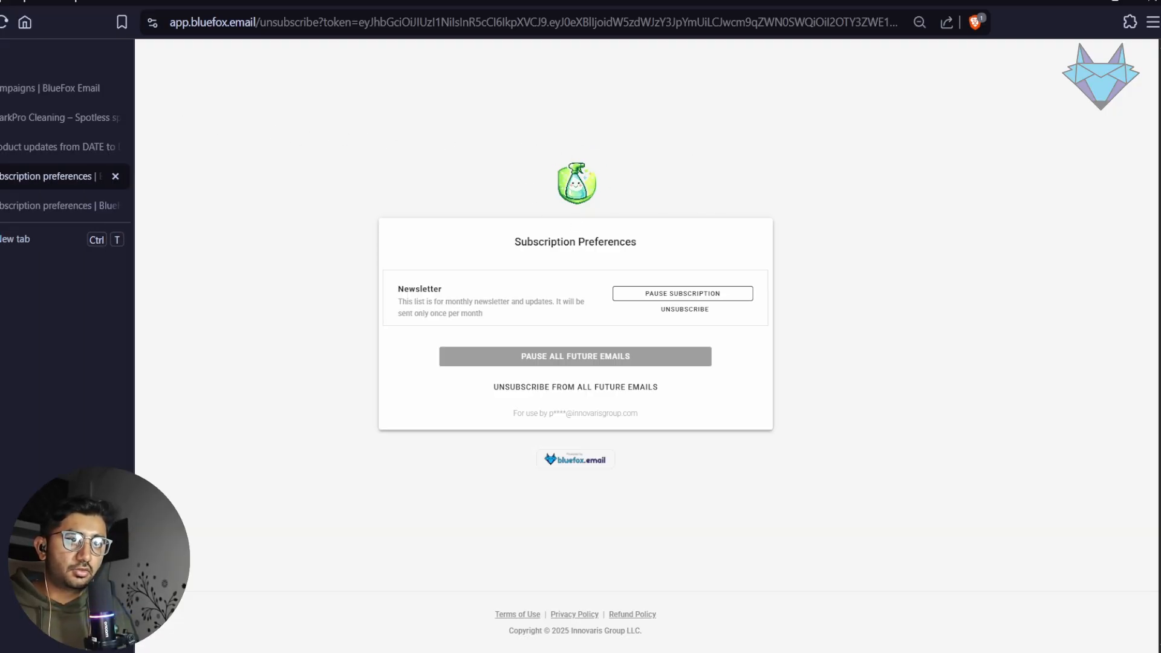
left_click(21, 96)
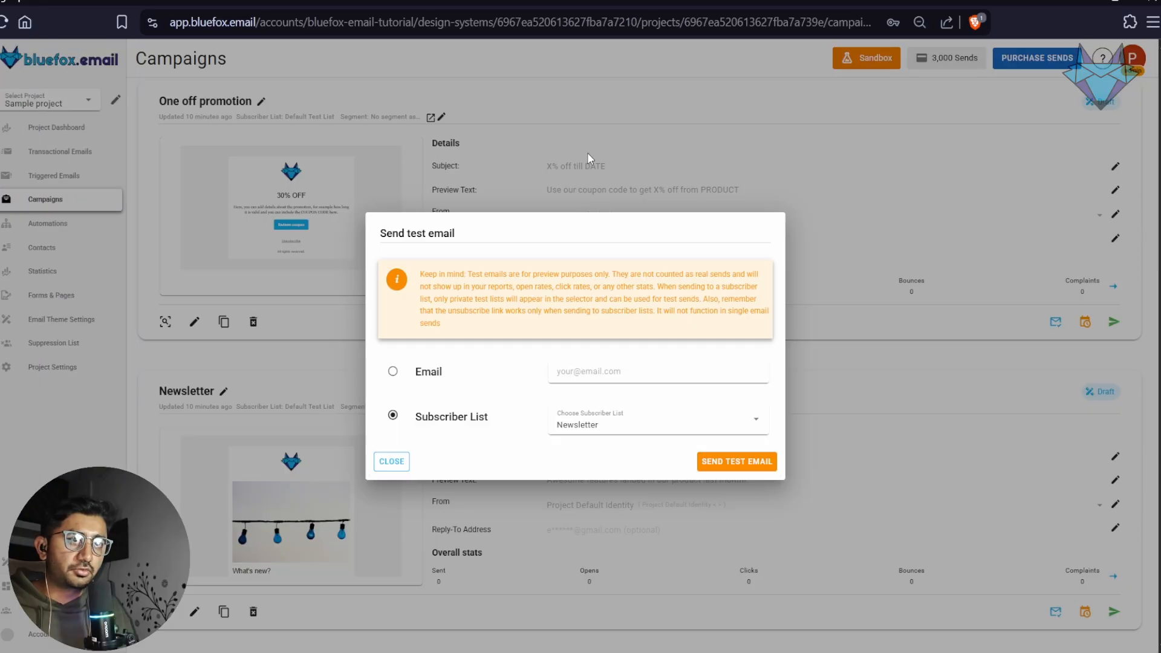
left_click(408, 467)
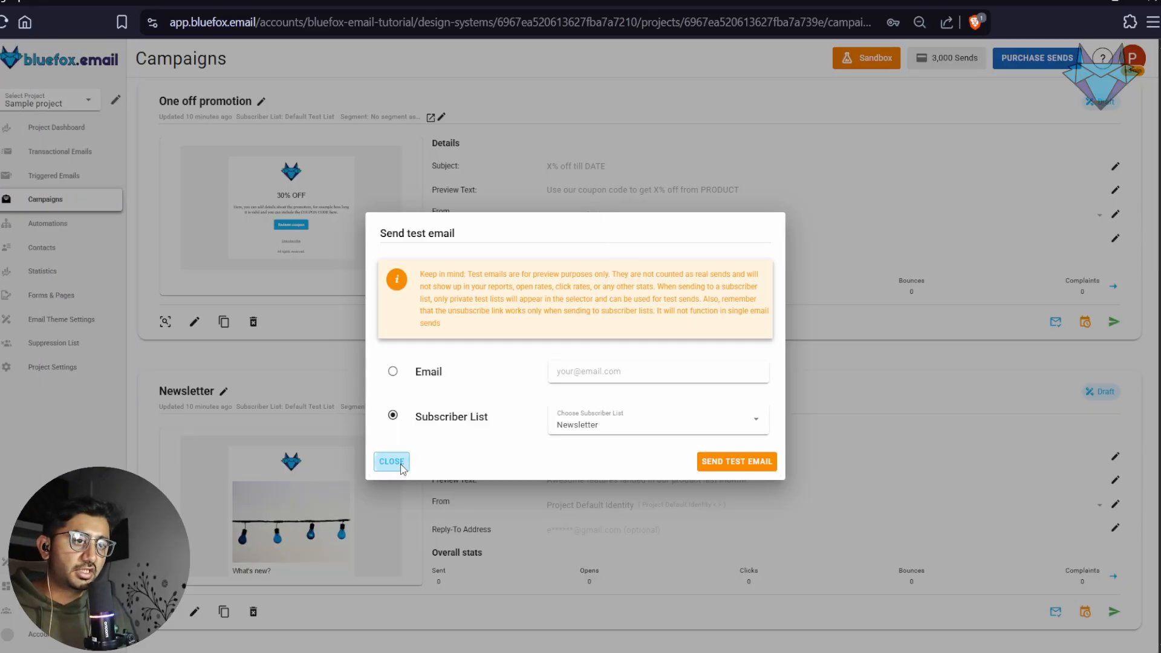
Start the Setup Your Project Email Theme item from the project dashboard's setup guide
left_click(54, 129)
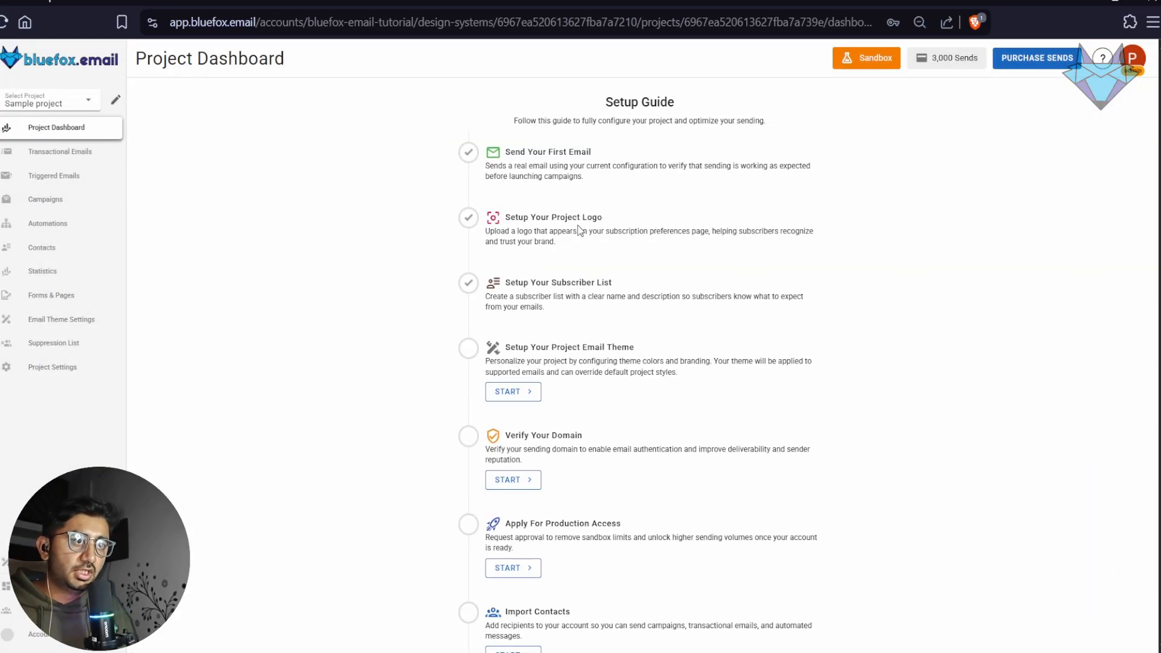
scroll(587, 260, "down", 1)
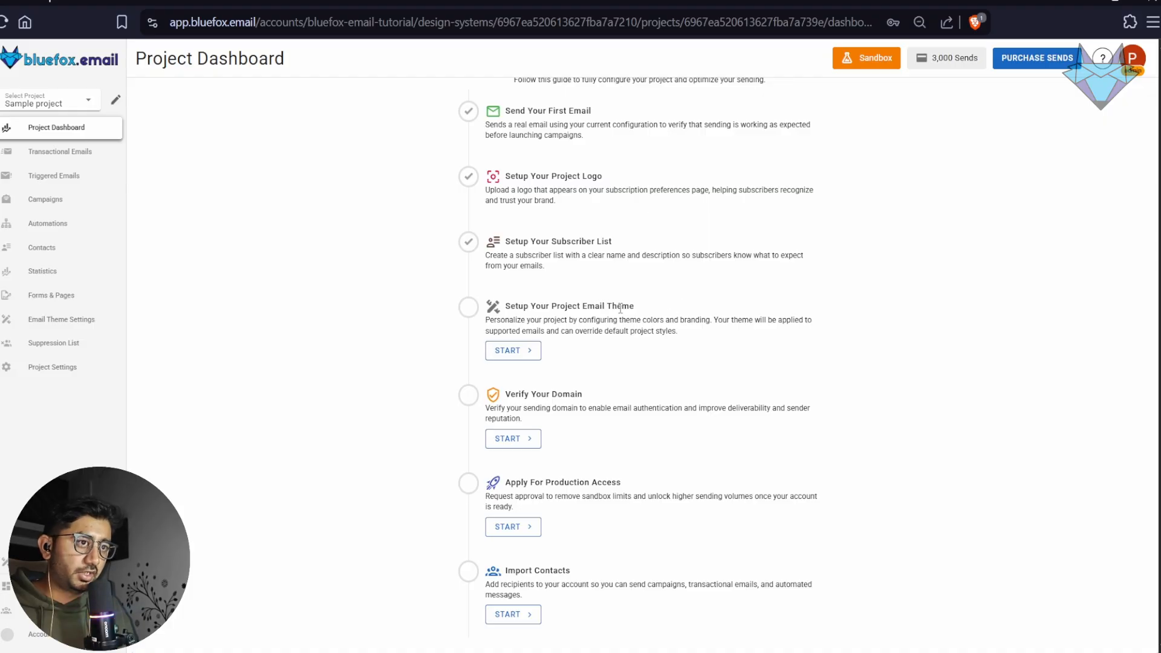
left_click(527, 352)
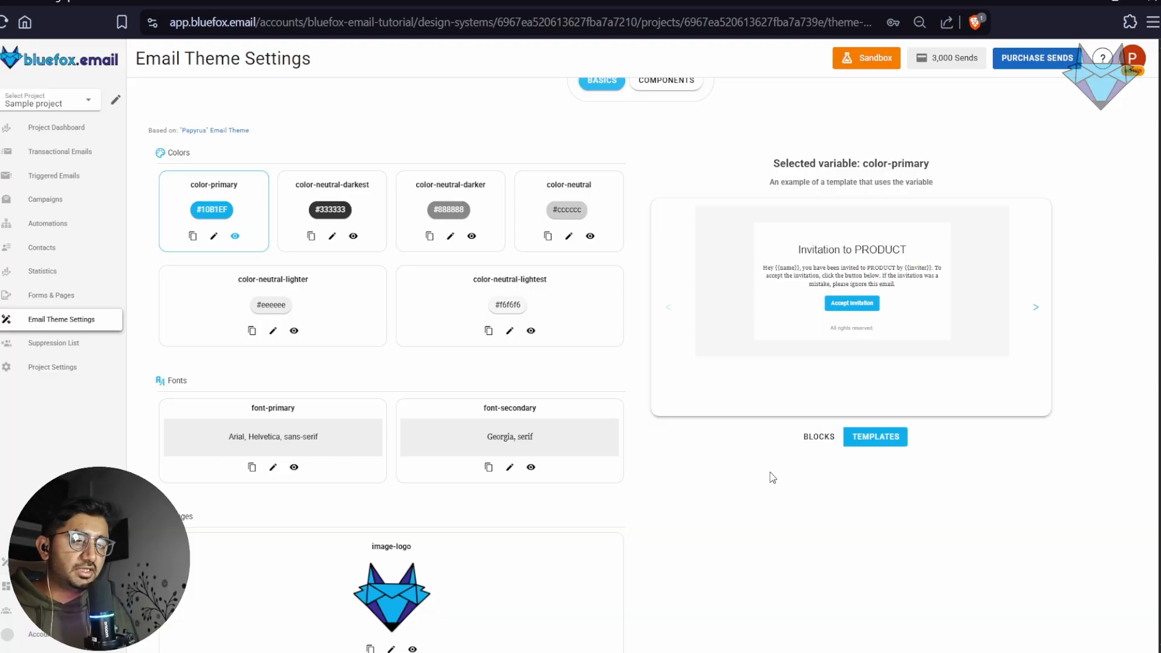
Replace the email theme's image-logo with the SparksPro logo.png from the gallery and save the variable
scroll(662, 400, "down", 4)
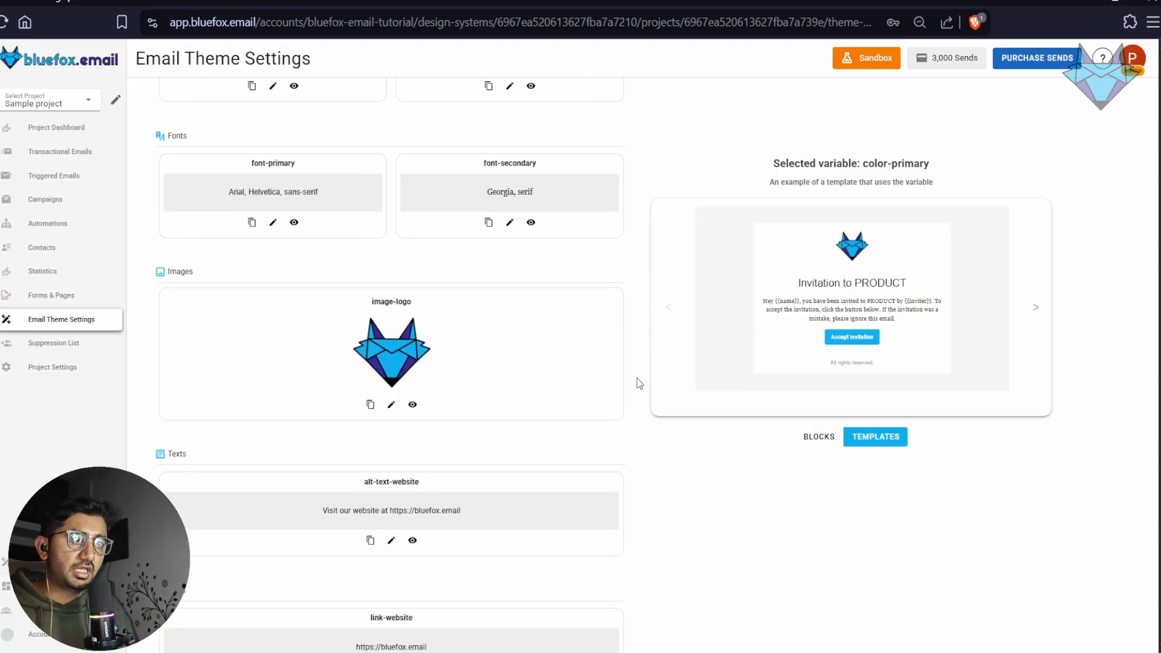
scroll(681, 493, "down", 2)
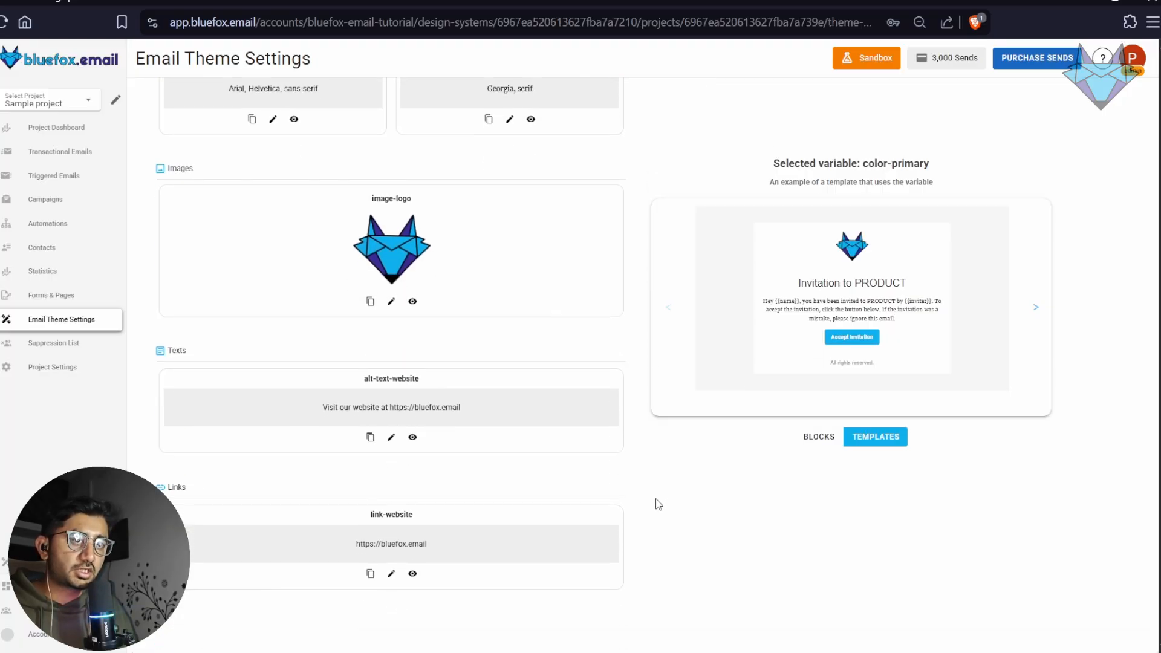
scroll(607, 493, "up", 4)
scroll(457, 389, "up", 2)
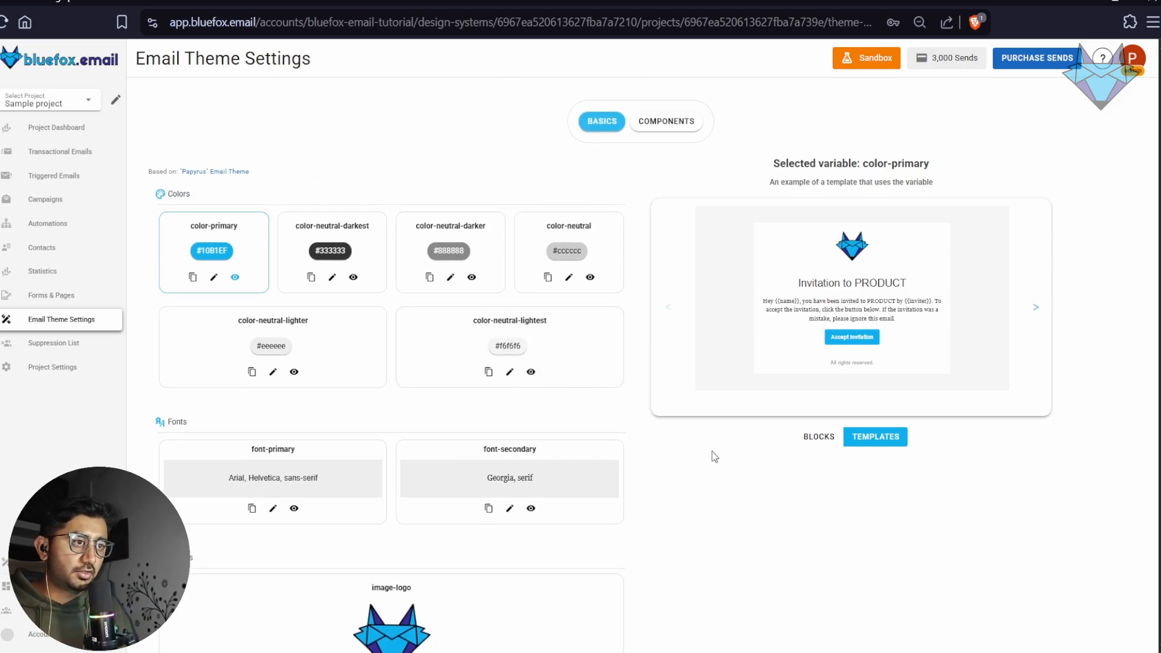
scroll(712, 452, "down", 2)
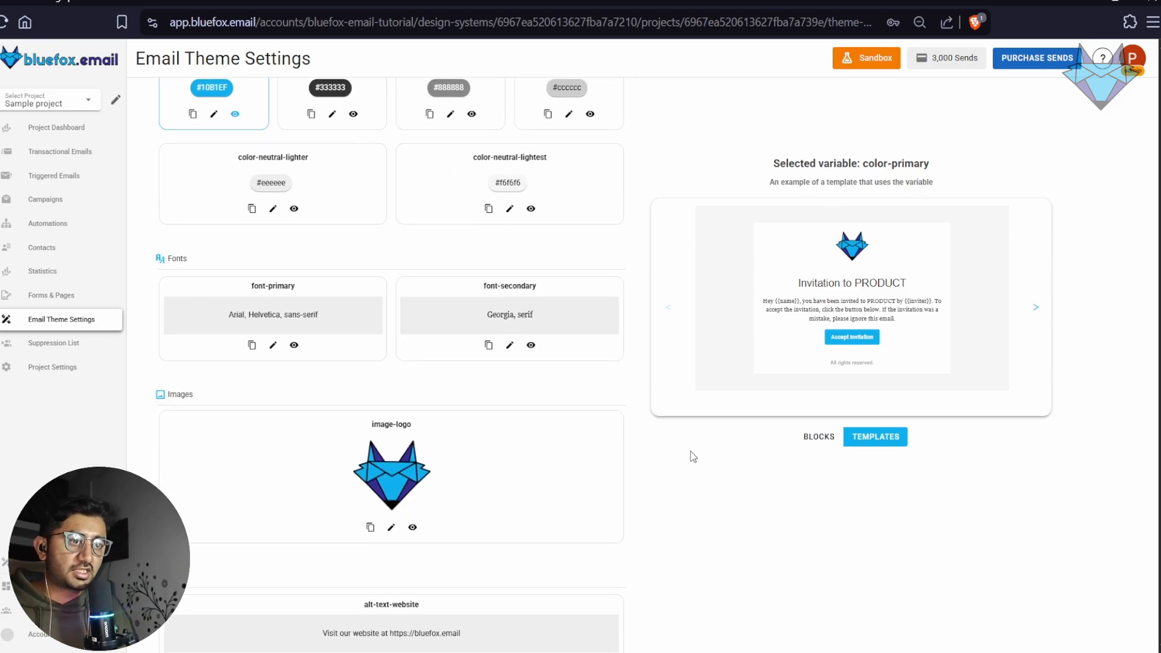
left_click(396, 530)
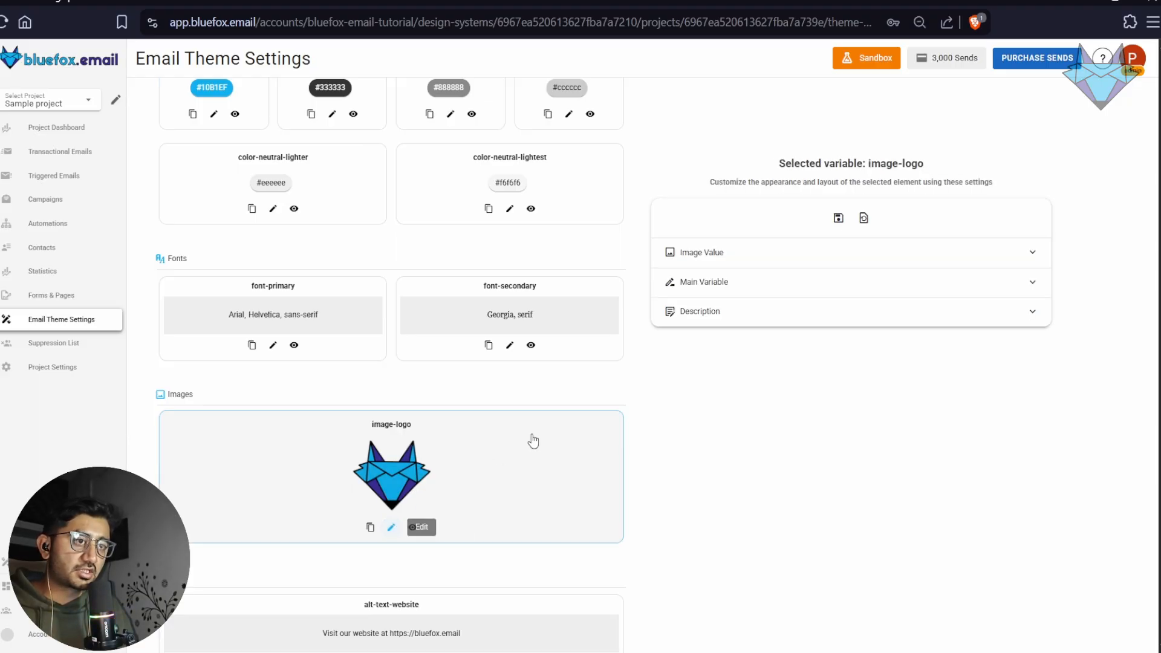
left_click(727, 259)
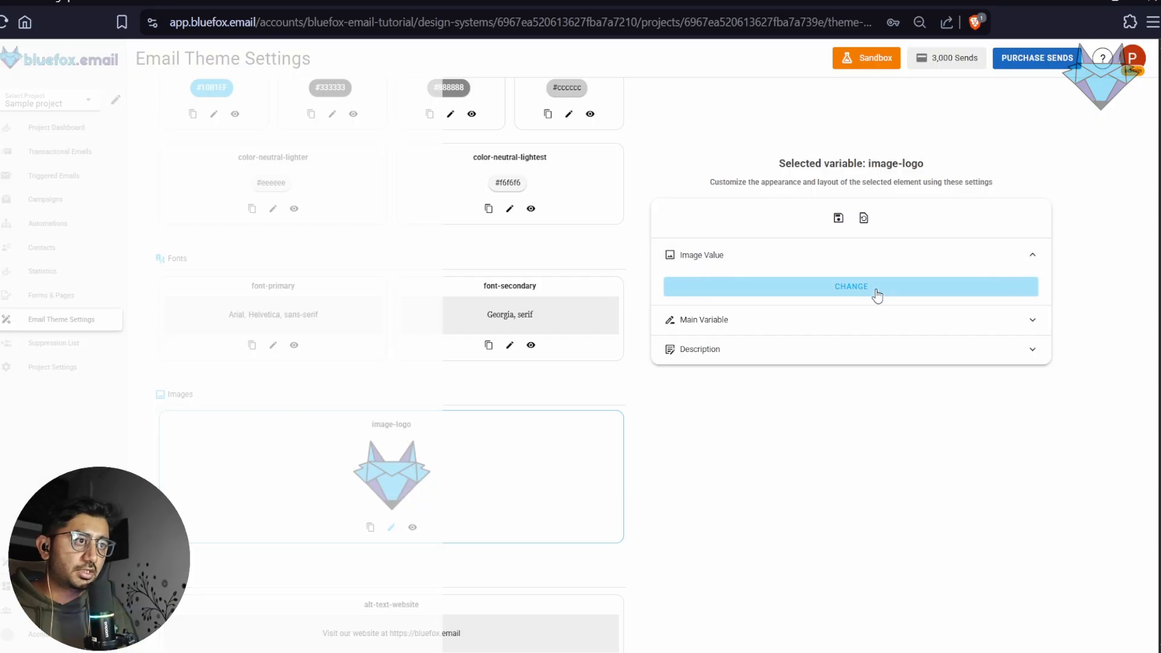
left_click(877, 292)
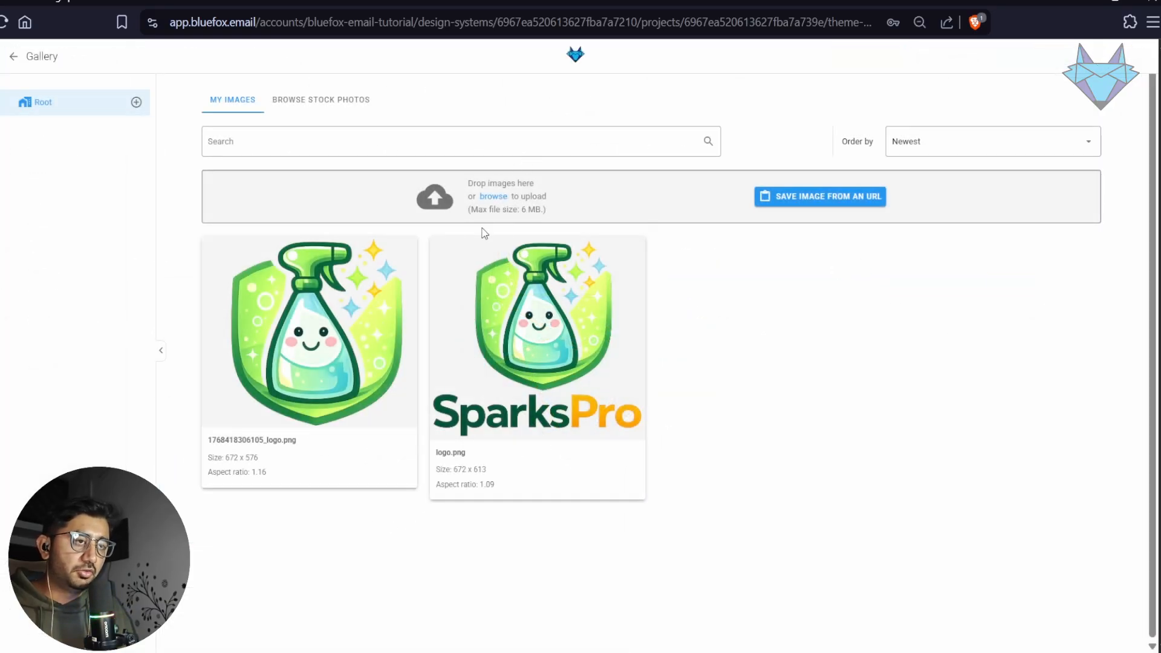
mouse_move(581, 303)
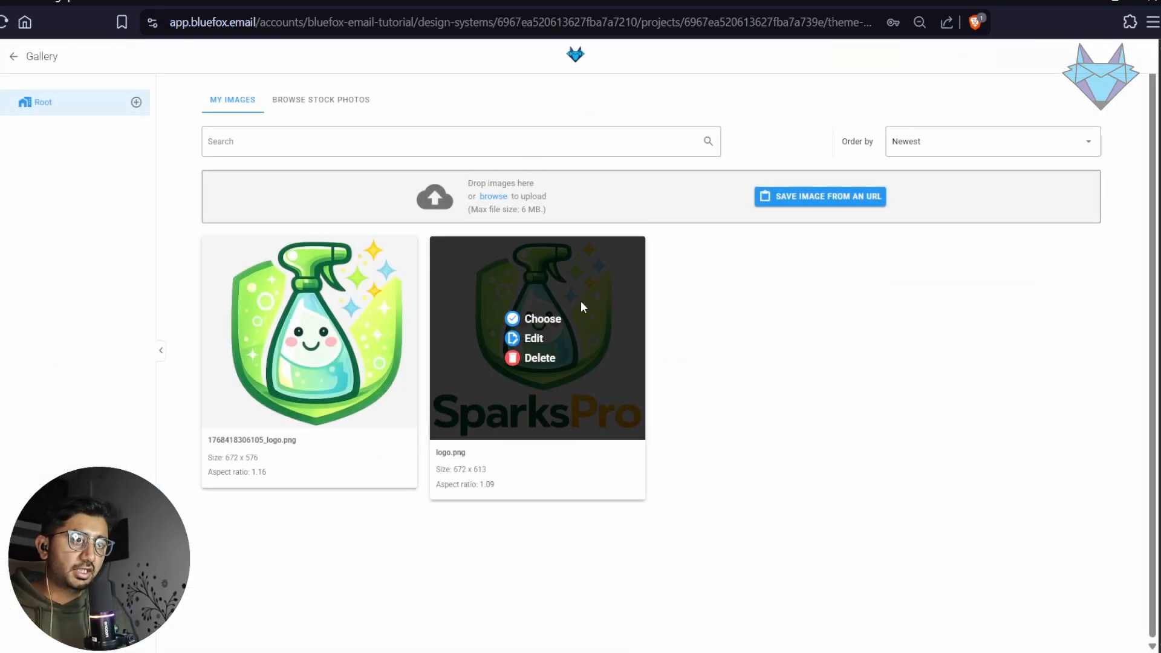
left_click(552, 321)
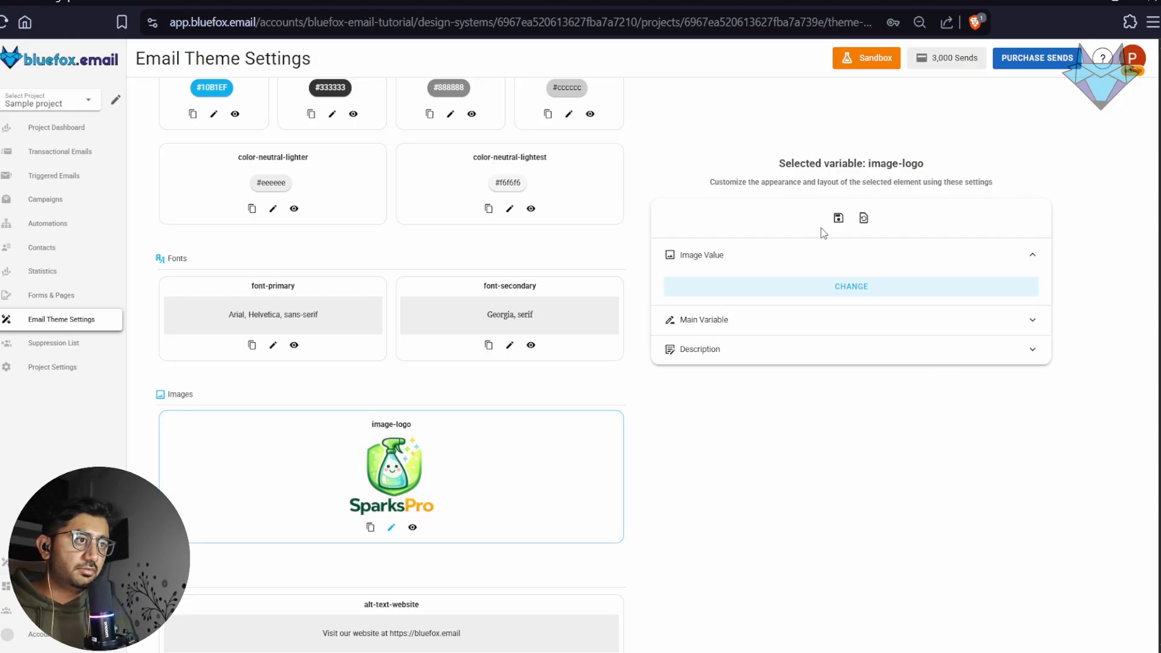
left_click(839, 220)
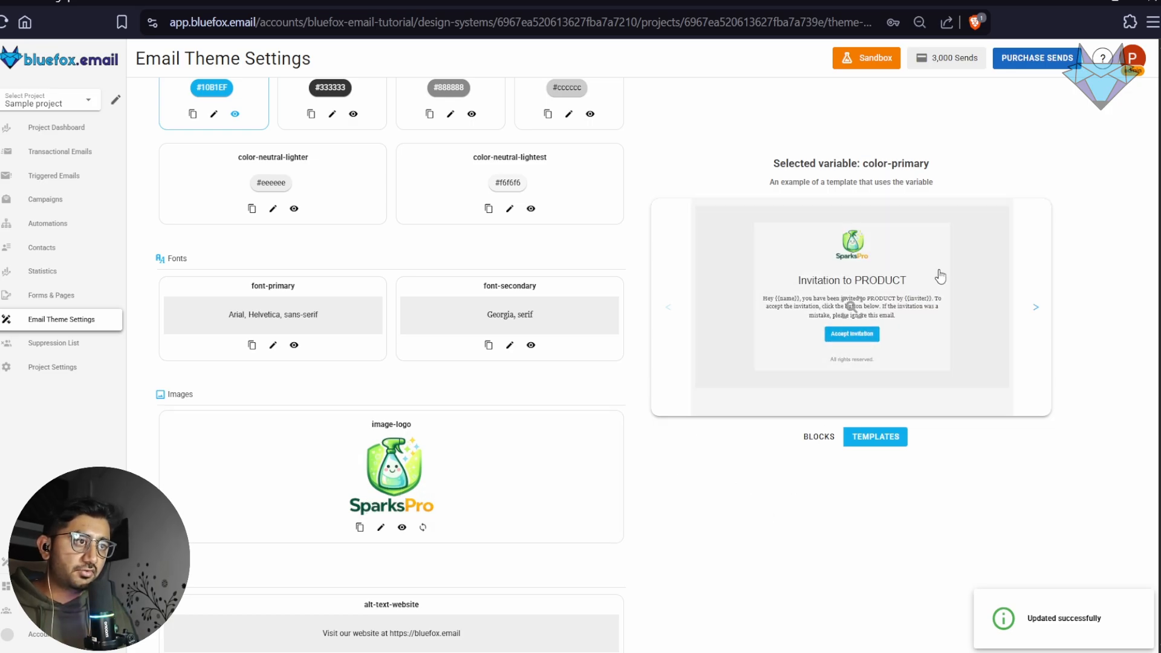
Preview the Invitation template at full size to check its logo, then return to the theme settings
left_click(872, 274)
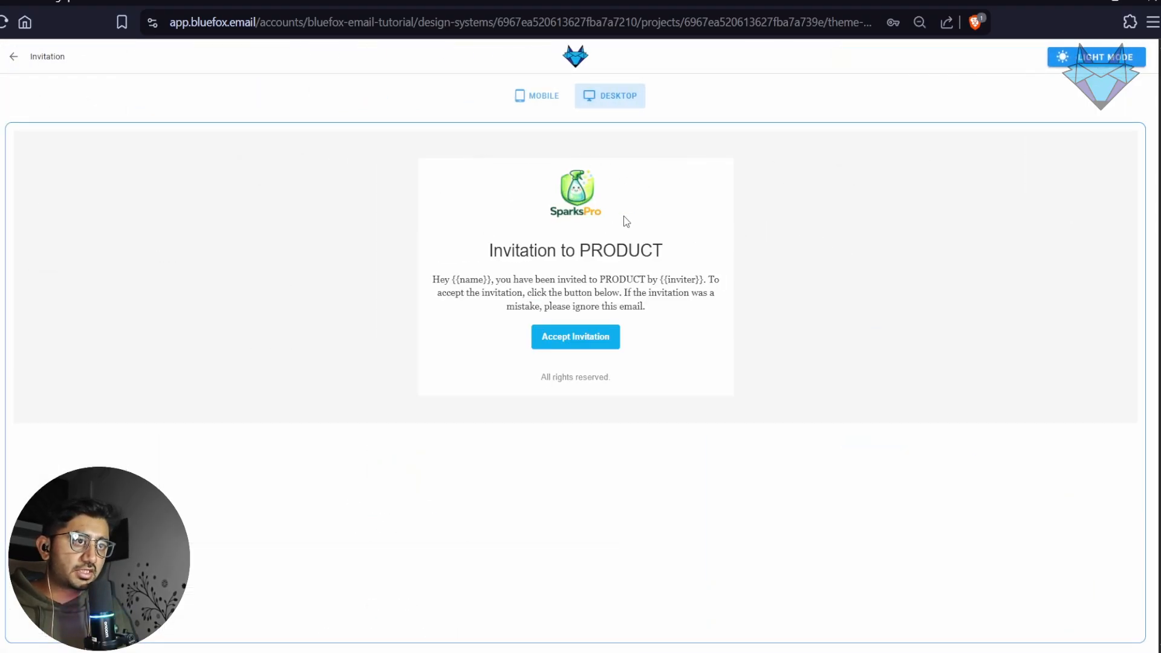
left_click_drag(623, 216, 503, 161)
left_click(13, 57)
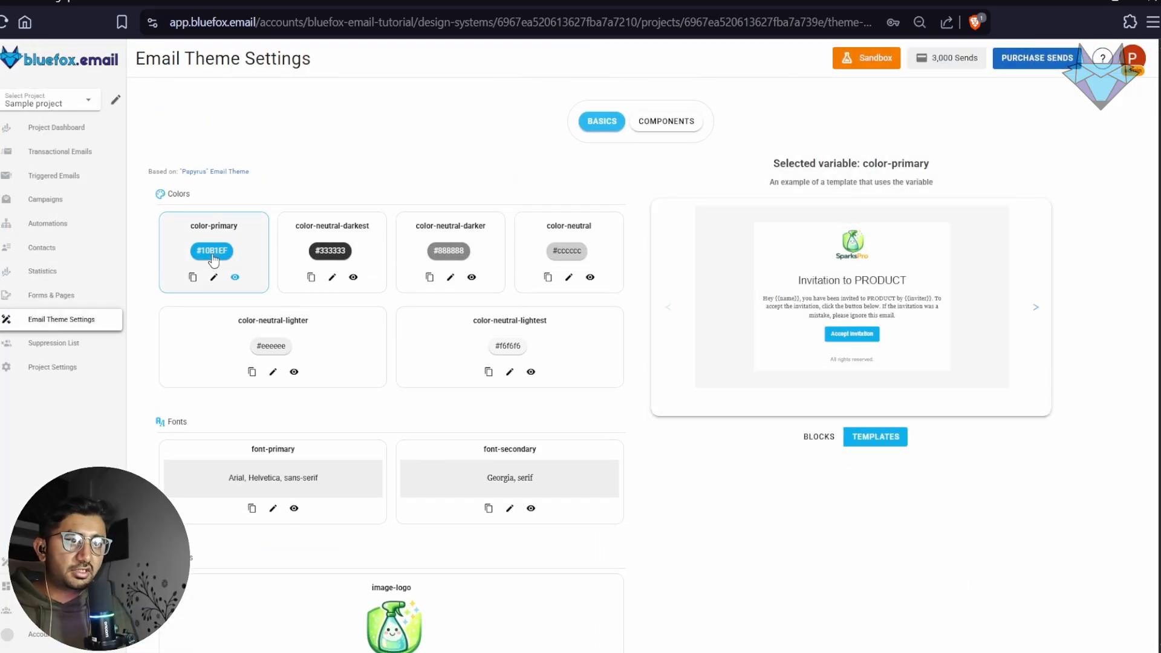
Set the theme's color-primary to the green hex value #10B981 and save the variable
left_click(214, 277)
left_click(763, 263)
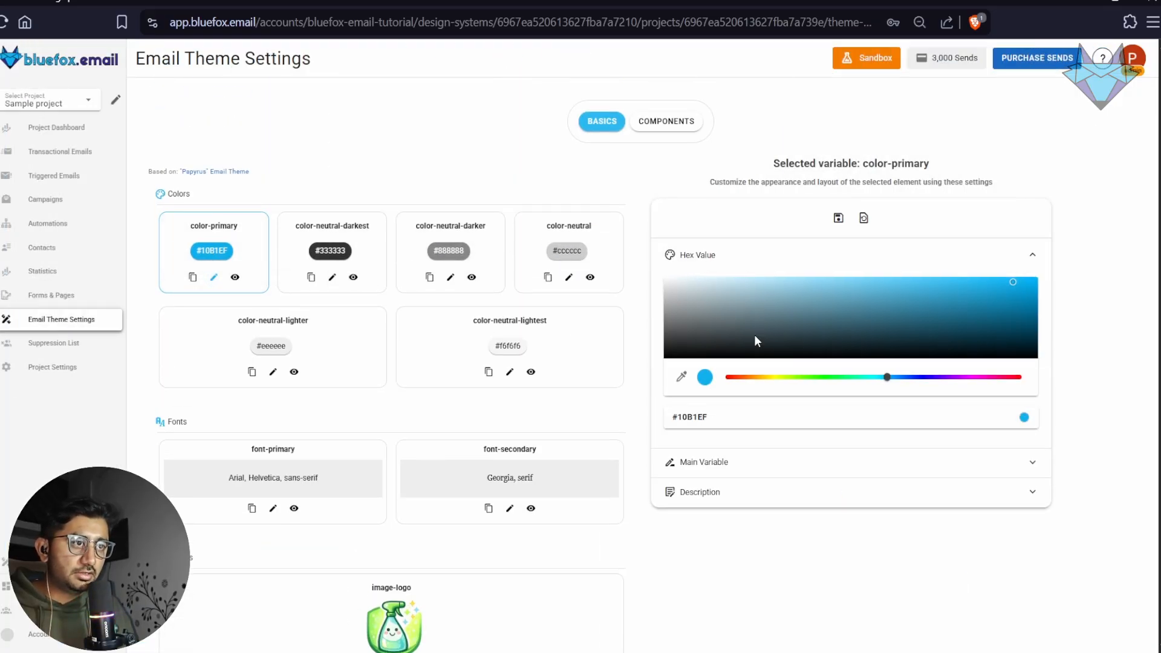
left_click_drag(892, 379, 828, 379)
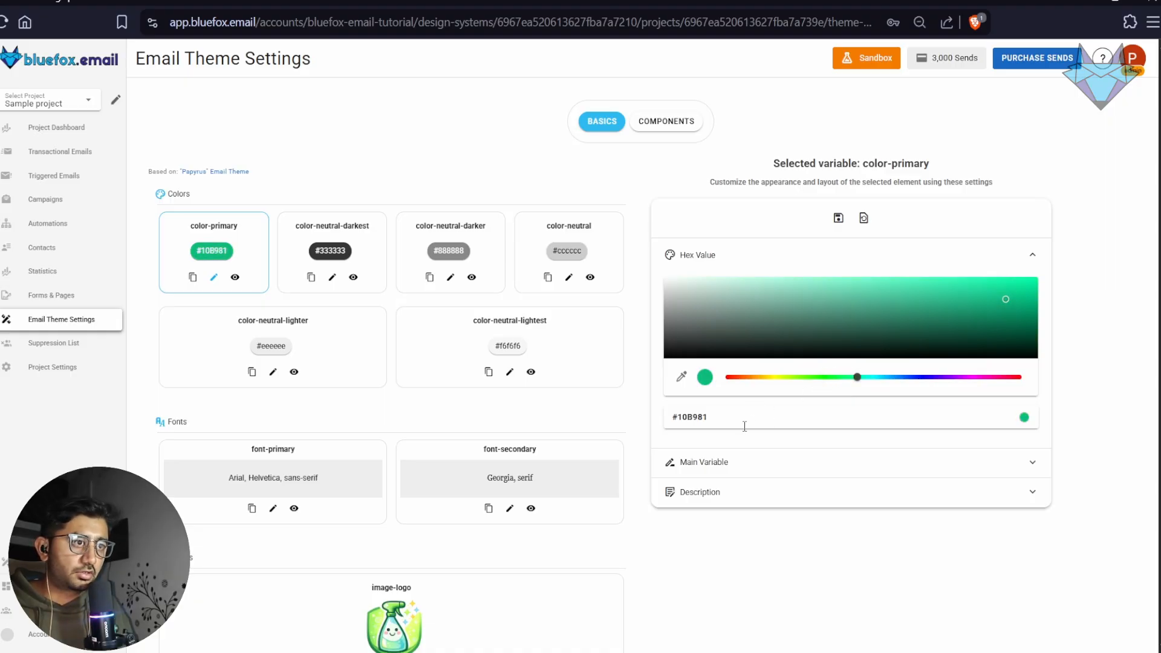
left_click_drag(745, 426, 675, 416)
left_click(773, 418)
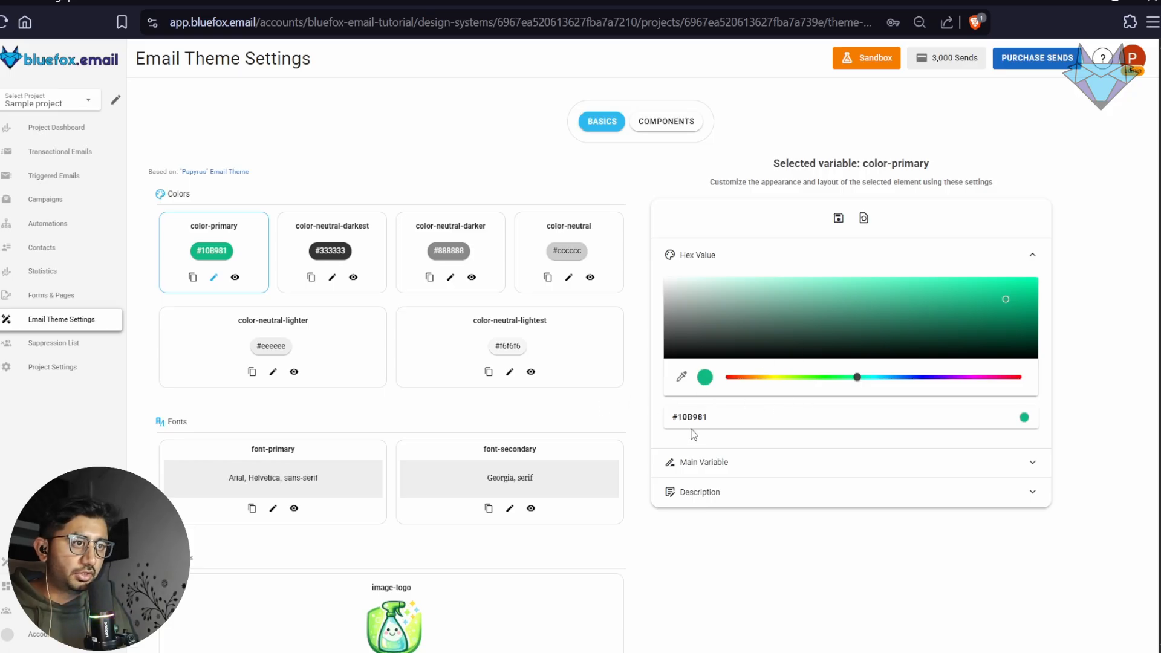
left_click_drag(673, 416, 723, 417)
left_click(726, 418)
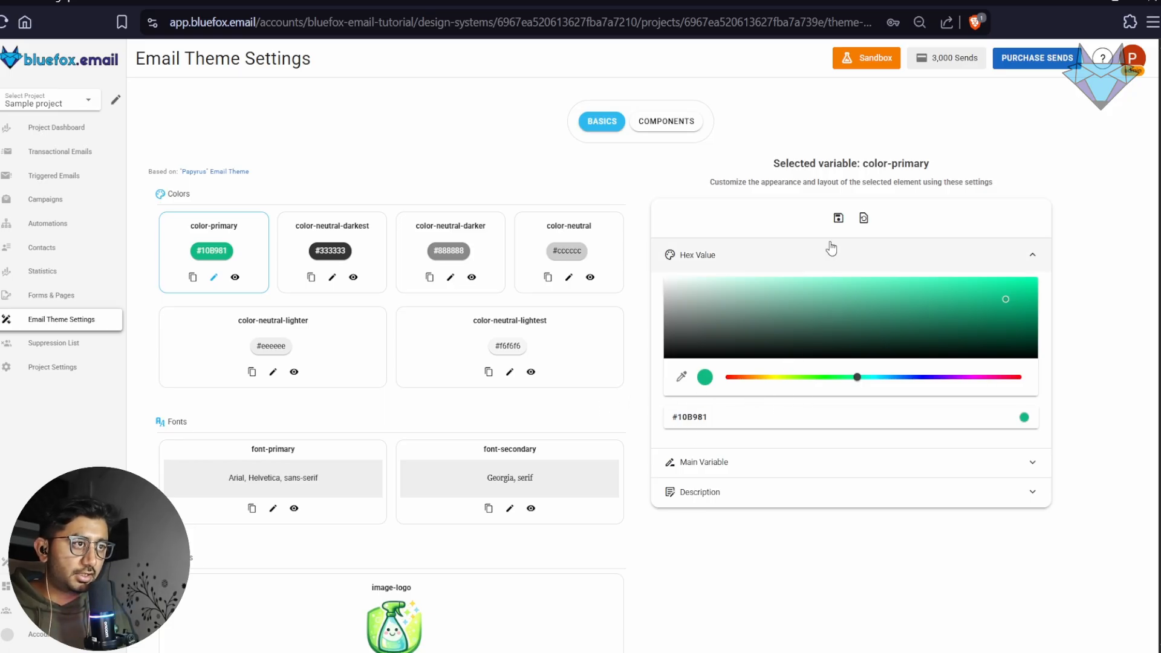
left_click(838, 219)
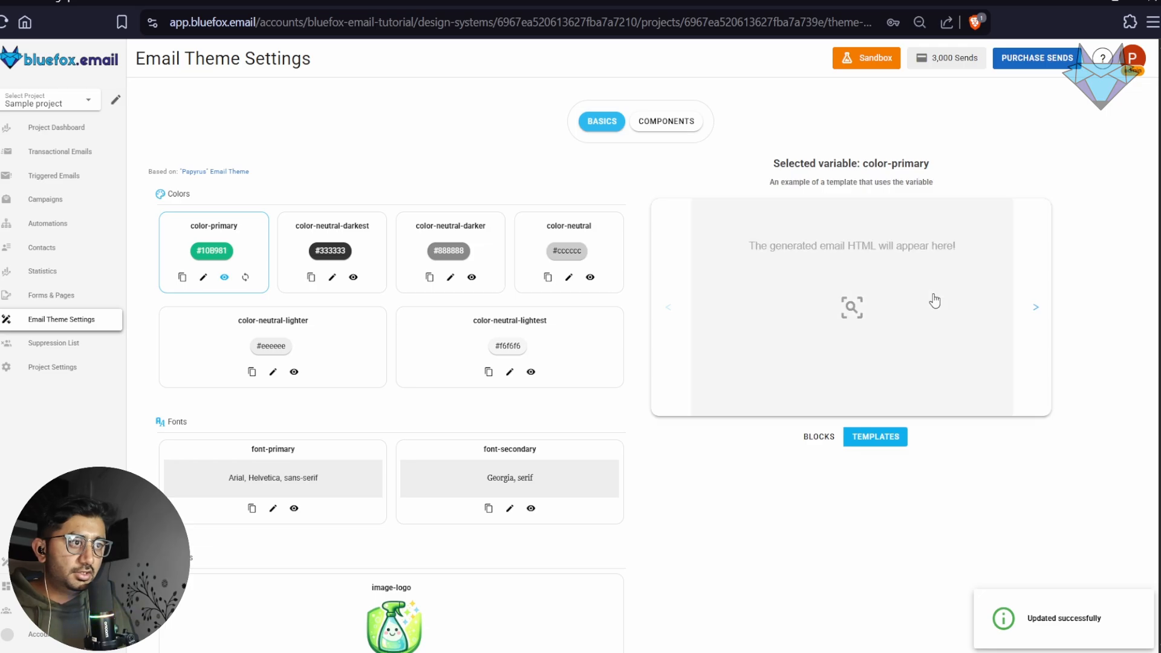
Preview the Invitation template again to check the Accept Invitation button's color, and close the preview
left_click(934, 297)
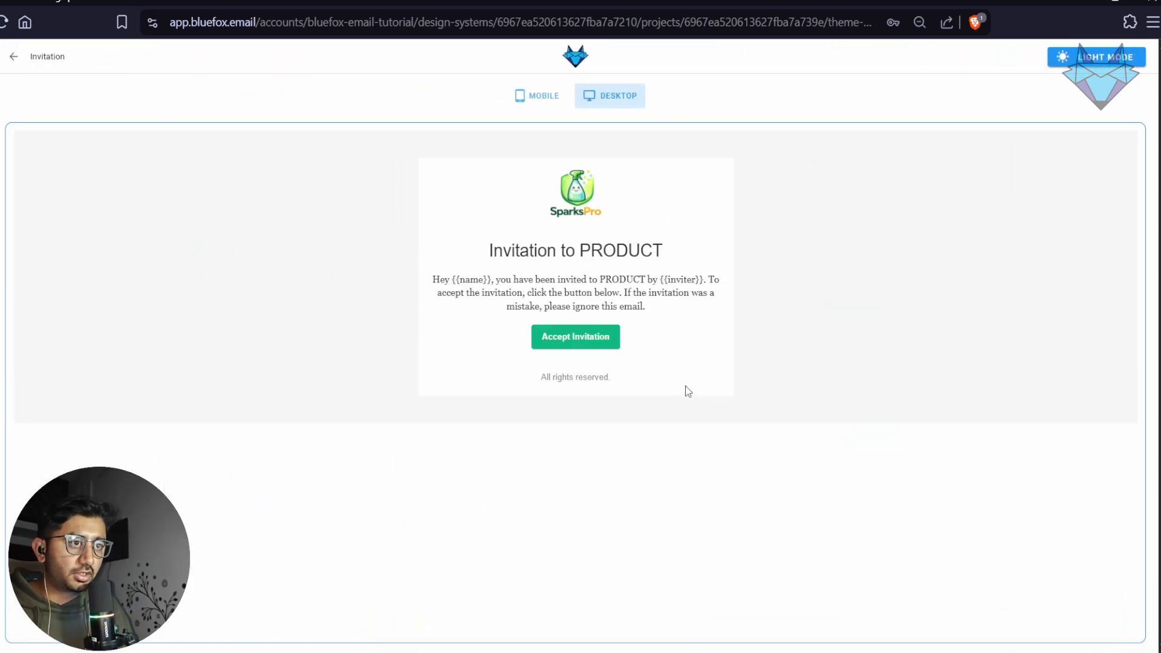
left_click_drag(684, 392, 517, 322)
left_click(670, 351)
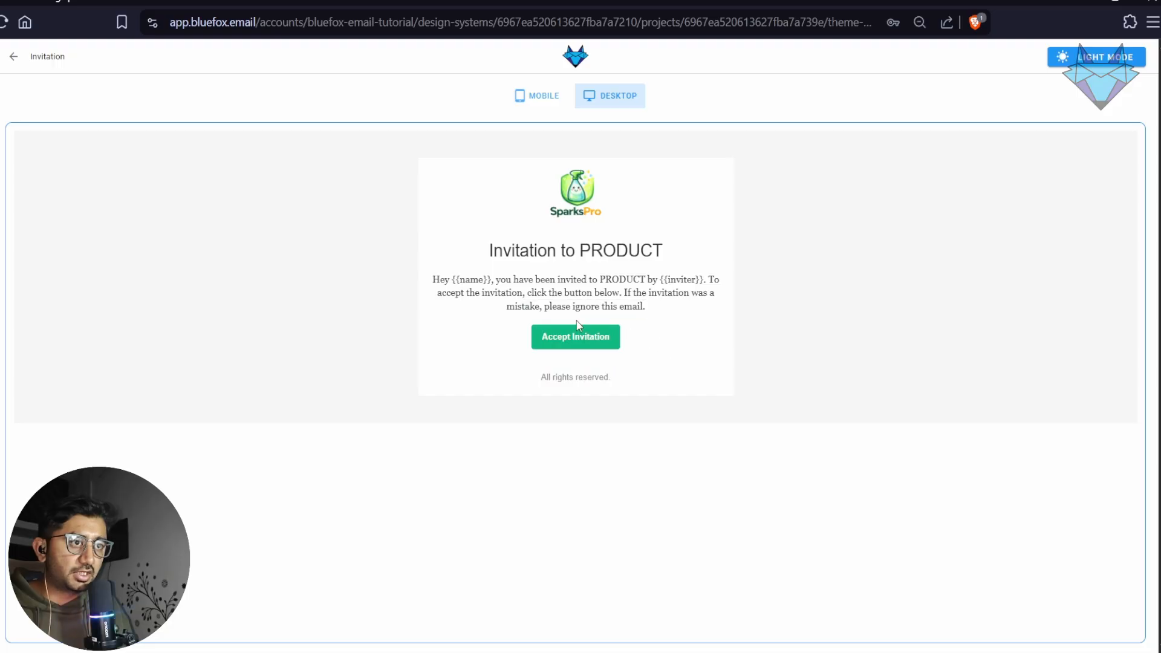
left_click(13, 56)
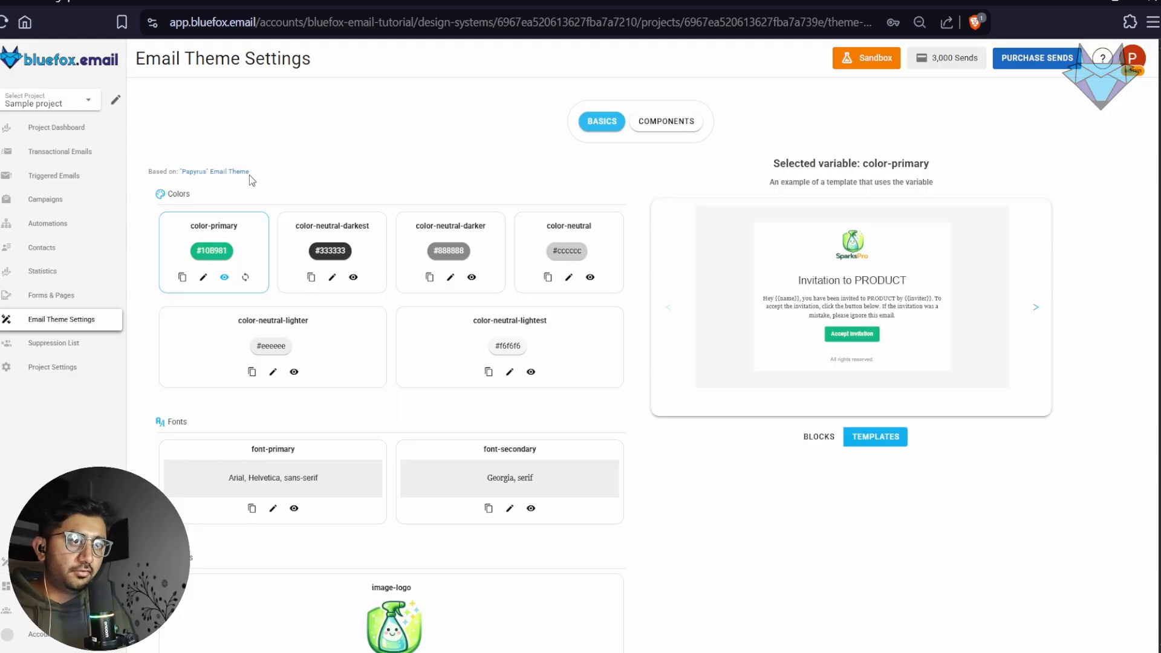
Look over the remaining theme variables and review the project dashboard's Setup Guide, especially the Email Theme and Verify Your Domain items
scroll(544, 273, "down", 5)
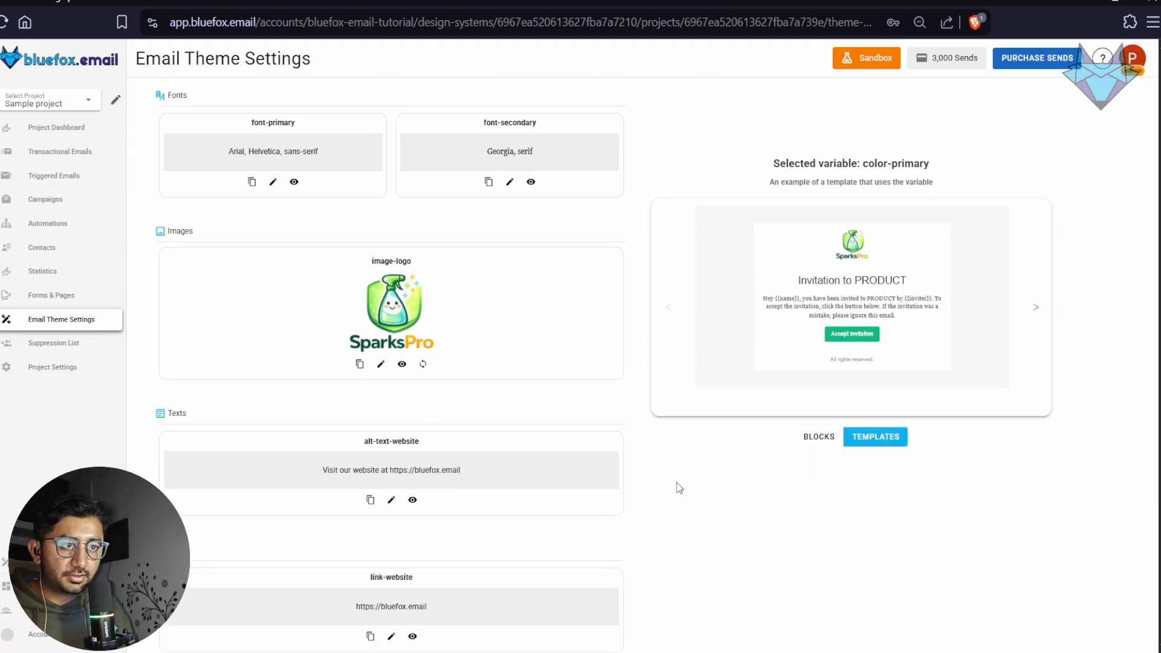
scroll(678, 488, "down", 1)
scroll(593, 393, "up", 6)
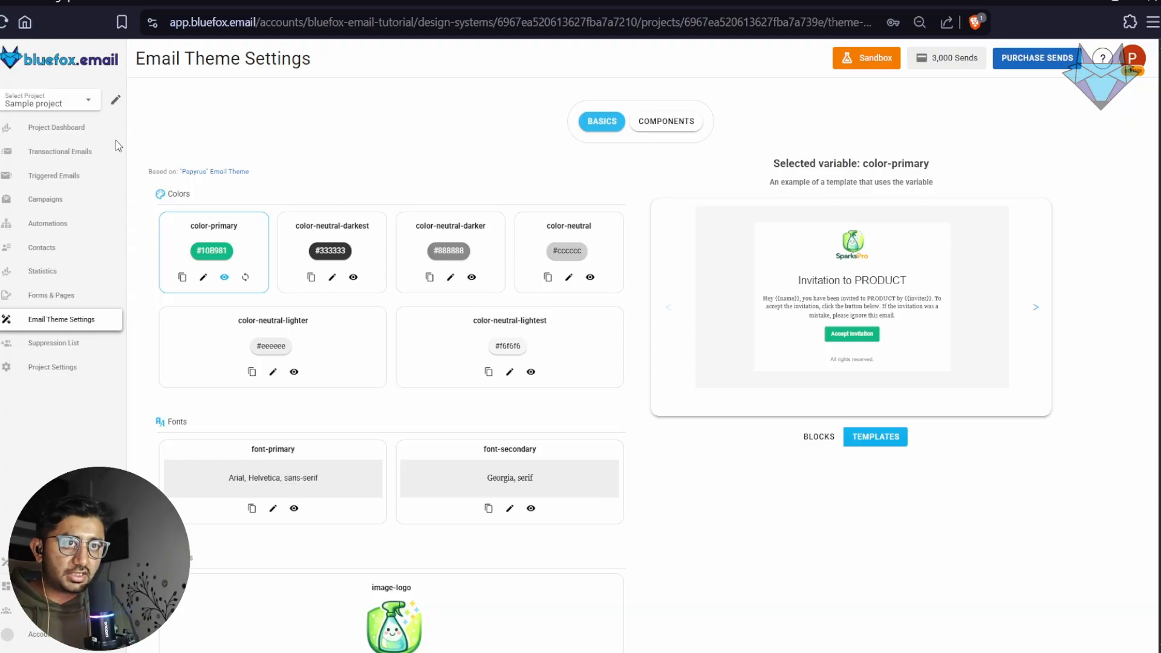
left_click(58, 130)
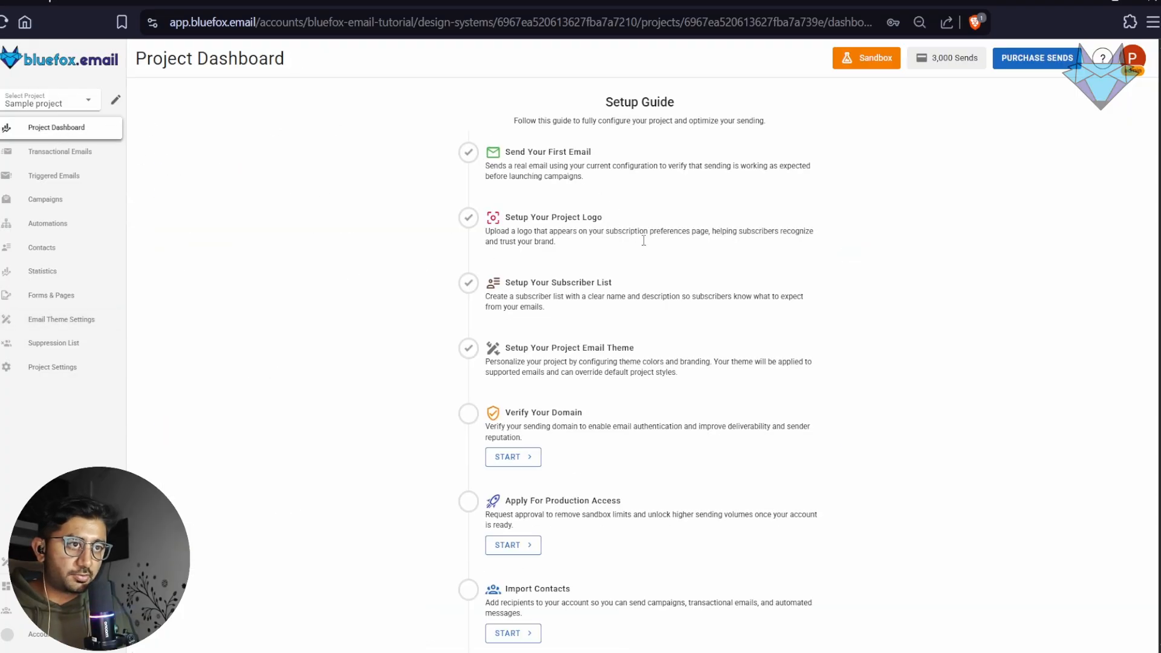
left_click_drag(678, 372, 484, 332)
left_click(663, 363)
scroll(688, 381, "down", 1)
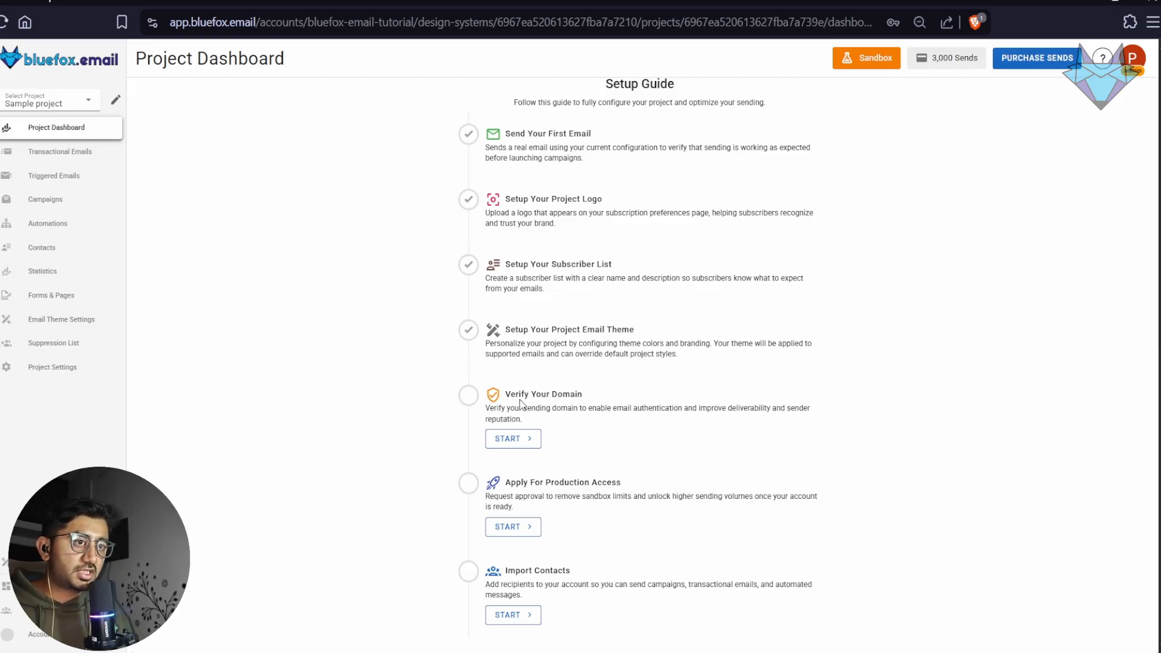
left_click_drag(507, 395, 556, 427)
left_click(560, 423)
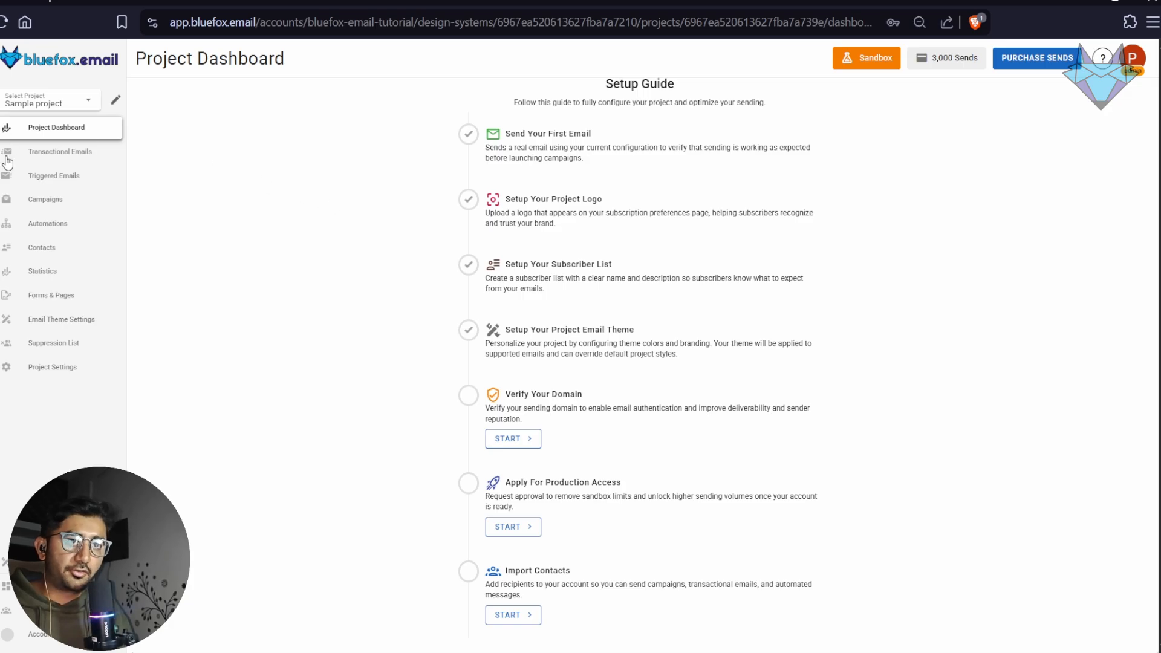
Switch to the newsletter test email in Gmail and examine the sender address in its header
mouse_move(7, 162)
left_click(36, 148)
scroll(733, 279, "up", 10)
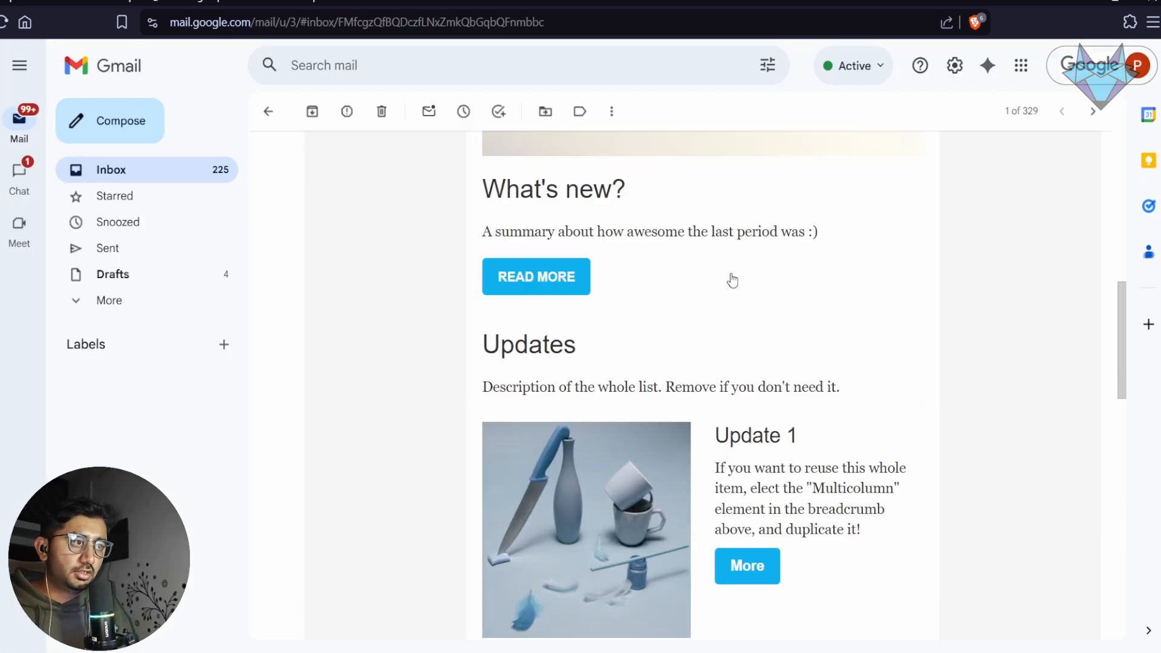
scroll(733, 279, "up", 5)
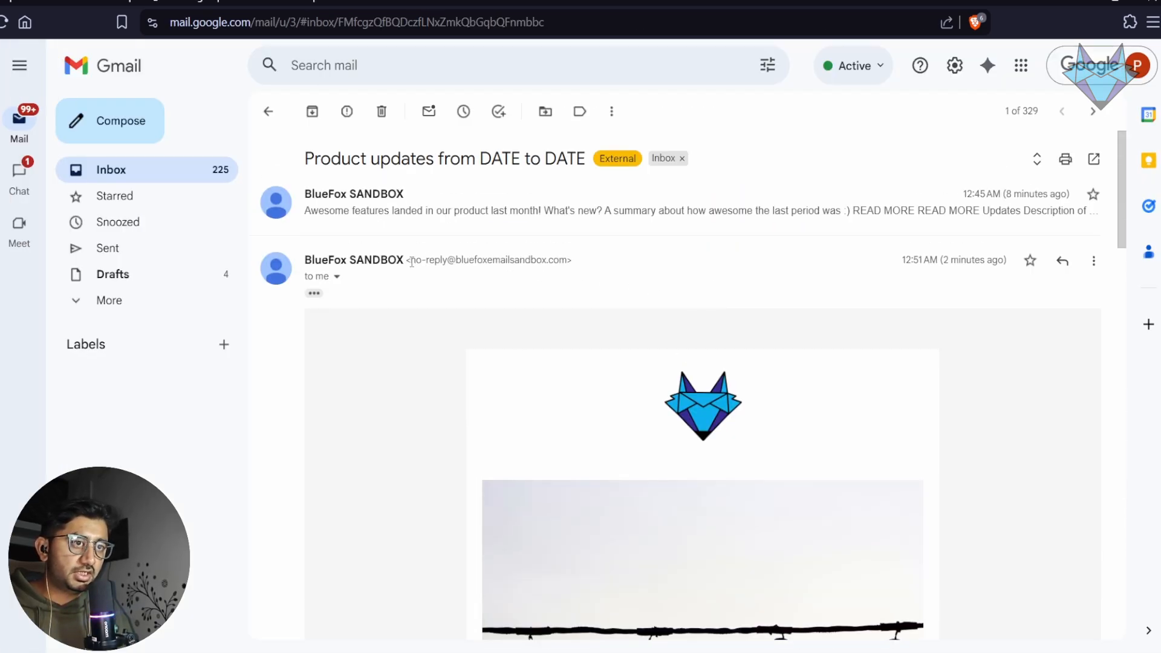
left_click_drag(415, 262, 573, 260)
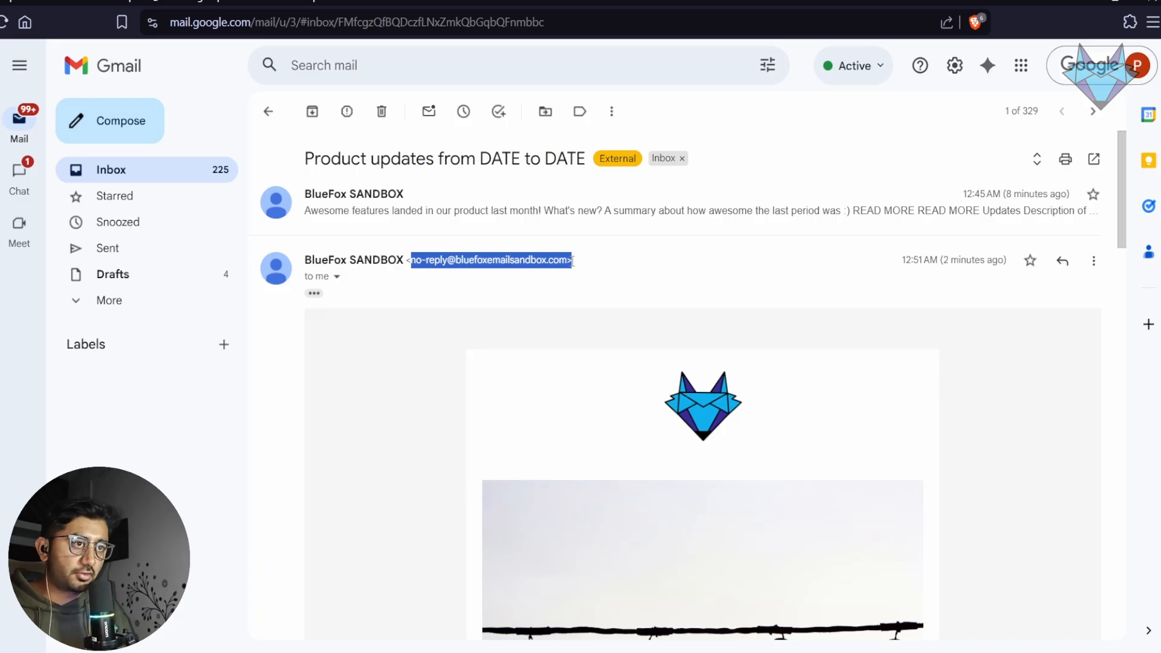
left_click(544, 266)
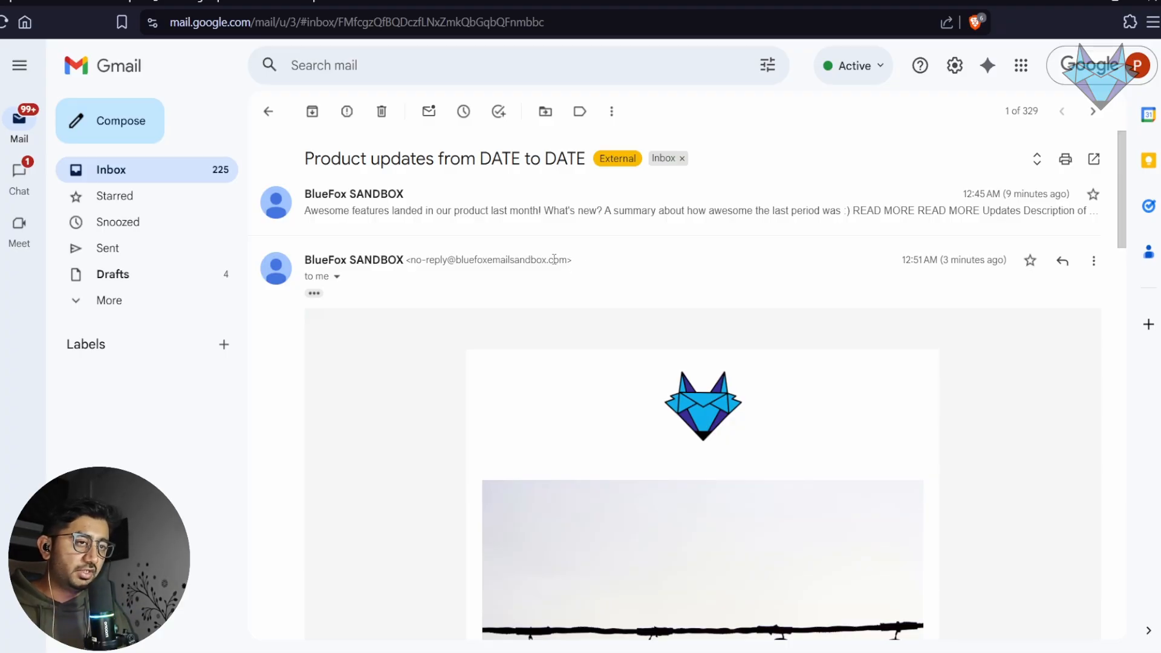
left_click_drag(567, 260, 410, 260)
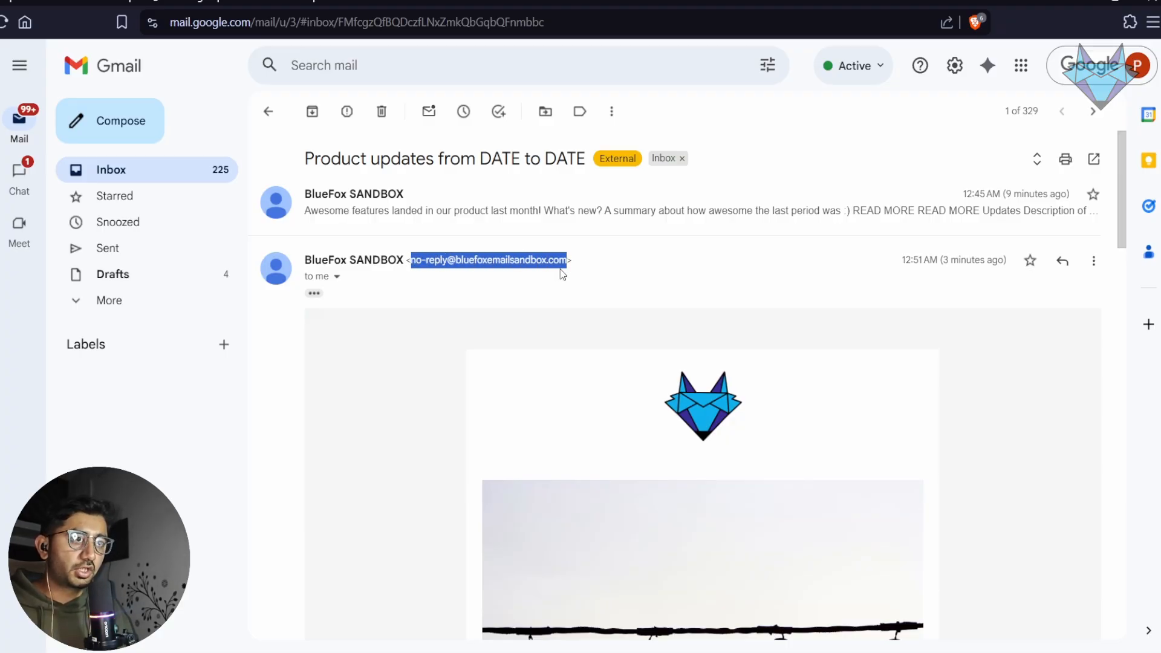
left_click(628, 283)
Return to the BlueFox dashboard, start the Verify Your Domain task, and add the domain sparksprocleaning.com with region us-east-1
mouse_move(12, 152)
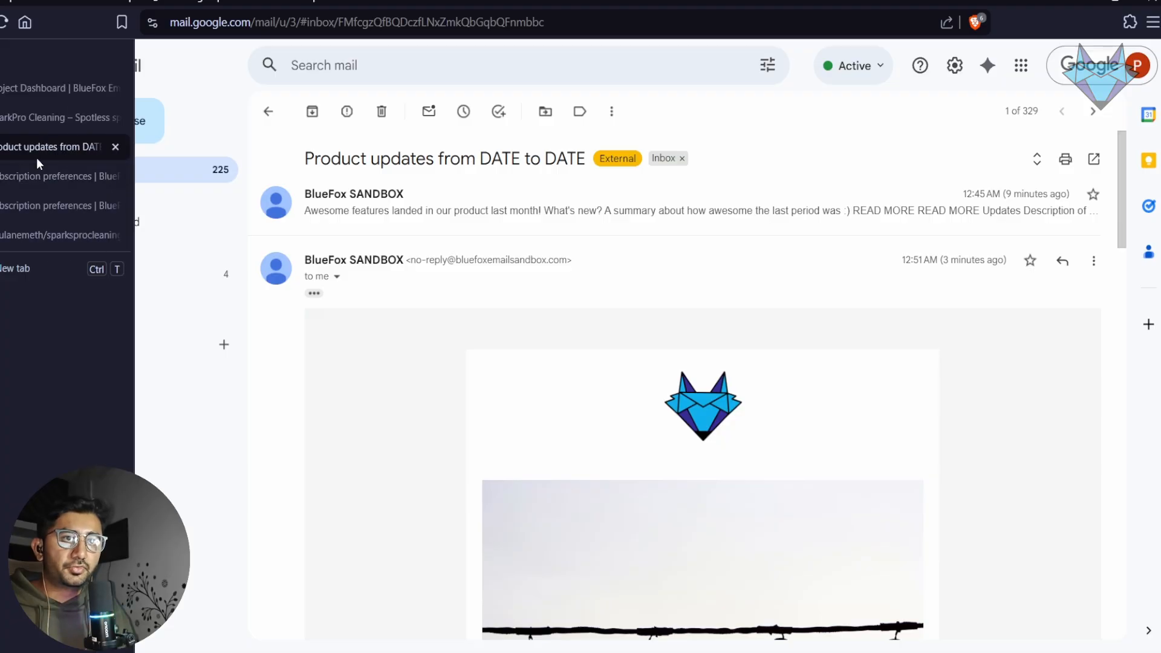
left_click(32, 92)
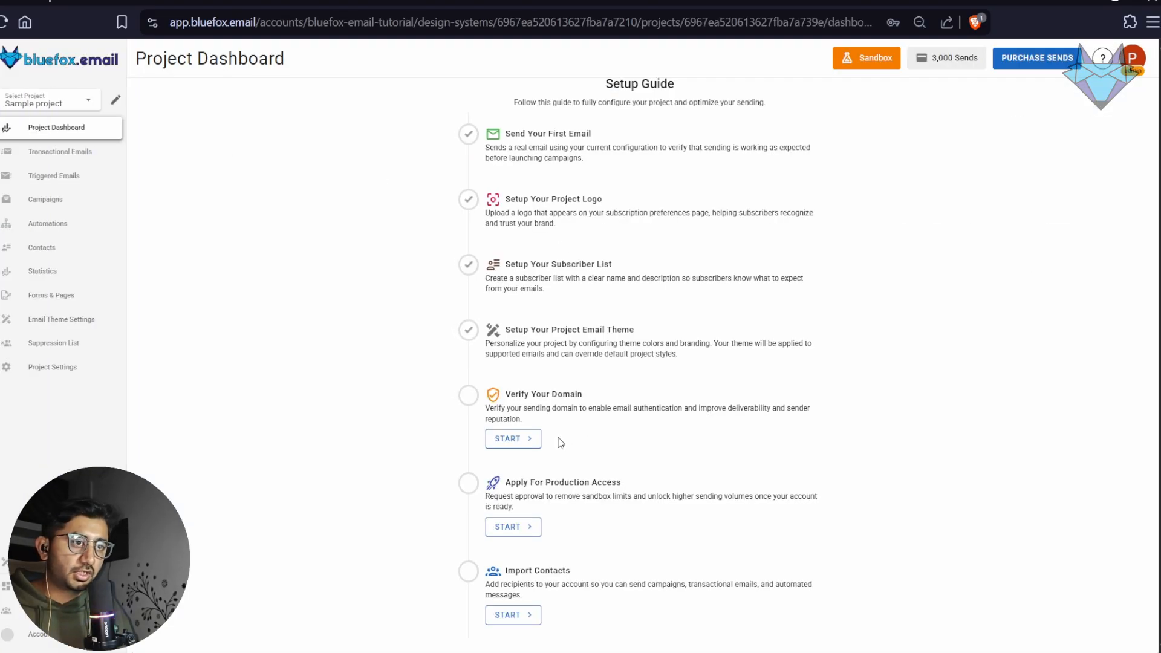
left_click(530, 439)
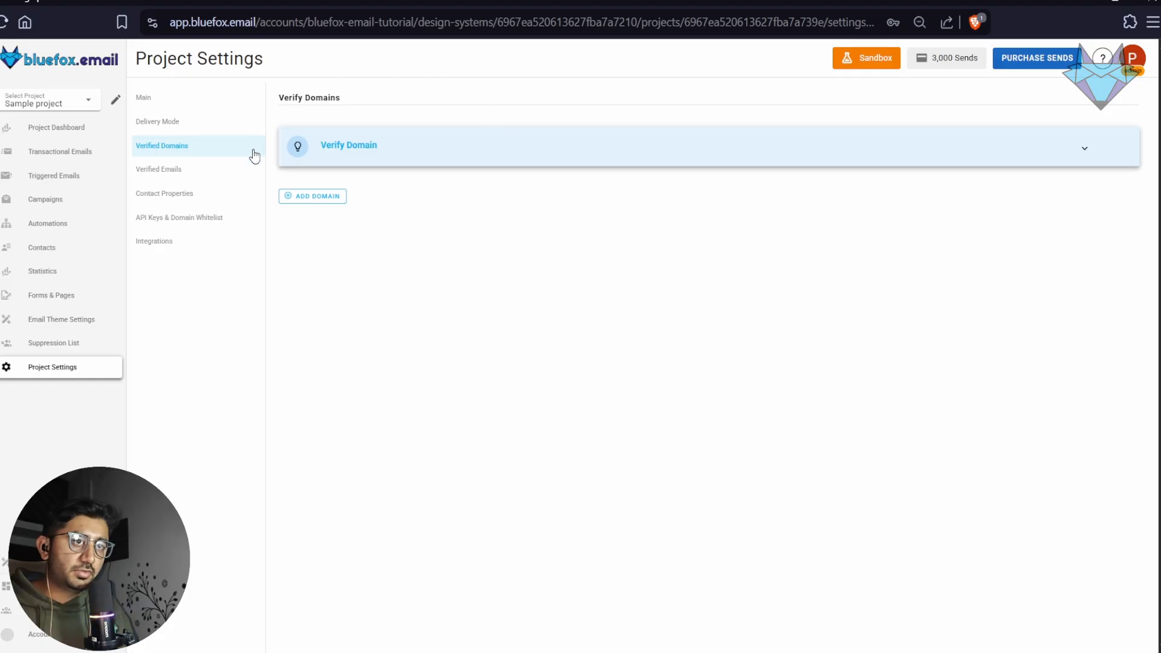
left_click(340, 203)
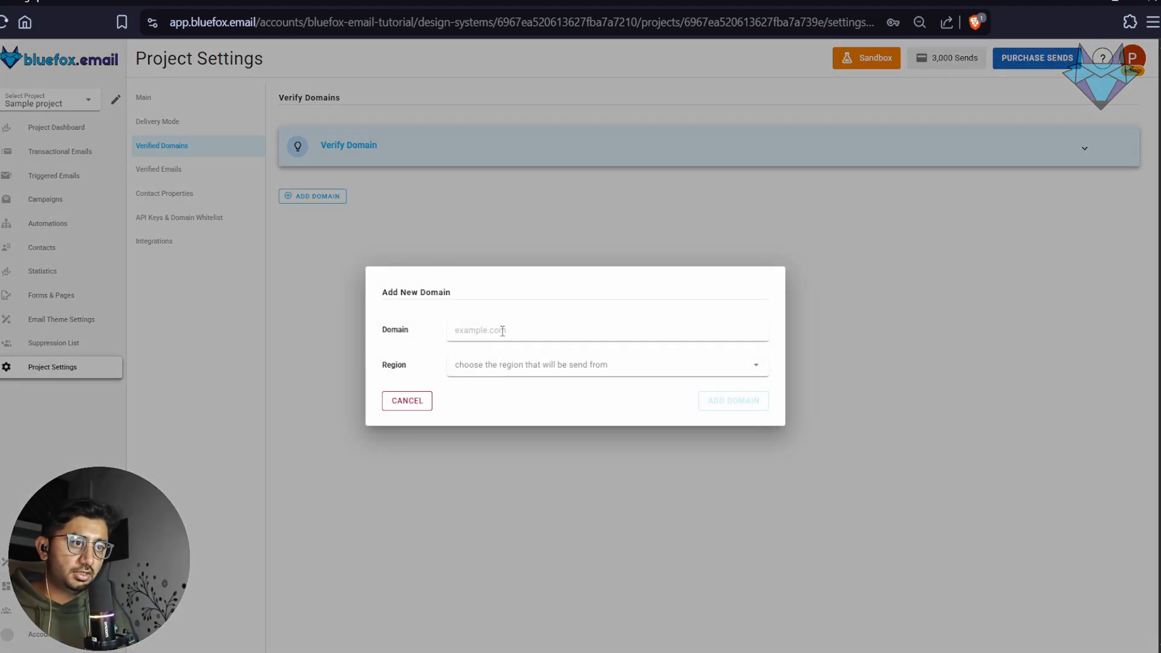
type("sparksprocleaning.com")
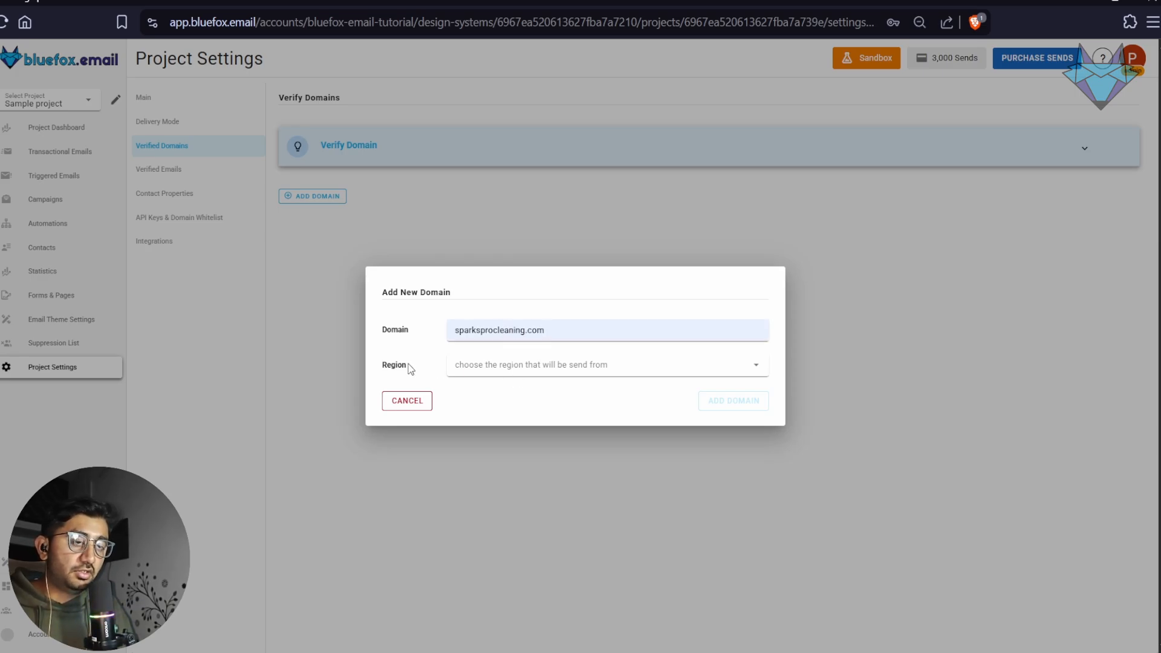
left_click(502, 374)
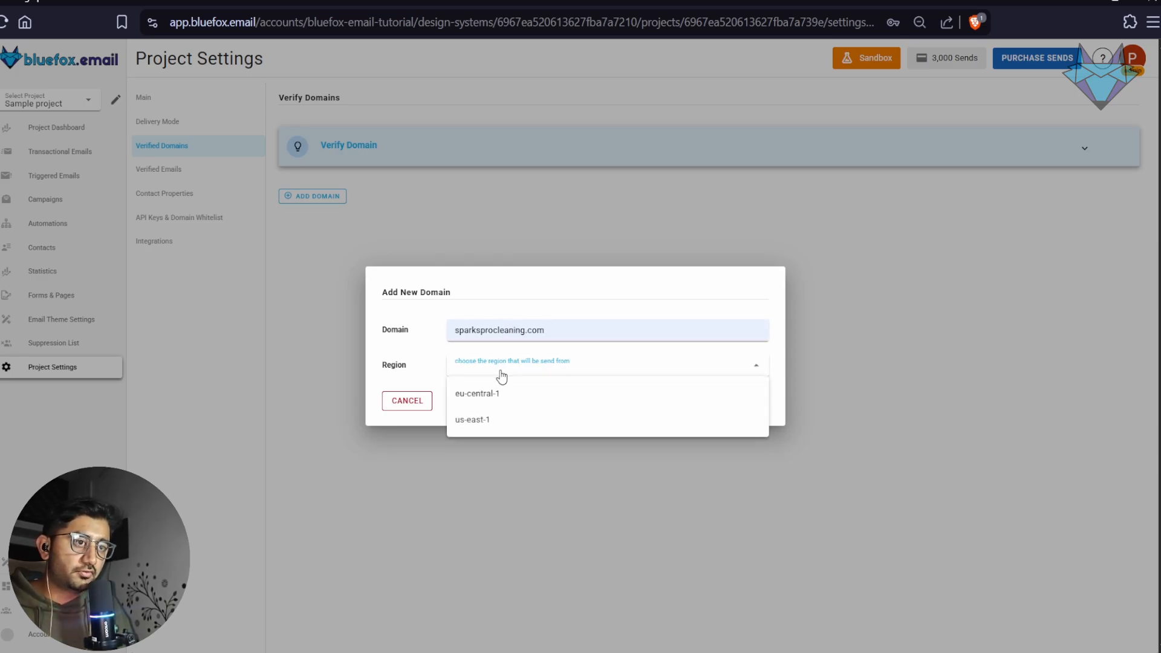
left_click(485, 427)
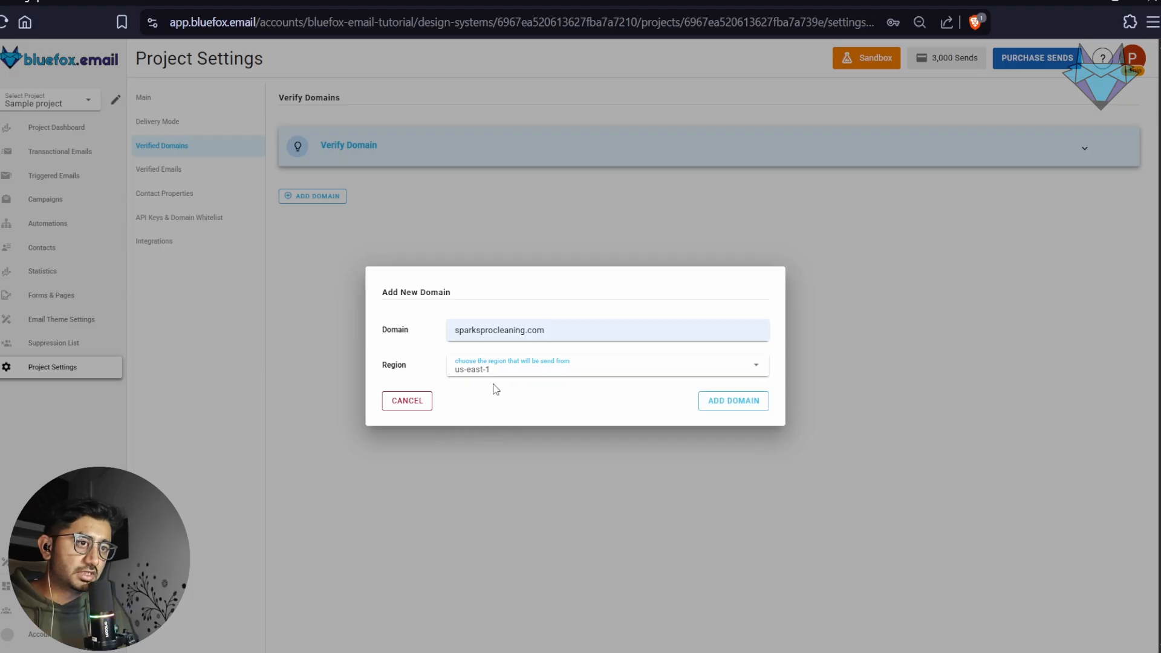
left_click(752, 403)
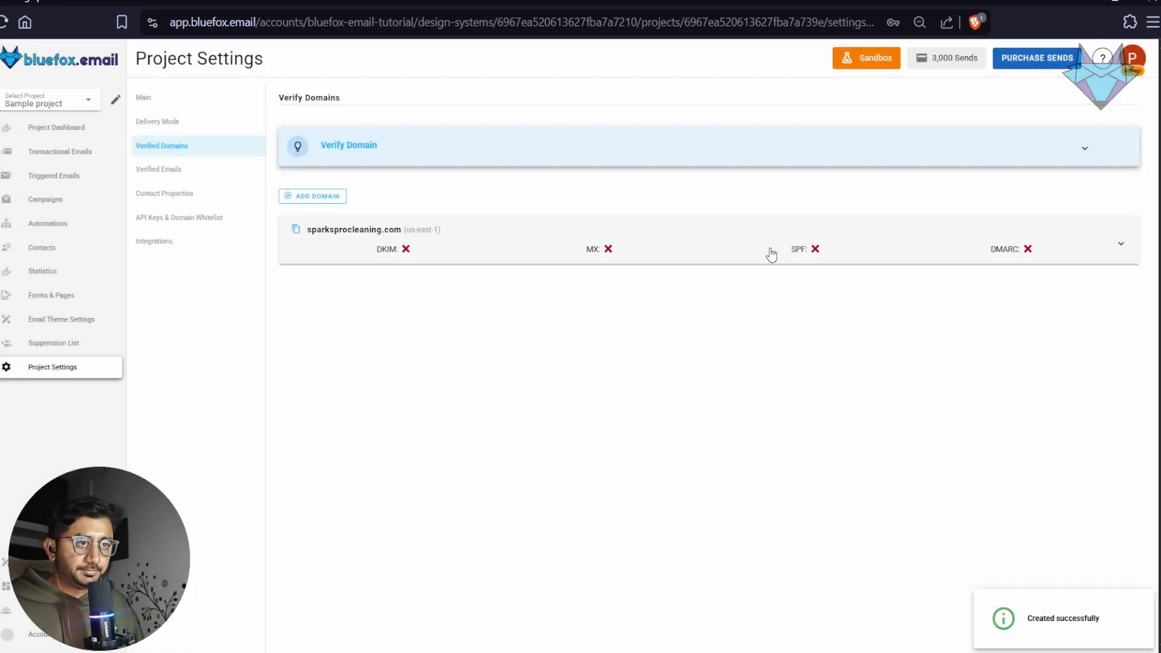
Review the DKIM, MX, SPF and DMARC records of sparksprocleaning.com, recheck its DNS, and collapse the record details
left_click(1120, 247)
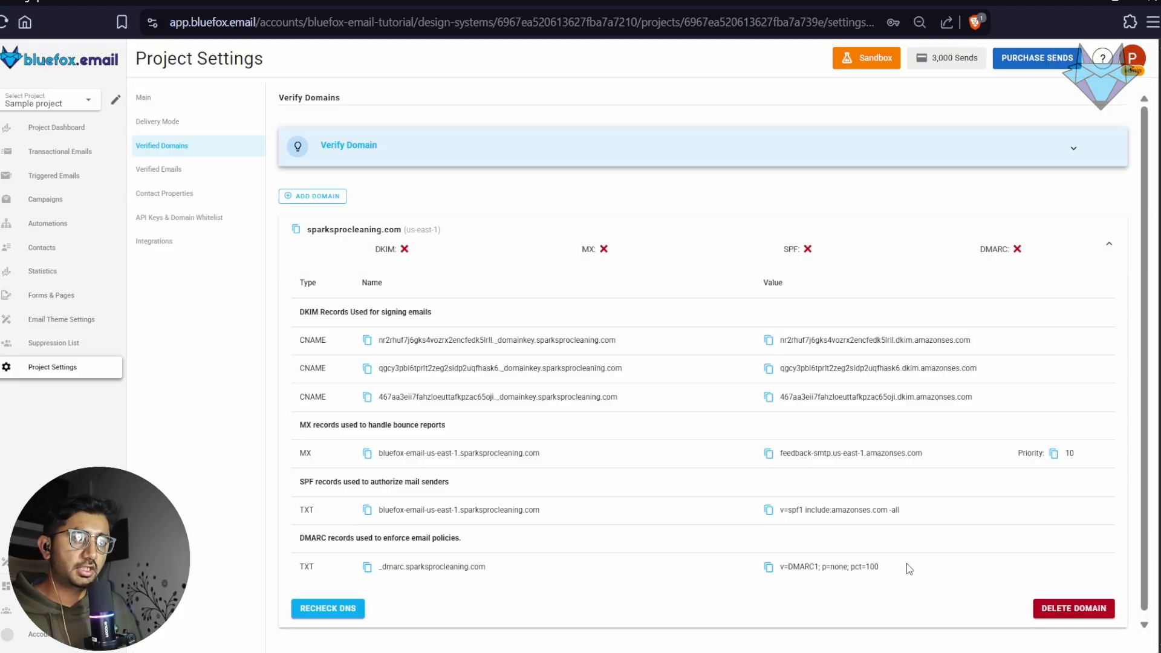
left_click_drag(918, 576, 258, 315)
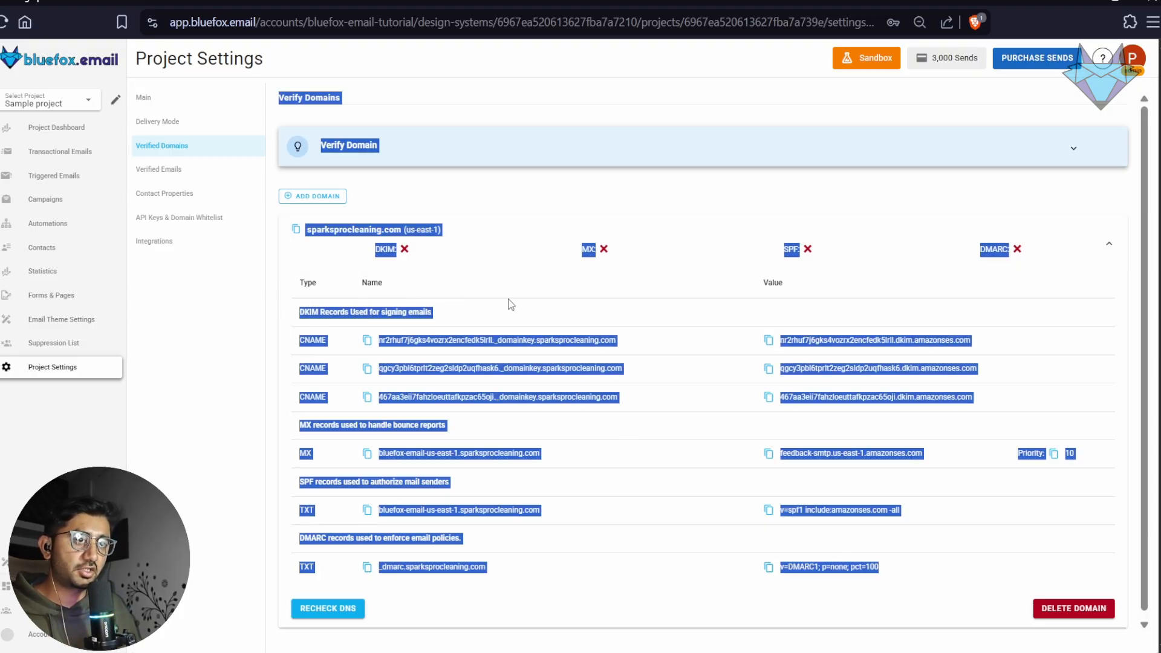
left_click(512, 280)
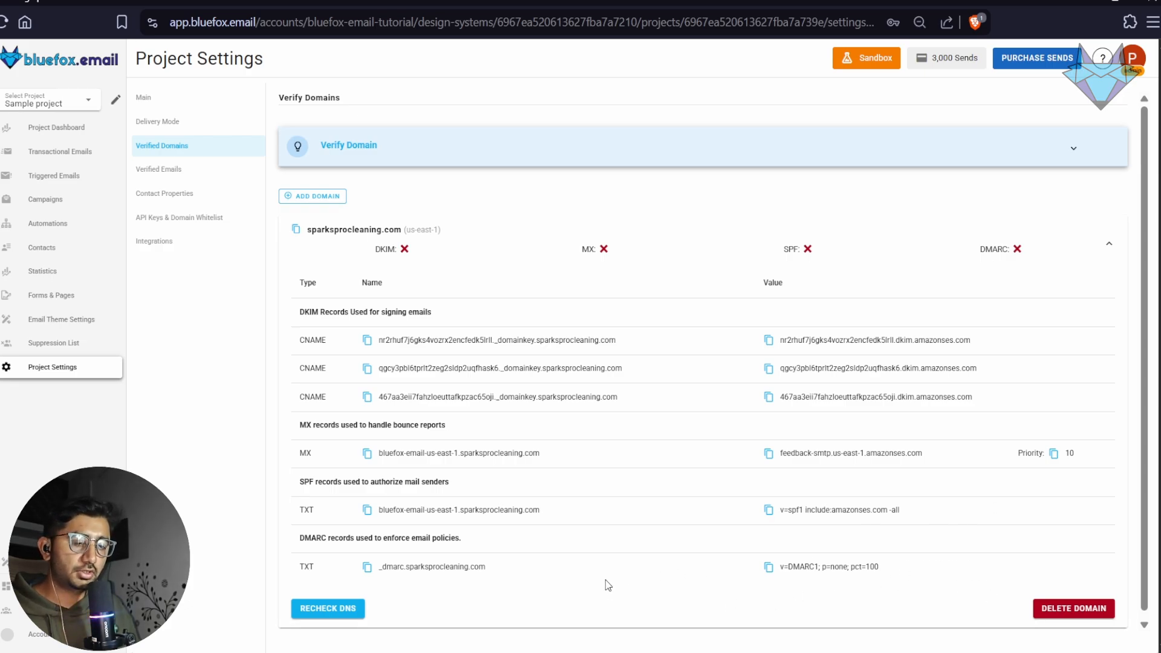
left_click(343, 608)
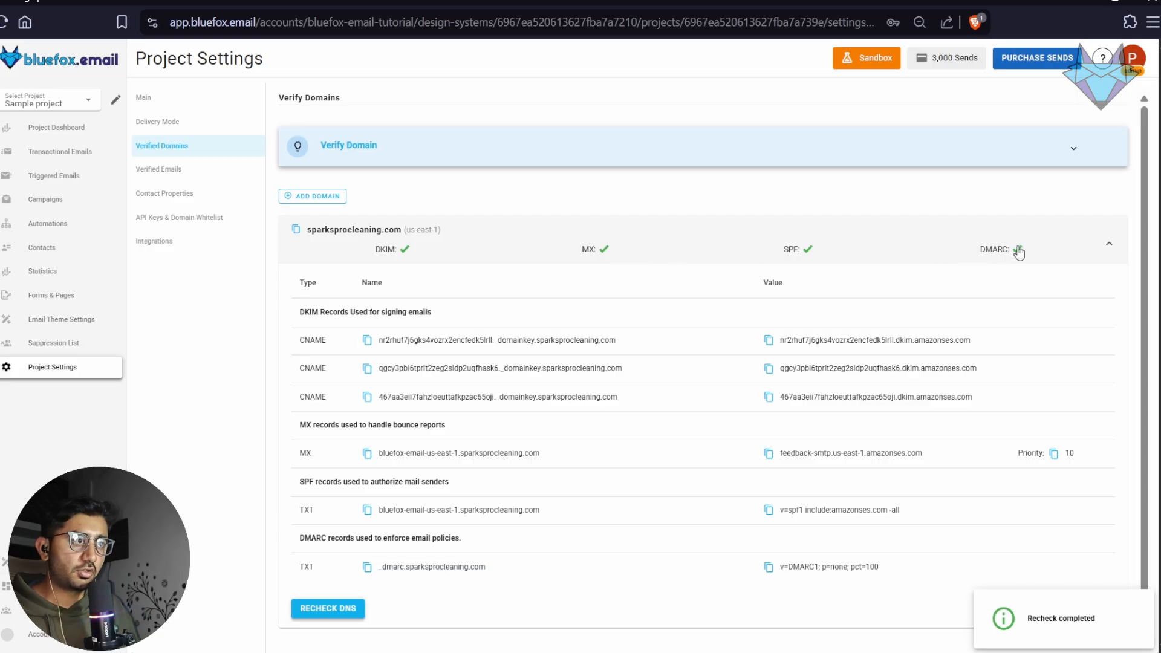
left_click(1111, 248)
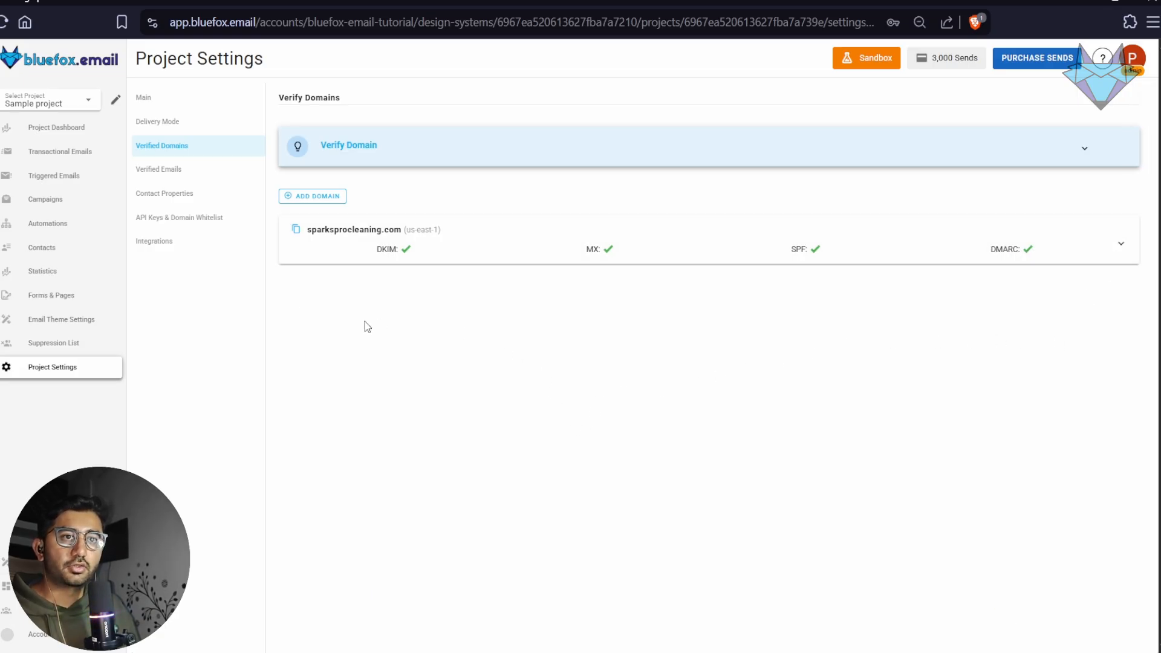
Review the Setup Guide's Apply For Production Access item and the sandbox limitations in the project's delivery mode settings
left_click(93, 140)
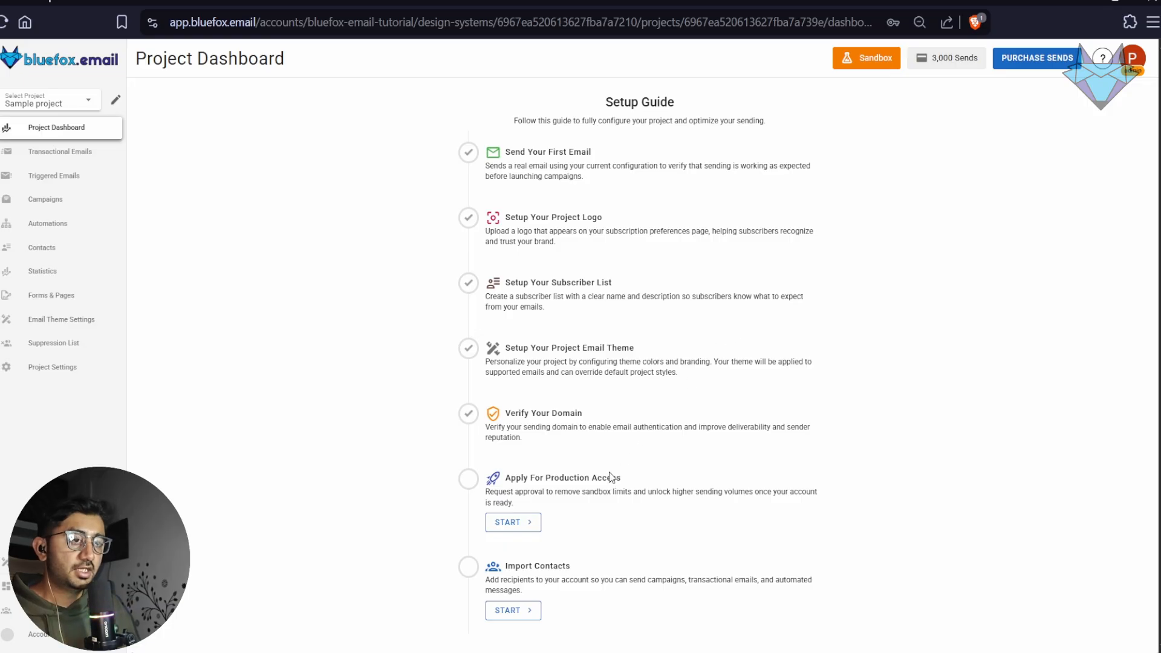
left_click_drag(518, 478, 567, 510)
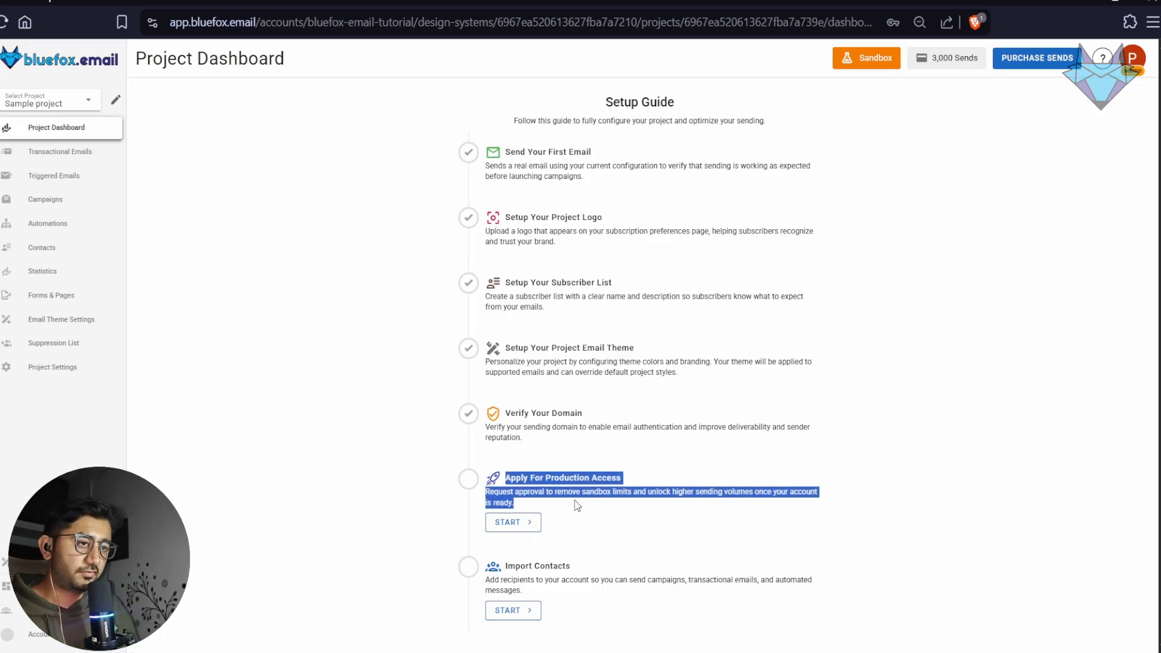
left_click(588, 517)
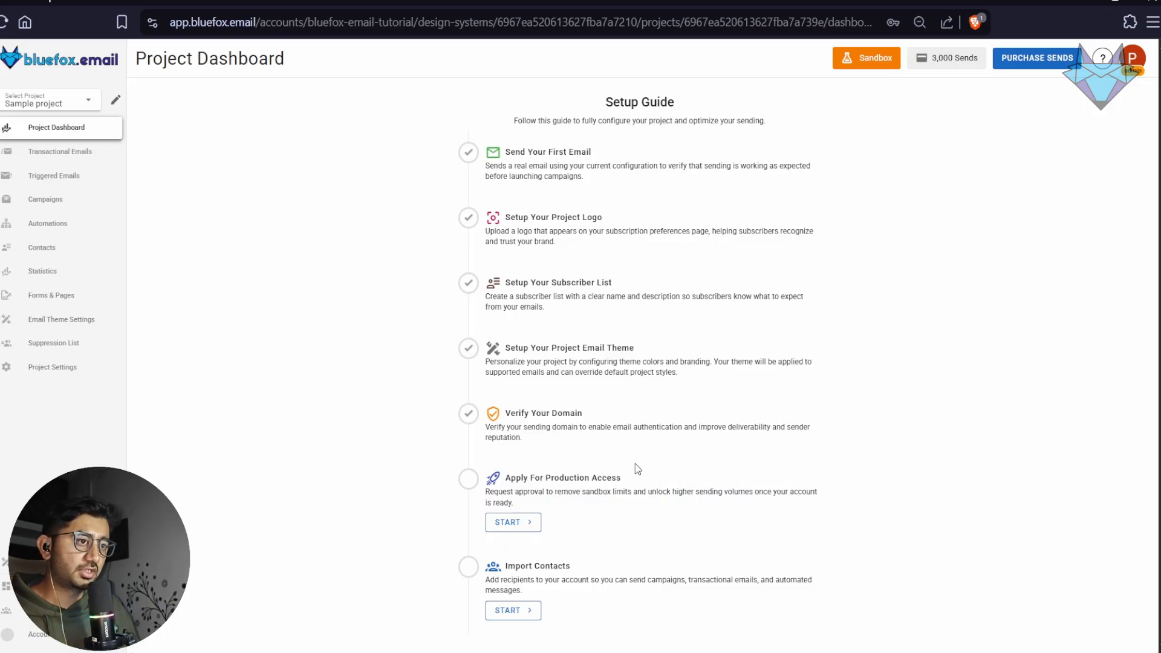
left_click(870, 65)
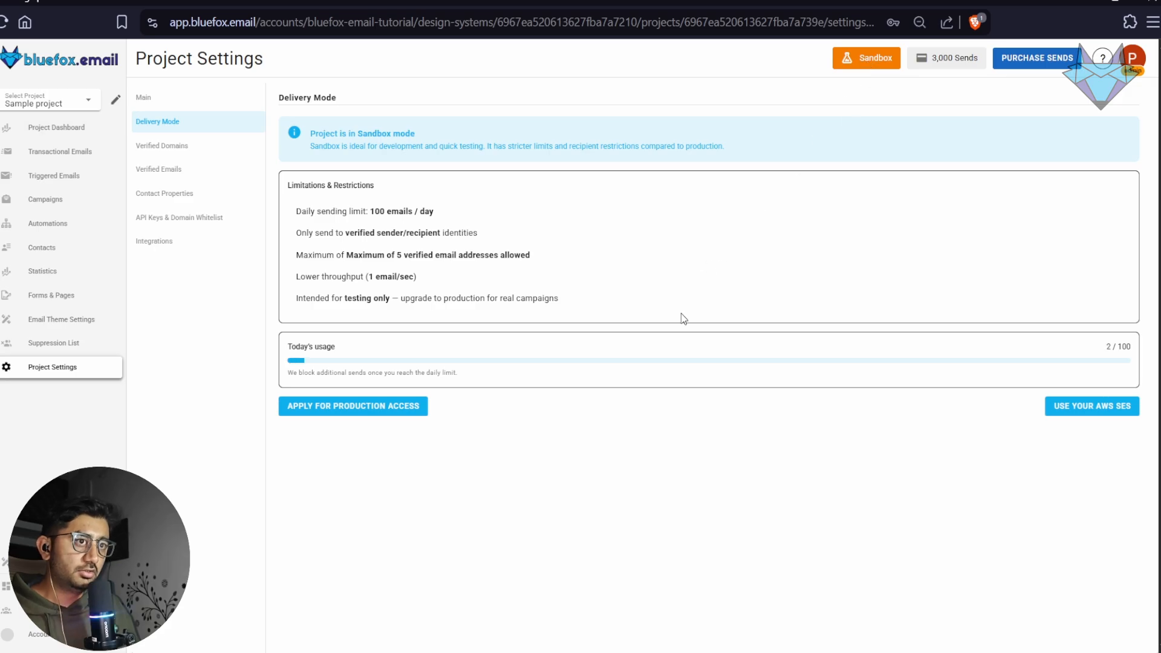
left_click_drag(681, 313, 283, 182)
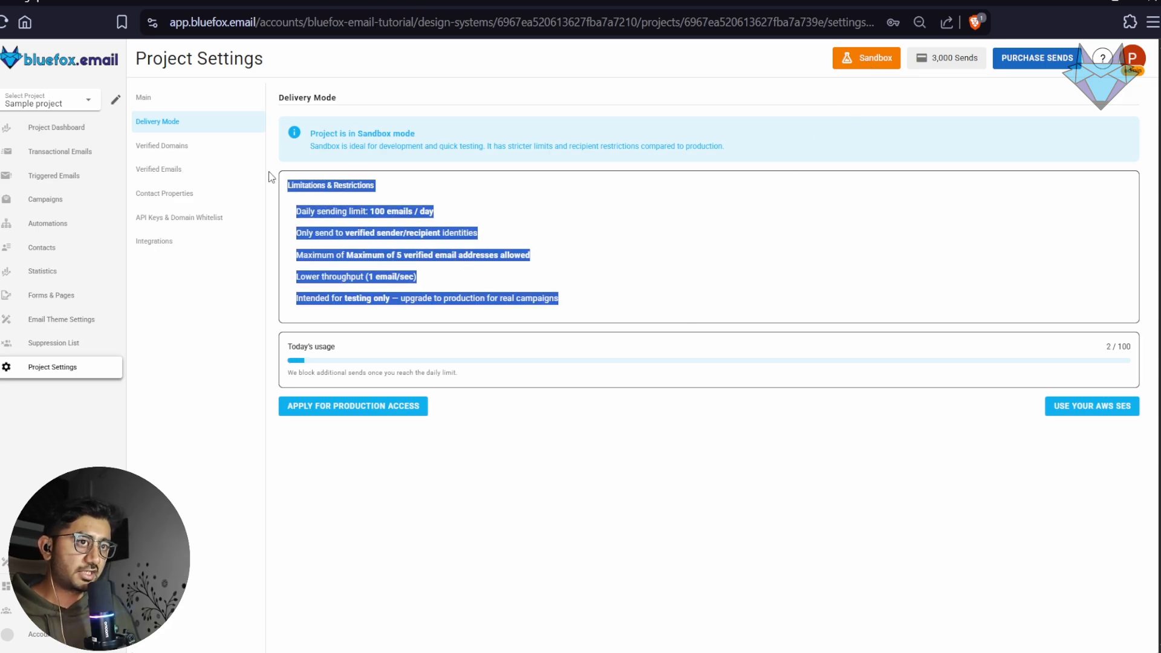
left_click(561, 252)
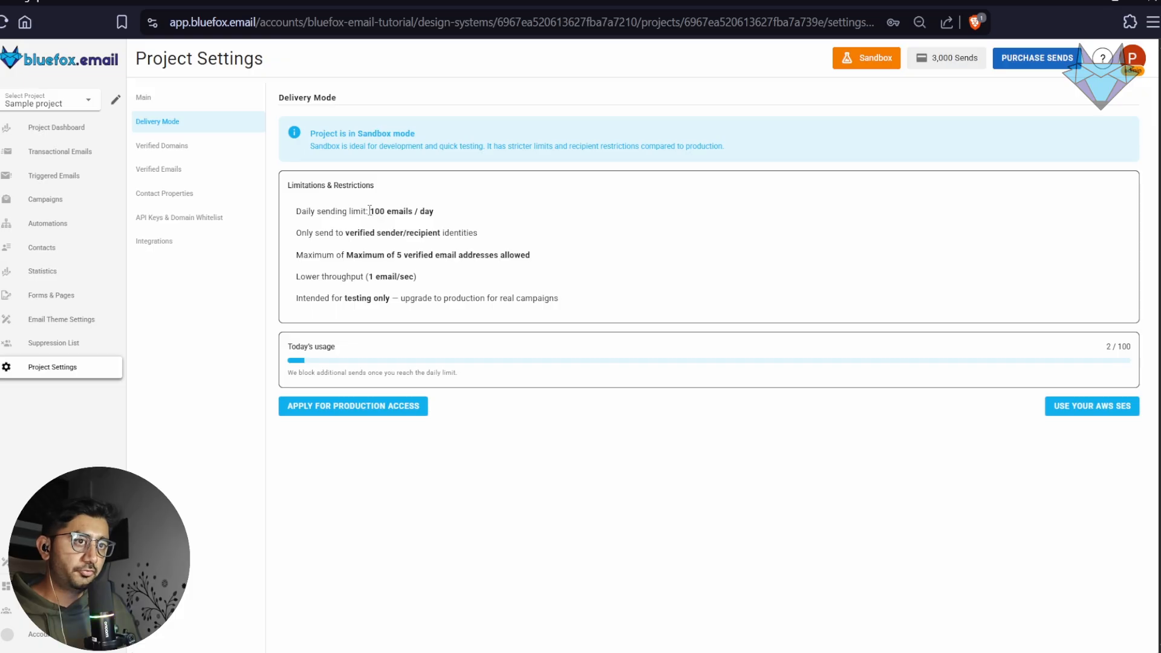
left_click_drag(370, 209, 444, 216)
left_click_drag(379, 255, 574, 267)
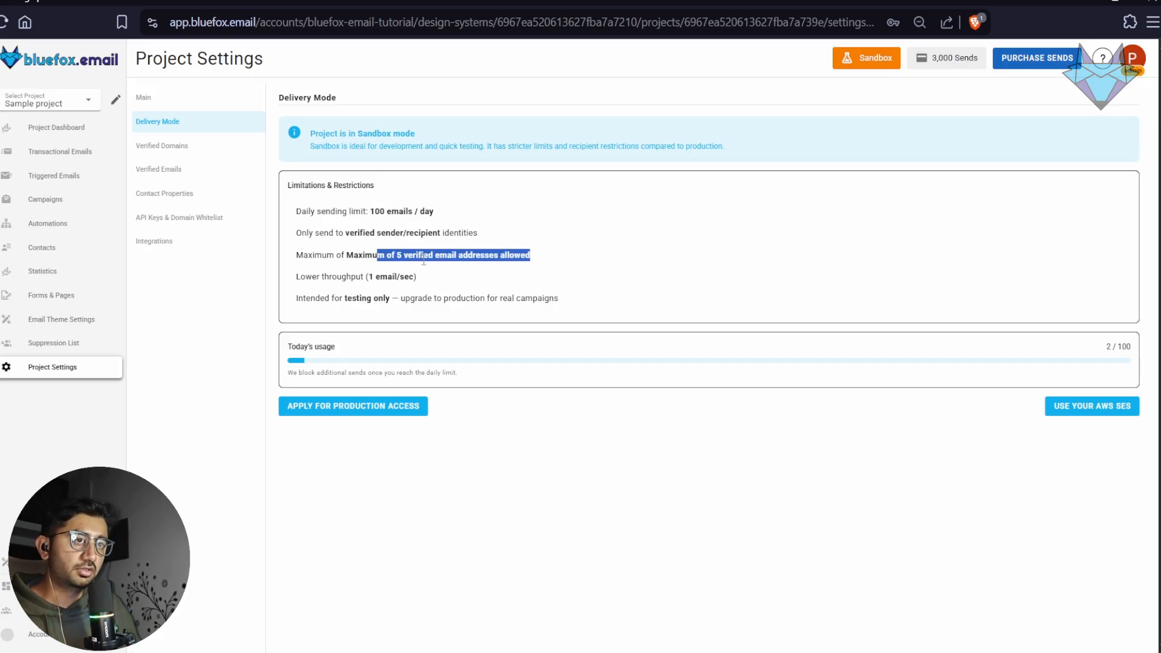
left_click(559, 265)
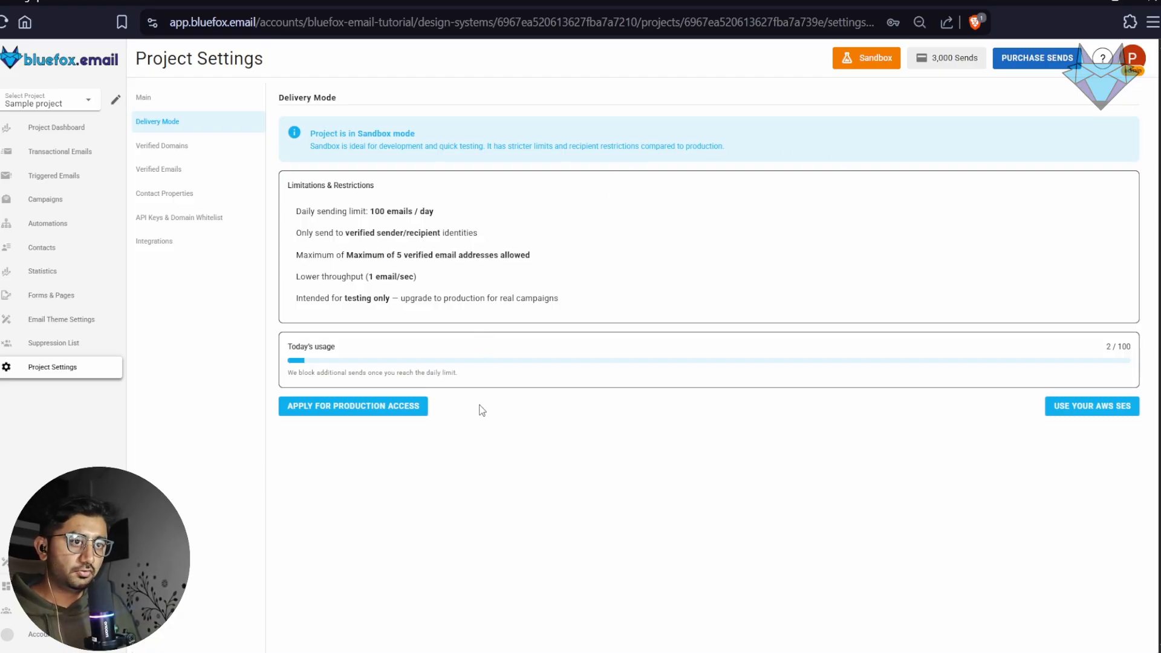
Open the production access application and look over its prerequisites and all four questions
left_click(391, 409)
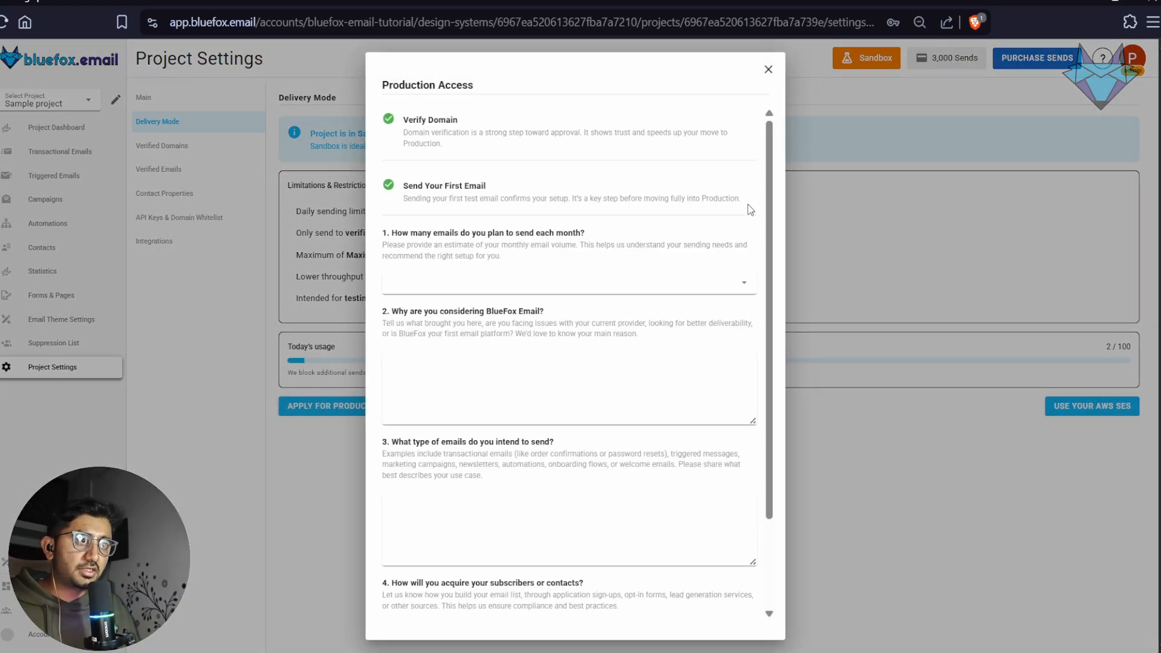
left_click_drag(750, 210, 401, 118)
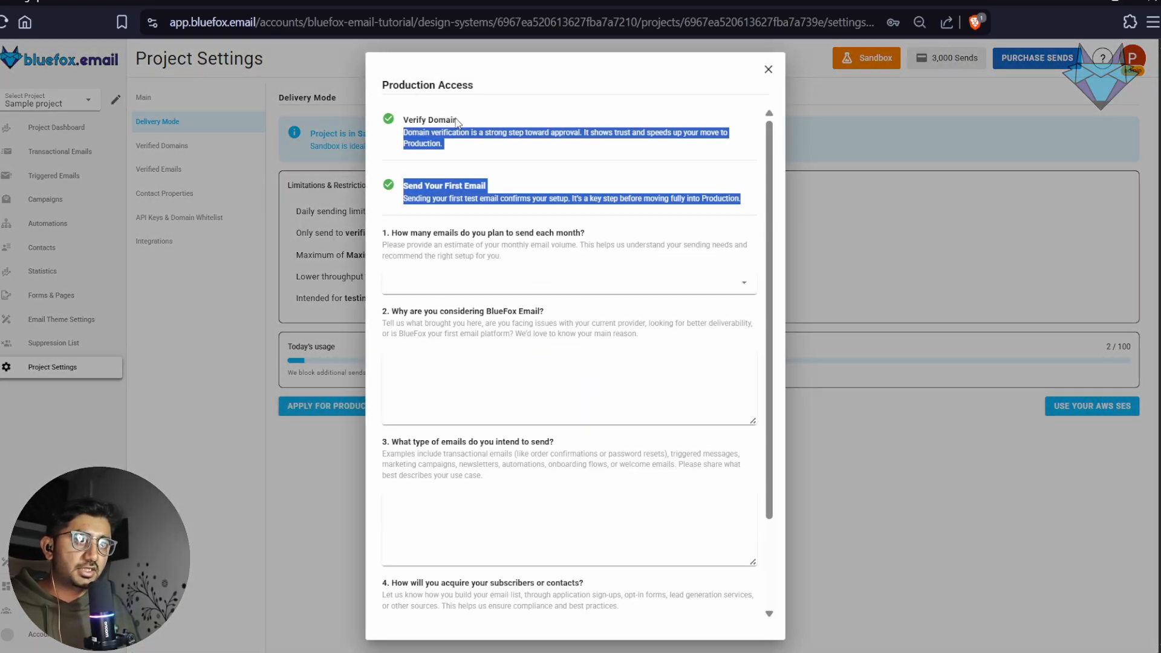
left_click(750, 206)
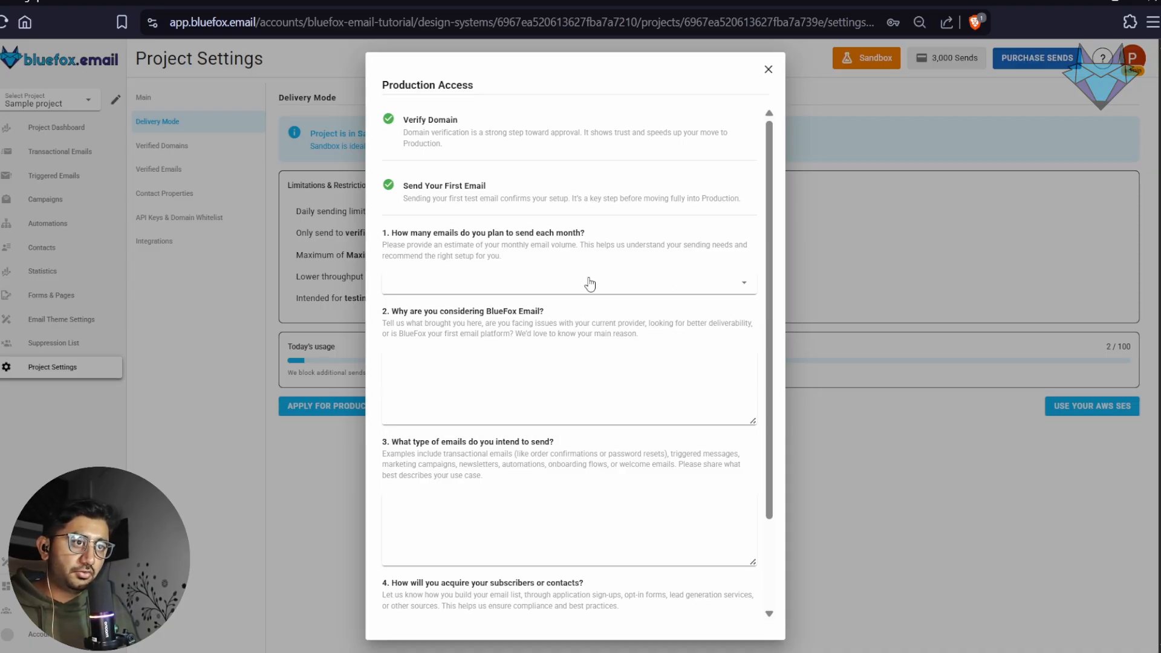
scroll(566, 229, "down", 2)
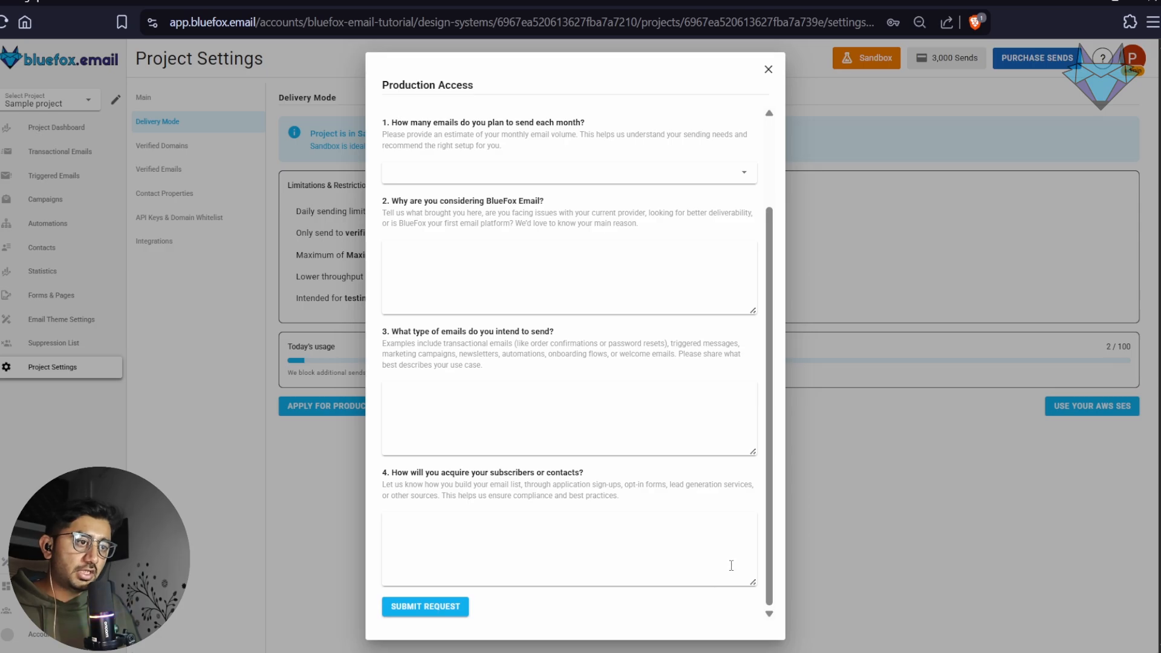
scroll(731, 565, "up", 2)
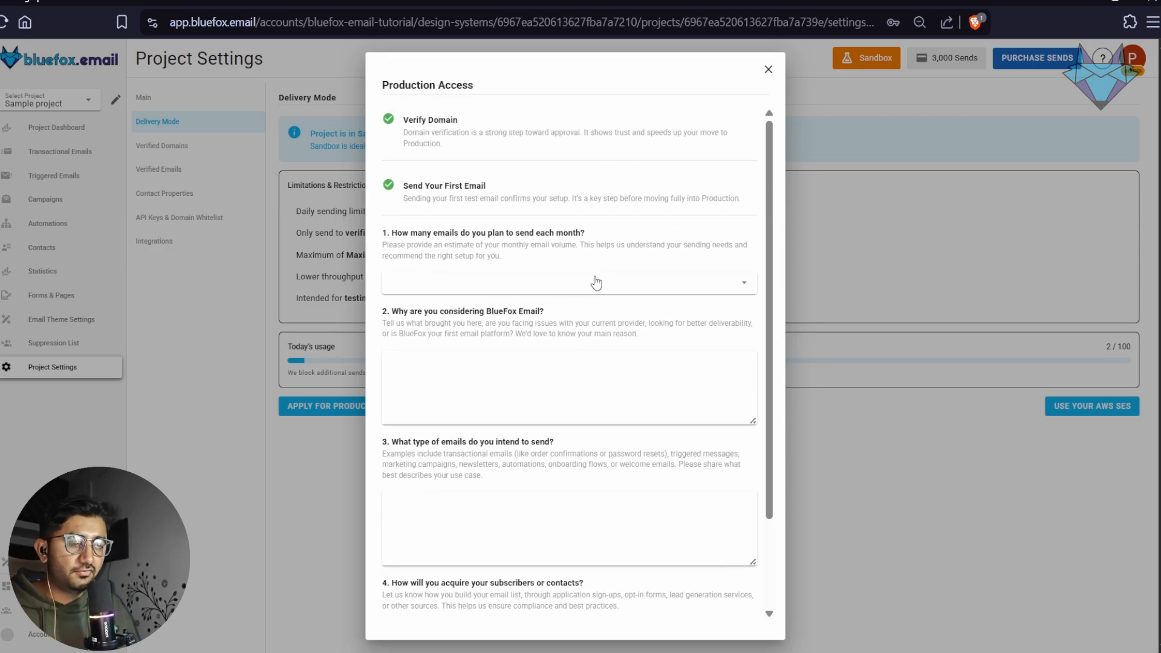
scroll(587, 247, "down", 2)
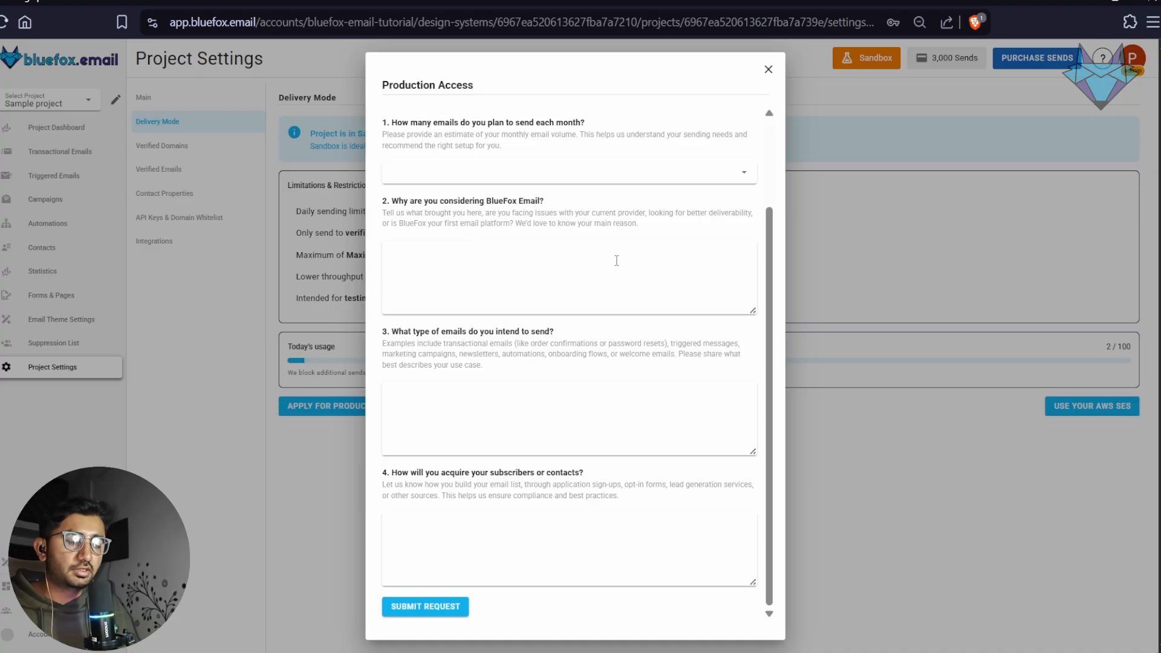
scroll(615, 266, "up", 2)
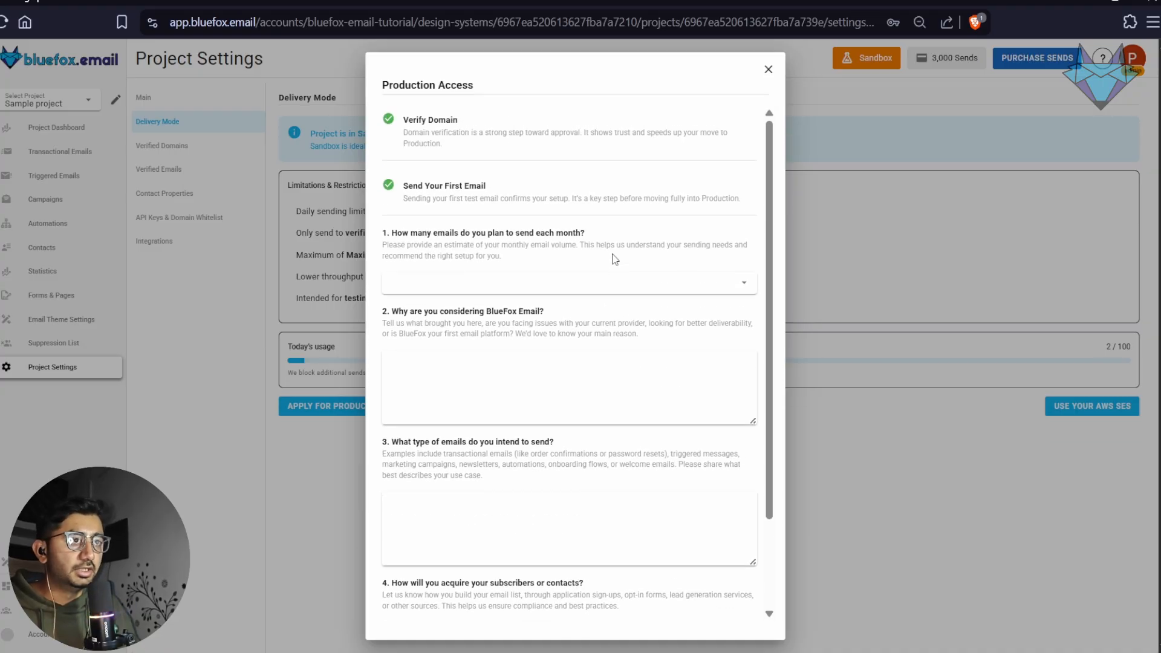
Answer the question on planned monthly email volume with 5,000 - 10,000 emails/mo
left_click_drag(545, 260, 385, 233)
left_click(390, 233)
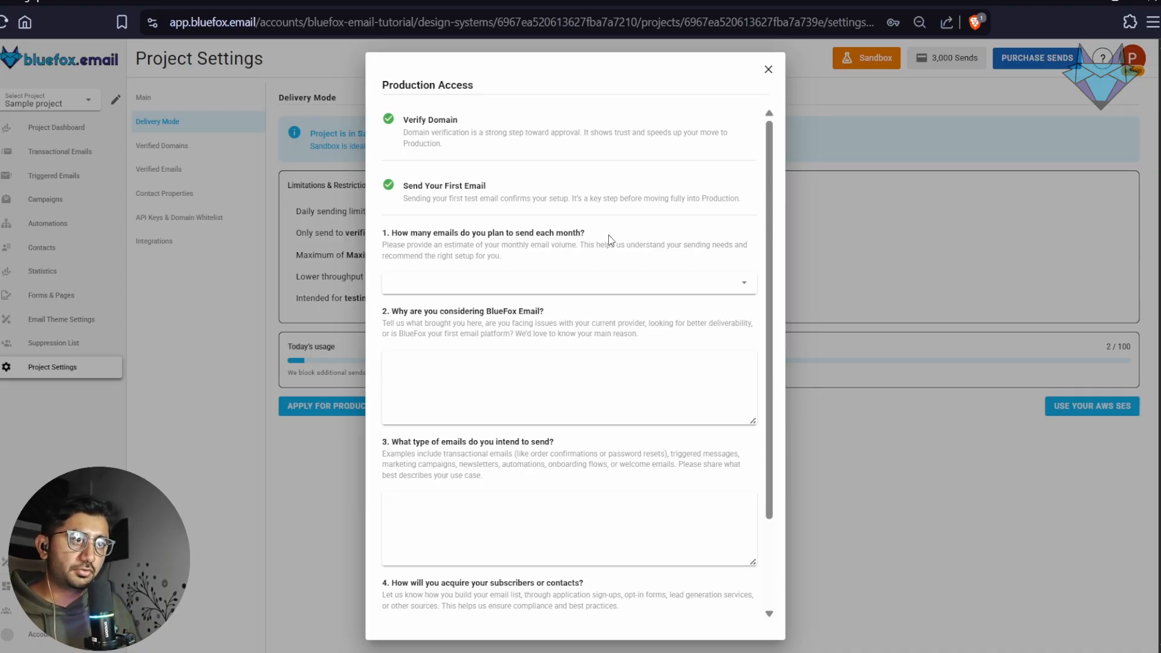
left_click(565, 285)
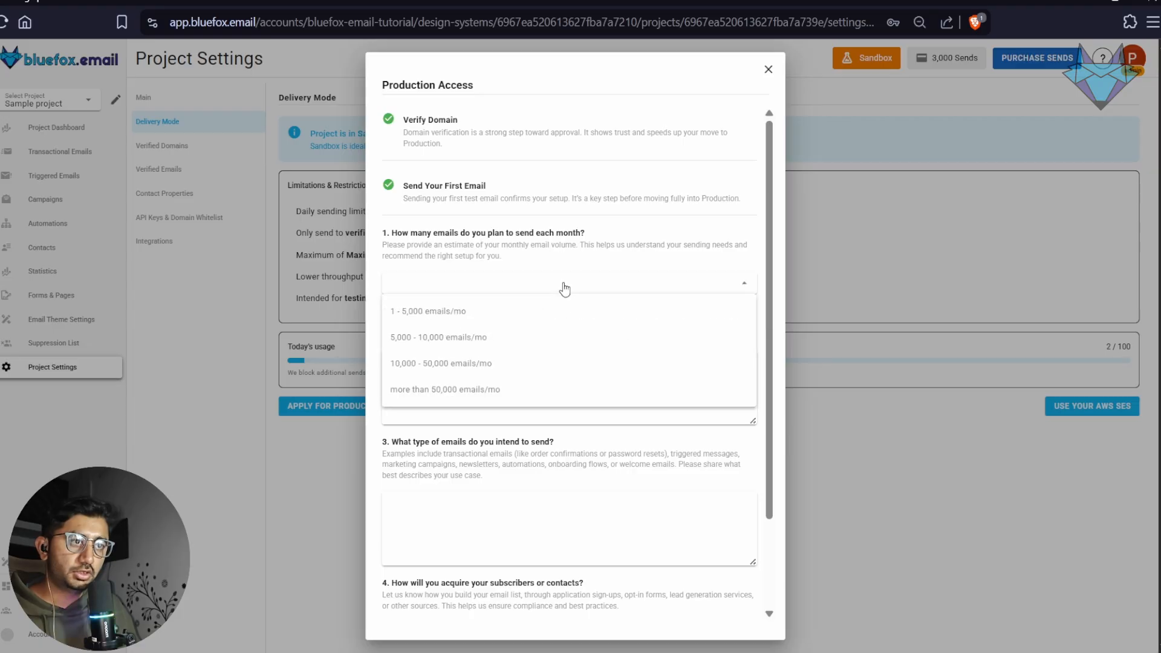
left_click(547, 346)
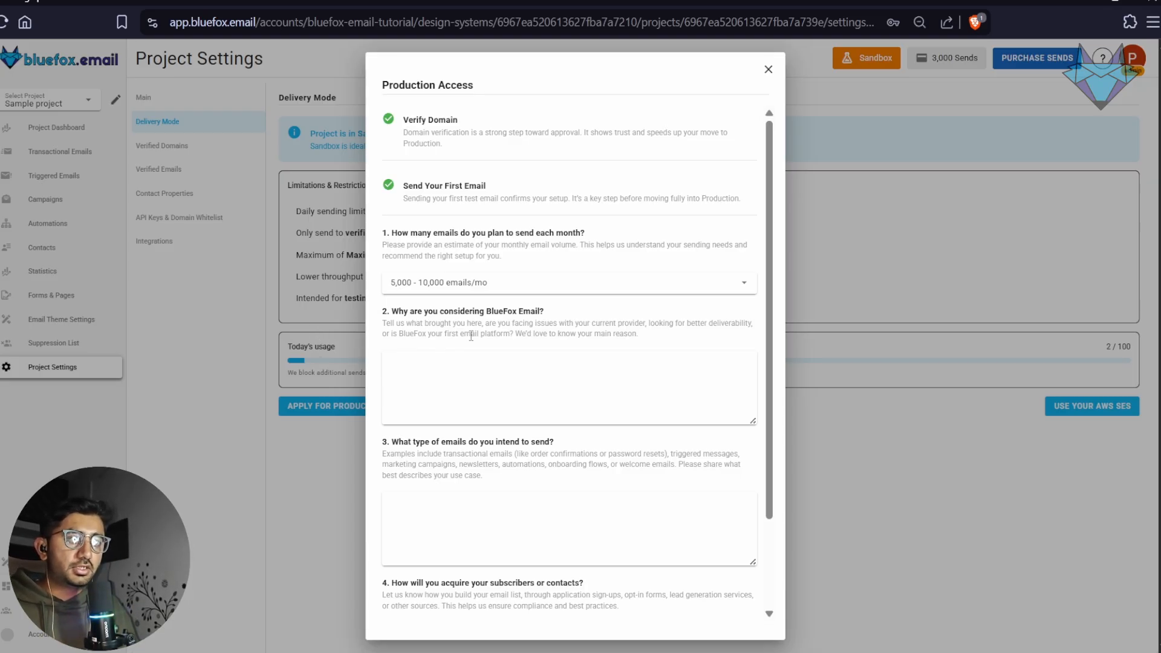
Answer why BlueFox Email is being considered with "Pricing is very reasonable, I am not paying for contacts but sends which is awesome!"
left_click(505, 384)
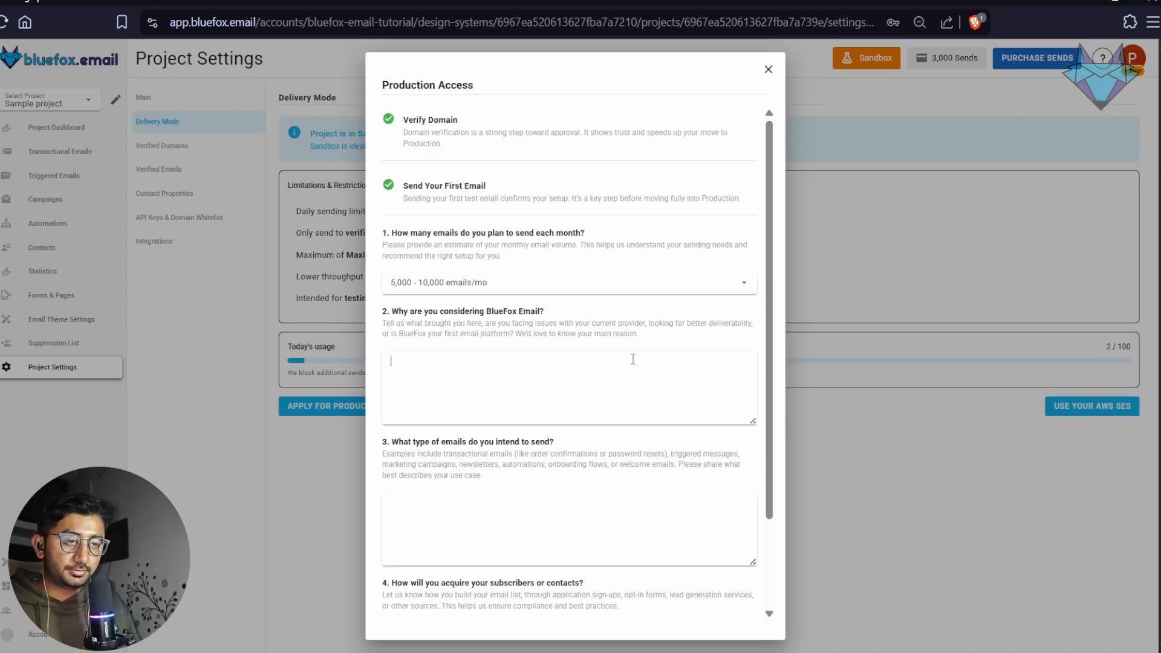
type("P")
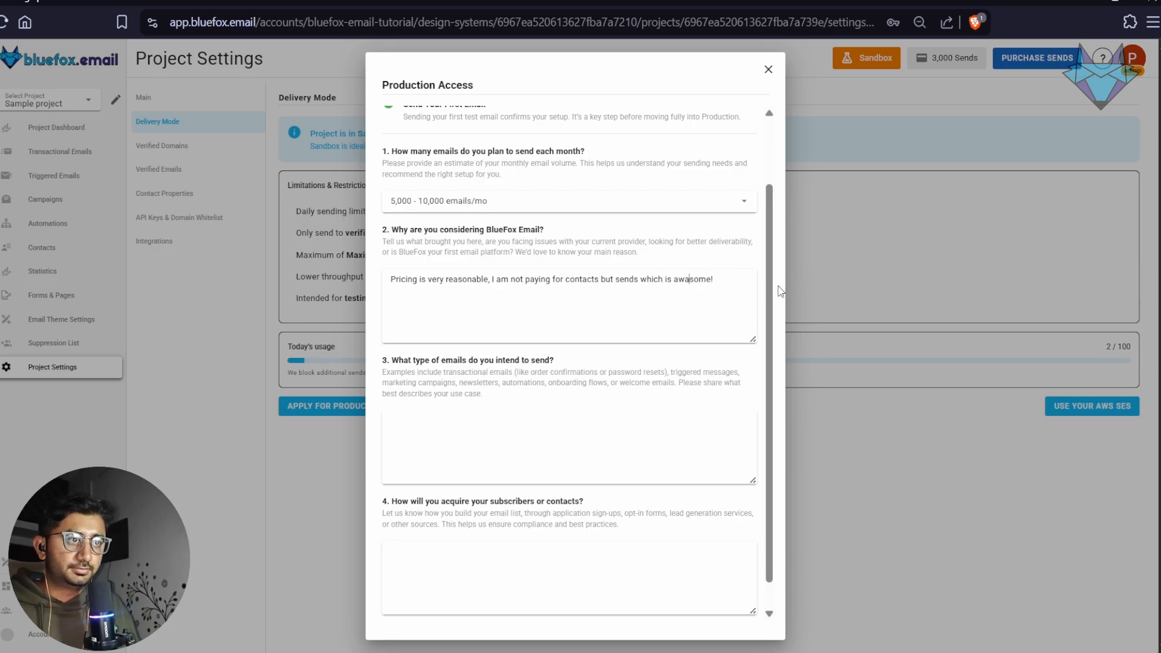
key("BackSpace")
type("e")
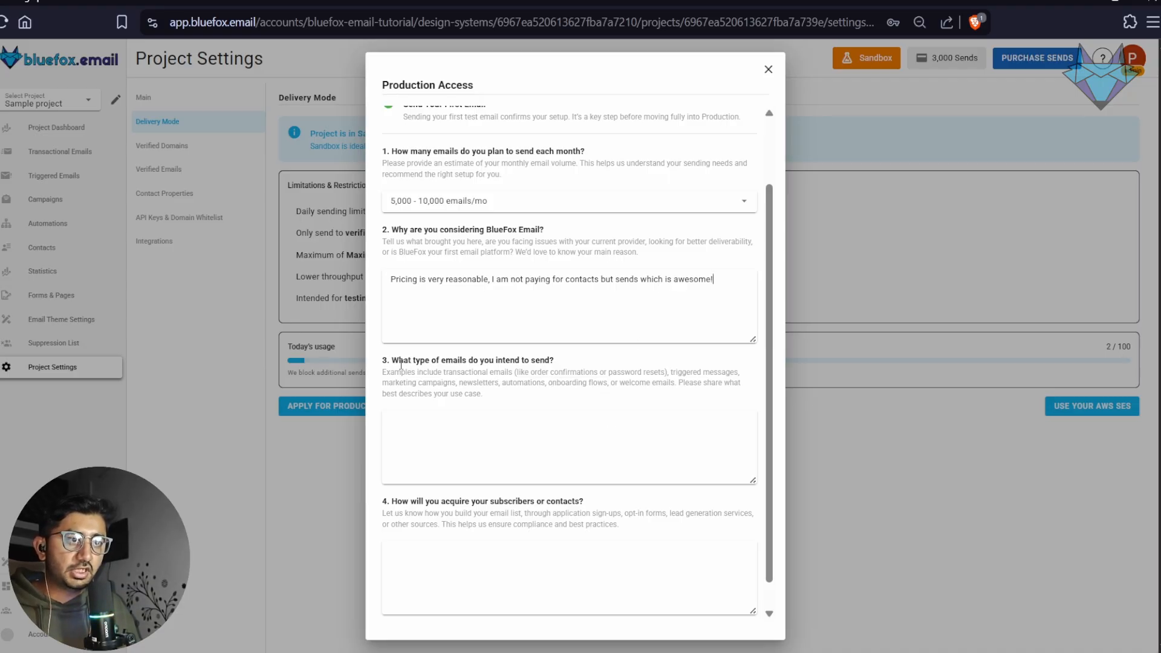
Answer the email-type question with "Majority of emails will be marketing emails for sparkspro cleaning. We might also send some transactional emails for invoices and stuff."
left_click_drag(388, 360, 552, 360)
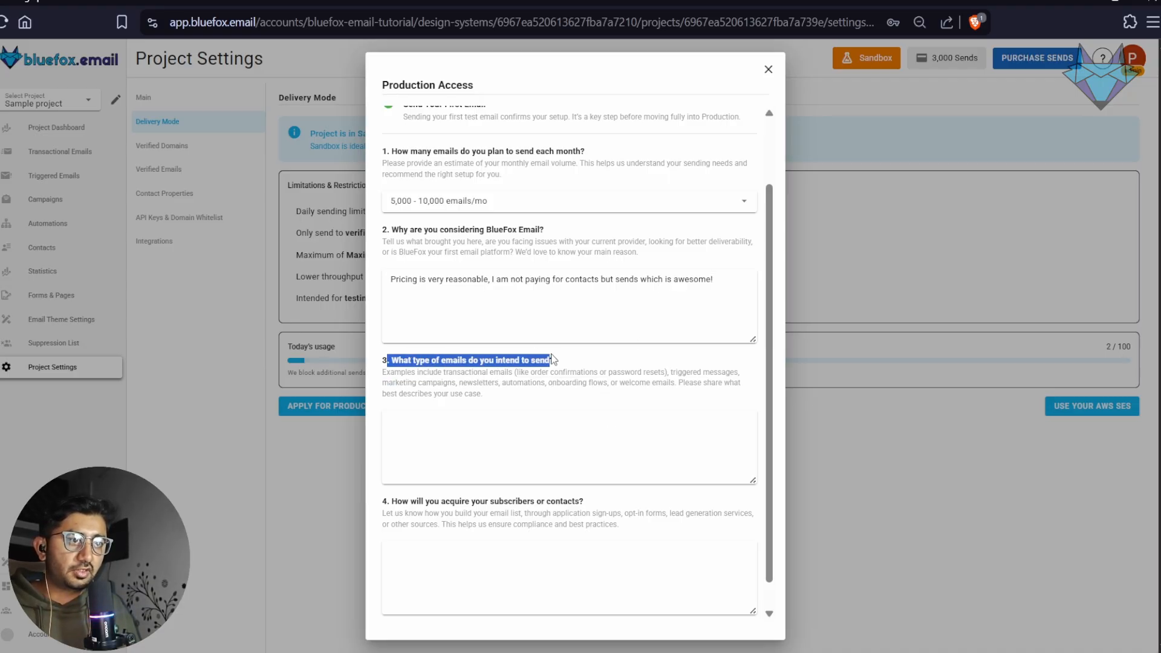
left_click(575, 369)
left_click(501, 435)
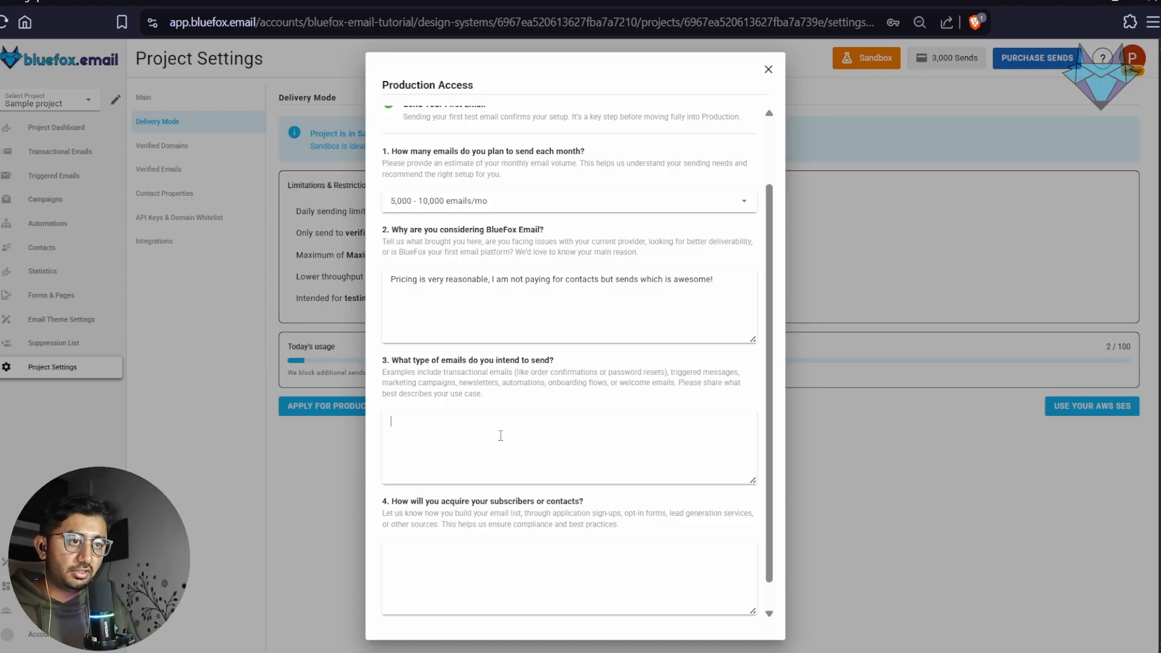
type("M")
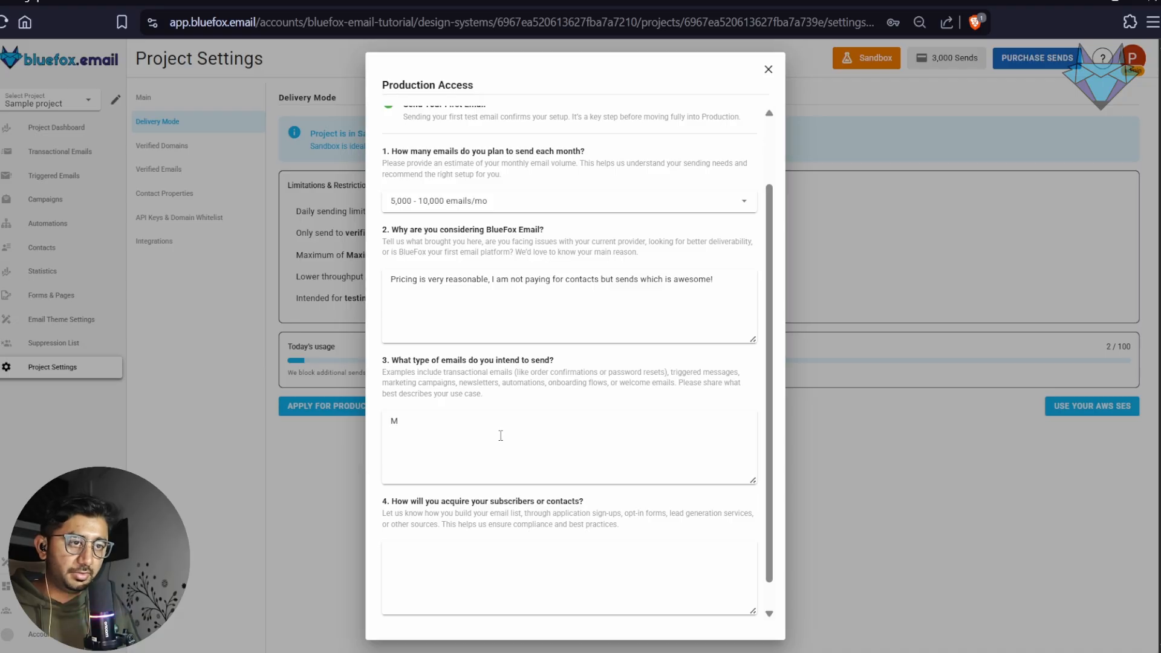
type("ajority of emails will be marketing emails for sparkspro cleaning.")
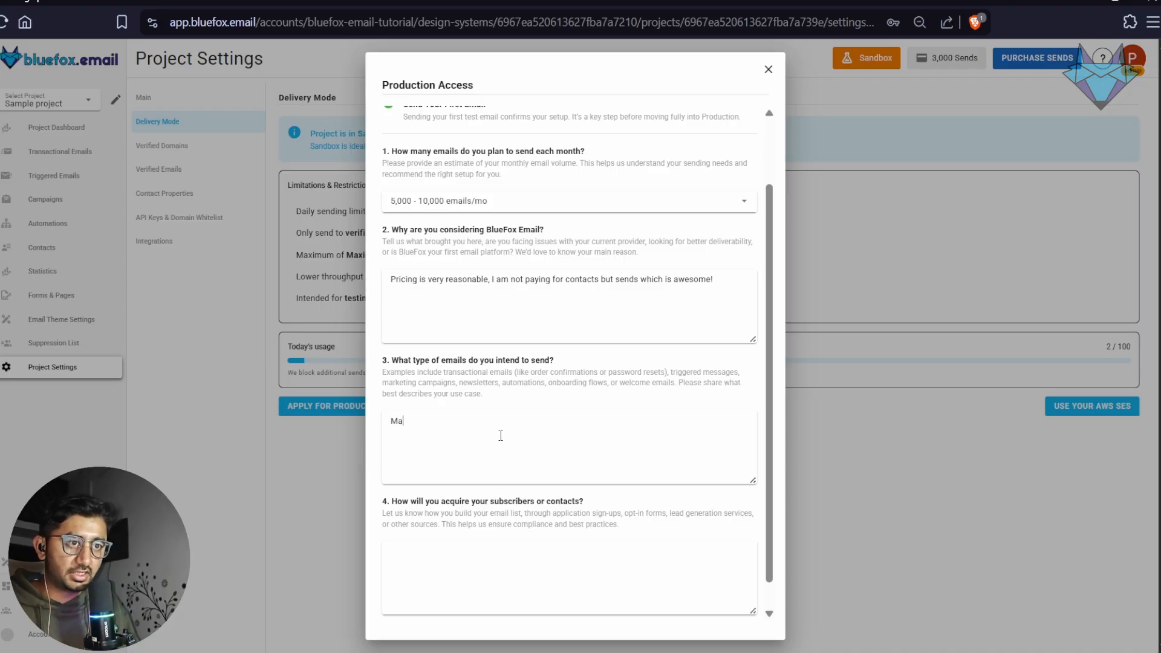
type(" I might")
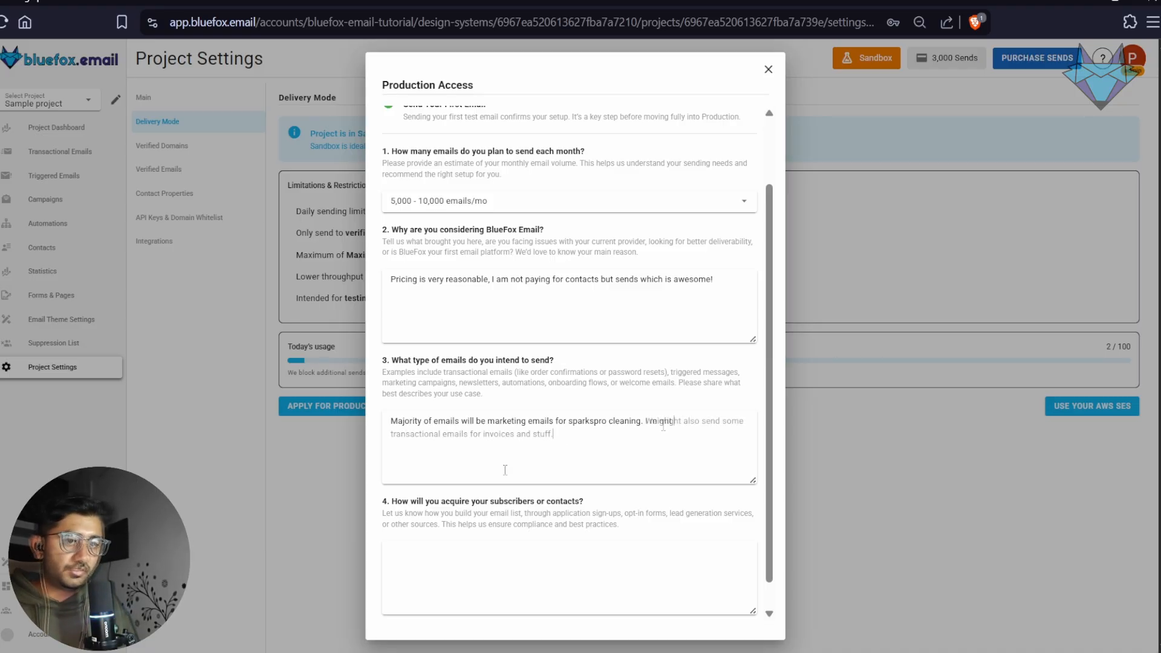
Answer how subscribers or contacts will be acquired with "Either through application sign-ups and our own email lists."
scroll(506, 469, "down", 1)
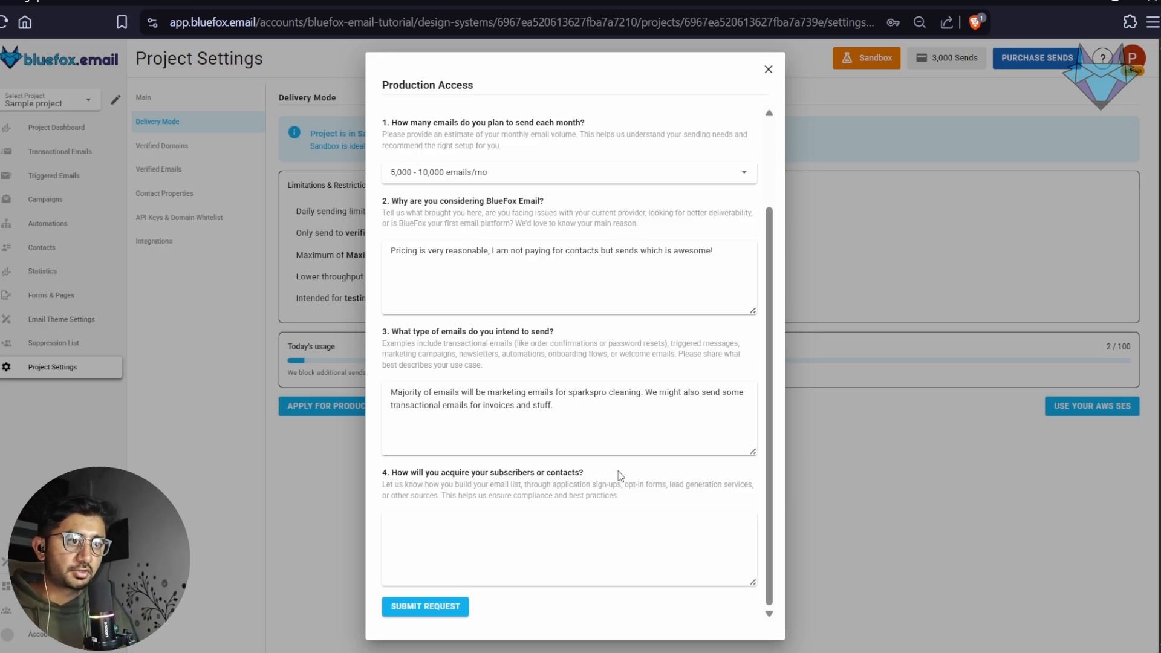
left_click_drag(584, 473, 391, 471)
left_click(398, 469)
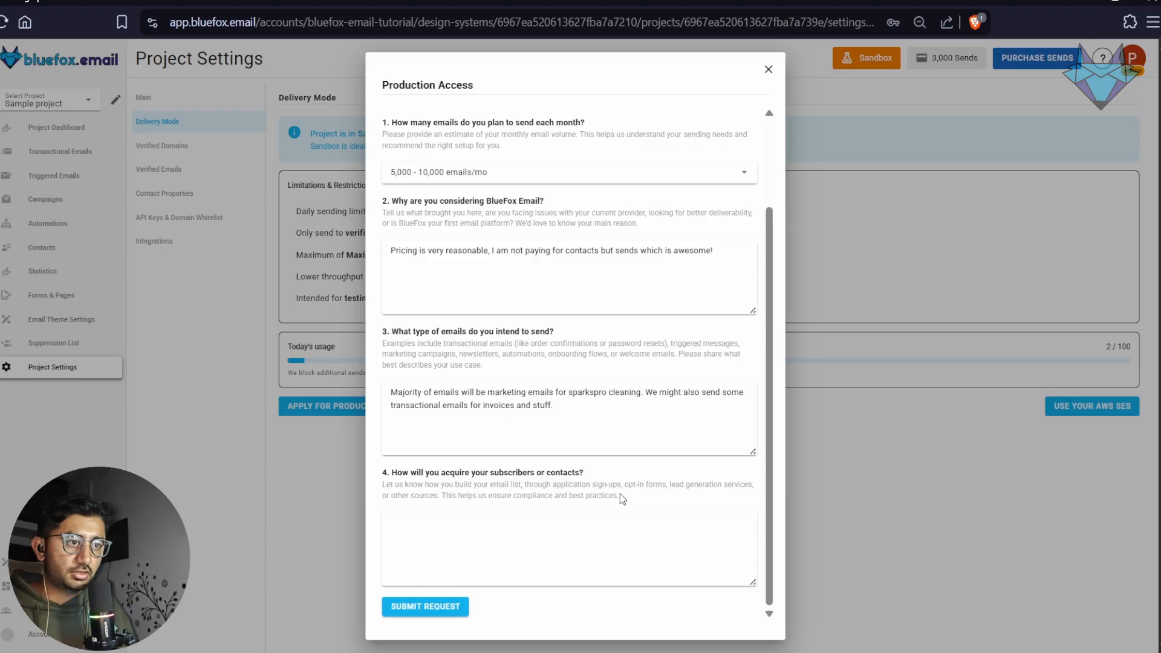
left_click_drag(625, 495, 383, 483)
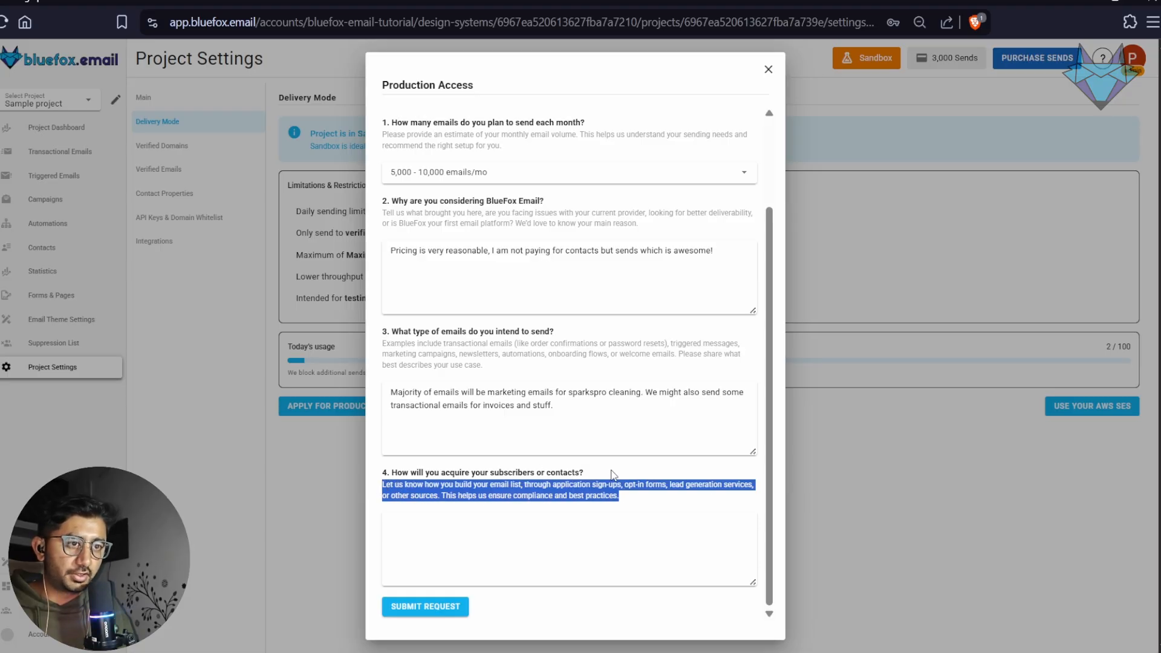
left_click(634, 492)
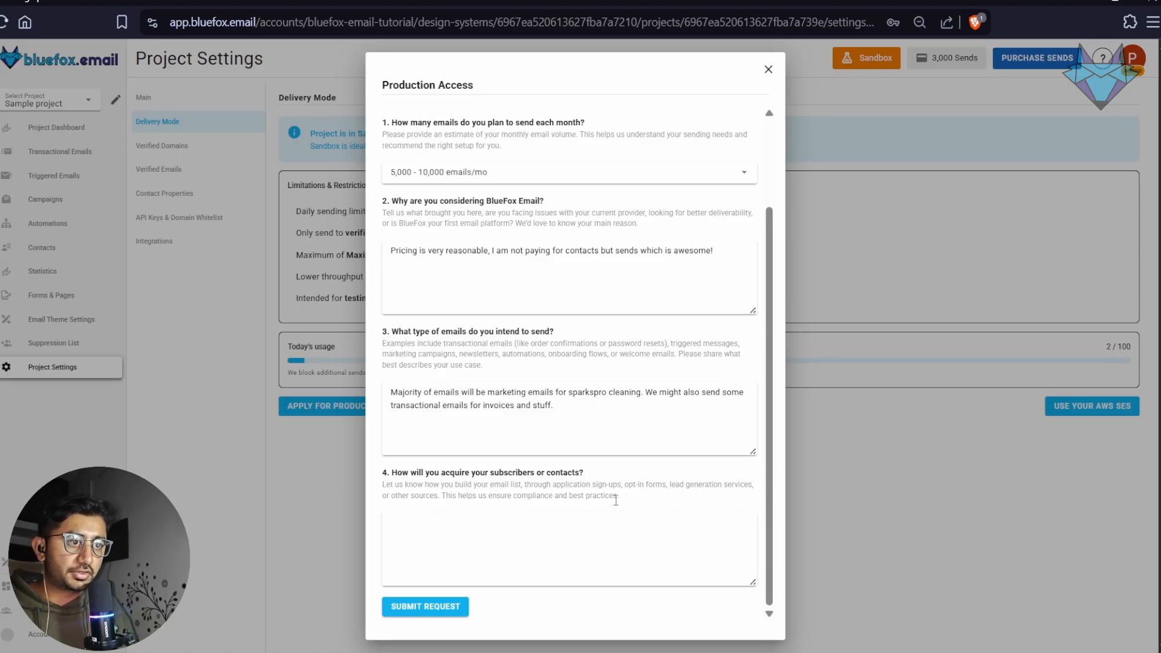
left_click_drag(619, 497, 460, 497)
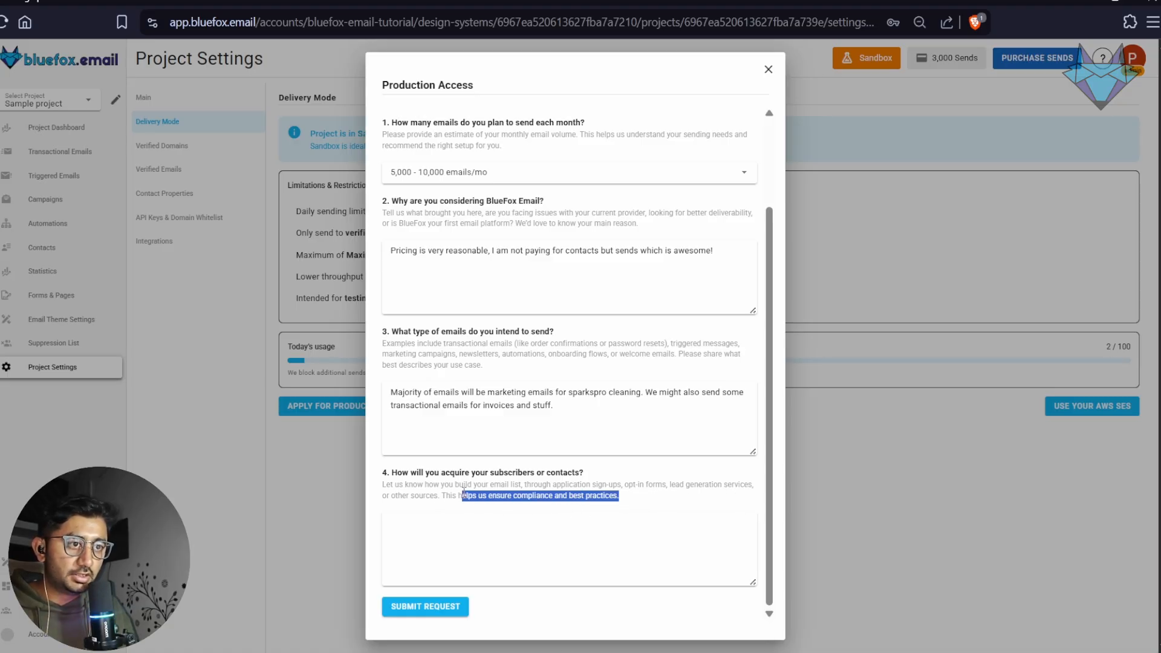
left_click(584, 499)
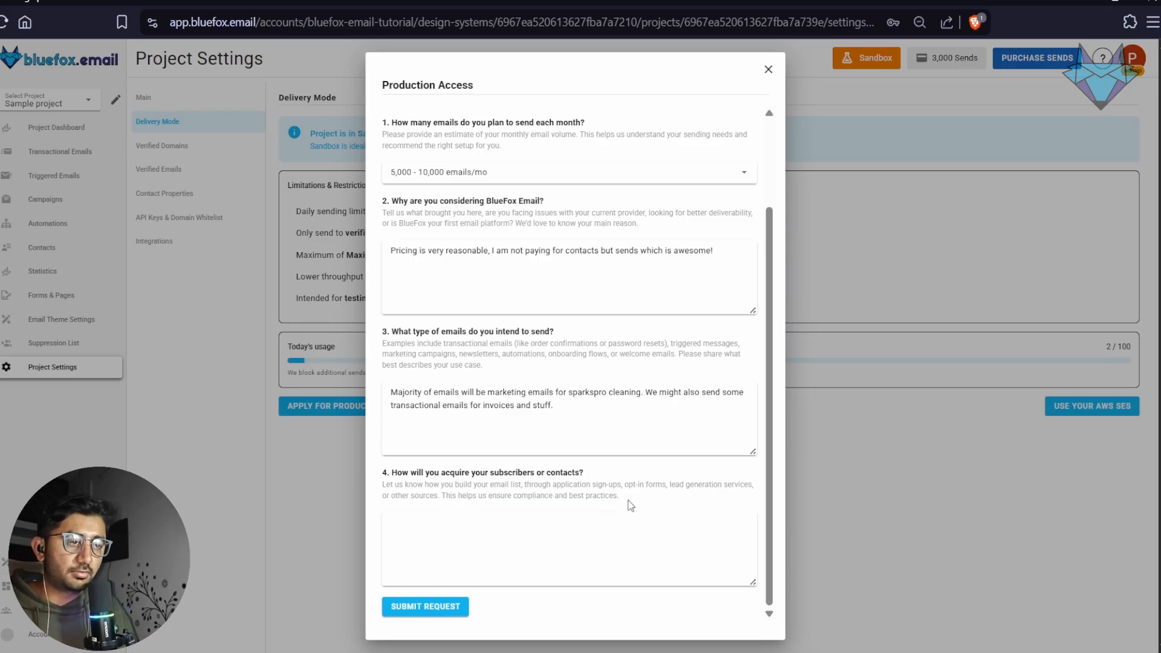
left_click(604, 536)
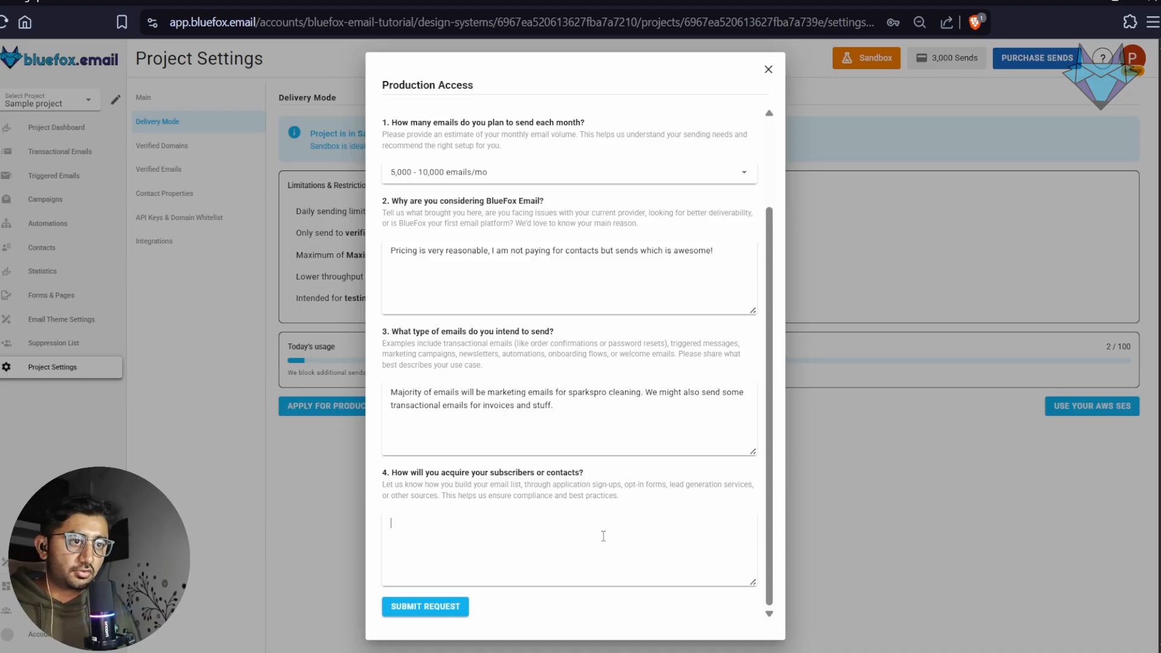
type("Either through application sign ups and our own email lists.")
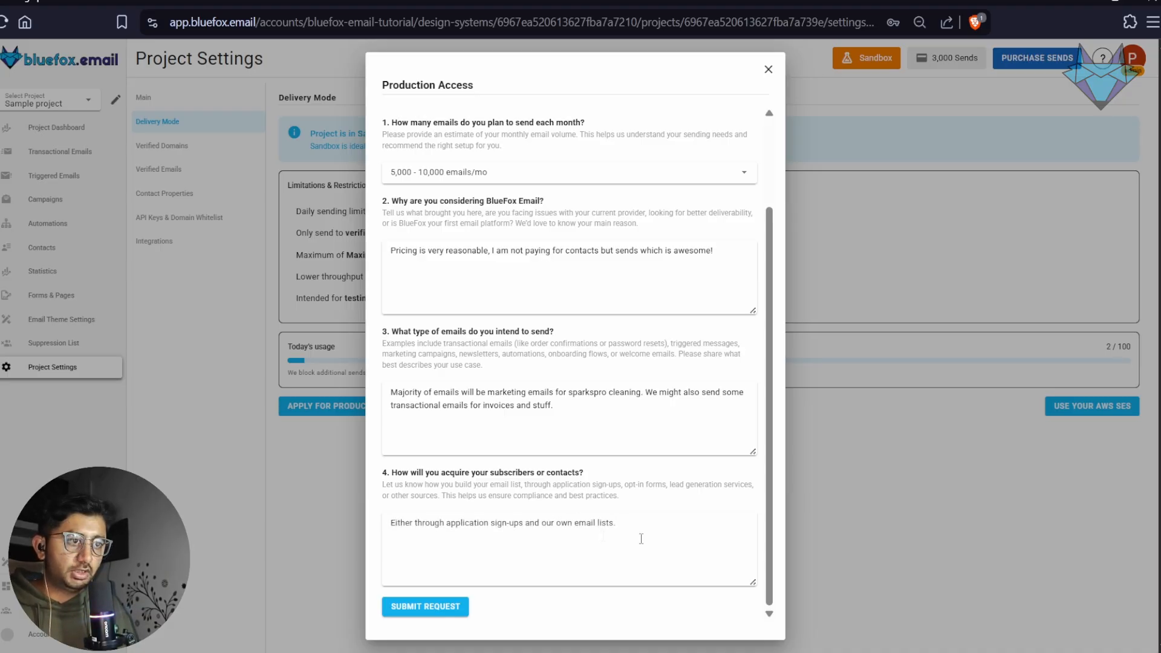
Check the answers, submit the production access request, and close the application
scroll(651, 518, "up", 2)
scroll(652, 518, "down", 2)
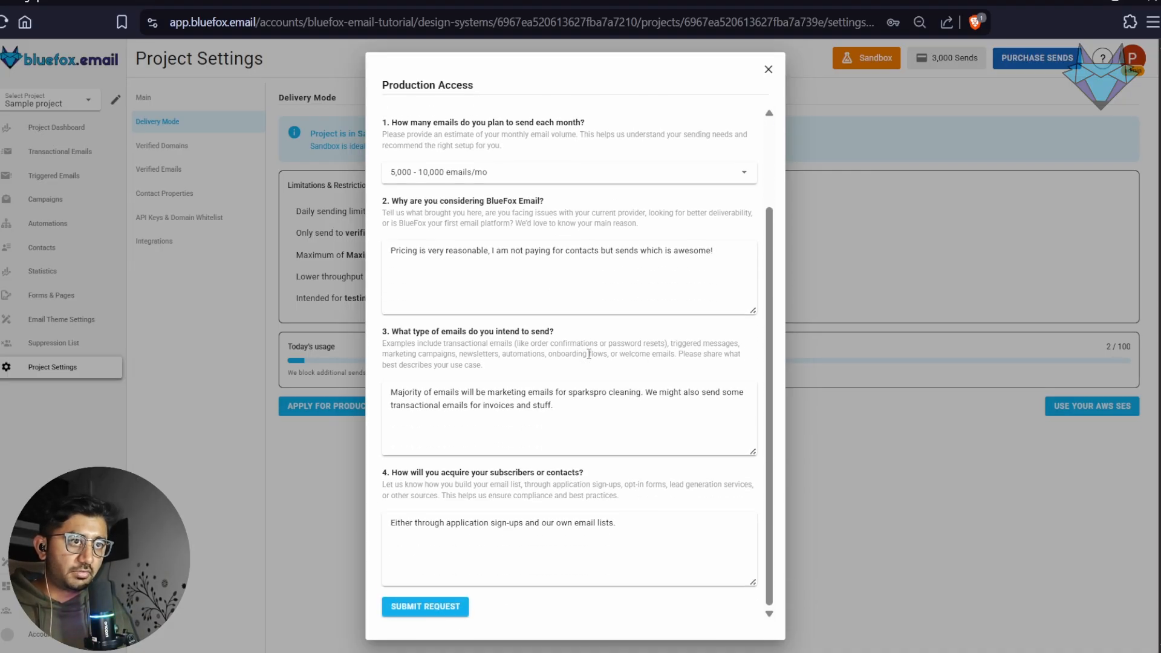
left_click(441, 608)
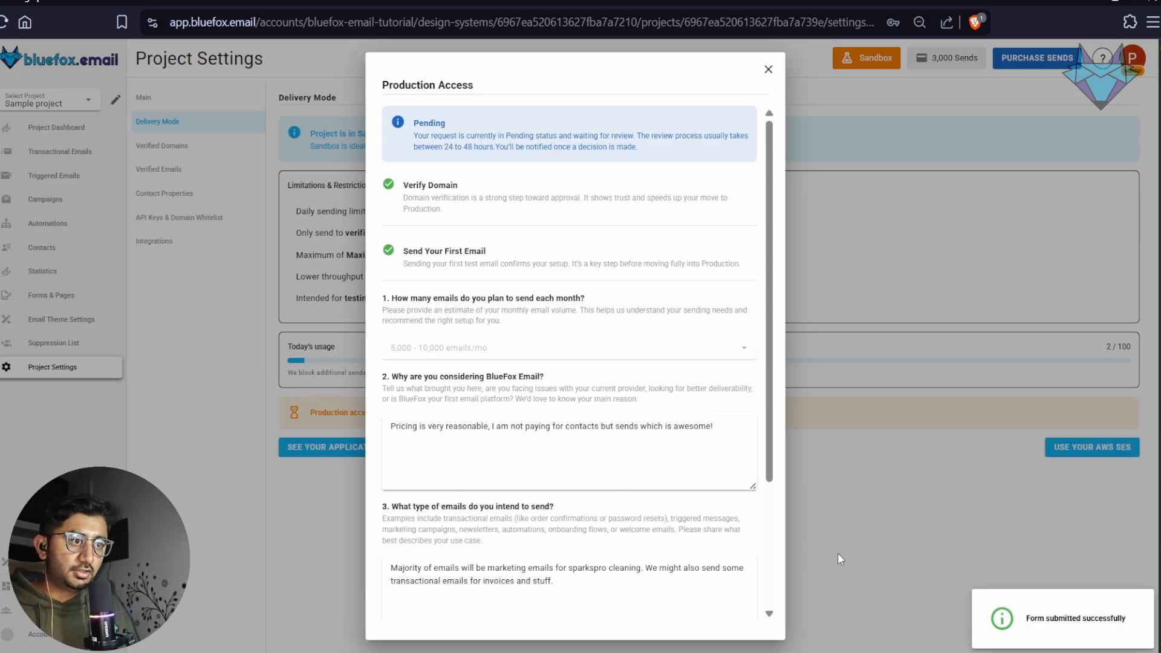
scroll(665, 518, "down", 3)
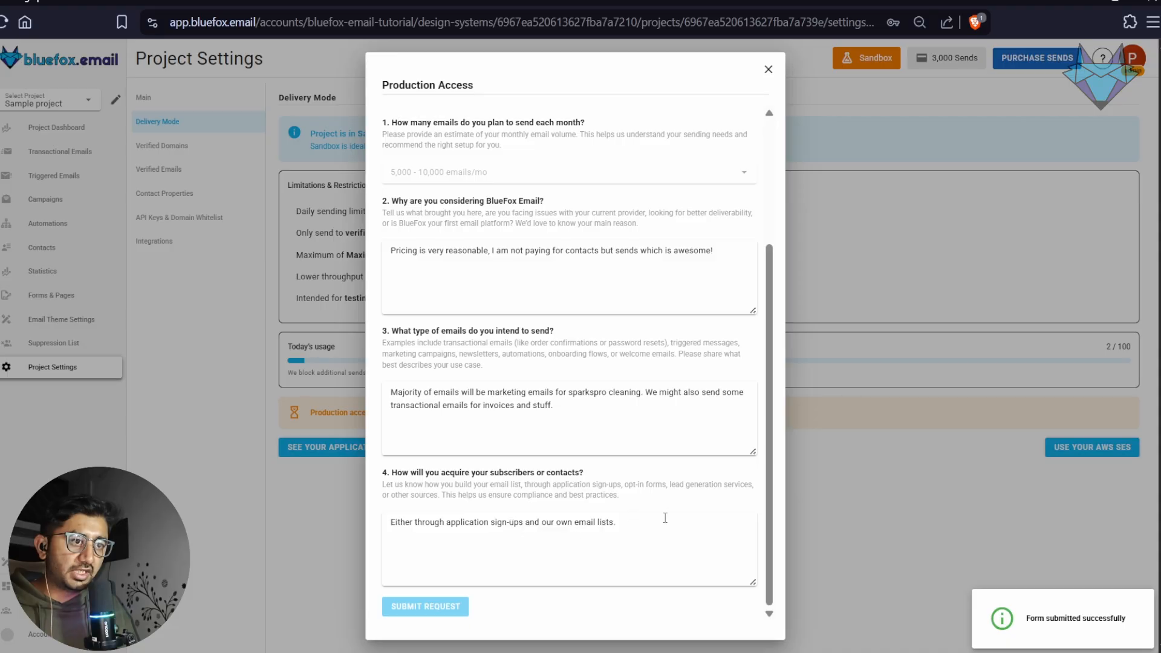
left_click(769, 70)
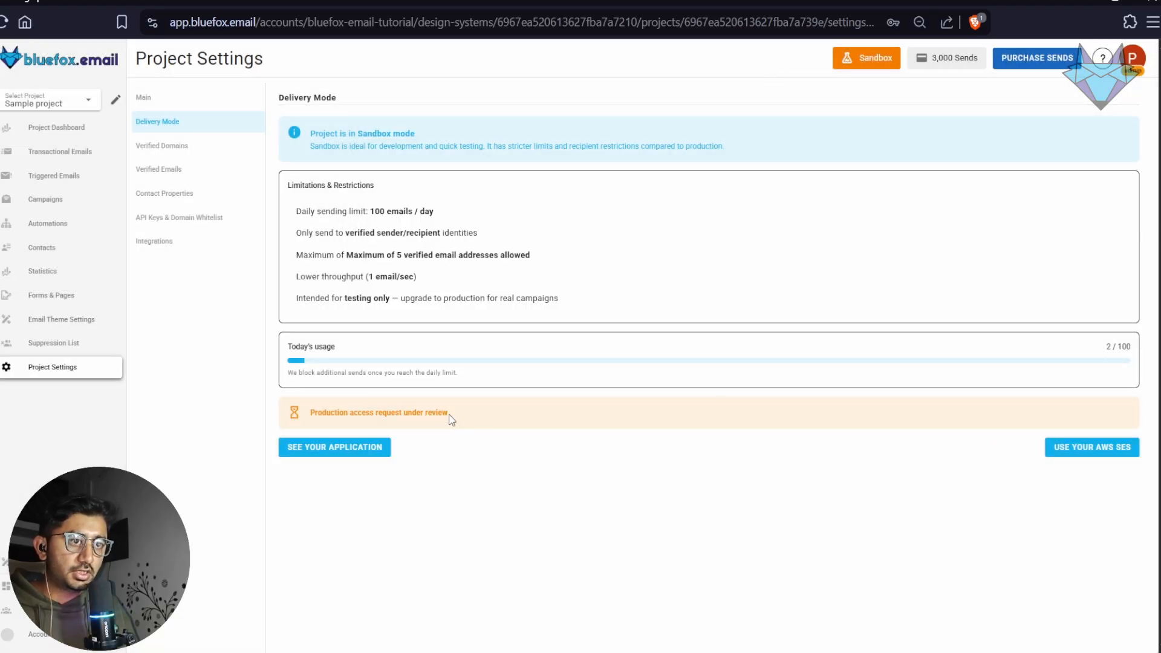
Check the production access request's status in the submitted application, and reload the delivery mode settings
left_click_drag(453, 418, 305, 421)
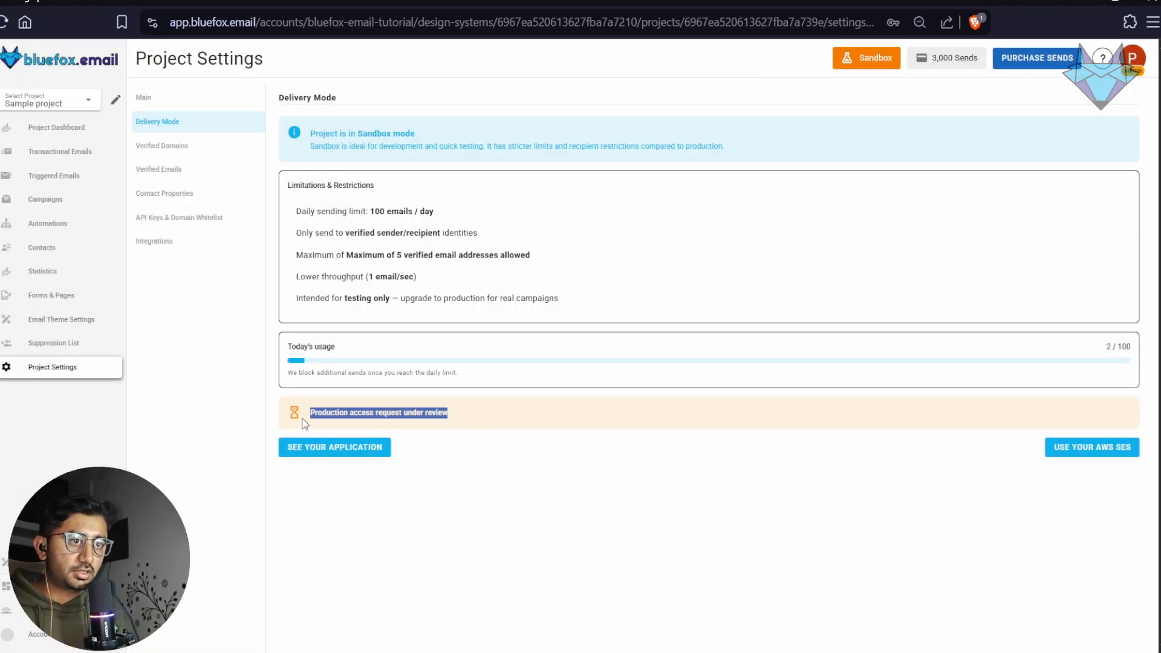
left_click(506, 419)
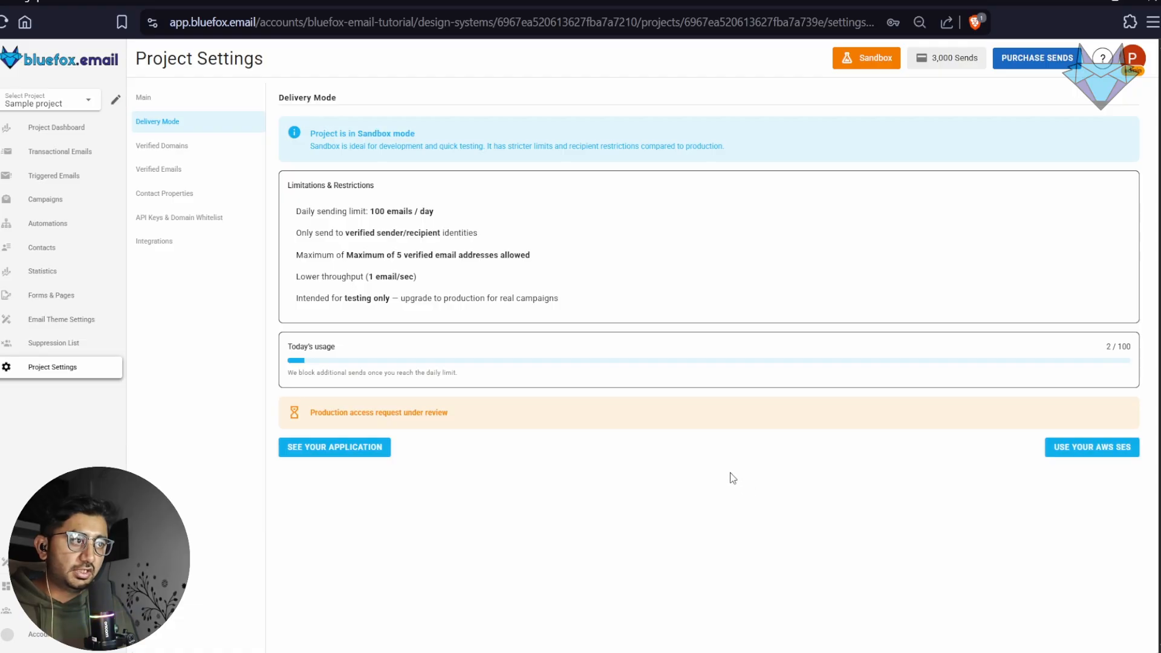
left_click_drag(449, 413, 307, 413)
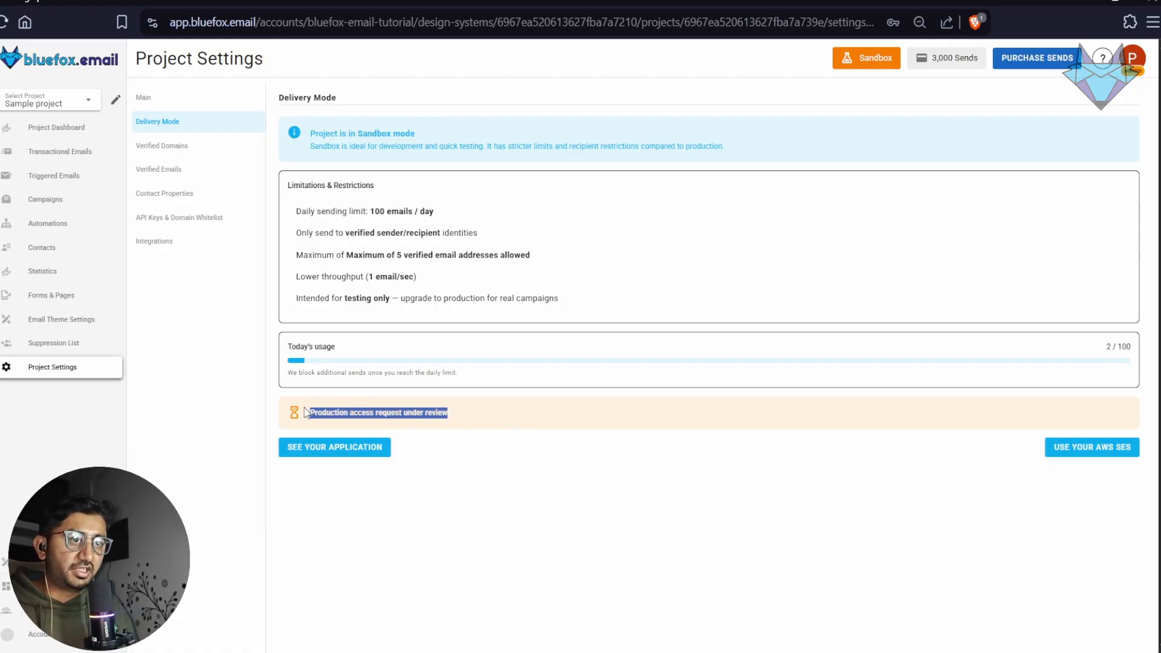
left_click(502, 454)
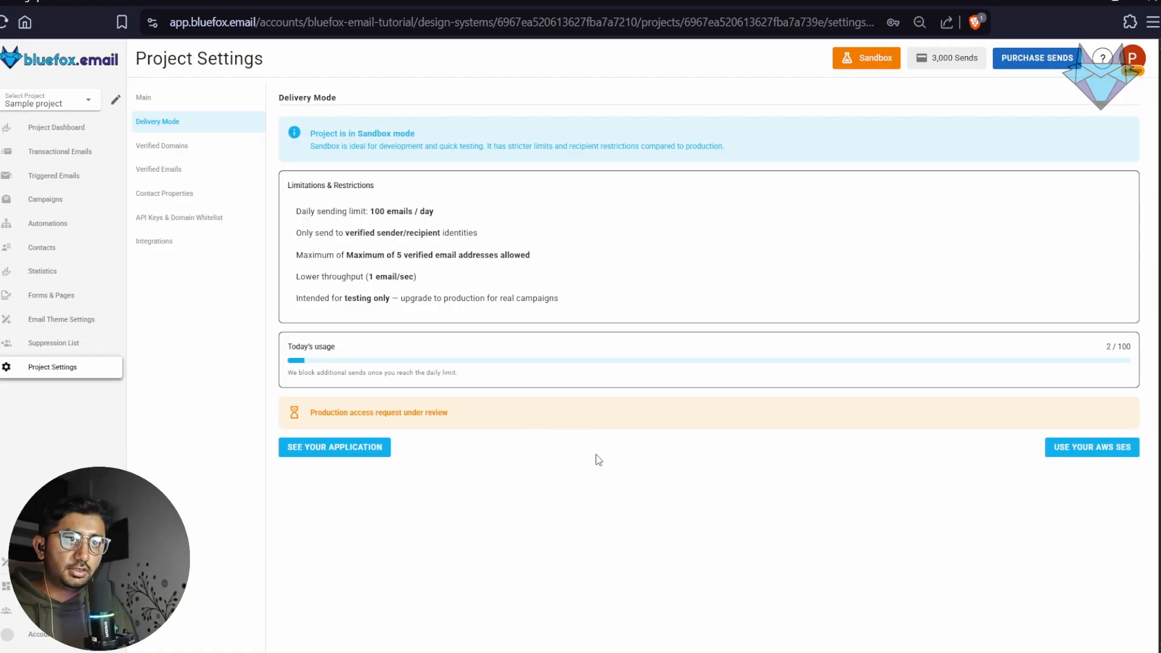
left_click(349, 451)
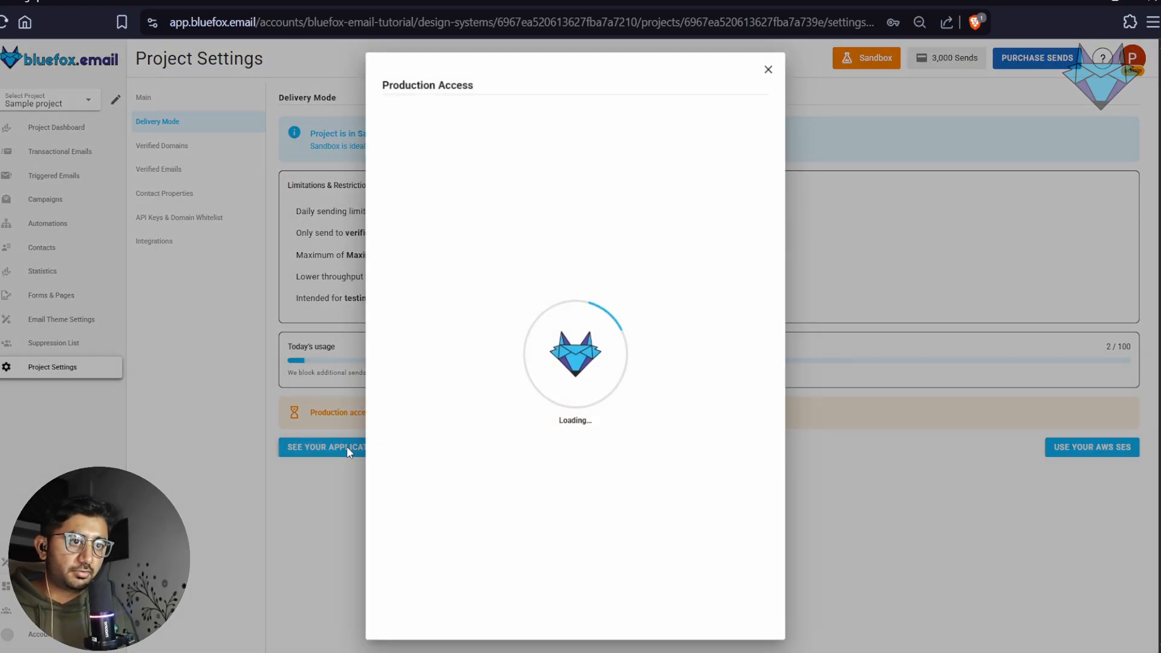
left_click_drag(400, 124, 651, 158)
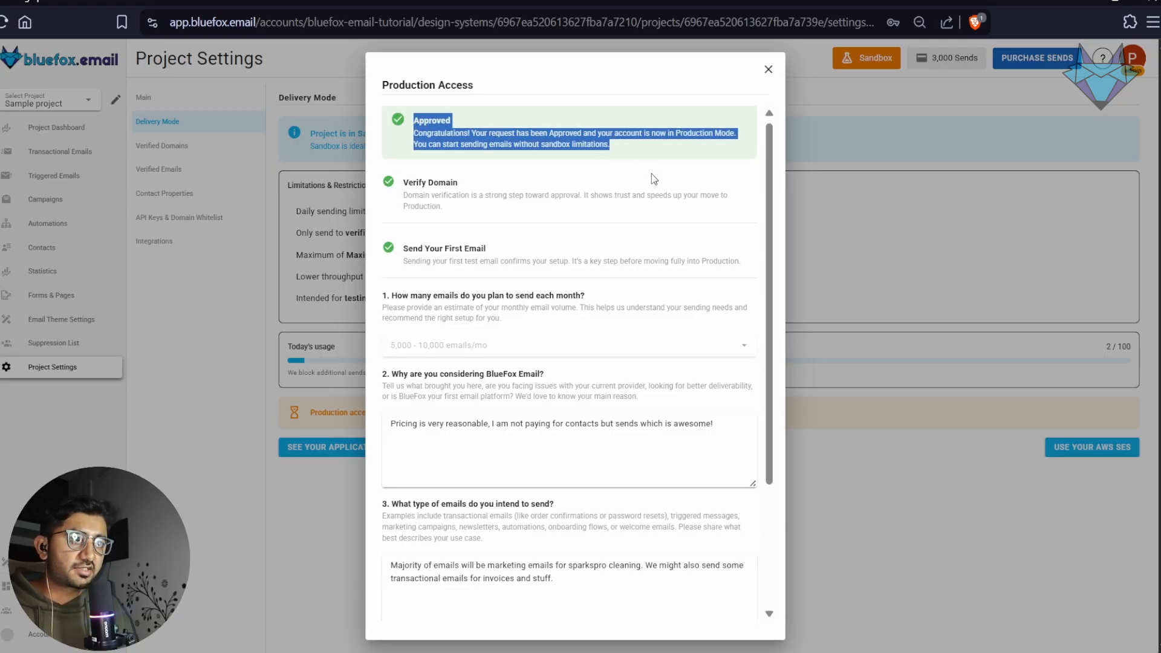
scroll(699, 445, "down", 3)
left_click(769, 71)
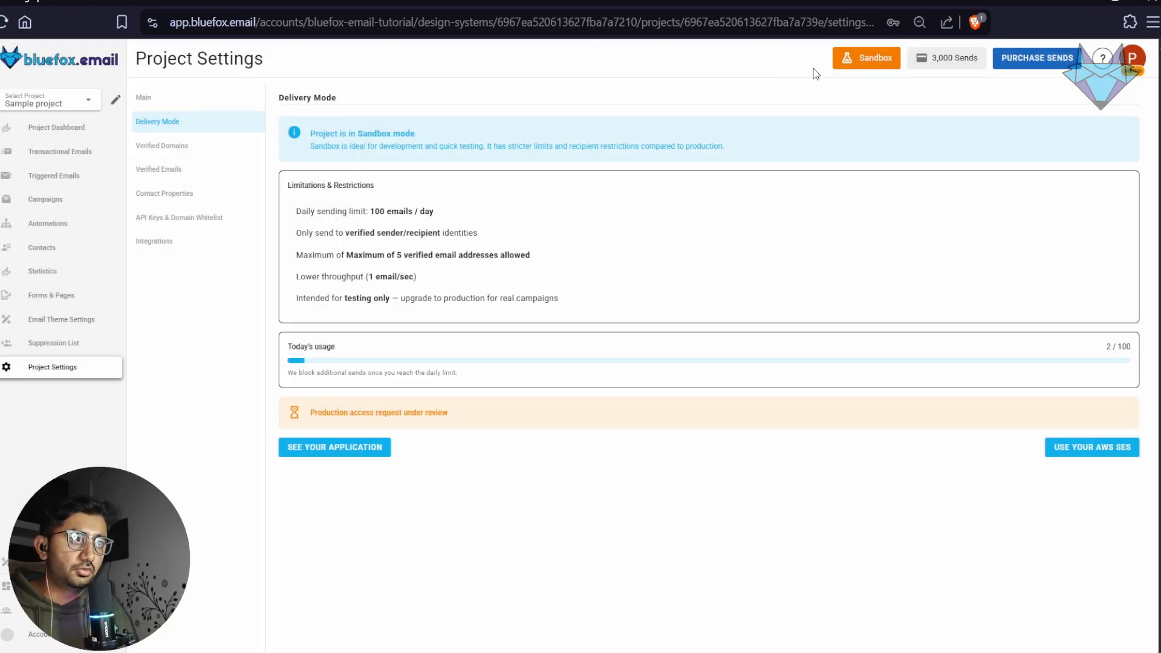
left_click(3, 23)
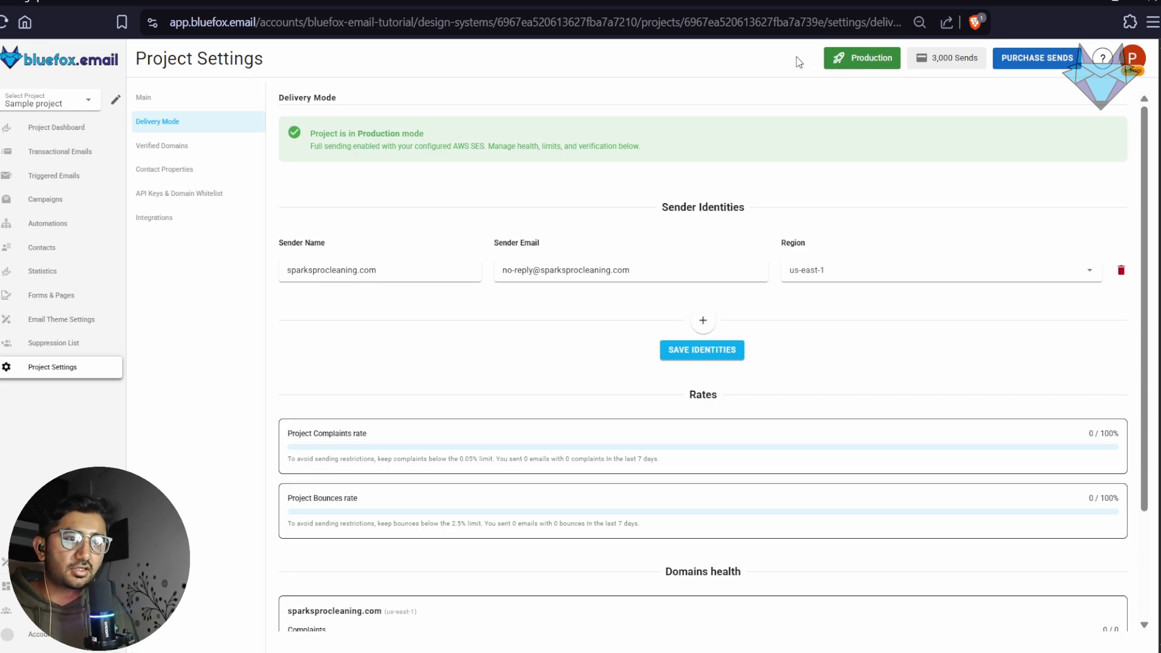
Review the Apply For Production Access and Import Contacts items in the project dashboard's Setup Guide
left_click(79, 134)
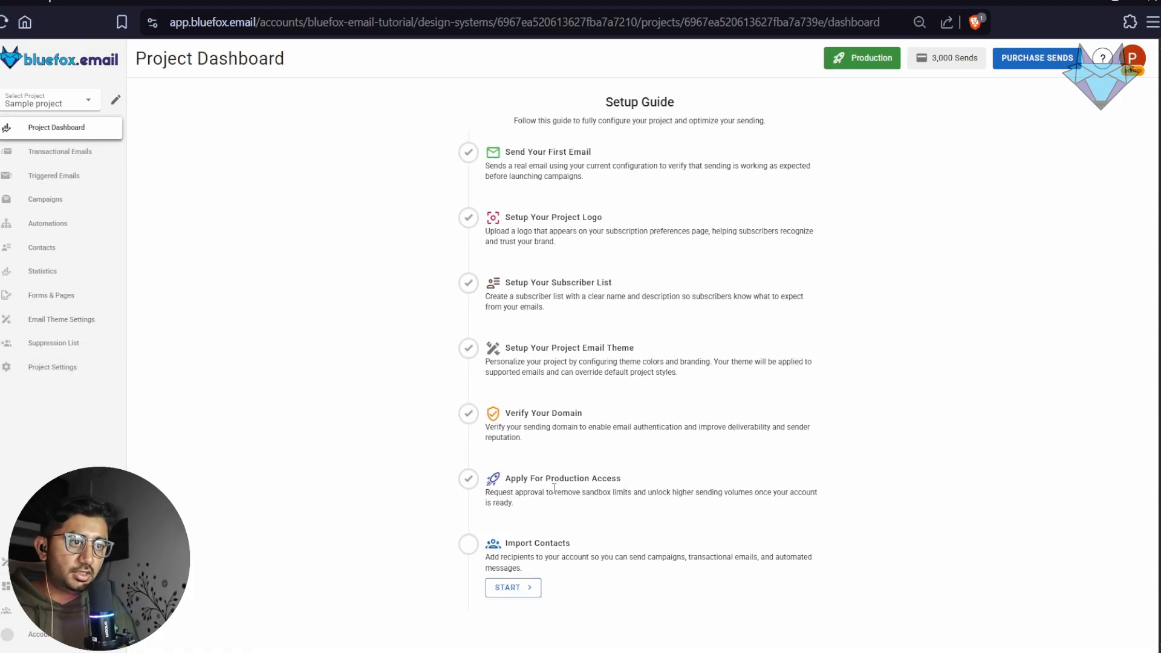
left_click_drag(508, 478, 563, 521)
left_click(564, 521)
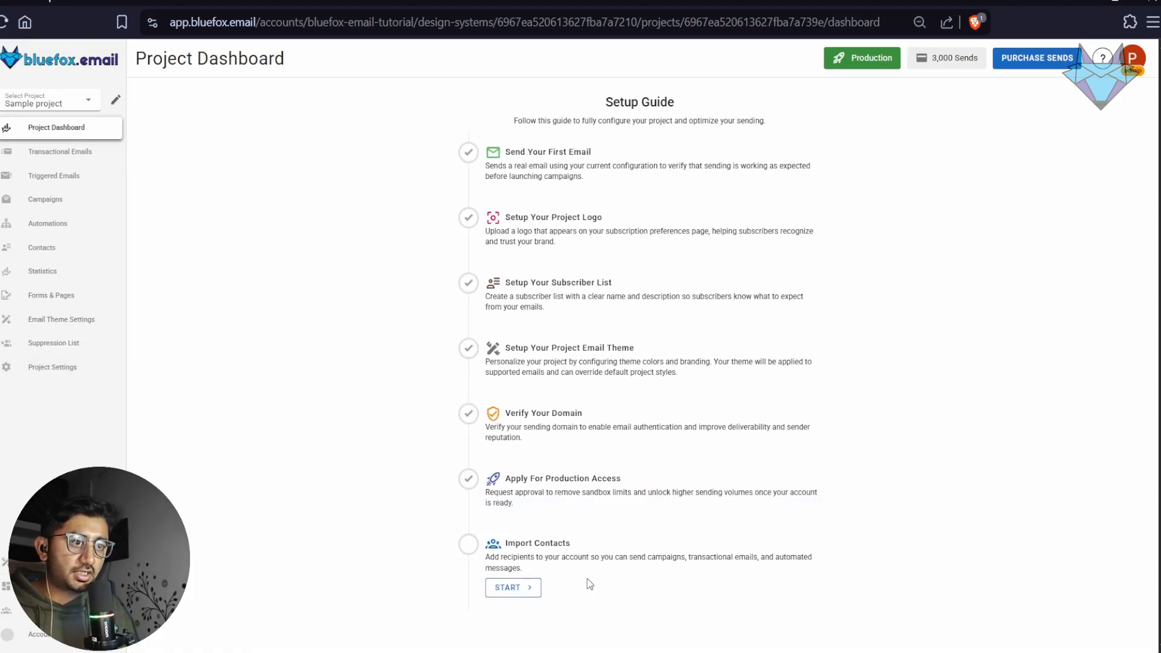
left_click_drag(586, 591, 497, 539)
left_click(560, 585)
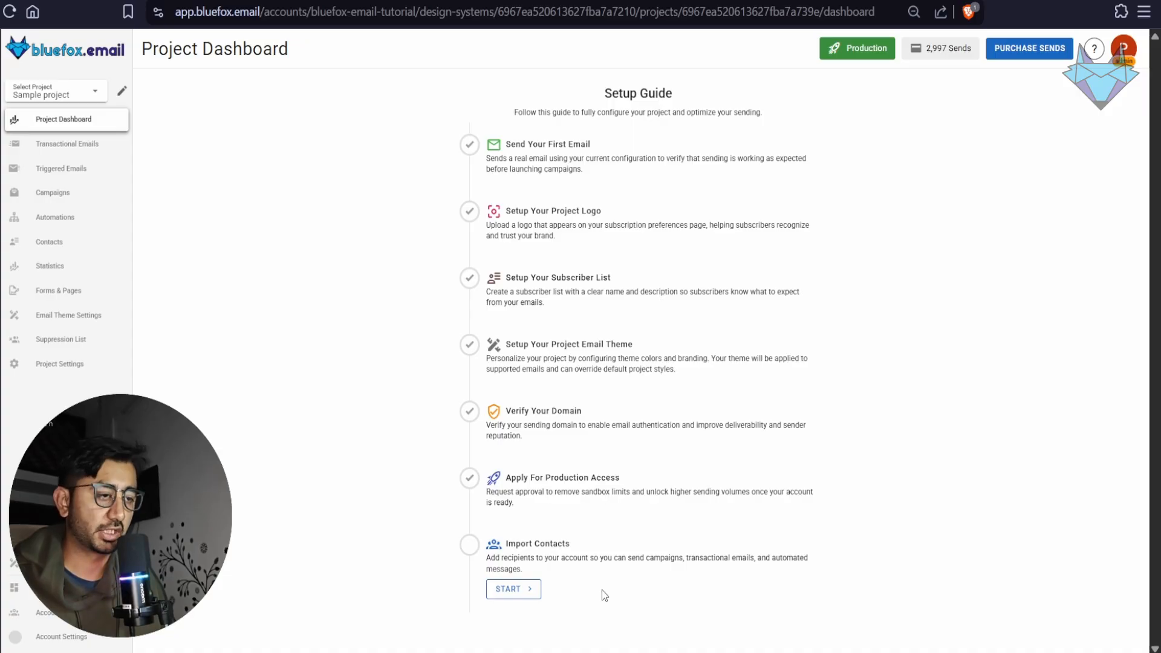
Start the Setup Guide's Import Contacts item and look over the project's existing contacts
left_click(528, 594)
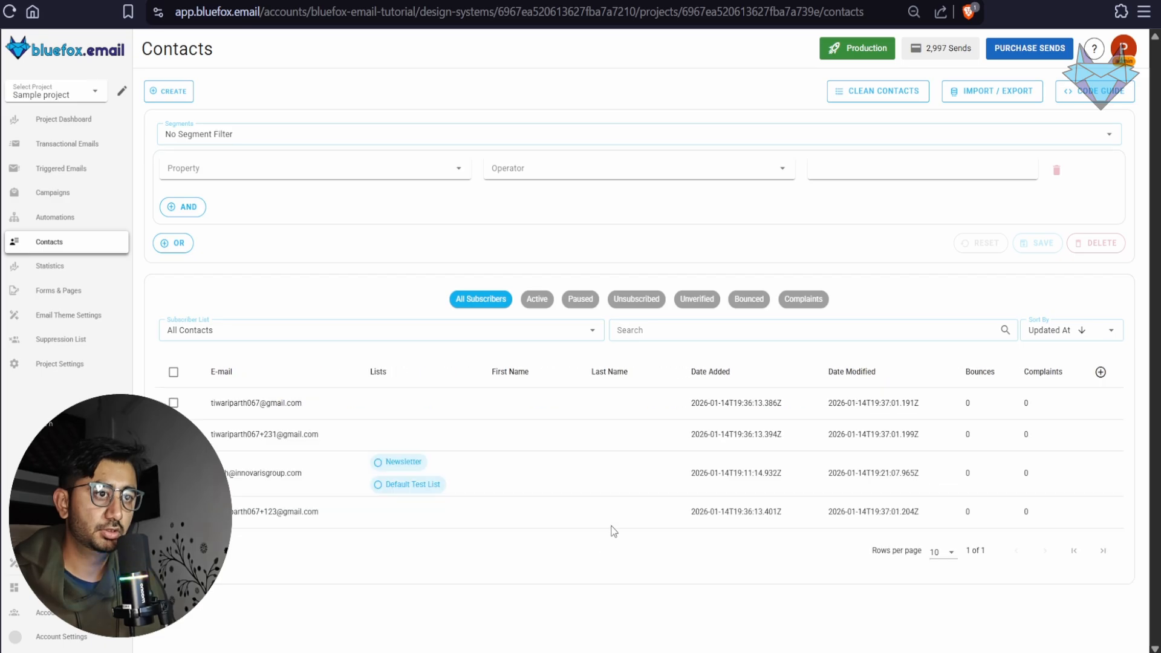
left_click_drag(481, 556, 219, 376)
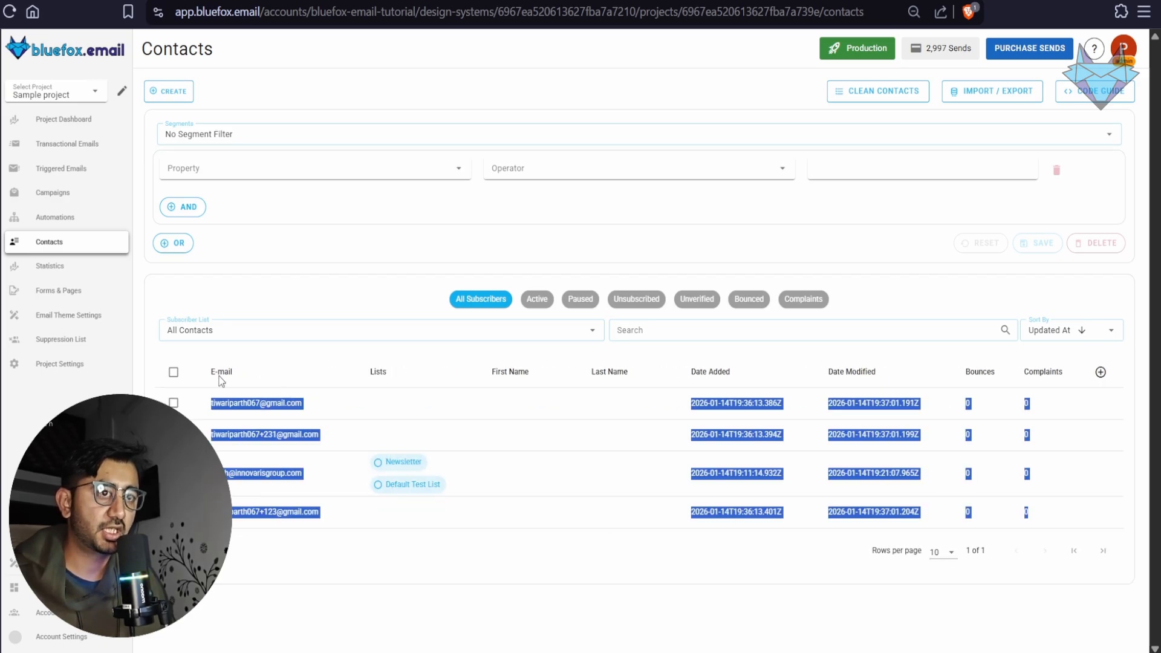
left_click(608, 598)
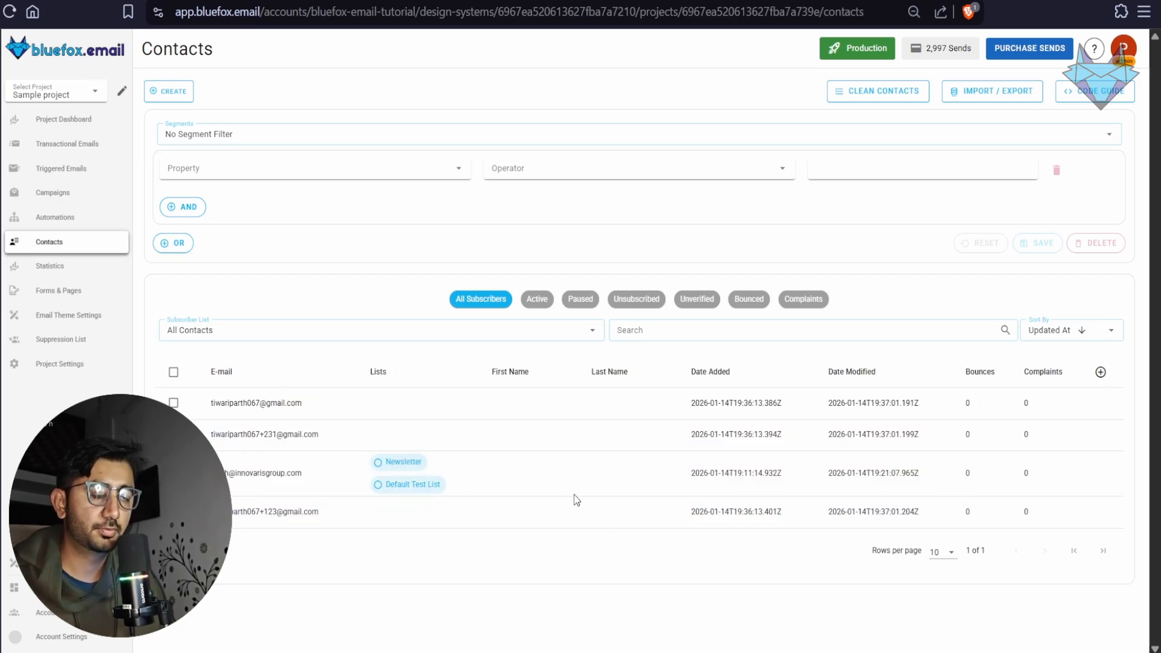
Open the CSV import for new contact rows, review the columns the file requires, and close it without importing
left_click(974, 90)
left_click(975, 121)
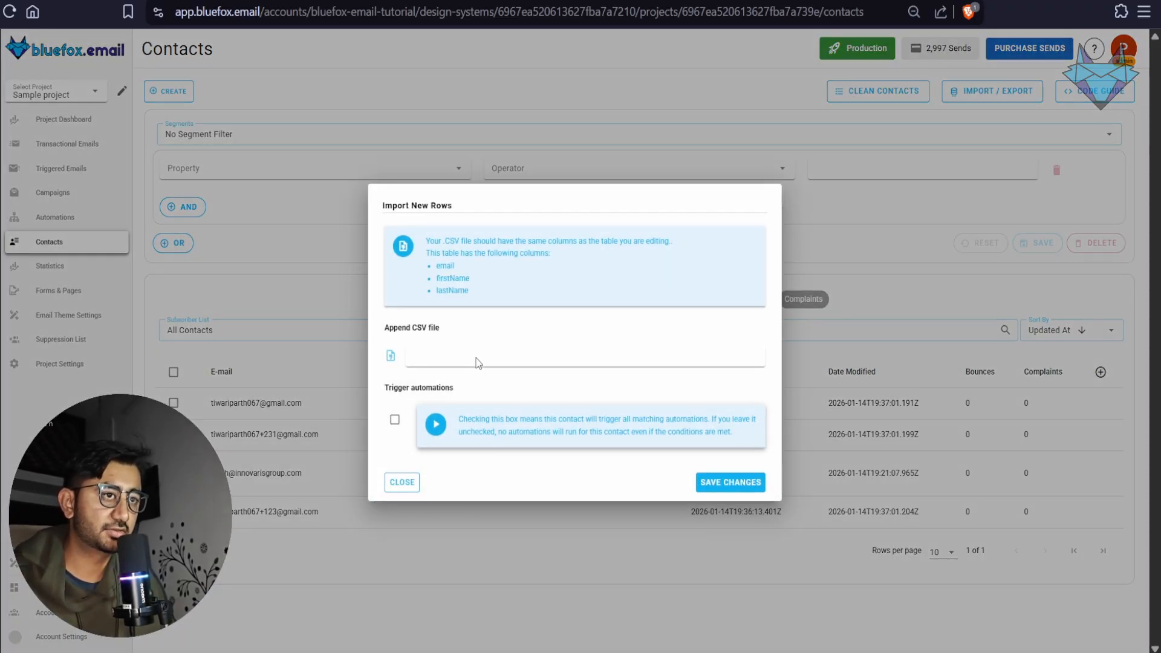
left_click_drag(510, 289, 434, 265)
left_click(492, 291)
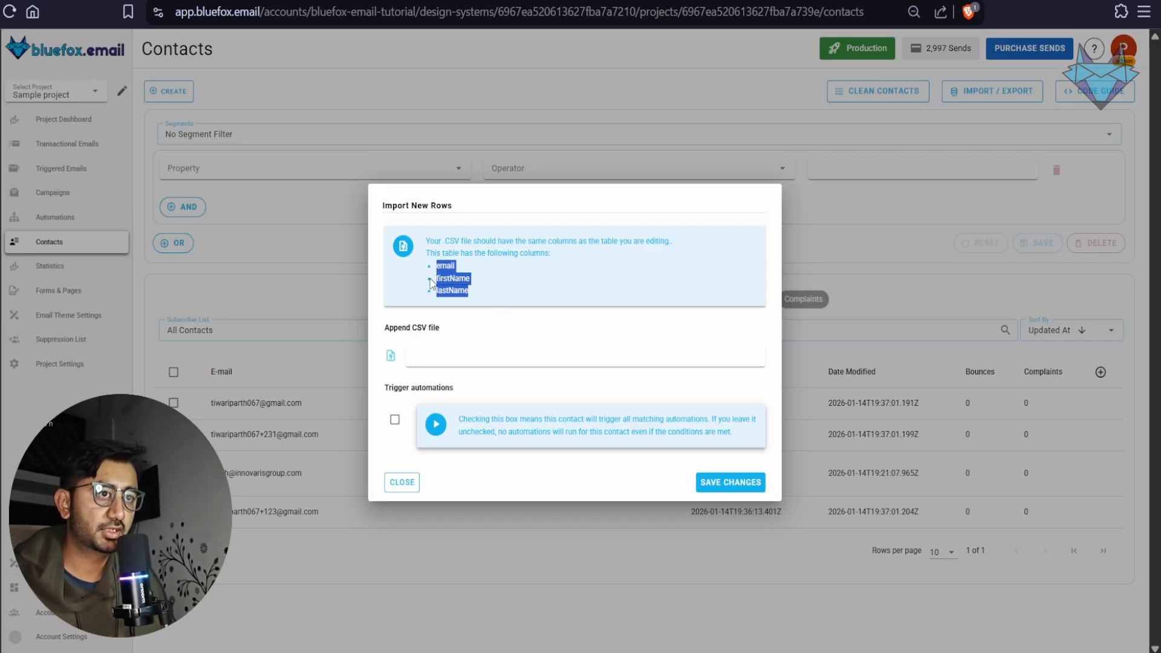
left_click(513, 296)
left_click_drag(493, 302, 428, 272)
left_click(523, 293)
left_click(496, 275)
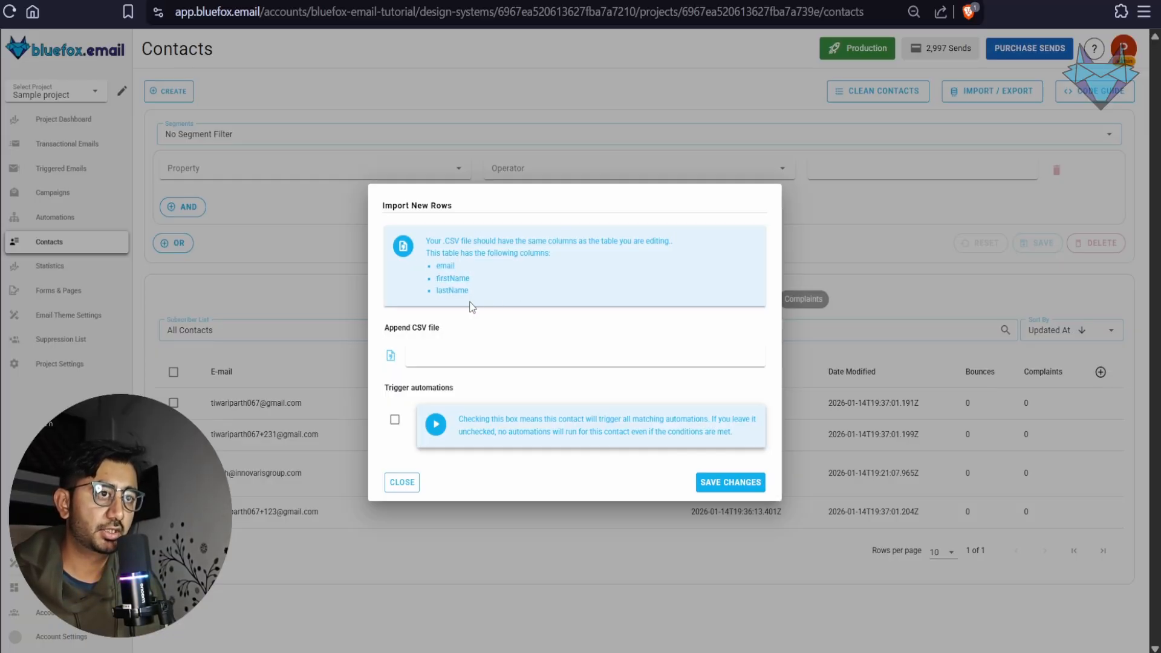
left_click(403, 482)
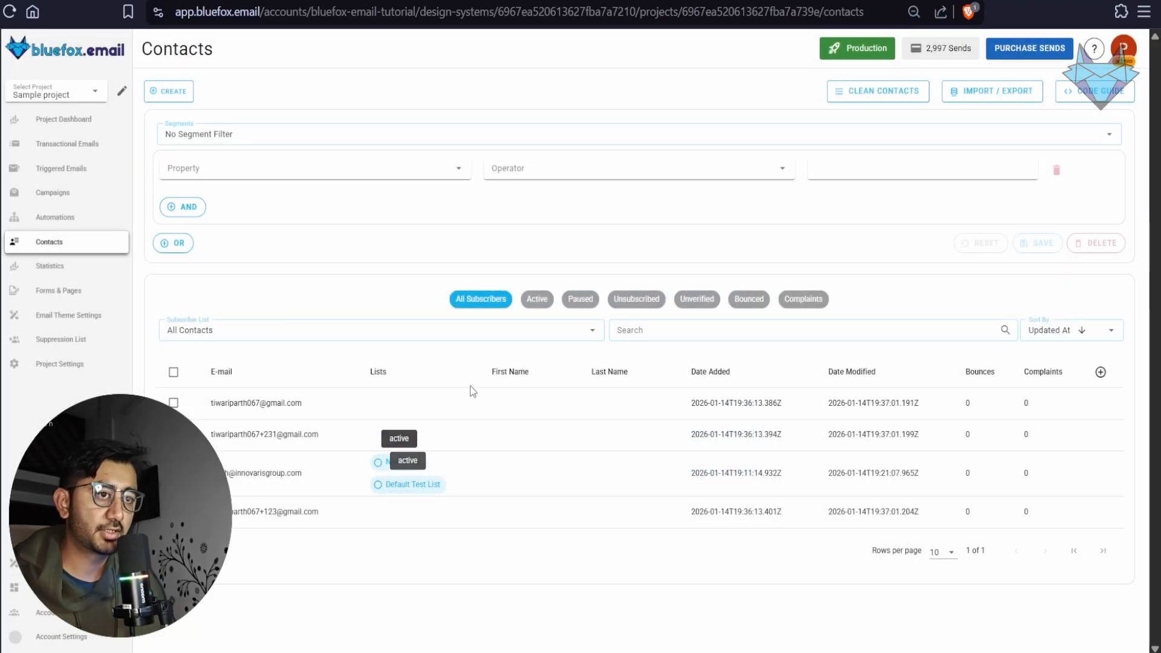
Open the project's contact properties, review the types available for a new property, and close the form without saving
left_click(99, 370)
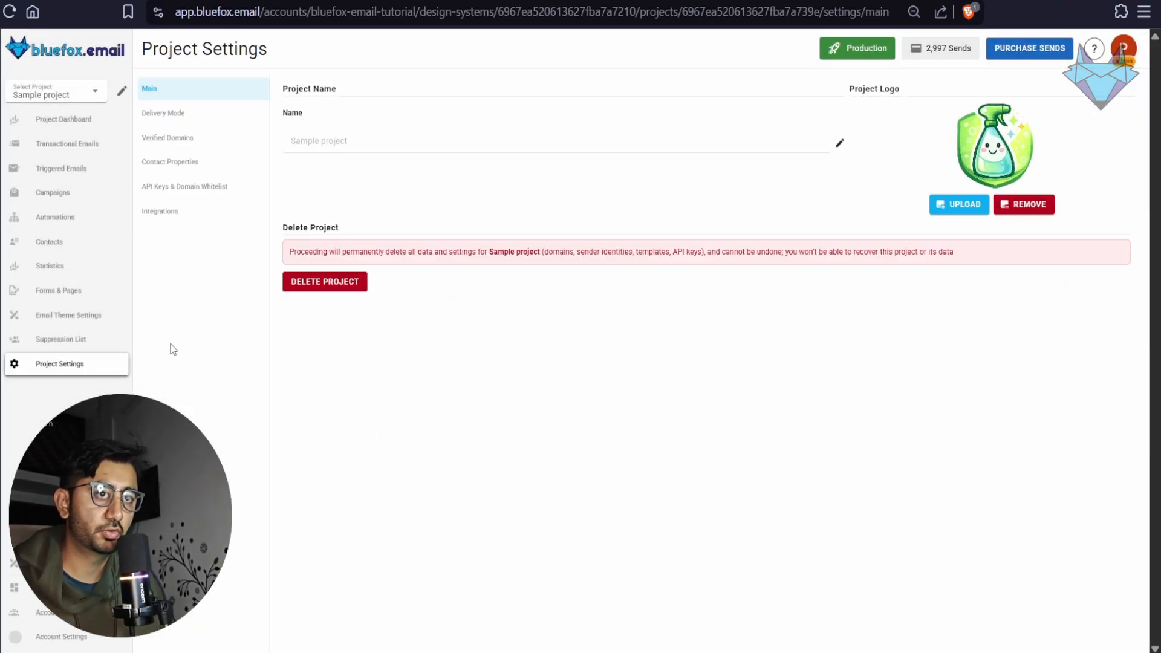
left_click(205, 168)
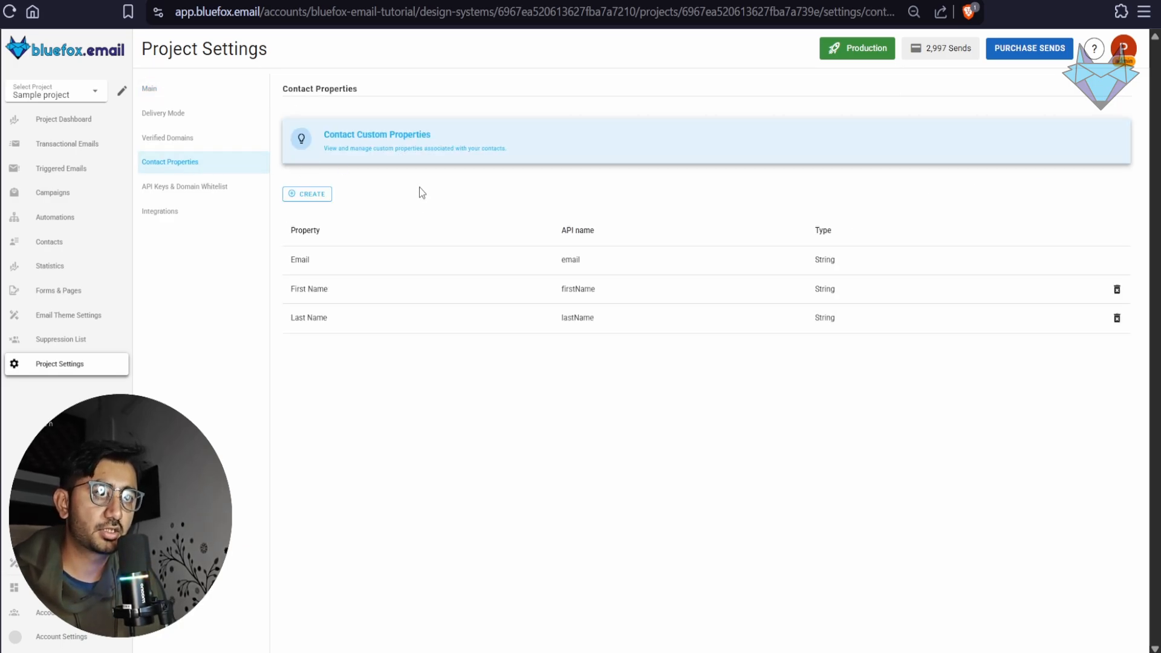
left_click(309, 194)
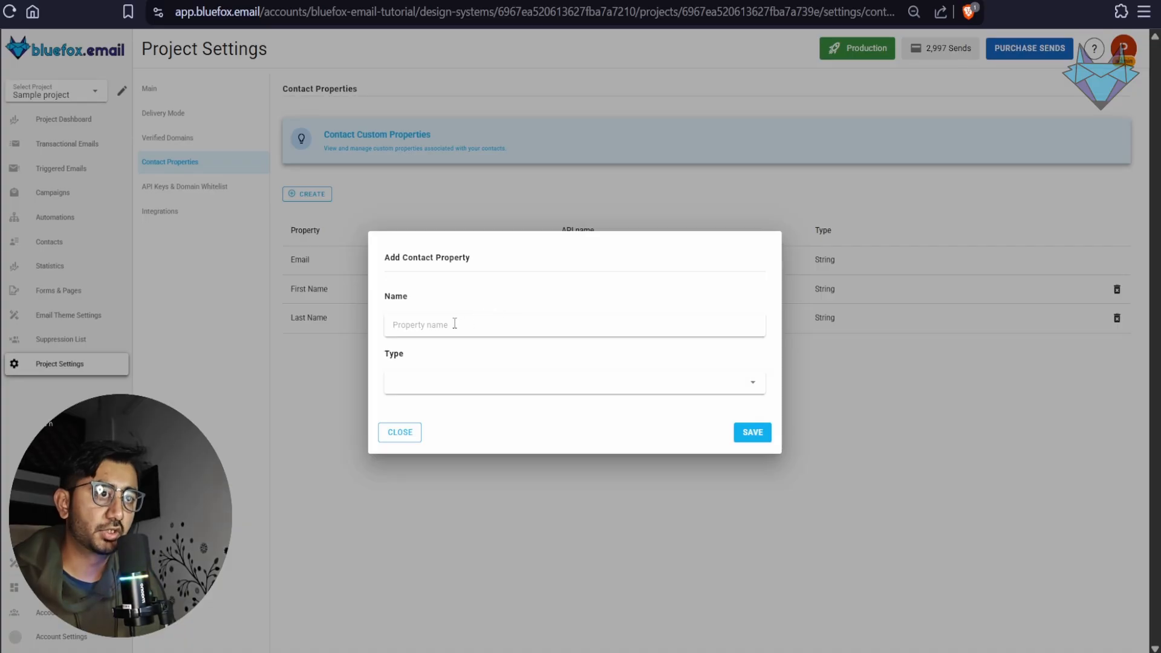
left_click(440, 382)
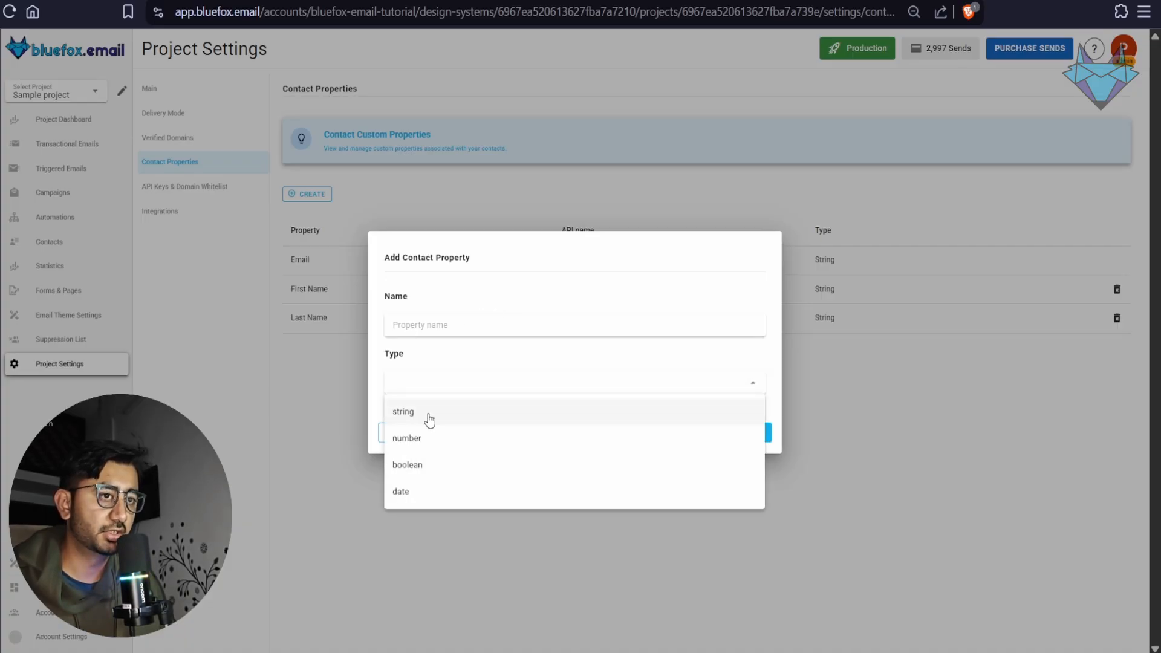
left_click(460, 560)
left_click(388, 439)
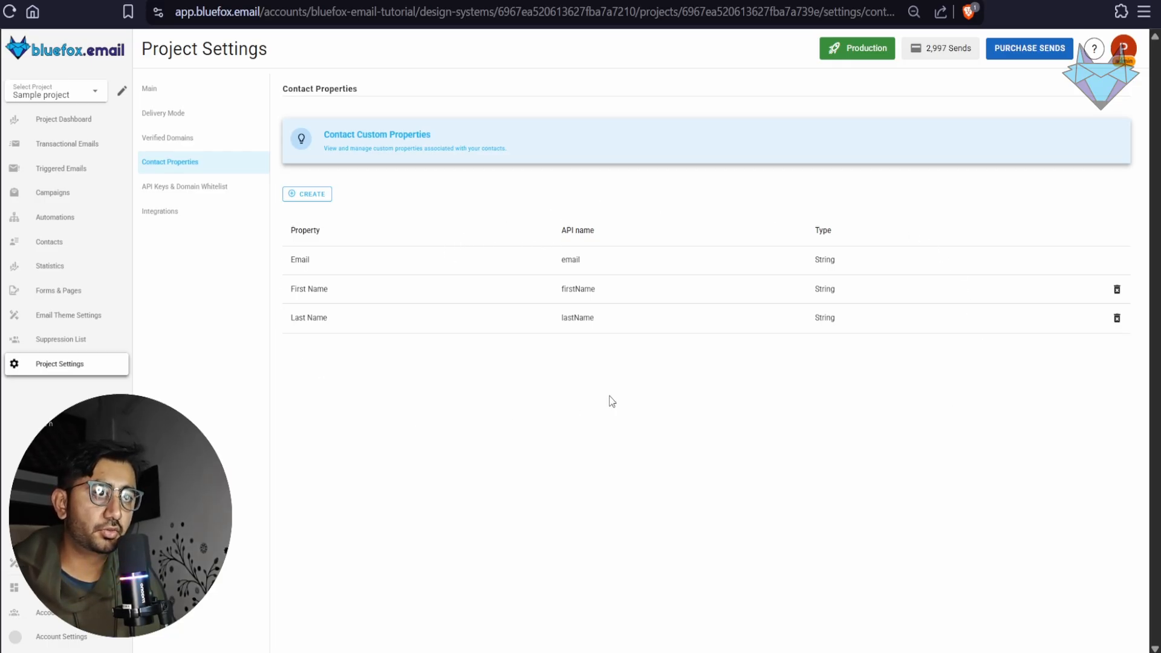
Examine the API names of the Email, First Name and Last Name contact properties
left_click_drag(552, 263, 609, 262)
left_click_drag(538, 300, 617, 298)
left_click(572, 317)
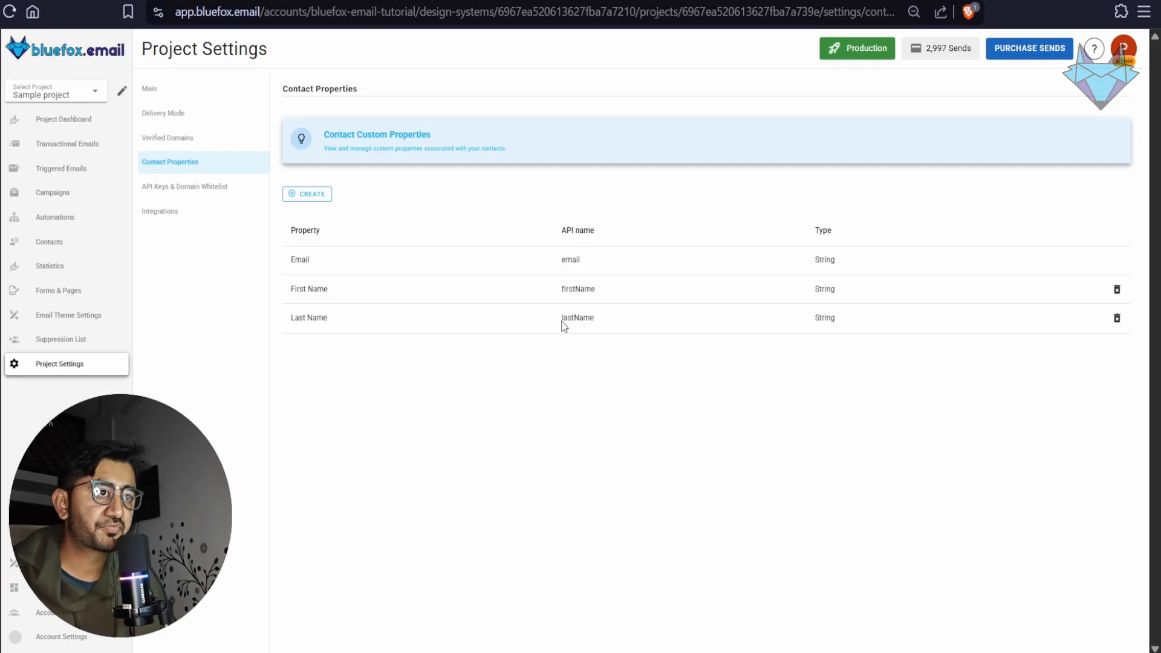
left_click(605, 320)
left_click_drag(593, 324, 558, 288)
left_click(604, 318)
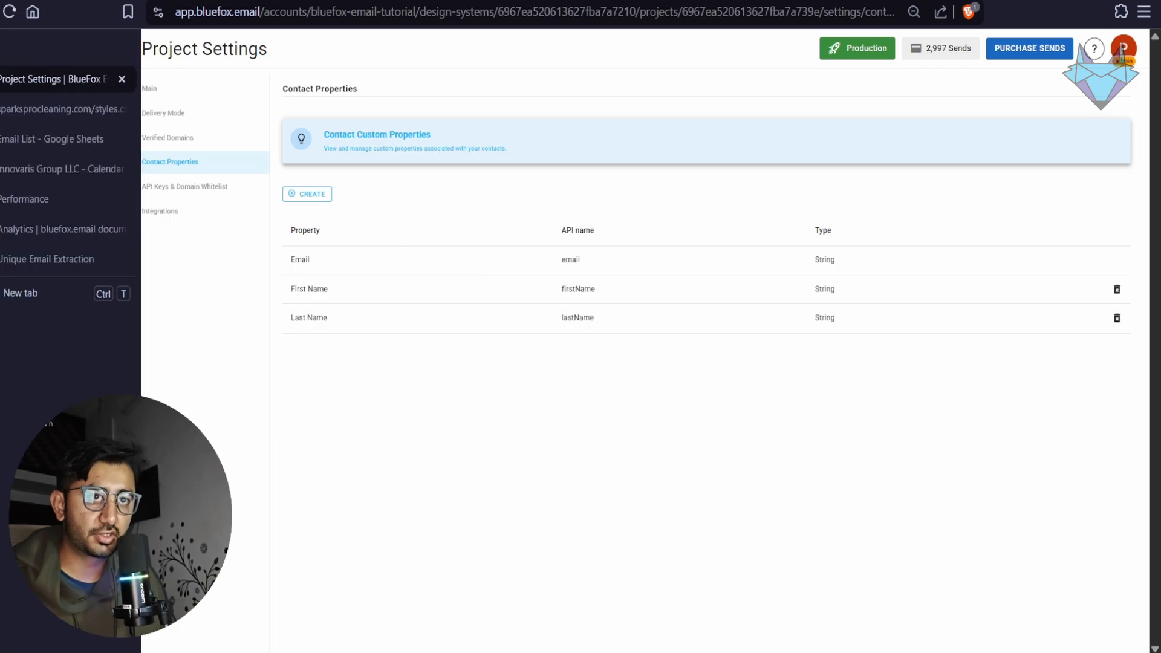
Switch to the Email List spreadsheet in Google Sheets and rename its column headers to email, firstName and lastName
left_click(2, 142)
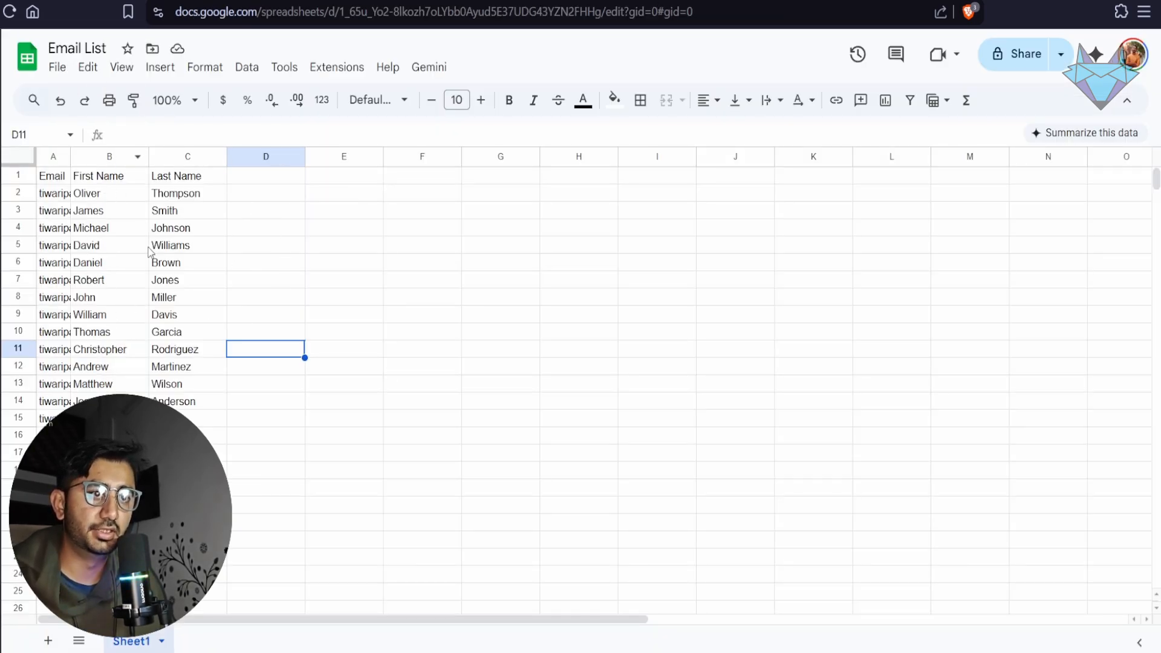
left_click(80, 178)
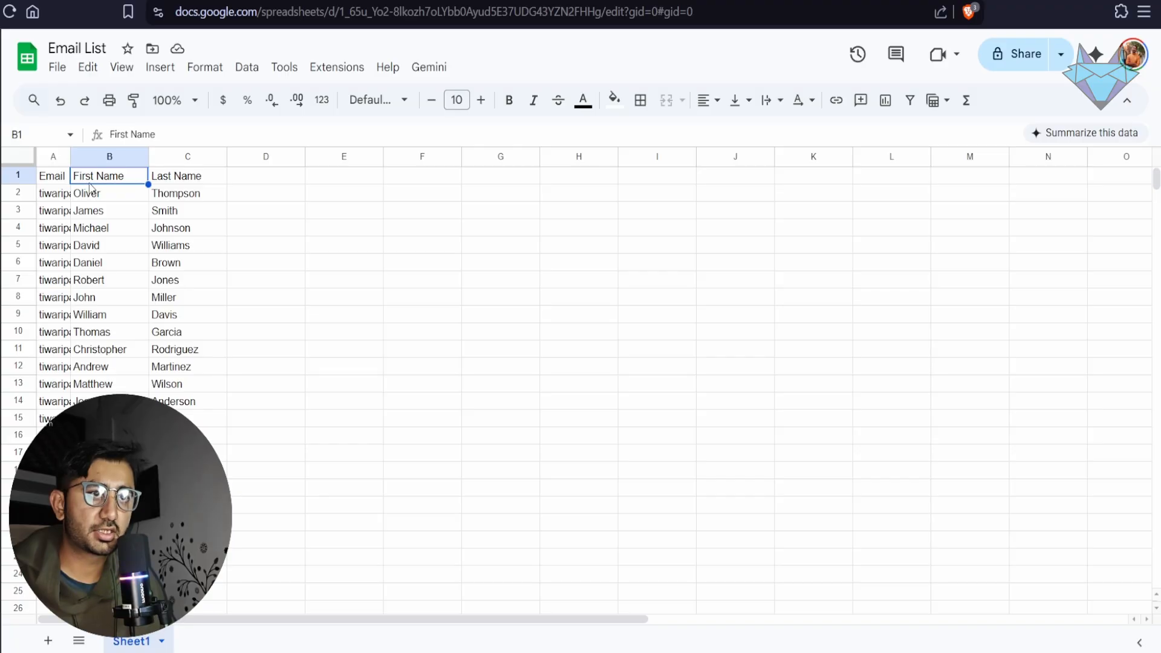
double_click(97, 176)
double_click(98, 177)
left_click(132, 178)
left_click_drag(132, 178, 81, 176)
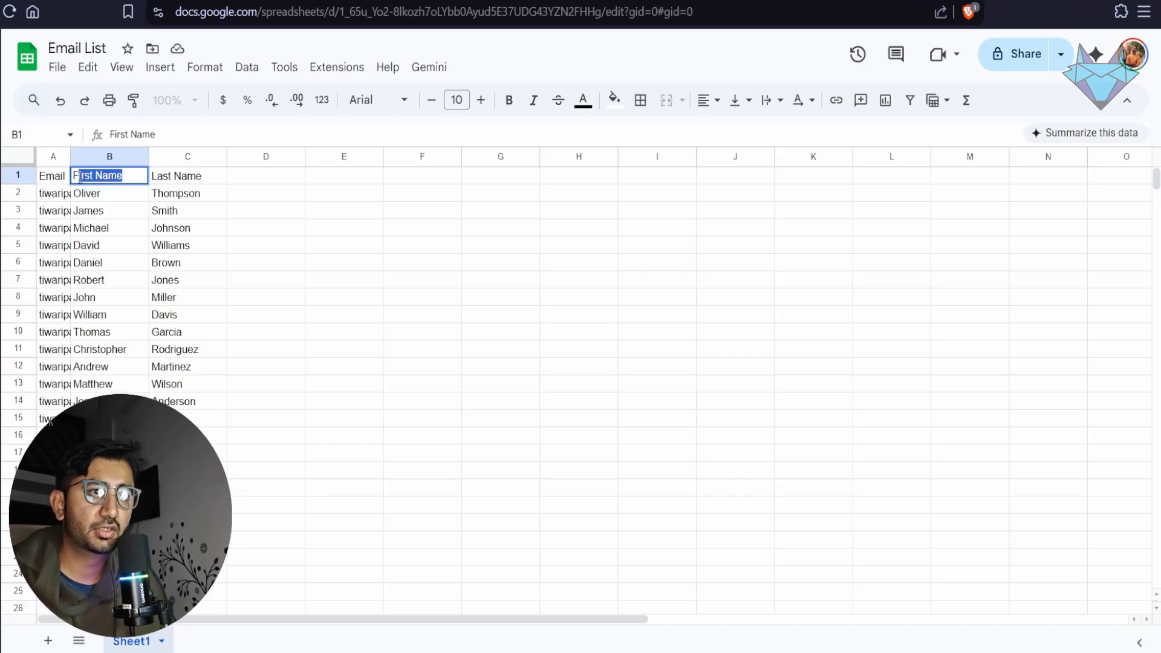
type("firstName")
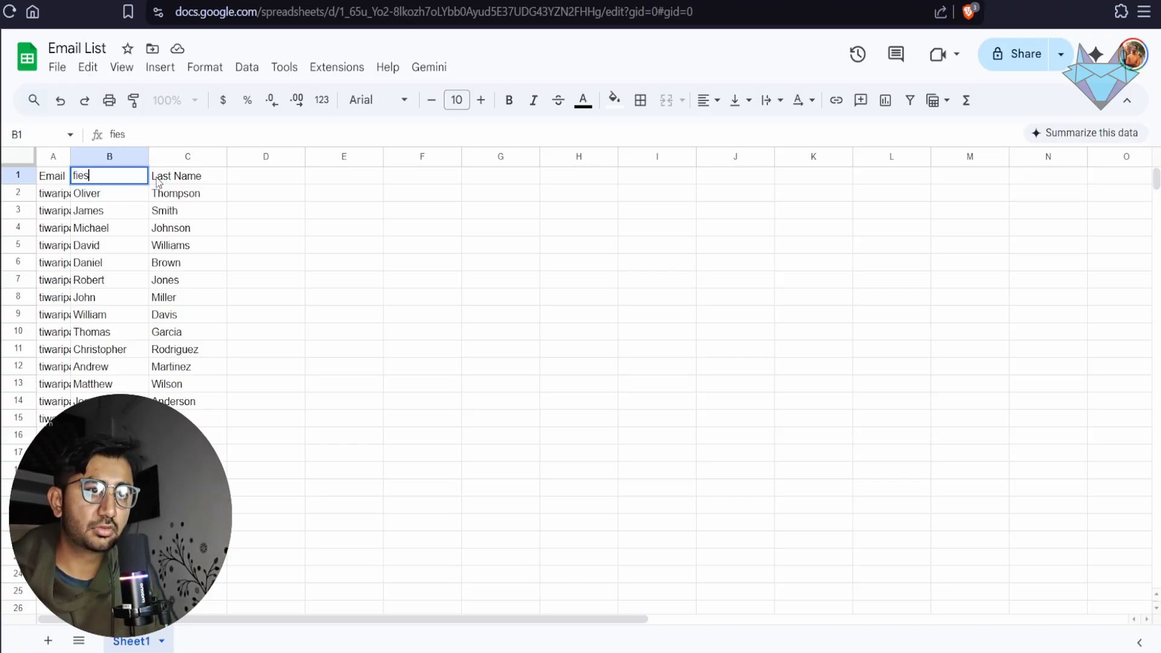
key("Tab")
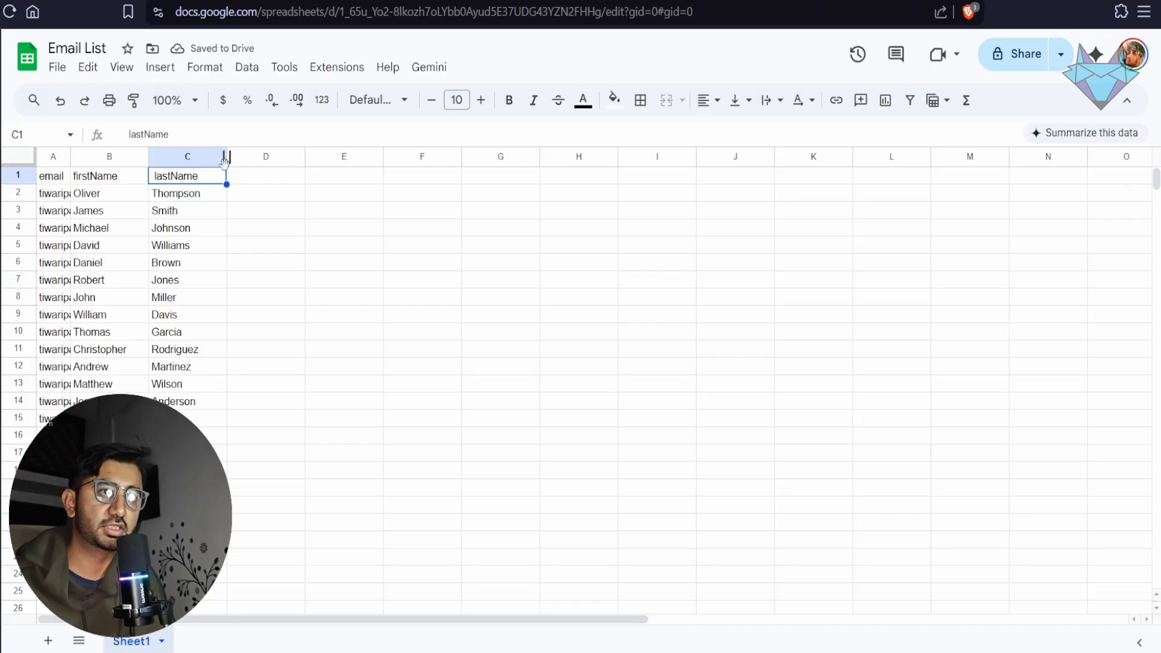
Check the three column headers in the Email List sheet and download it as a Comma Separated Values (.csv) file
left_click(60, 179)
left_click(92, 181)
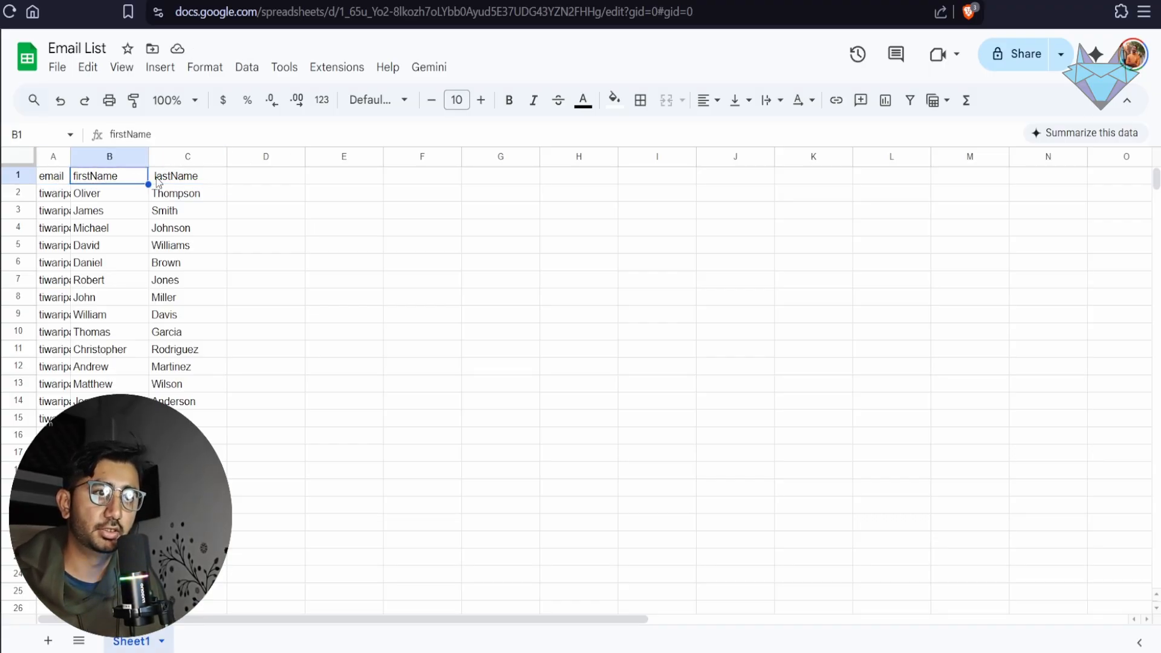
left_click(190, 182)
left_click(115, 180)
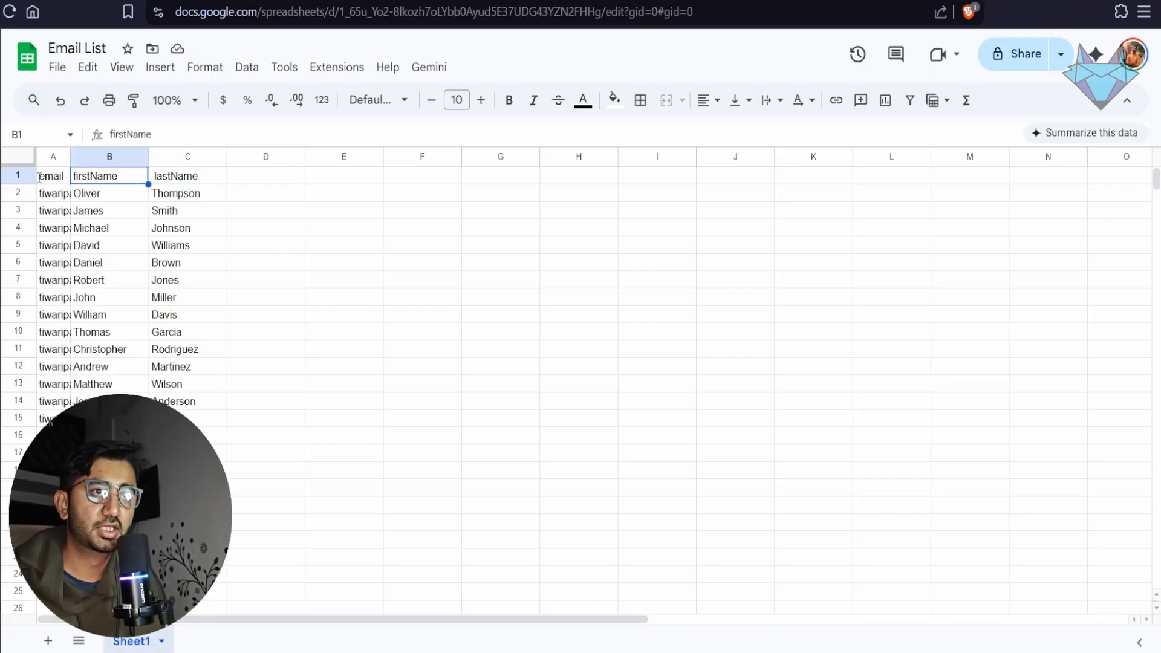
left_click(55, 179)
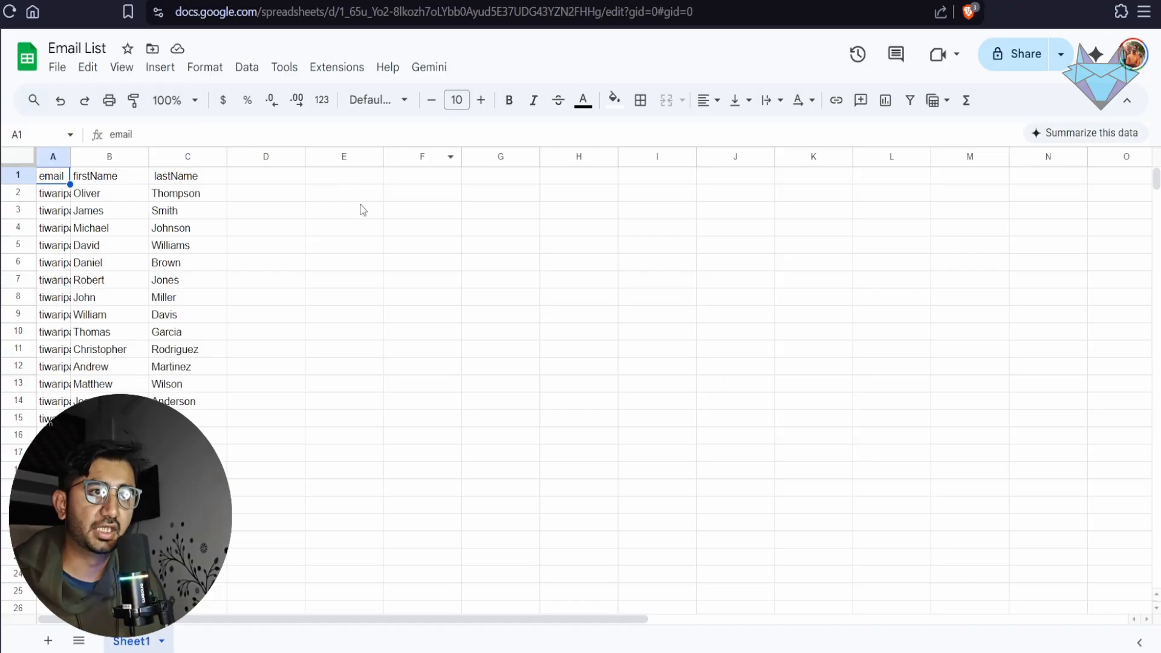
left_click(57, 66)
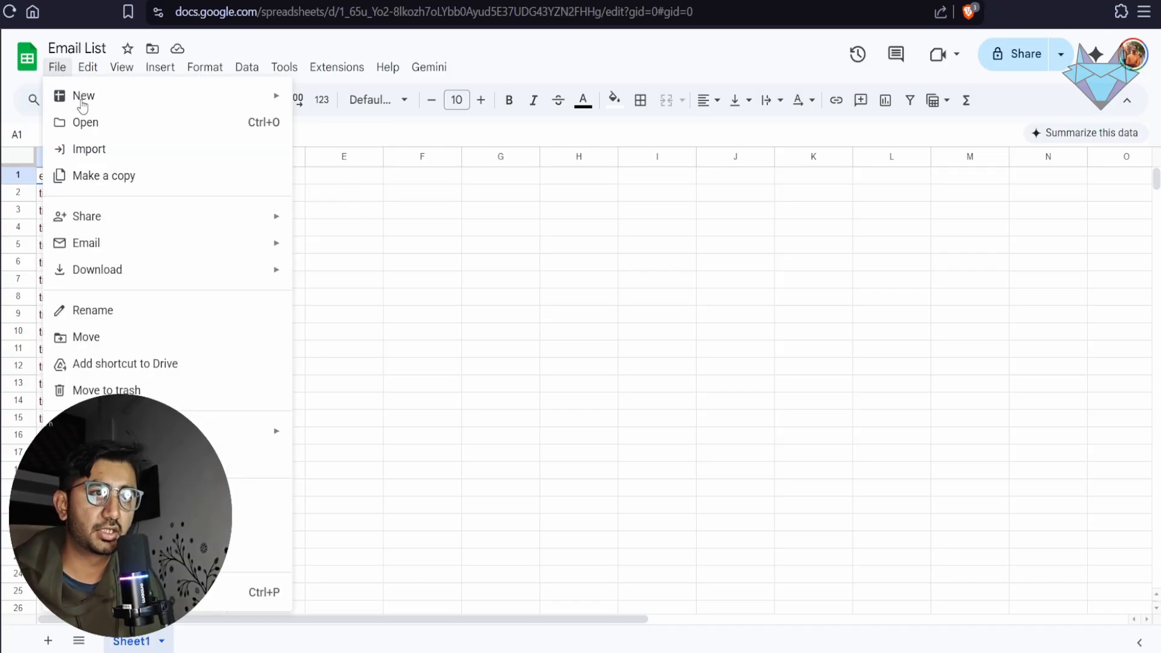
mouse_move(151, 276)
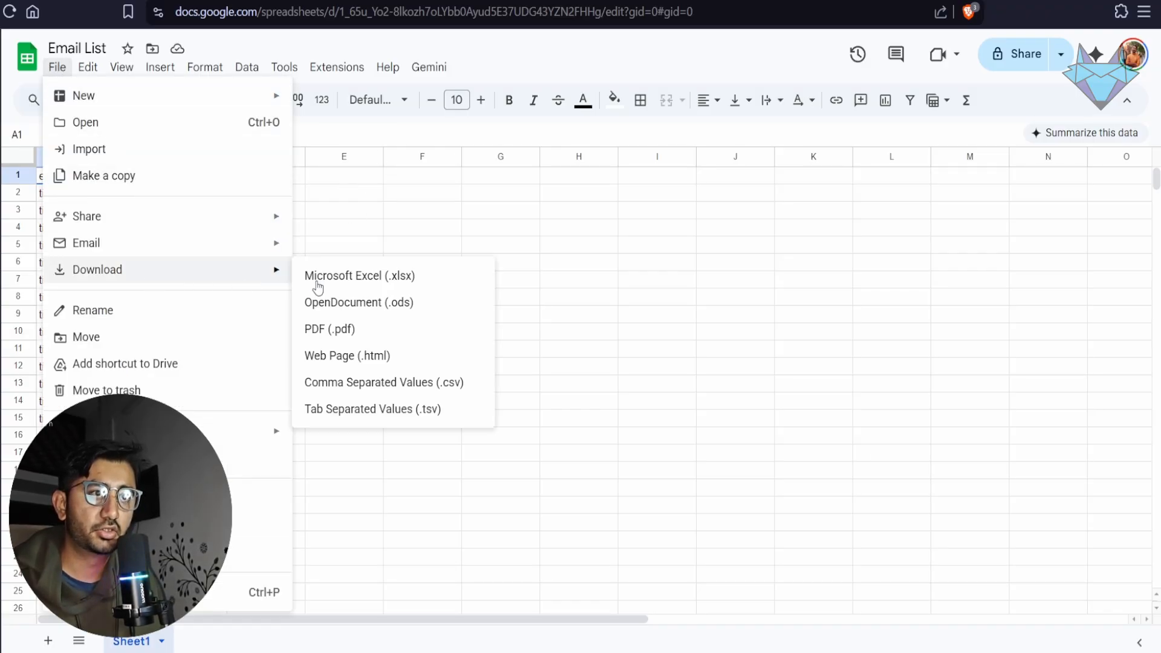
left_click(356, 382)
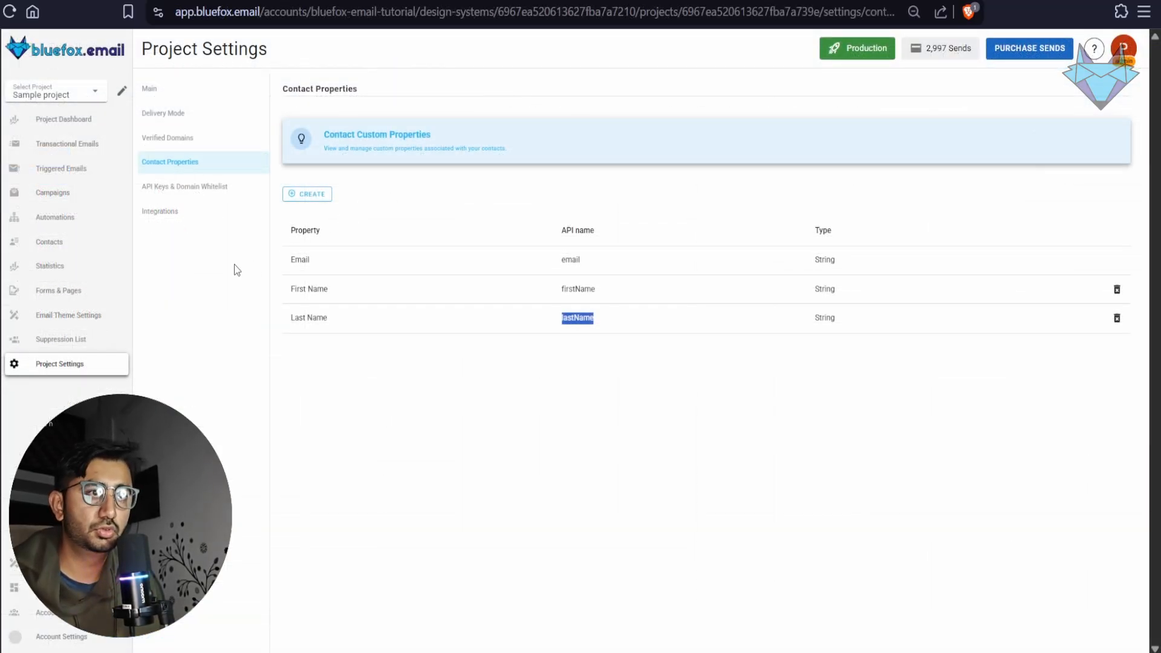
Import the downloaded Email List Sheet1 CSV file into the BlueFox Email project's contacts, leaving Trigger automations unchecked
left_click(71, 247)
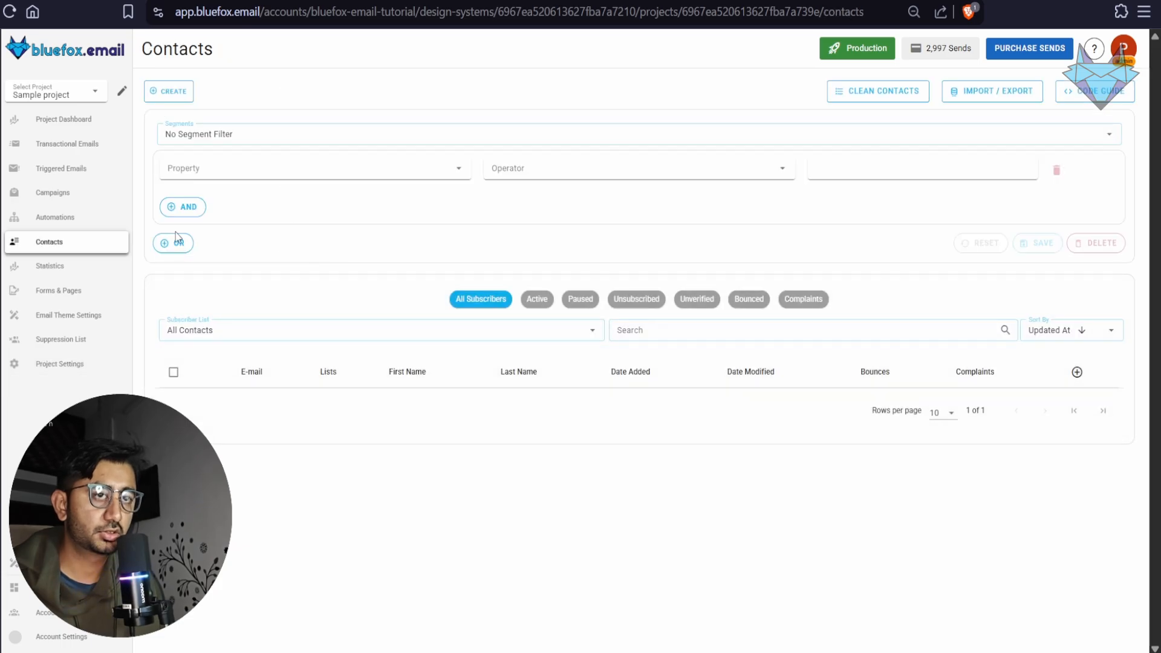
left_click(998, 94)
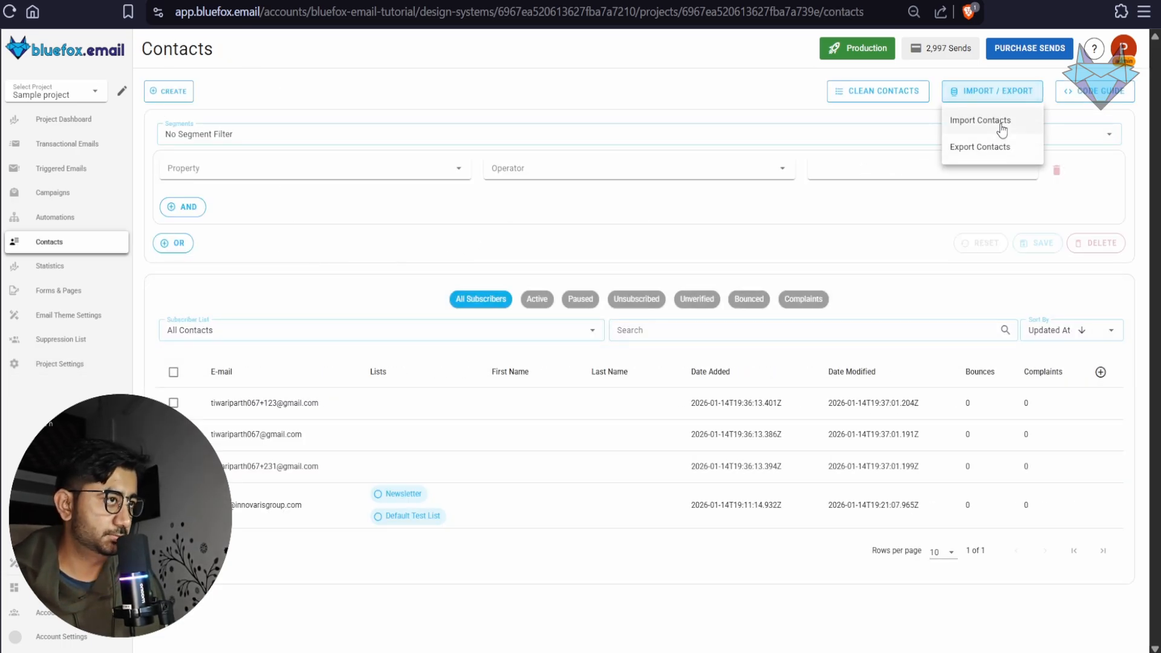
left_click(1001, 124)
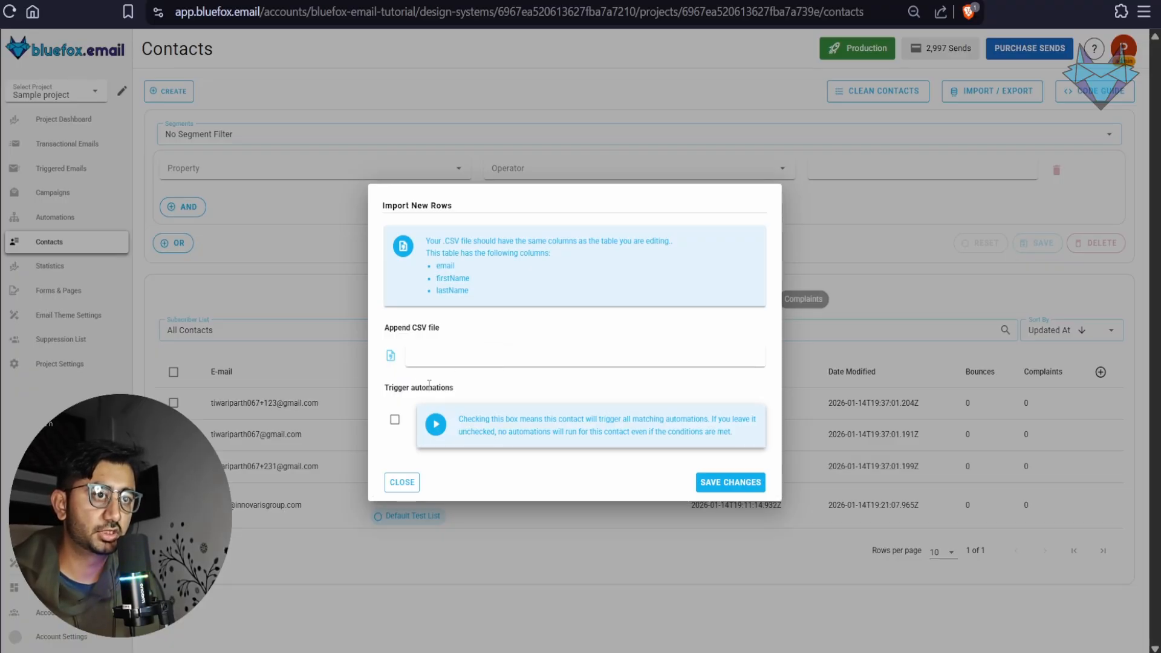
left_click(393, 361)
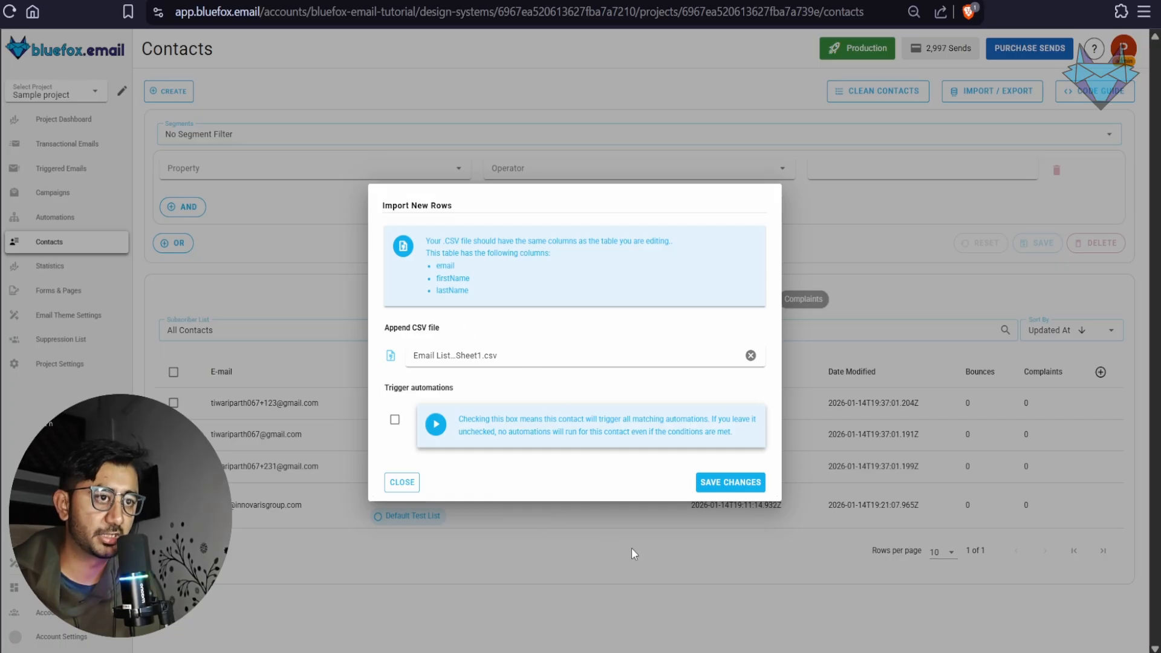
left_click(732, 482)
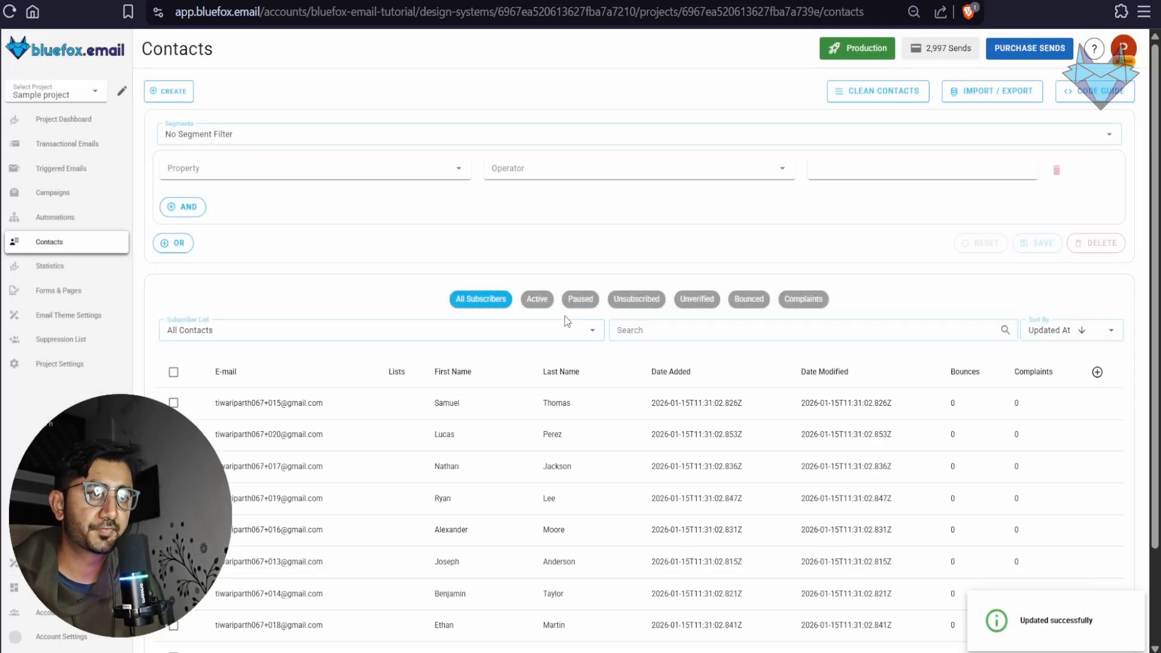
Look over the imported contacts' email addresses, first names and last names in the contact table
scroll(617, 206, "down", 2)
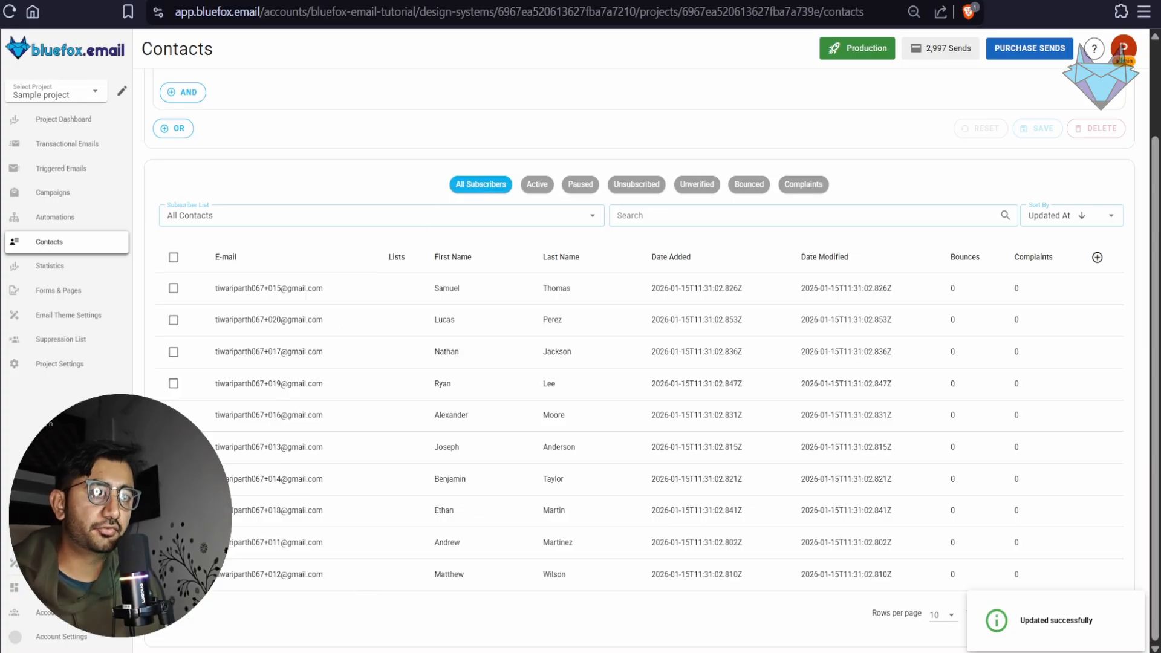
left_click_drag(272, 596, 404, 253)
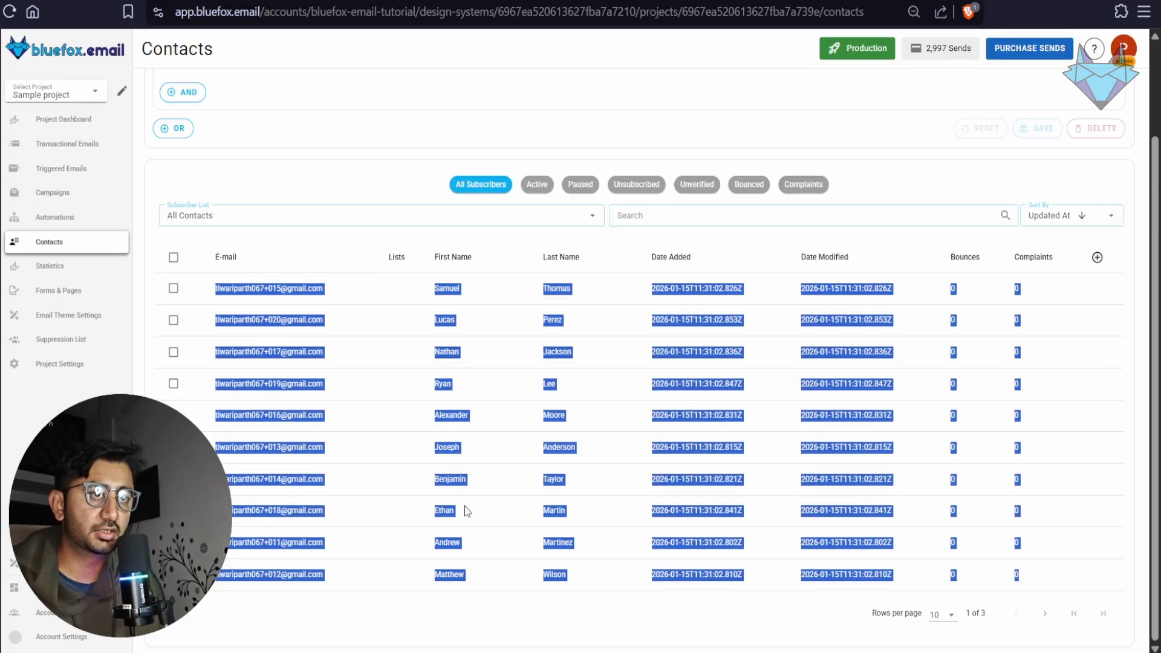
left_click(530, 620)
left_click_drag(593, 578, 553, 263)
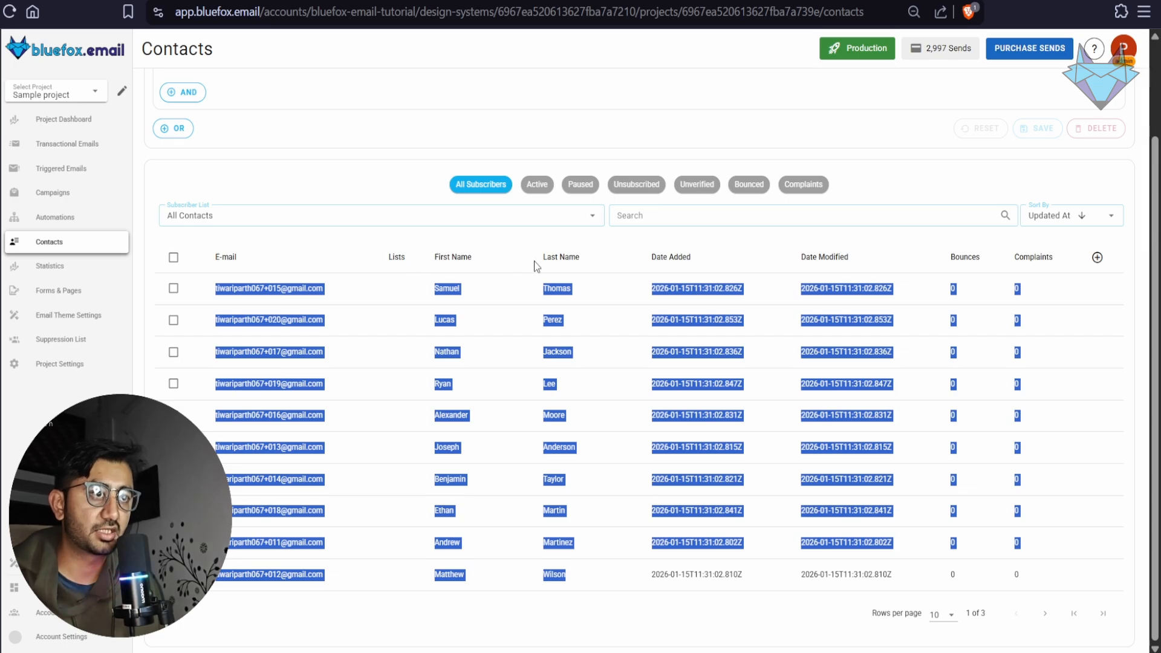
left_click(591, 630)
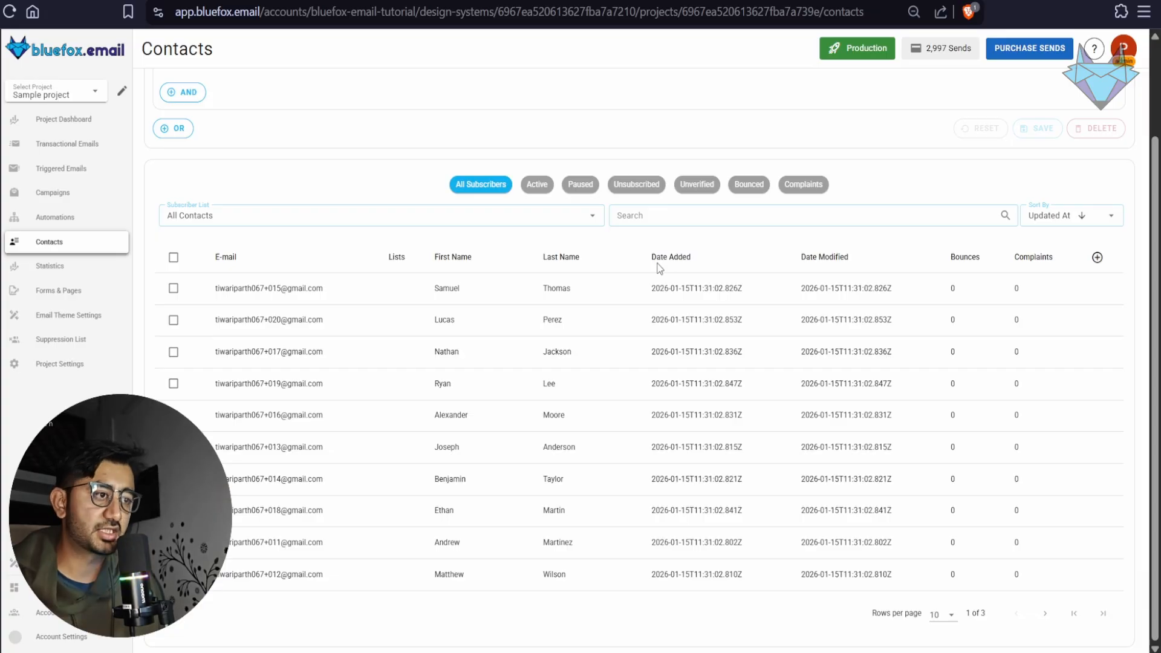
Review the completion status of all Setup Guide items in the project dashboard
left_click(21, 117)
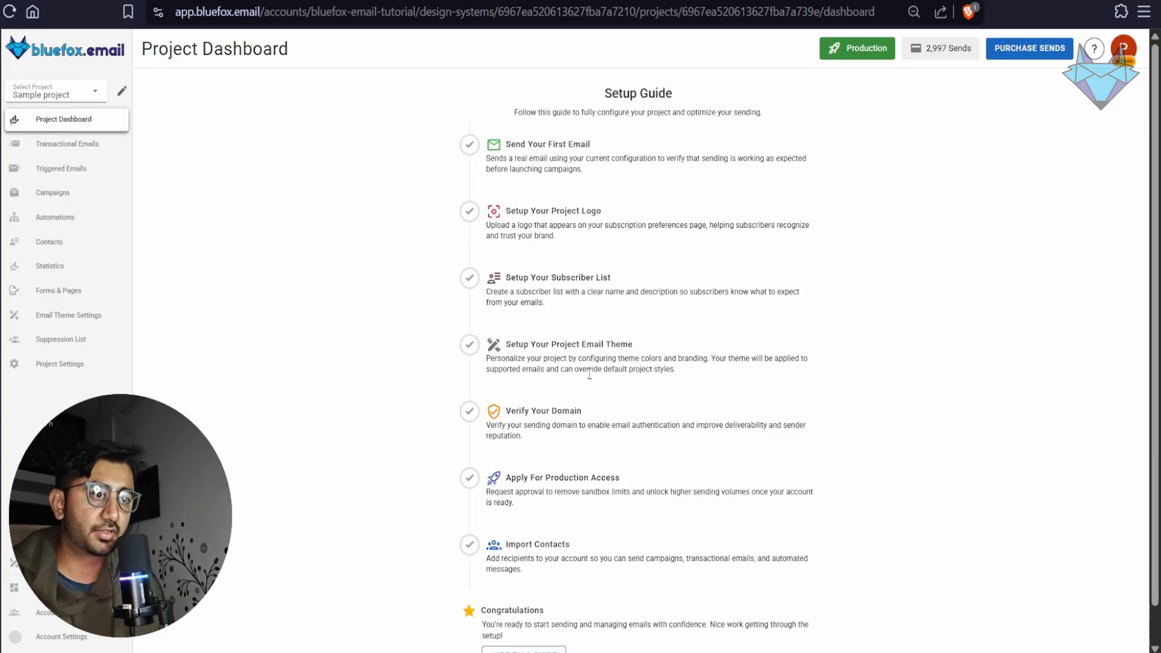
scroll(588, 459, "down", 1)
left_click_drag(479, 569, 419, 110)
left_click(357, 401)
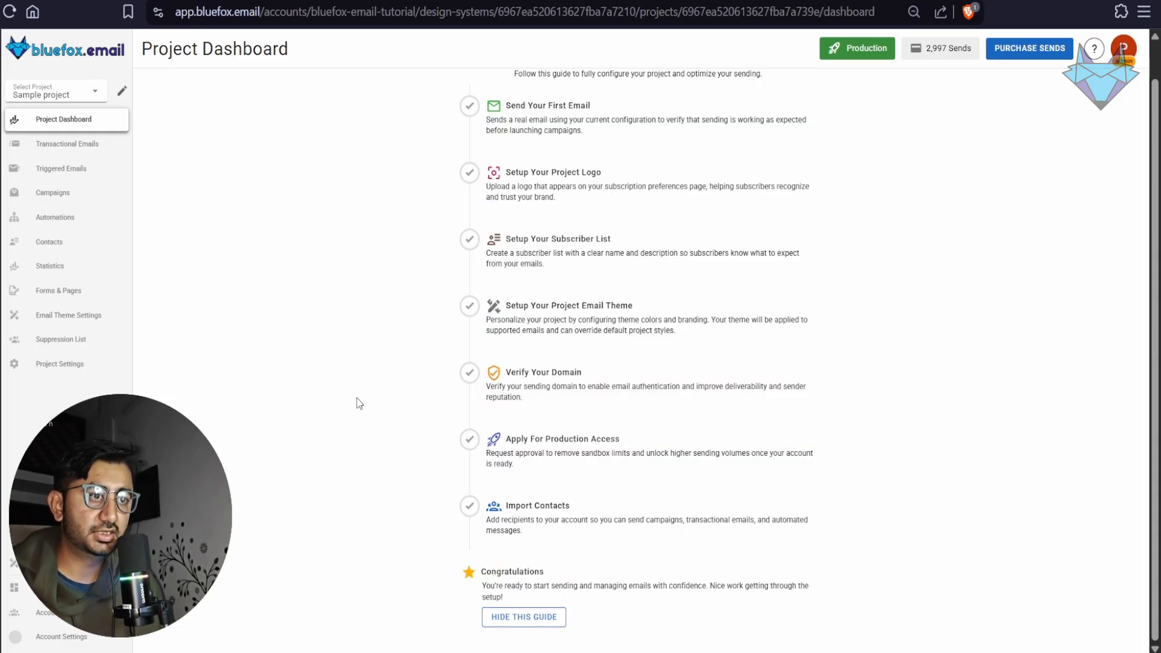
scroll(441, 461, "up", 1)
scroll(705, 500, "down", 1)
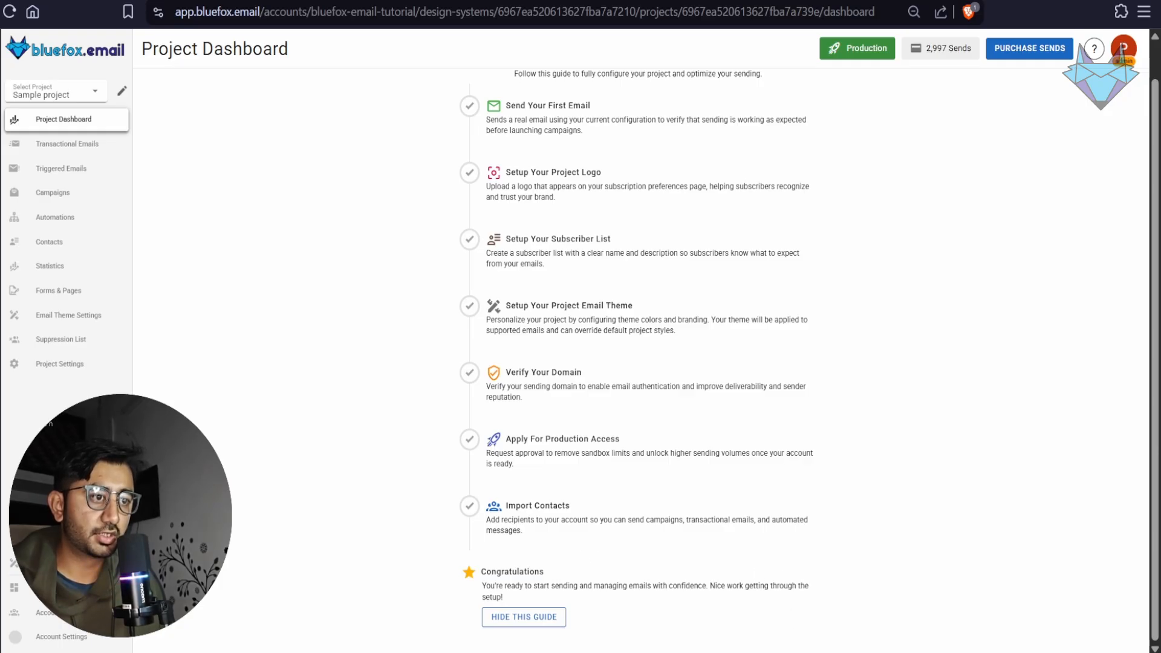
Open the project's campaigns, check the Newsletter campaign's subscriber list, and copy that campaign's JSON
left_click(89, 203)
scroll(618, 185, "down", 1)
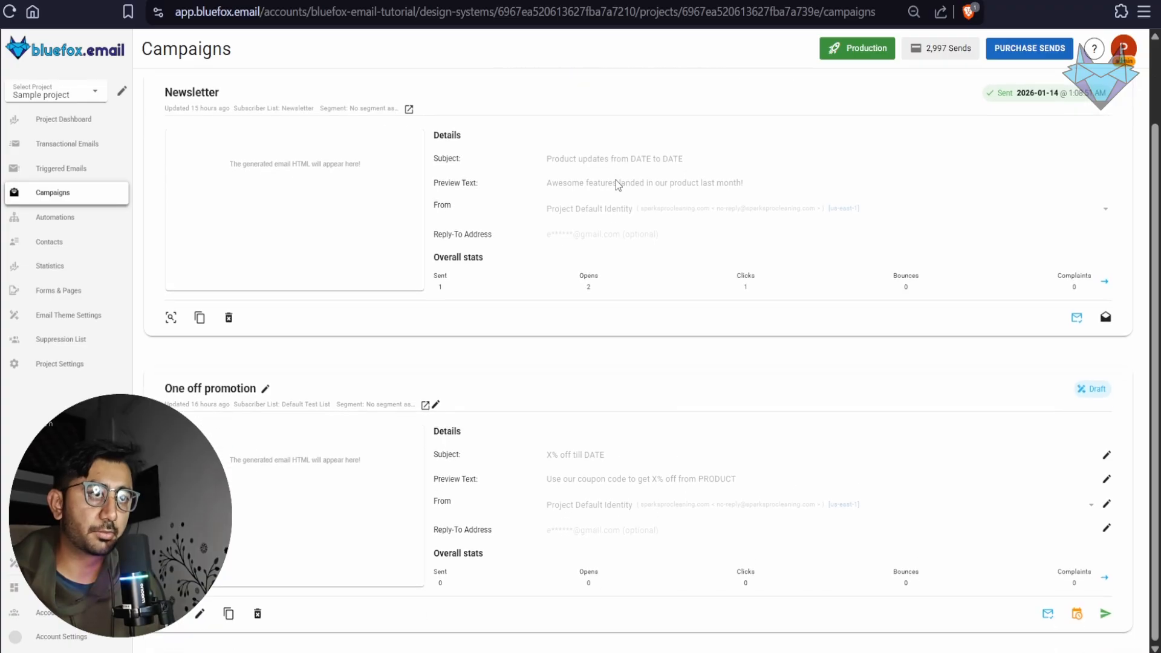
scroll(623, 328, "up", 2)
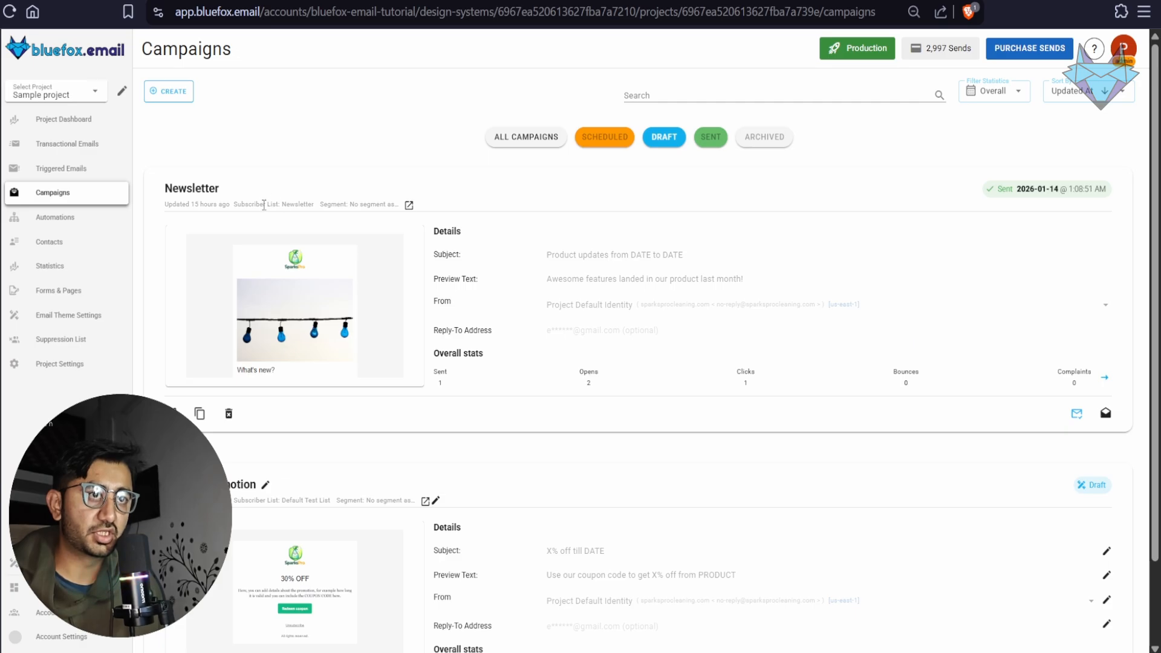
left_click_drag(264, 205, 229, 204)
left_click(324, 205)
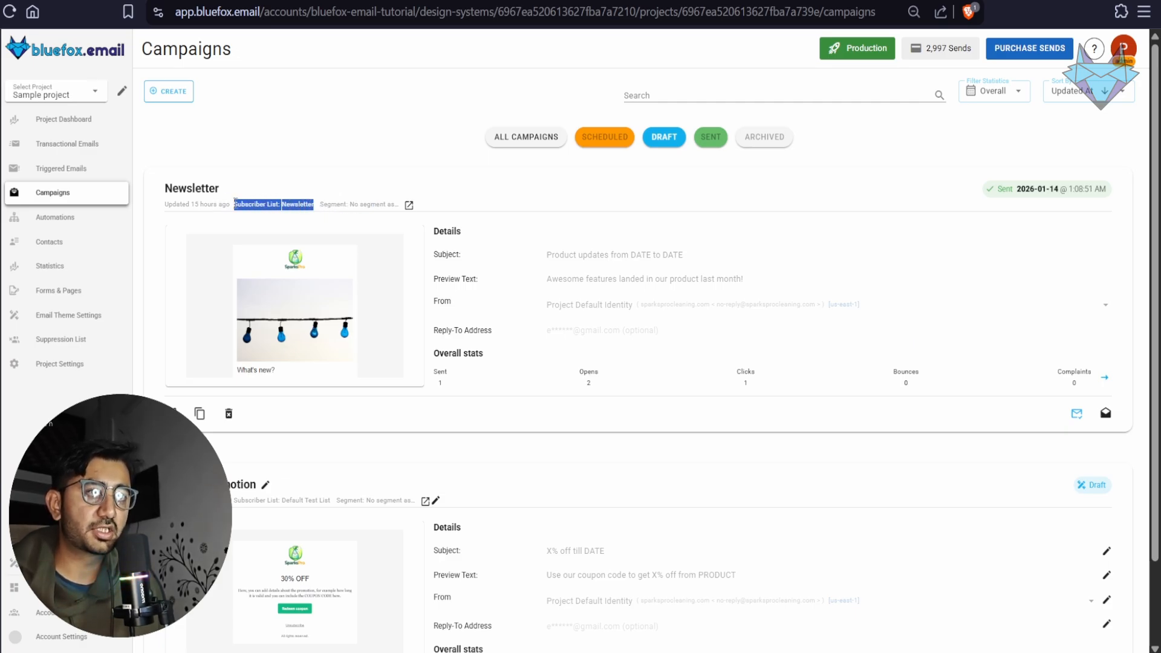
left_click(622, 280)
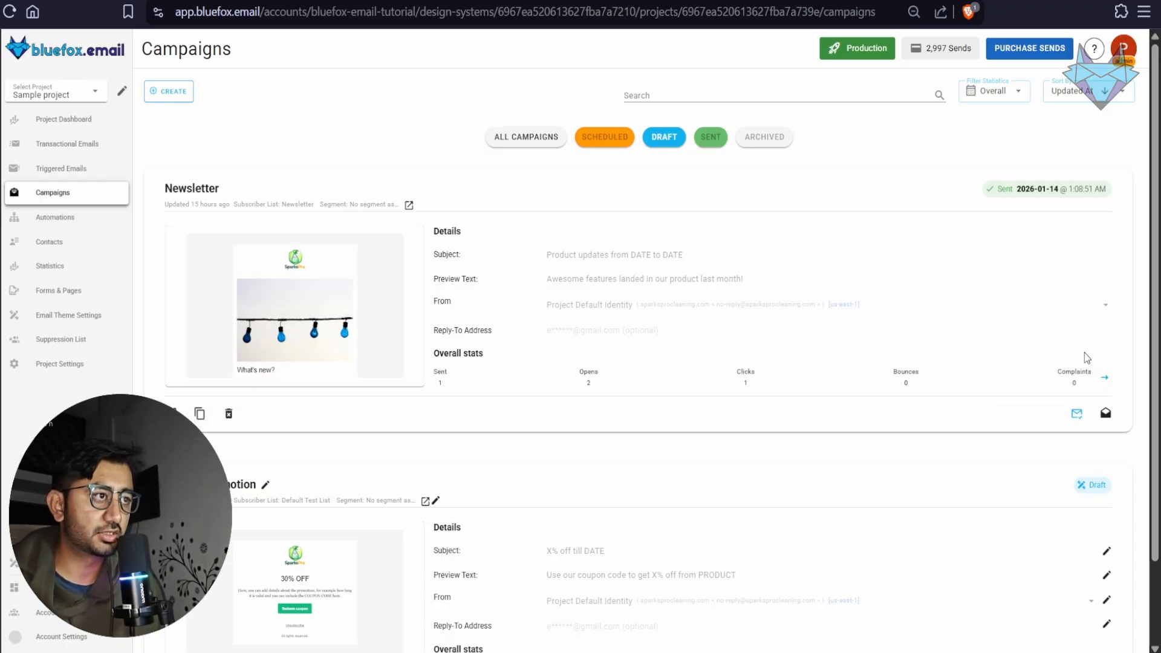
left_click(200, 418)
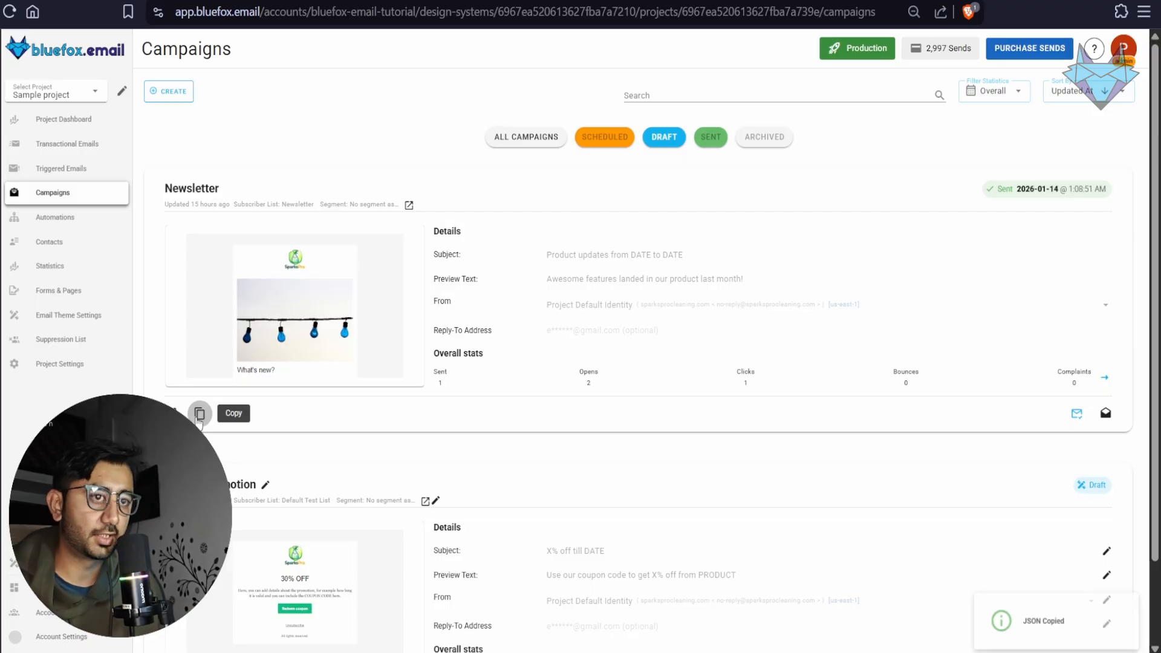
Create a Newsletter campaign from the copied JSON with the Newsletter subscriber list and No segment assigned, and open it in the editor
left_click(163, 94)
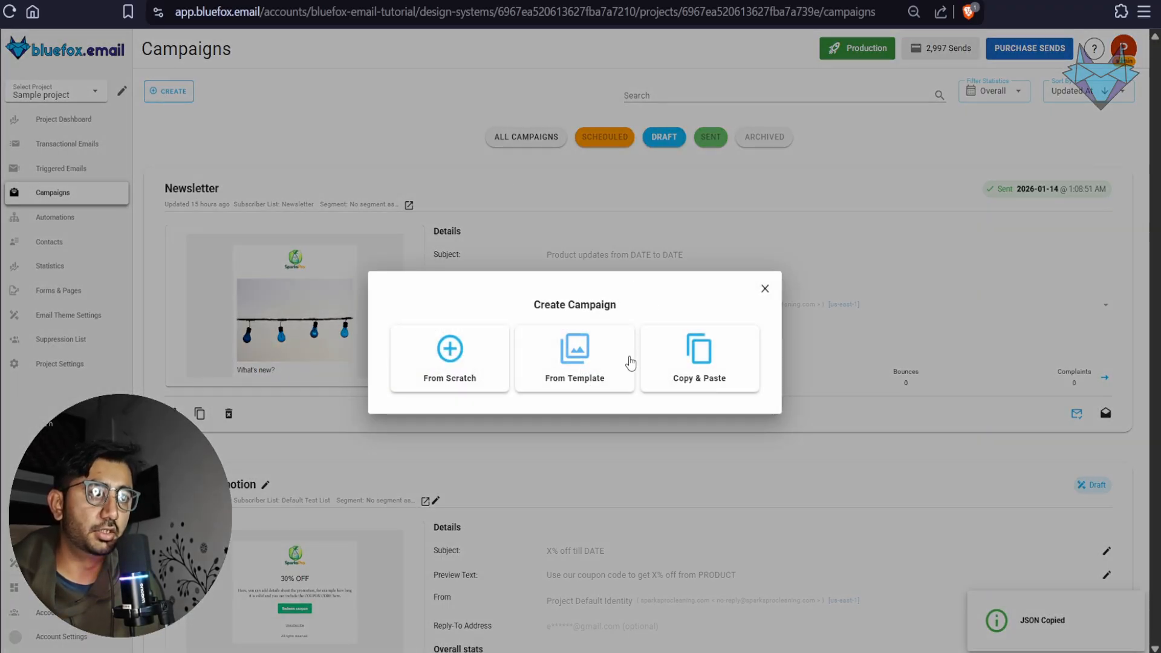
left_click(684, 372)
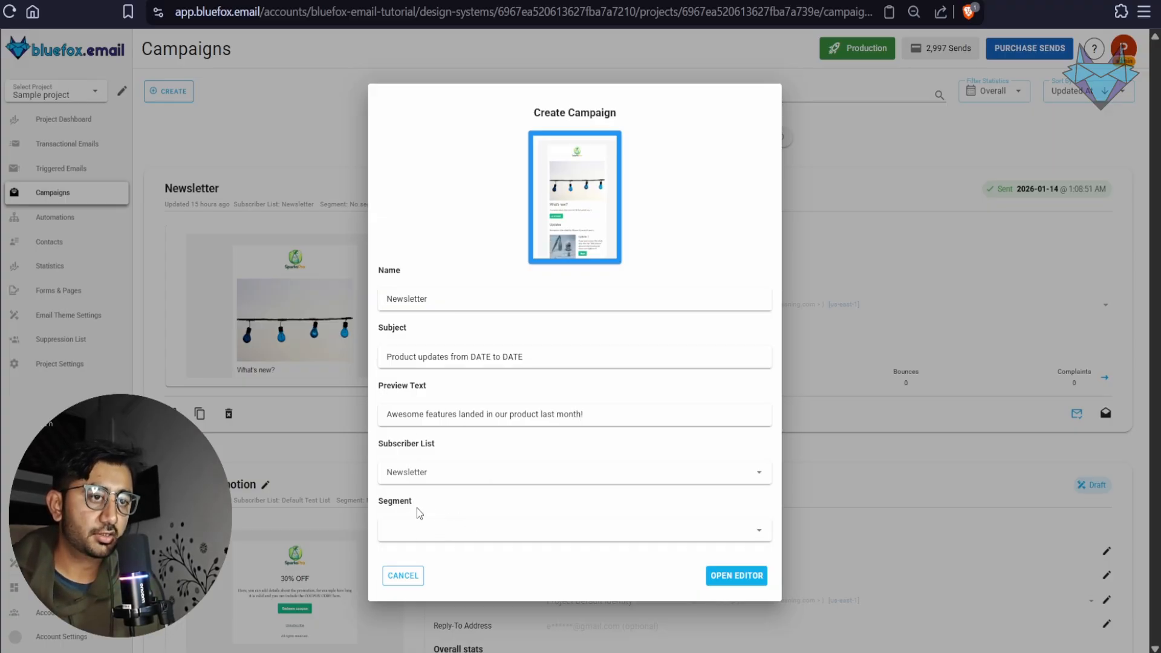
left_click(441, 532)
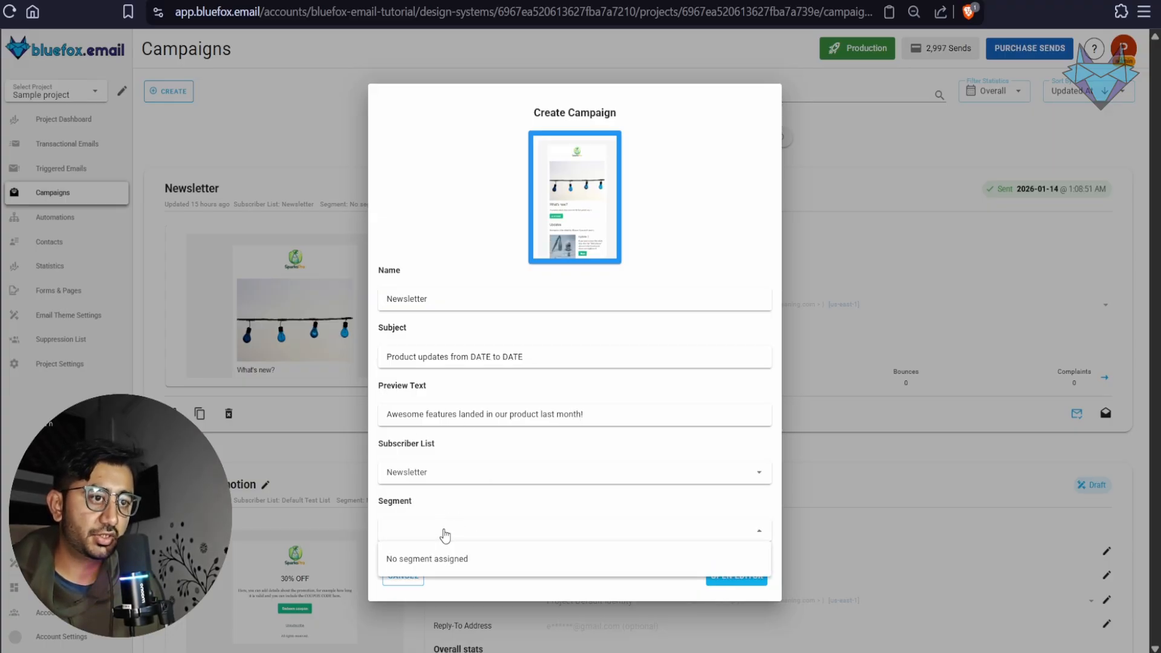
left_click(461, 569)
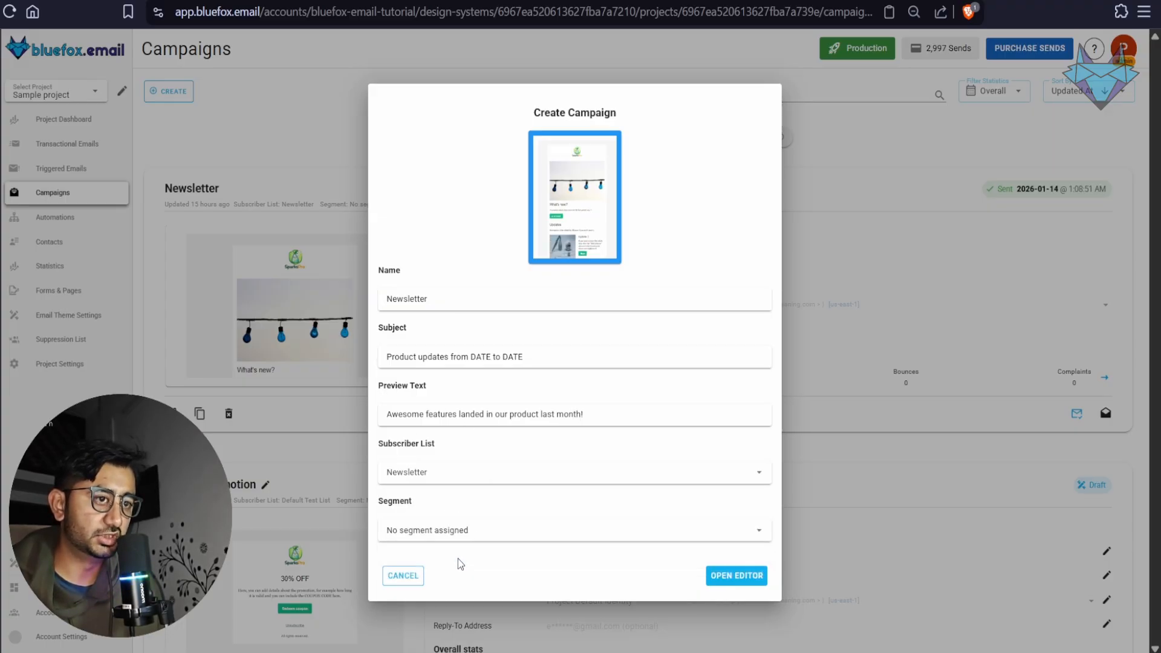
left_click(740, 578)
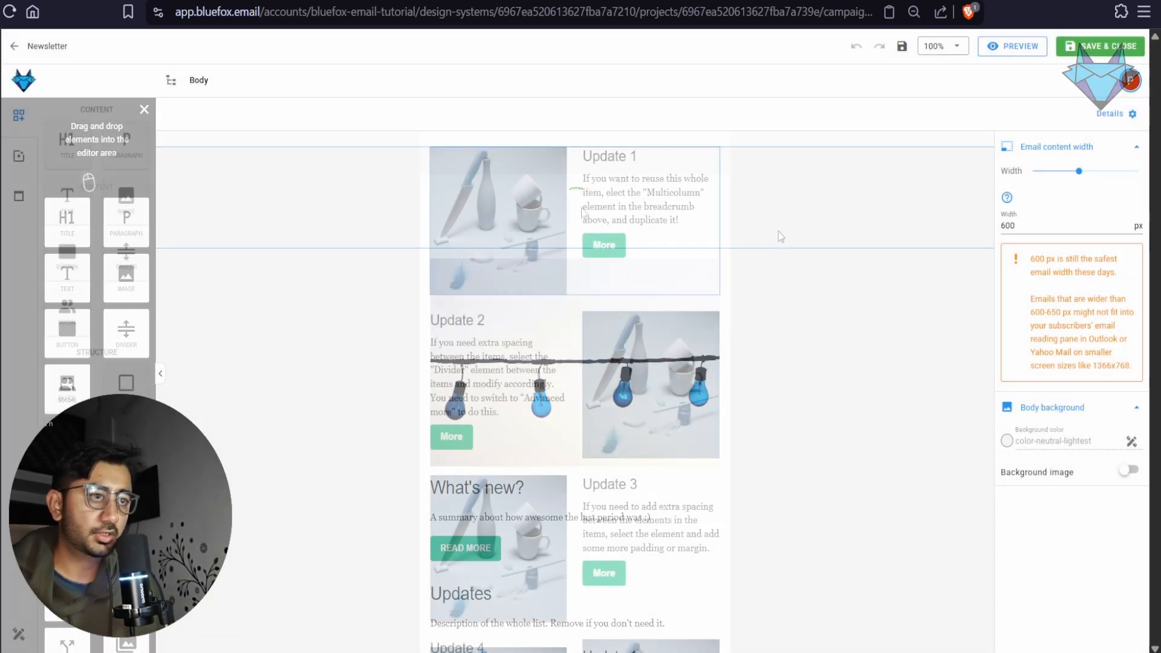
Look through the newsletter's email content down to the footer, then save and close the campaign
scroll(678, 335, "down", 4)
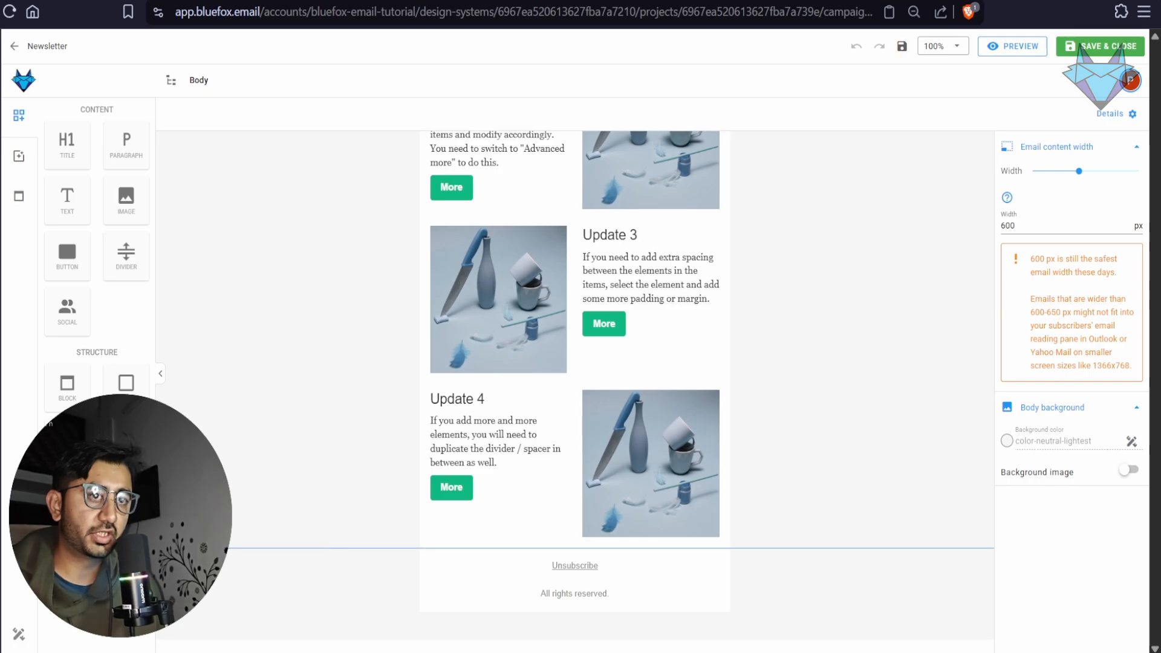
scroll(513, 491, "up", 8)
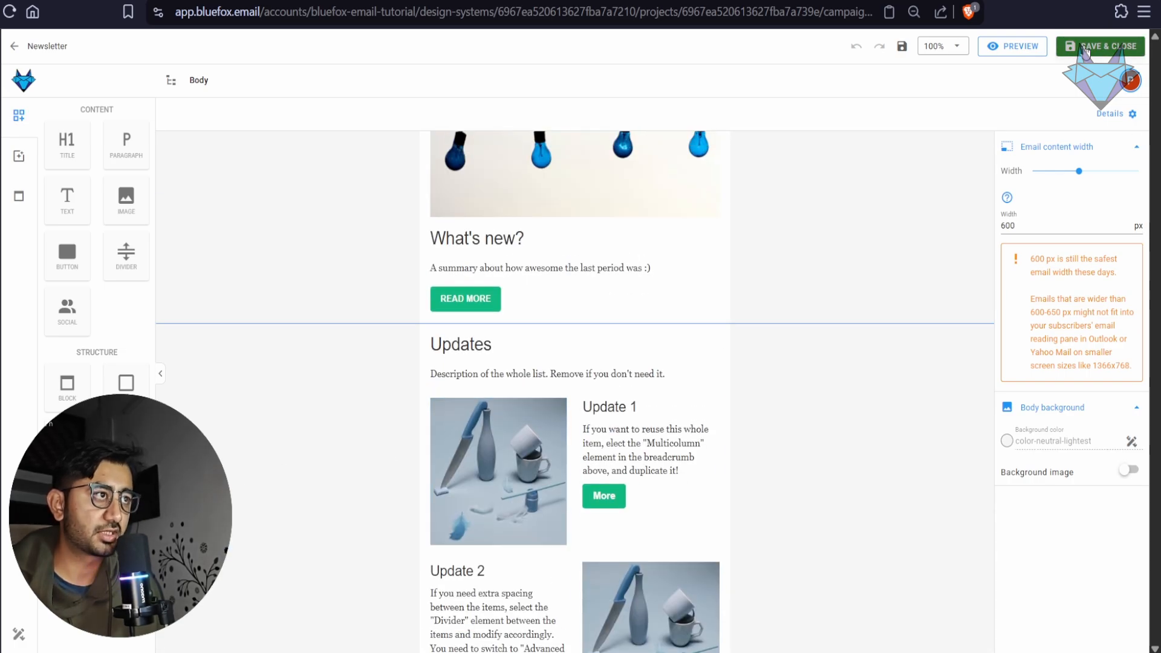
left_click(1086, 49)
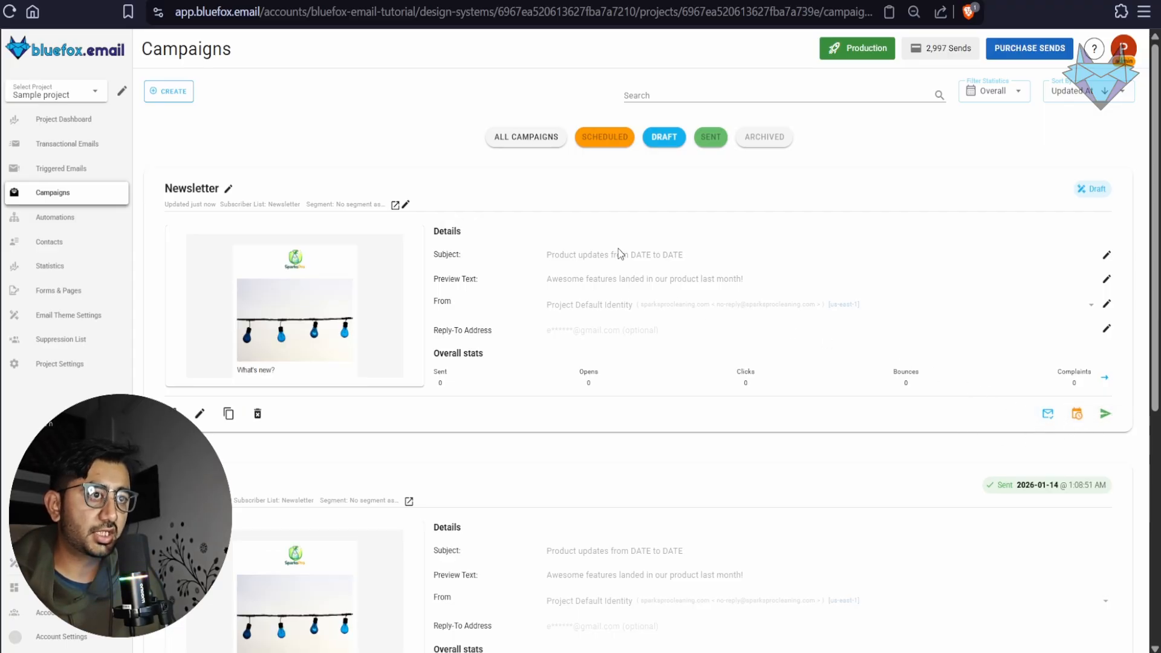
Add the sender's own email as the Reply-To Address of the draft Newsletter campaign and save it
triple_click(446, 329)
left_click(670, 333)
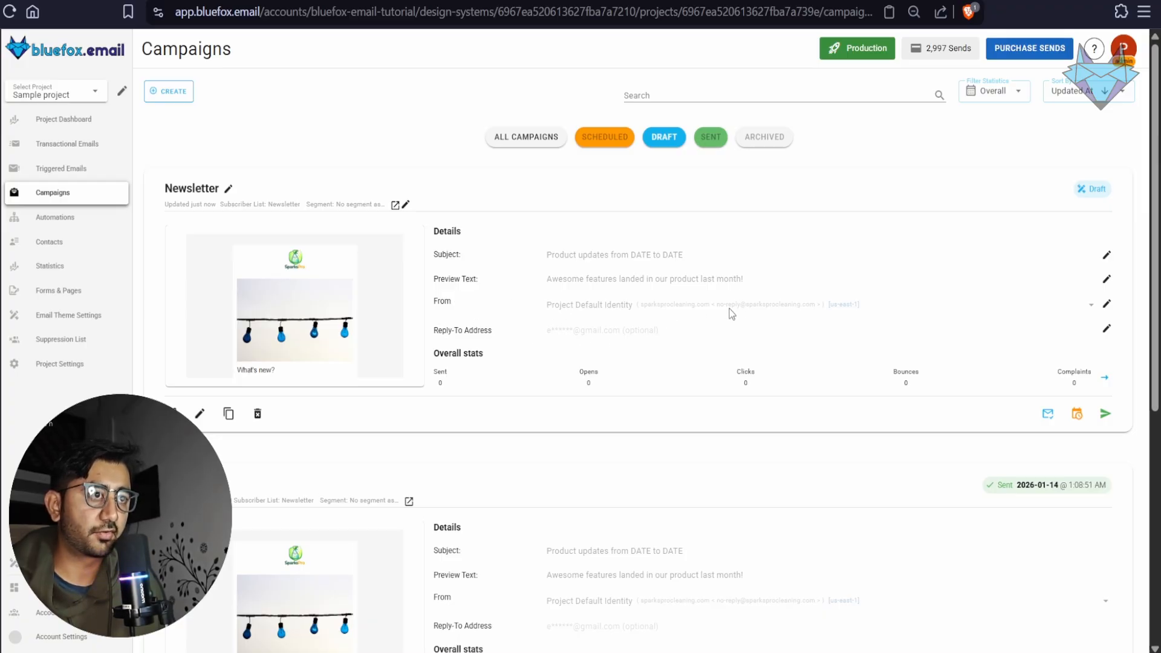
left_click(1110, 332)
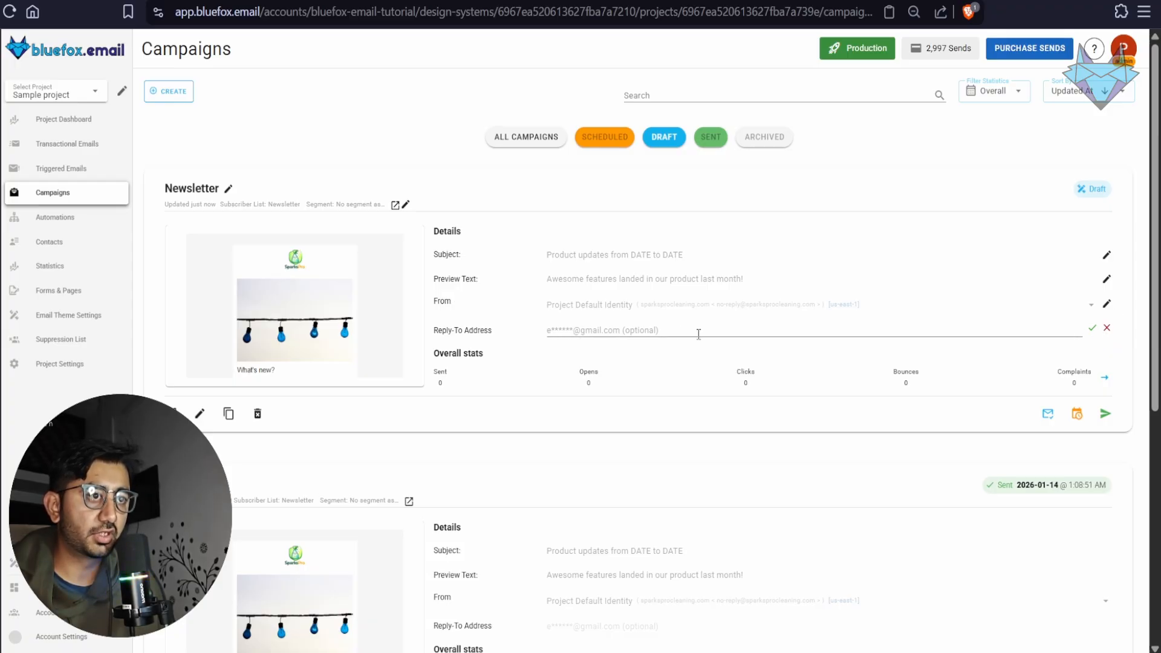
left_click(611, 334)
left_click(770, 365)
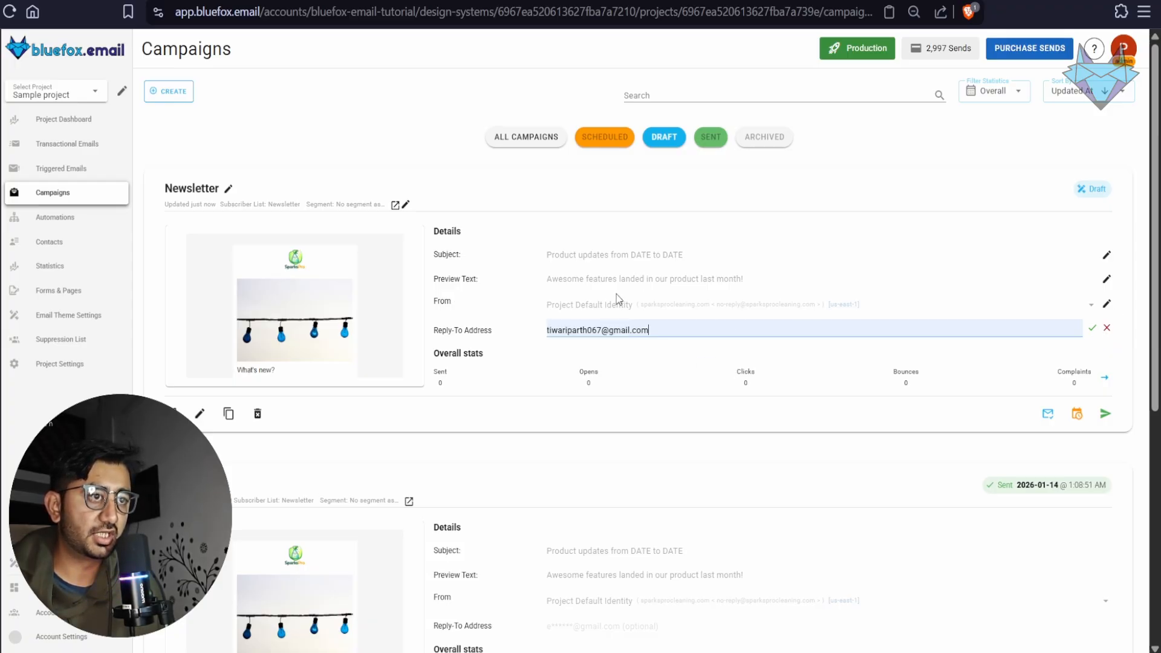
left_click(1092, 329)
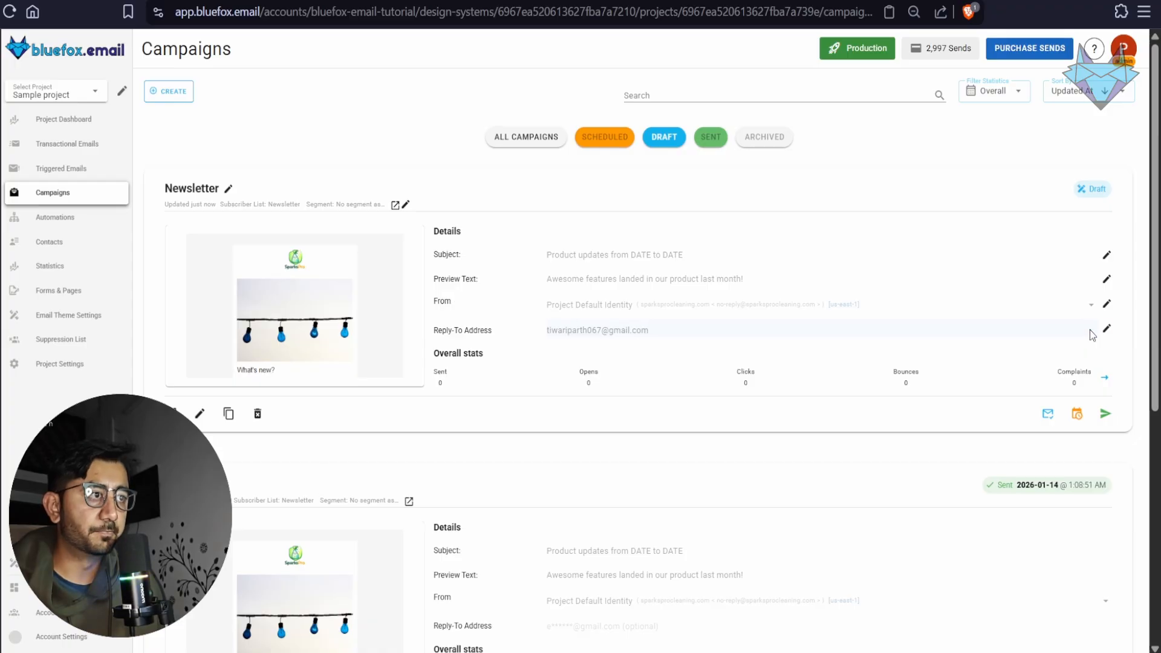
Send the draft Newsletter campaign immediately and confirm the sending
left_click_drag(433, 328, 696, 334)
left_click(695, 334)
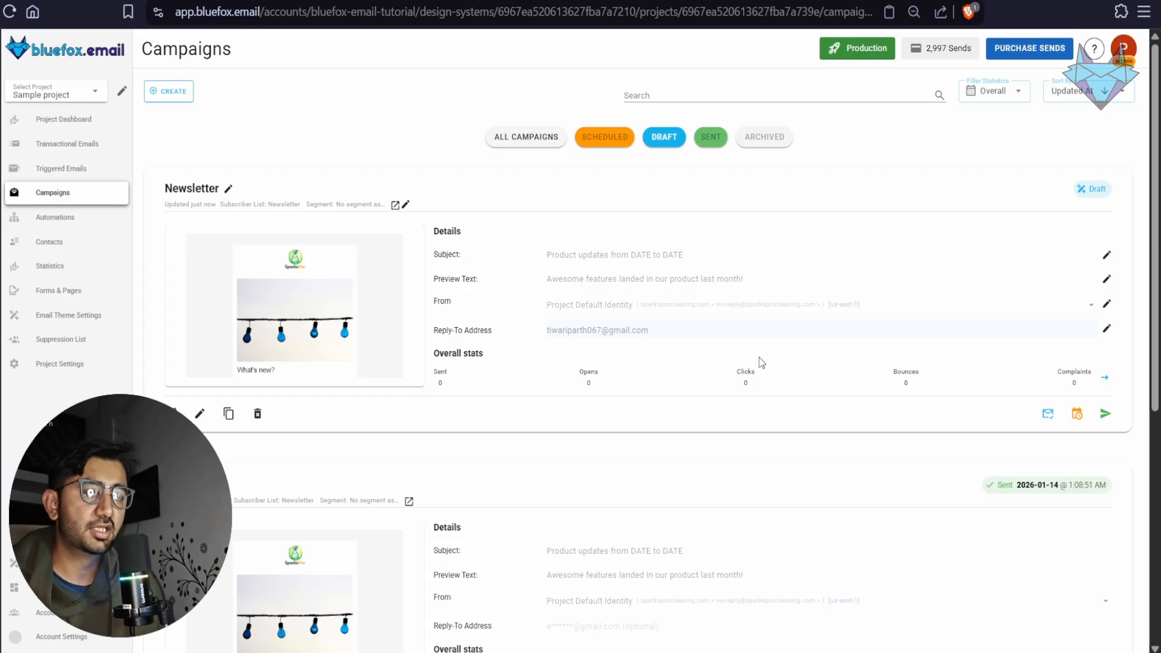
left_click(1107, 416)
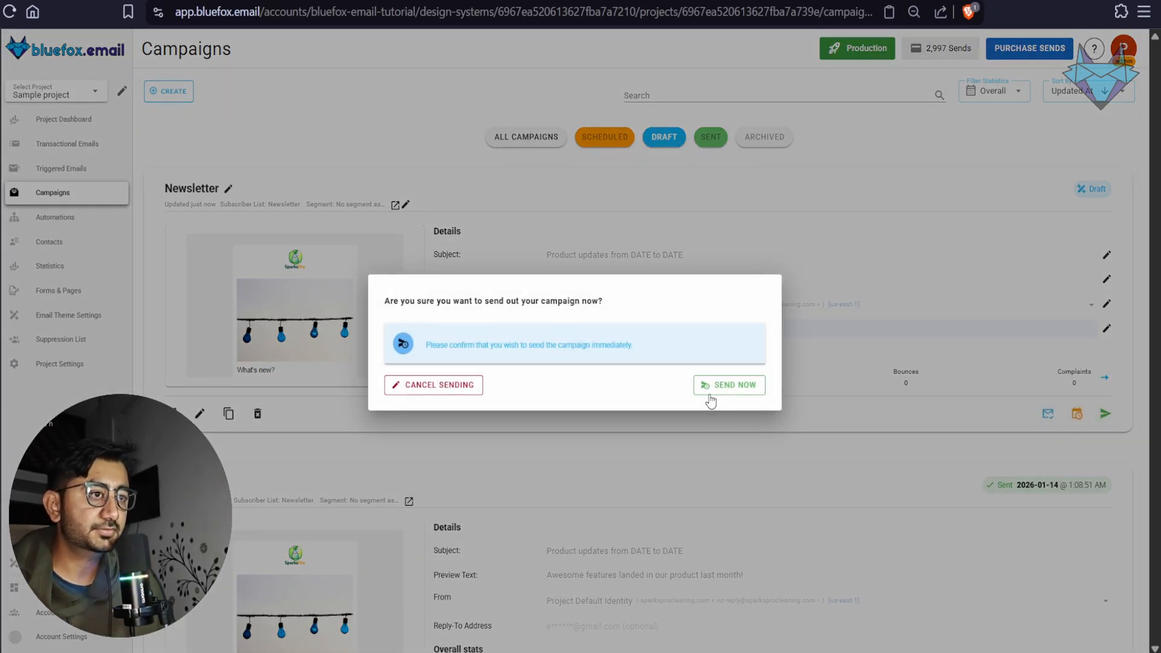
left_click(716, 386)
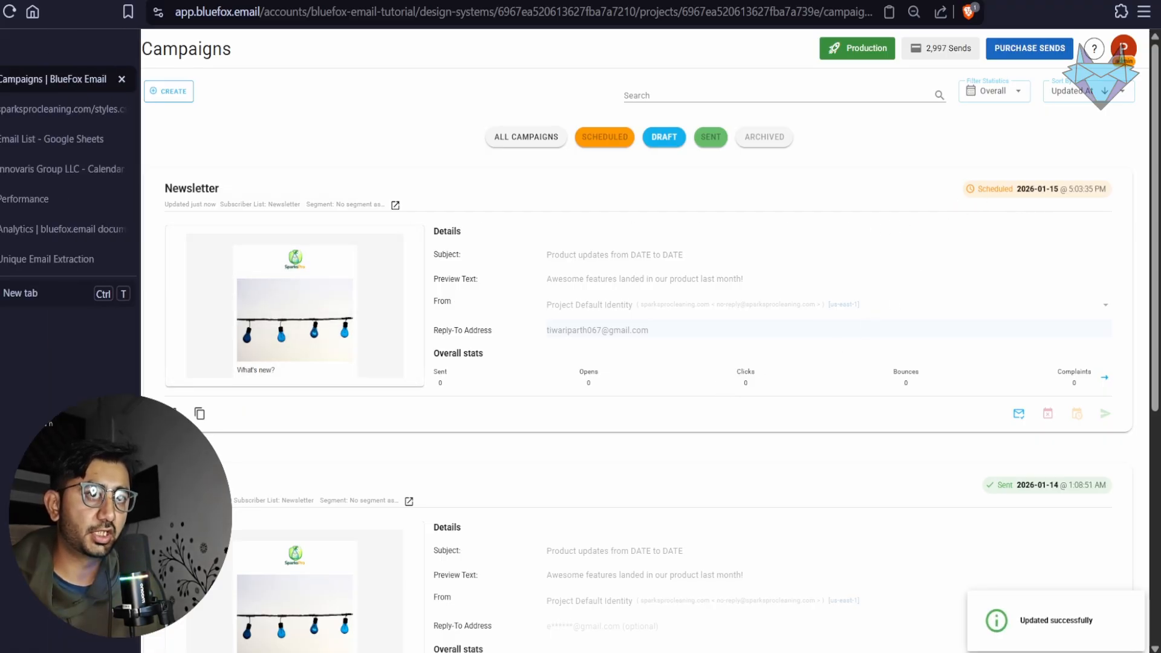
Switch to Gmail and look through the received "Product updates from DATE to DATE" email from header to footer
left_click(37, 324)
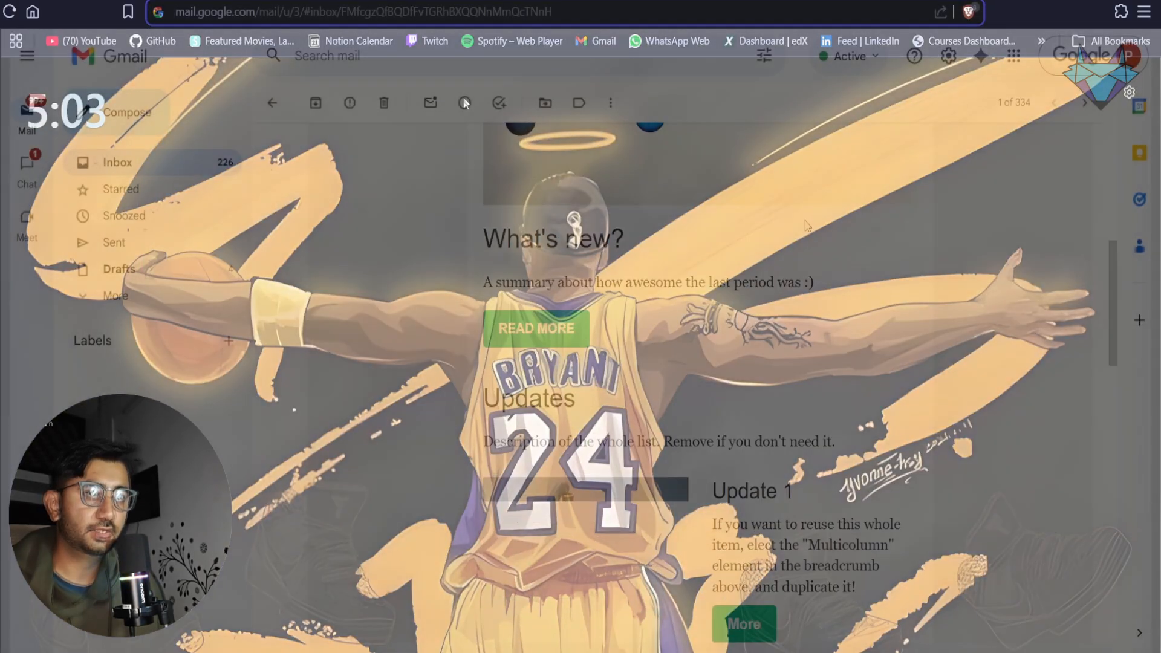
scroll(945, 328, "down", 15)
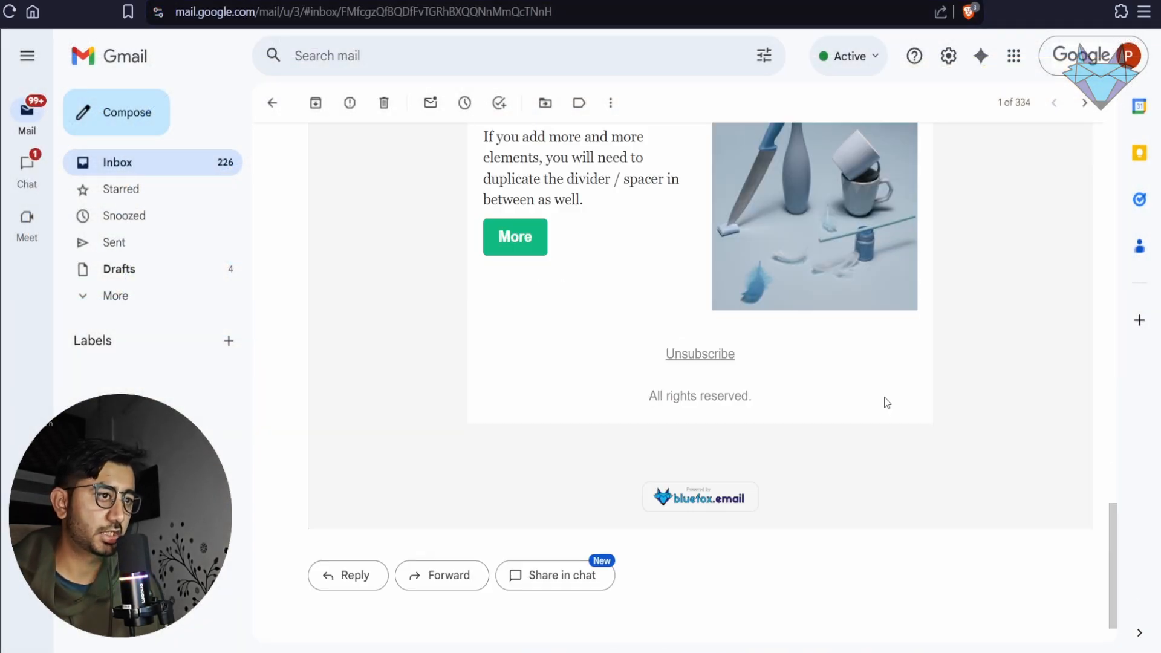
scroll(843, 434, "up", 8)
scroll(844, 434, "up", 10)
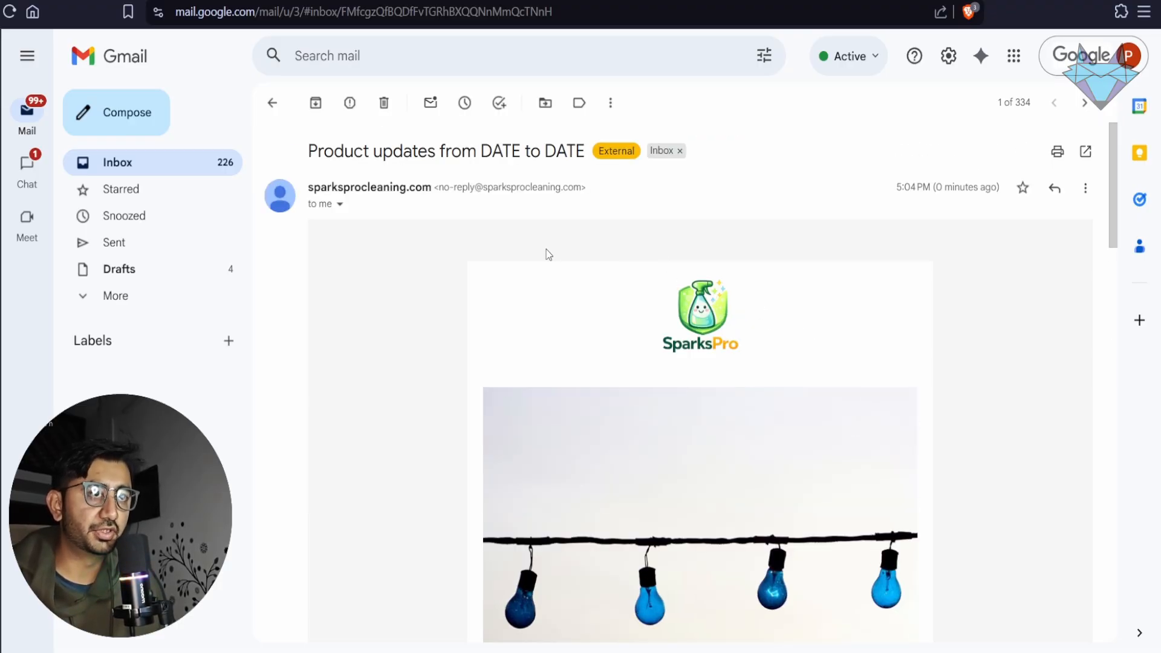
Switch back to BlueFox Email and review every Setup Guide item's completion status on the Project Dashboard
left_click(31, 90)
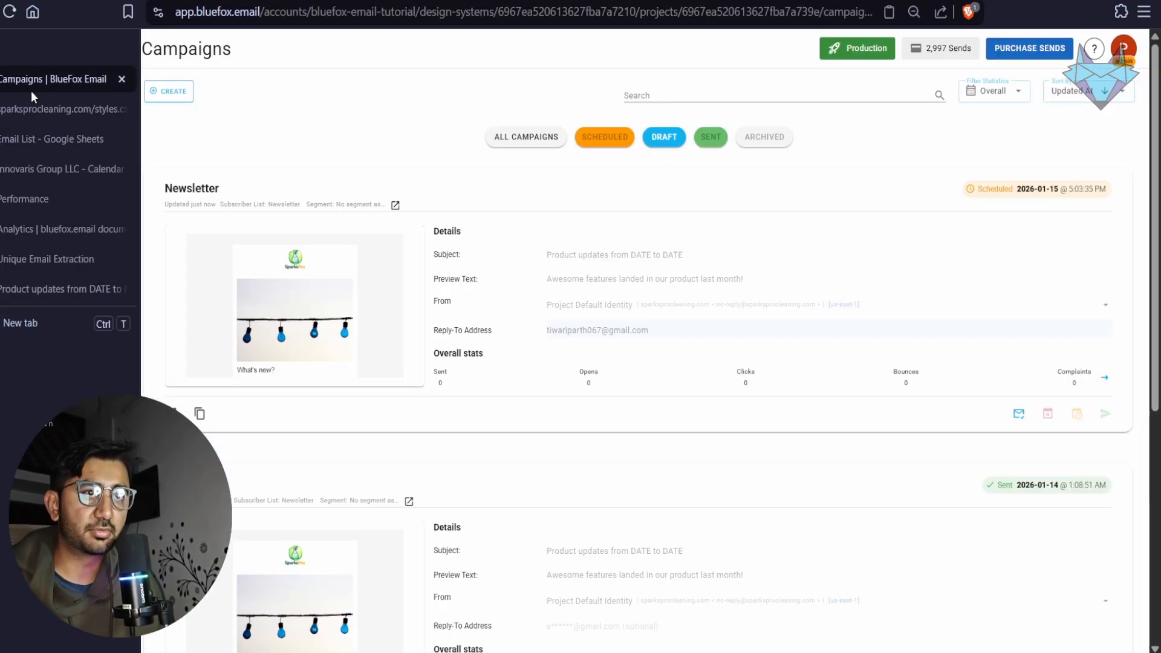
left_click(92, 121)
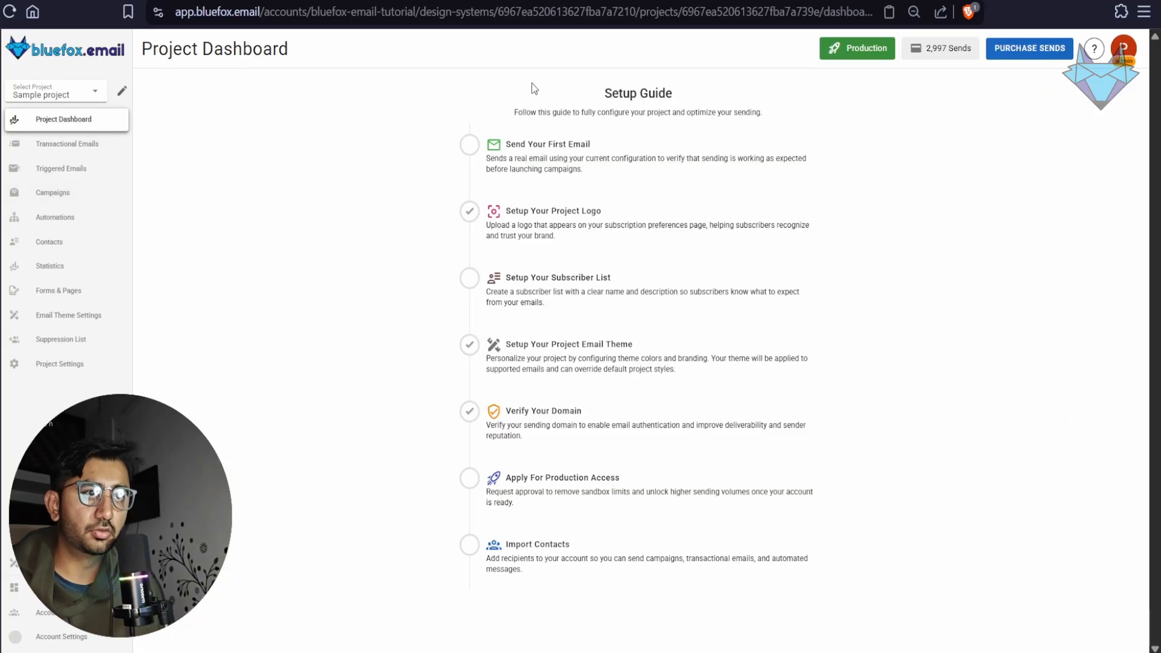
scroll(932, 609, "down", 1)
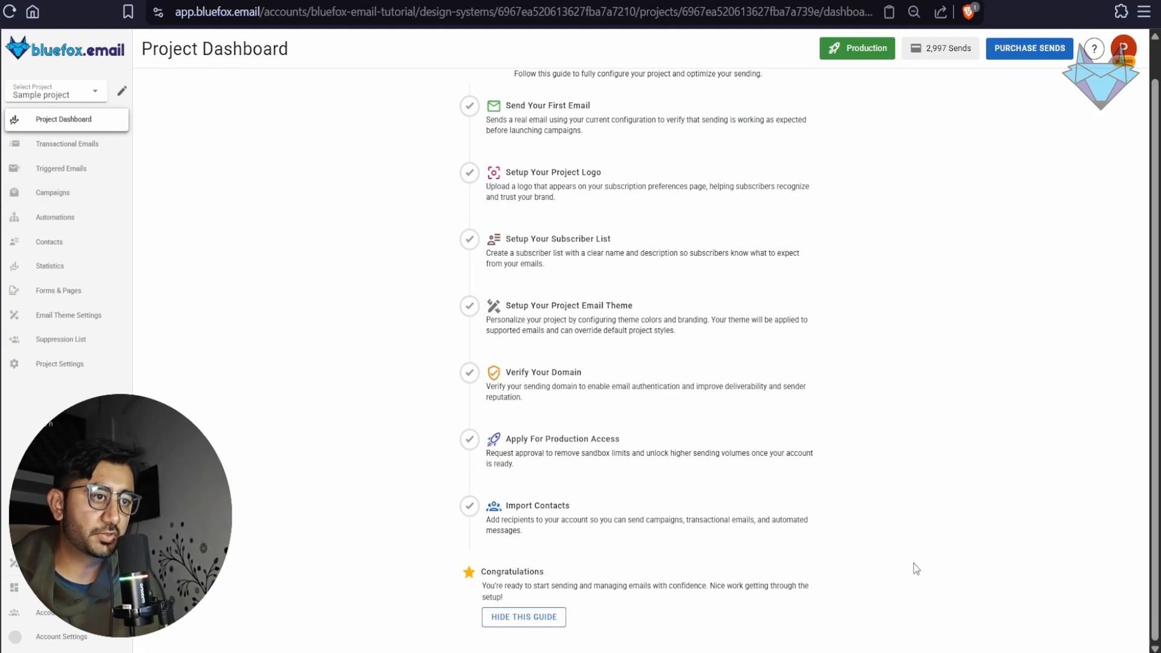
left_click_drag(915, 567, 405, 124)
left_click(939, 426)
scroll(939, 423, "up", 1)
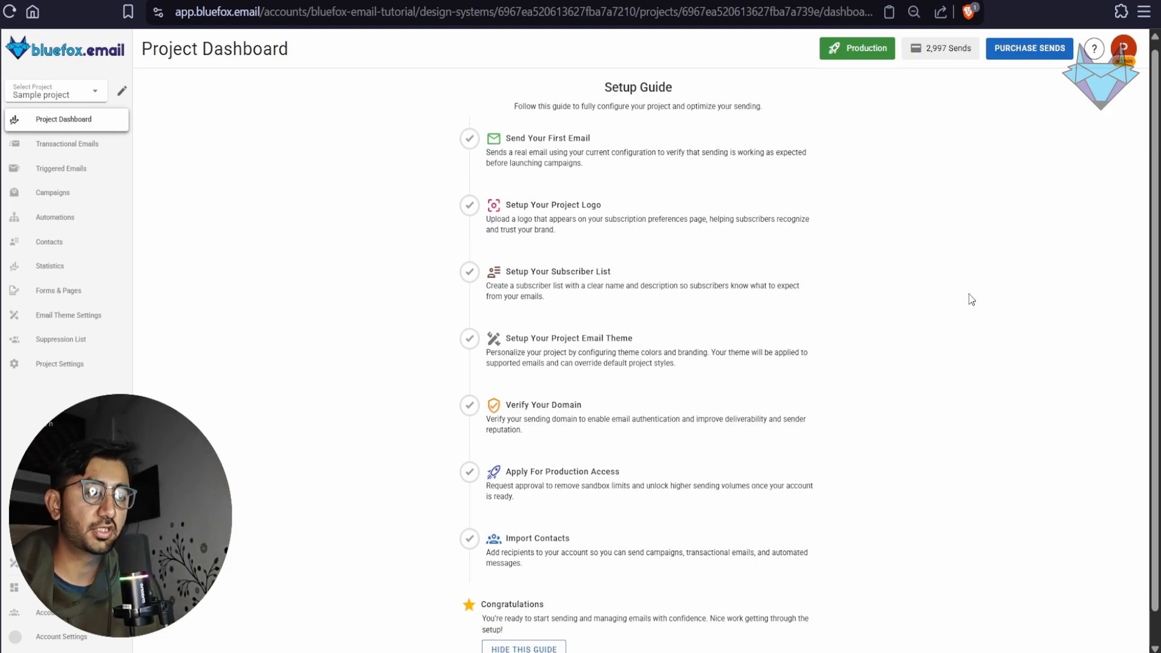
scroll(969, 294, "down", 1)
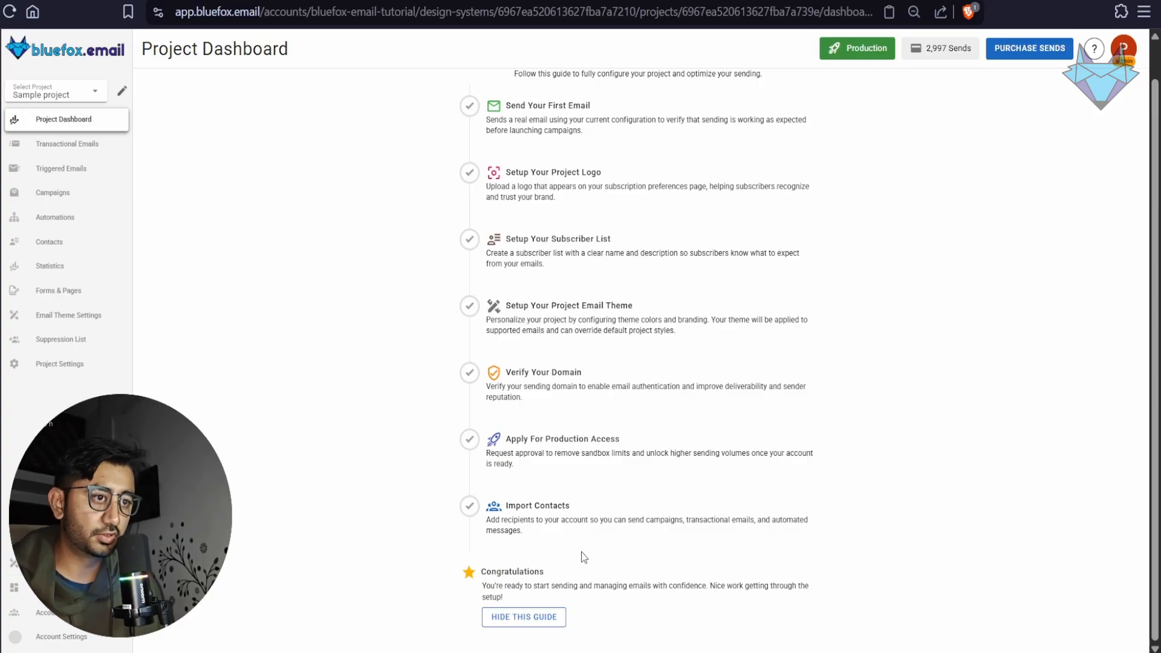
left_click_drag(583, 586, 425, 143)
scroll(424, 182, "up", 1)
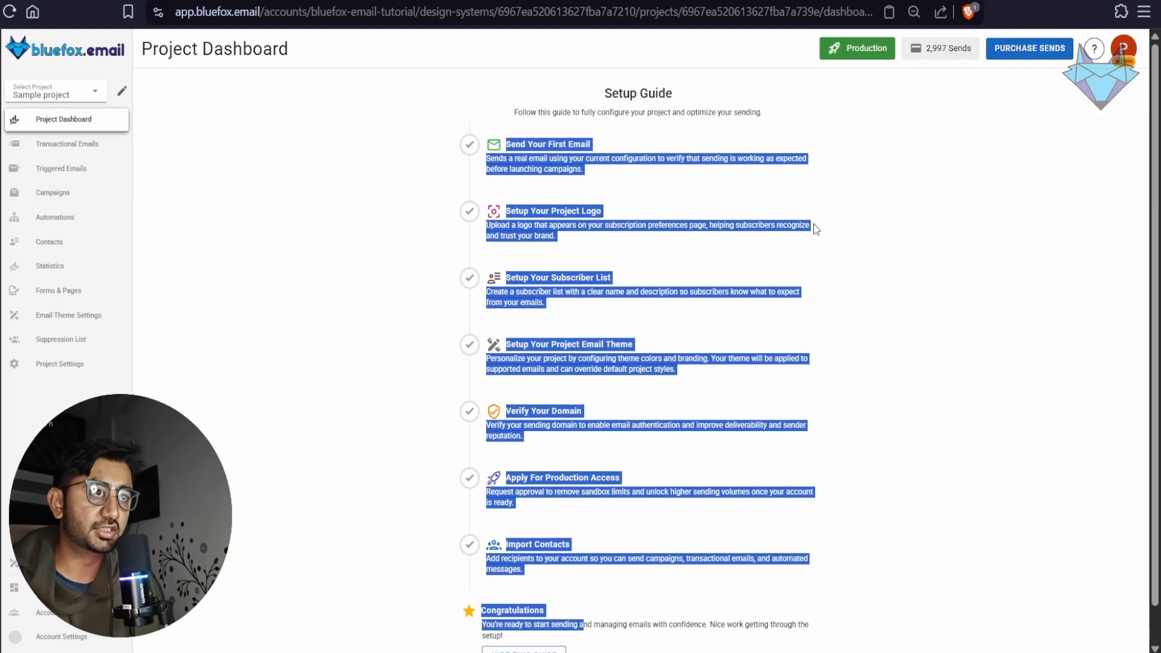